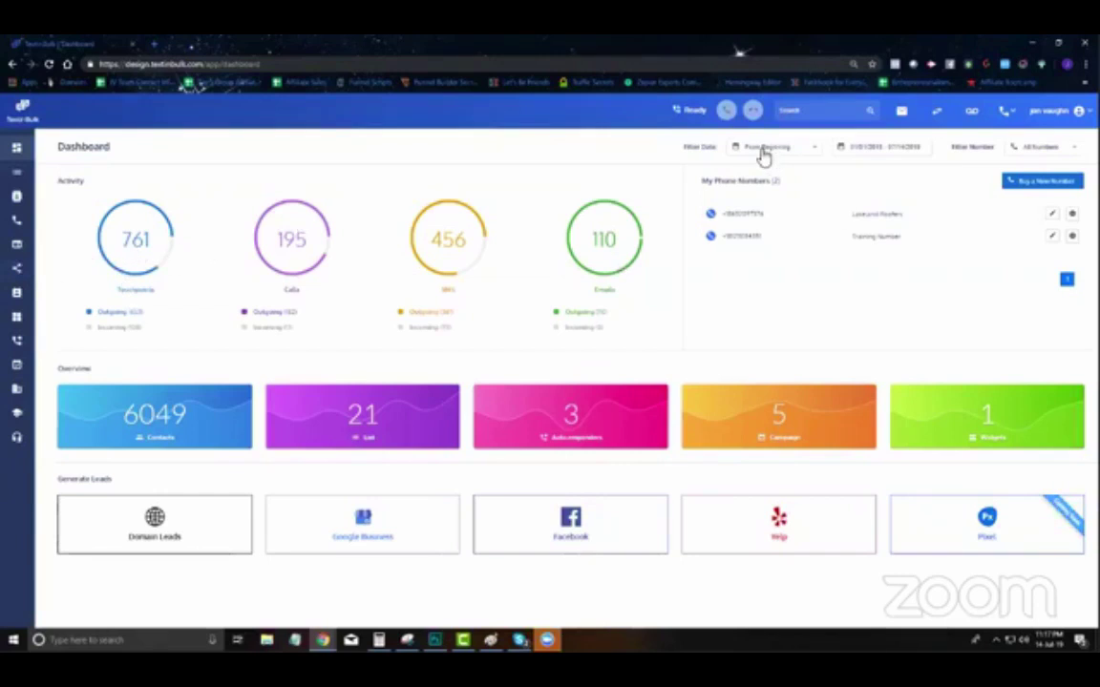
Step: Check the phone number filter options and filter the dashboard activity to This Month
{"action": "left_click", "coordinate": [1030, 148]}
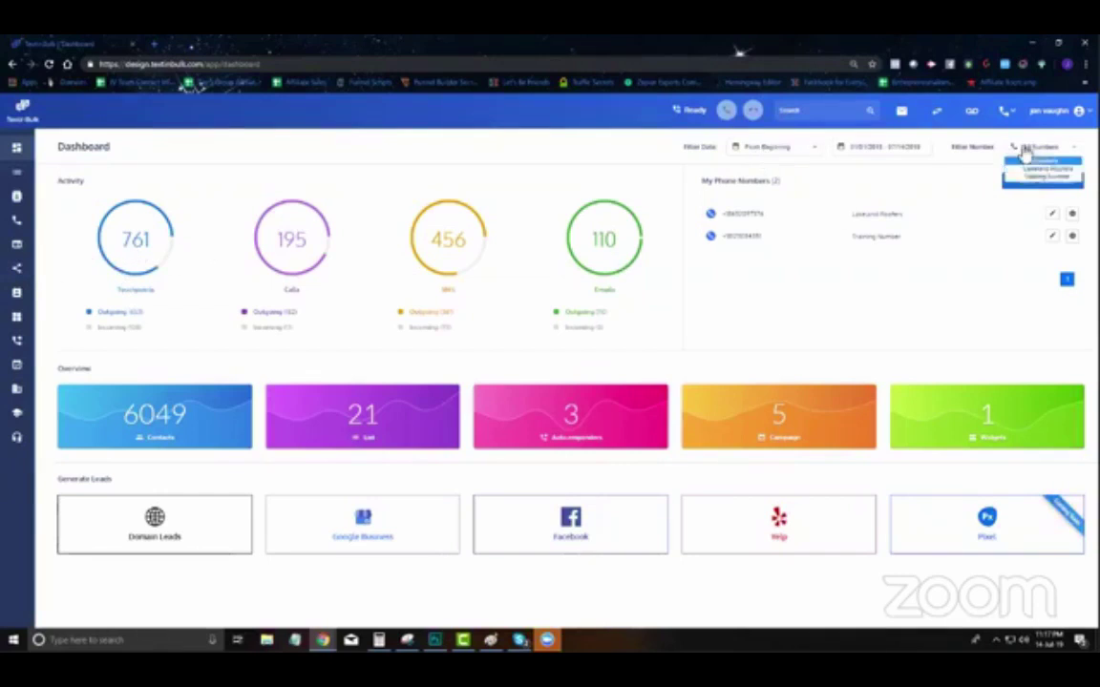
{"action": "left_click", "coordinate": [779, 149]}
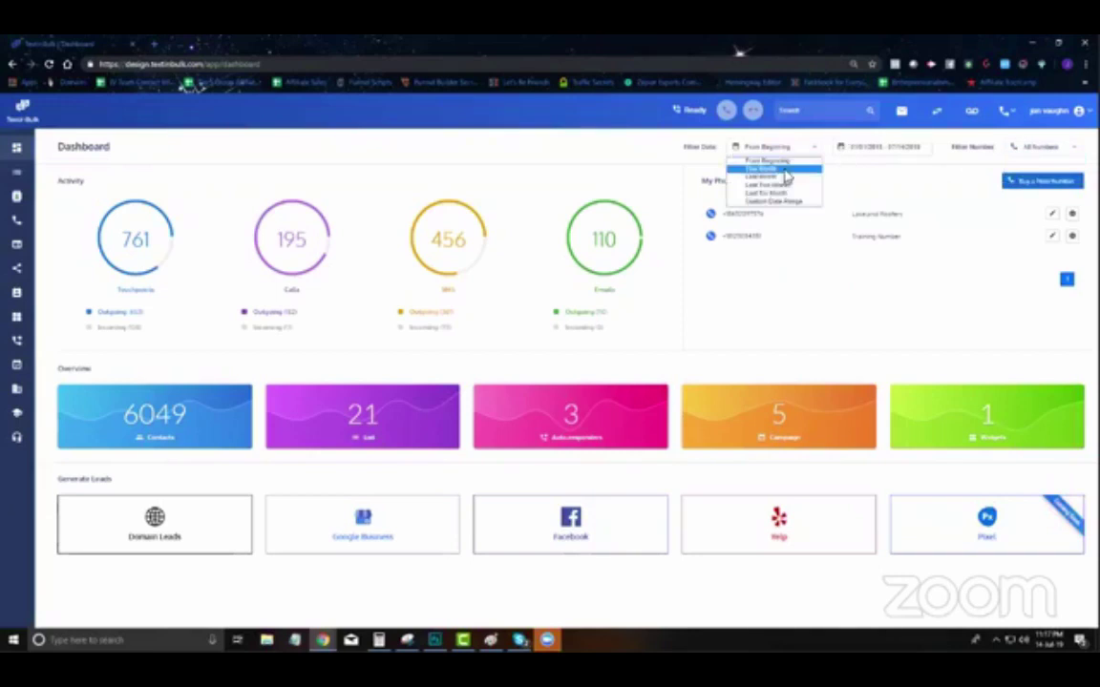
{"action": "left_click", "coordinate": [785, 172]}
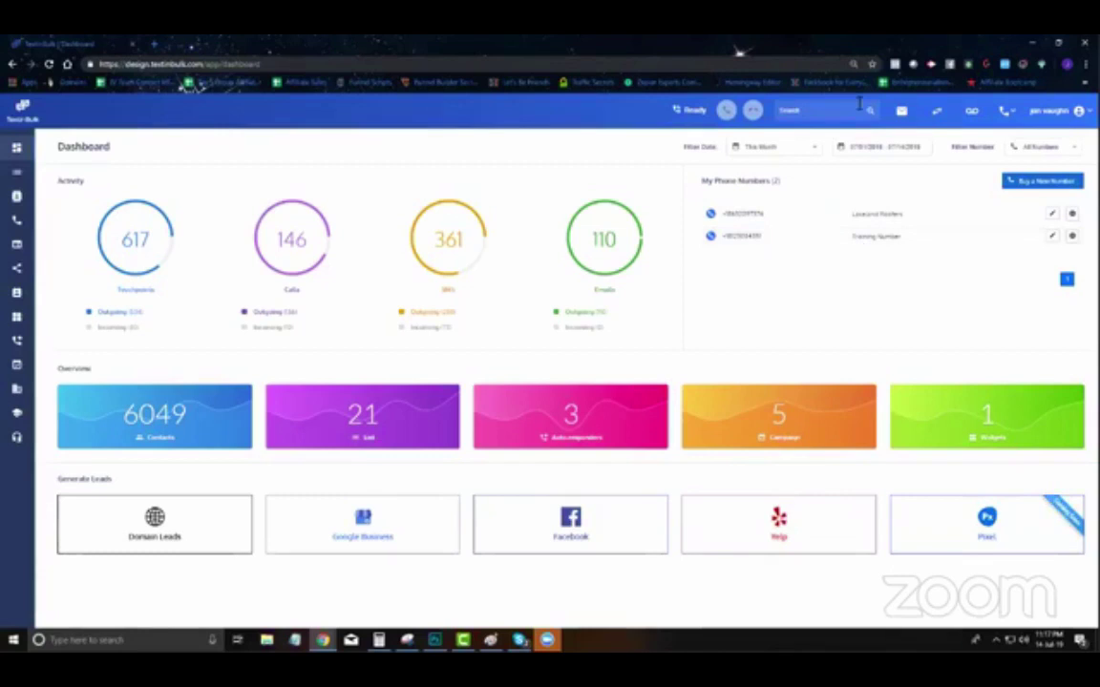
Step: Search for local United States numbers to buy with area code 812 and view the second page of available numbers
{"action": "left_click", "coordinate": [1032, 182]}
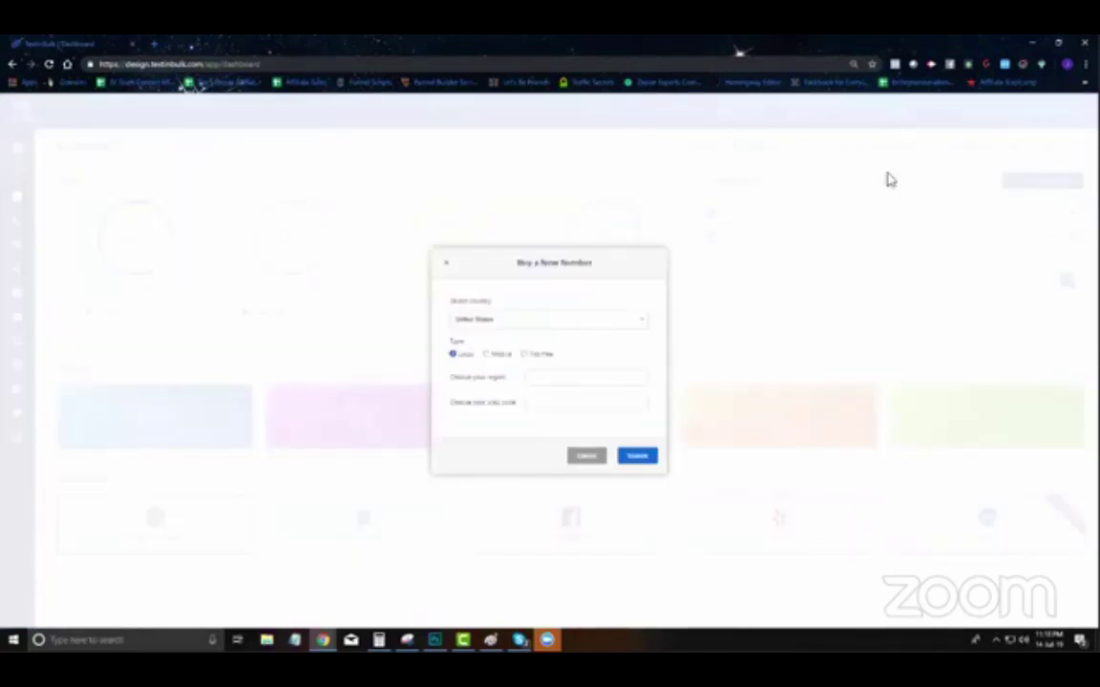
{"action": "left_click", "coordinate": [578, 322]}
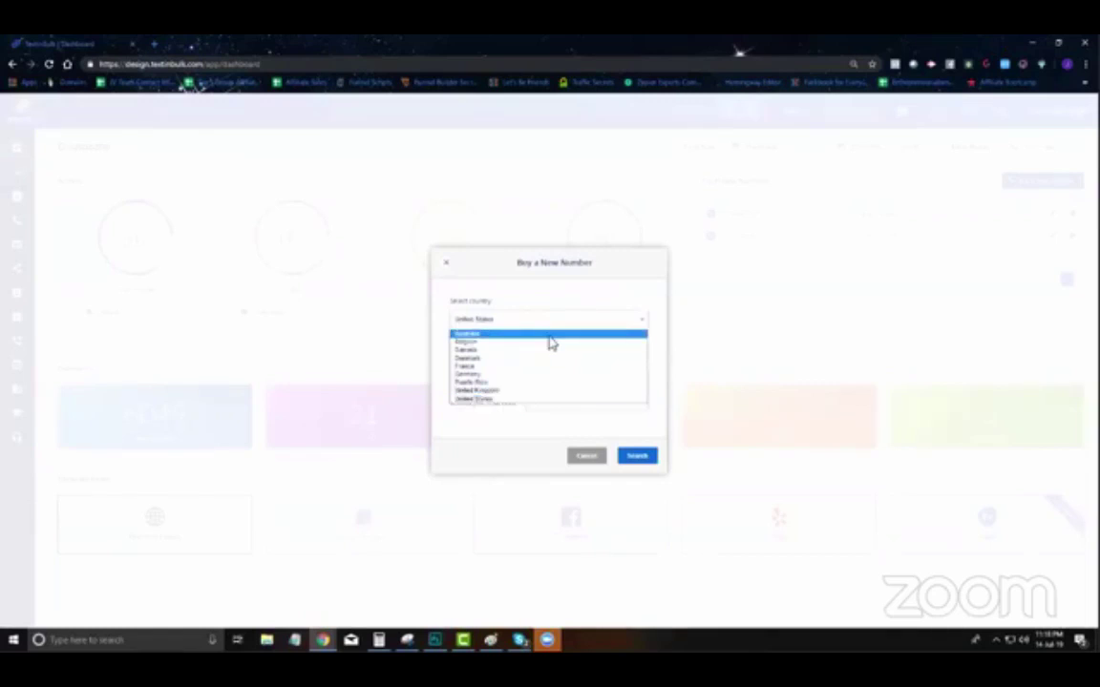
{"action": "left_click", "coordinate": [526, 406]}
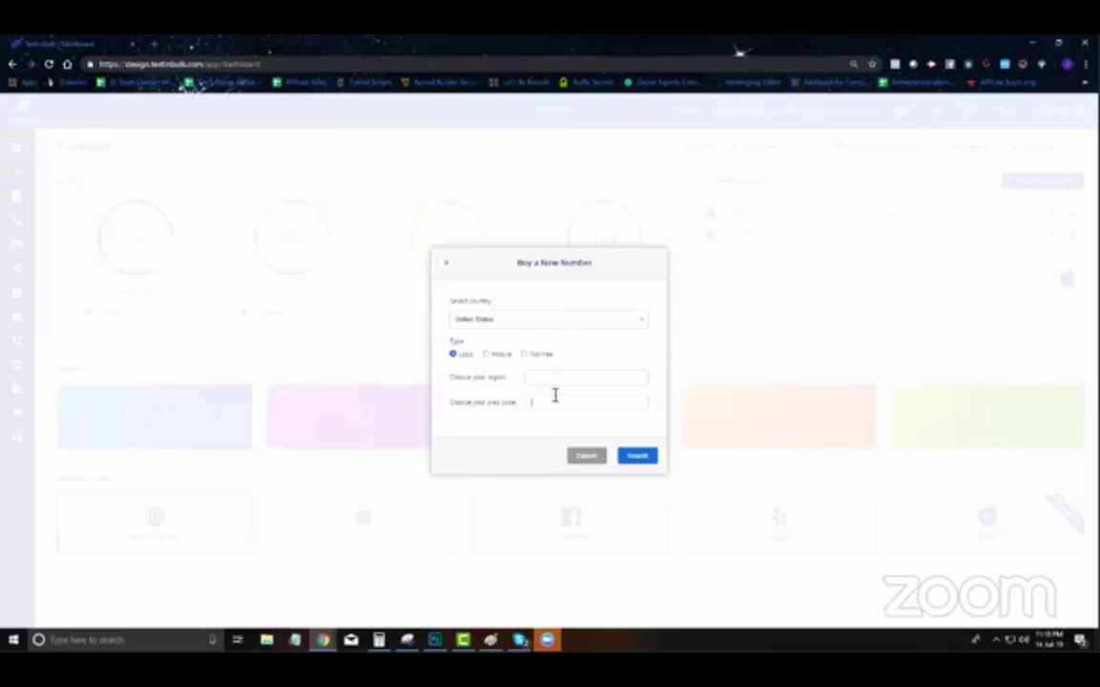
{"action": "left_click", "coordinate": [559, 403]}
{"action": "type", "text": "817"}
{"action": "left_click", "coordinate": [634, 457]}
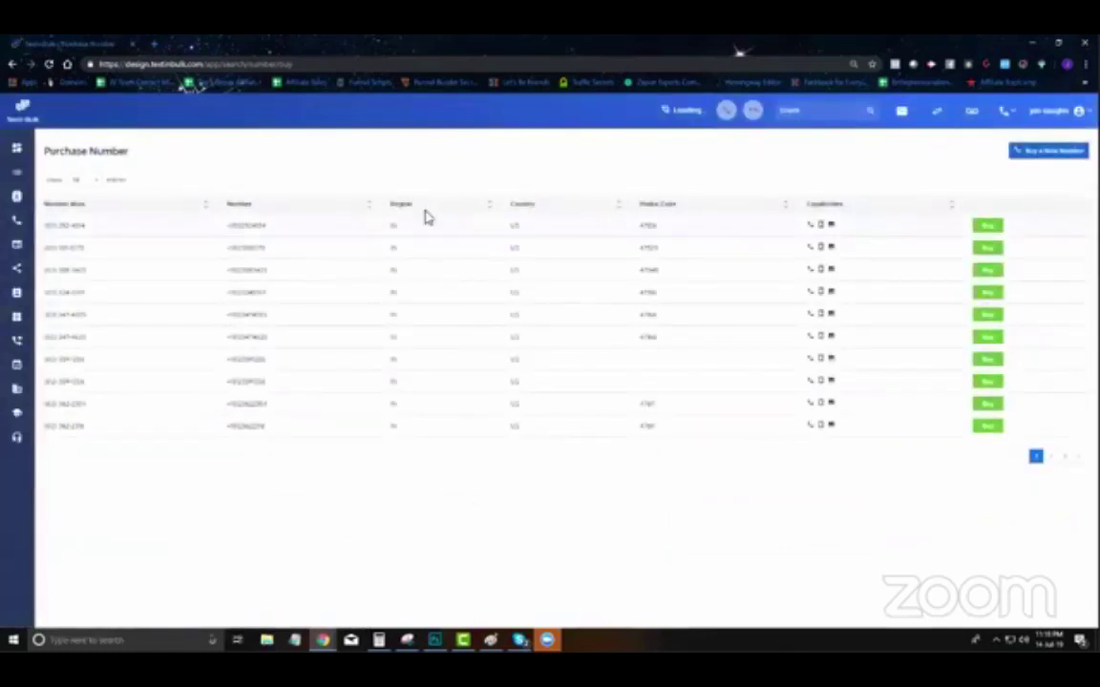
{"action": "left_click", "coordinate": [1049, 461]}
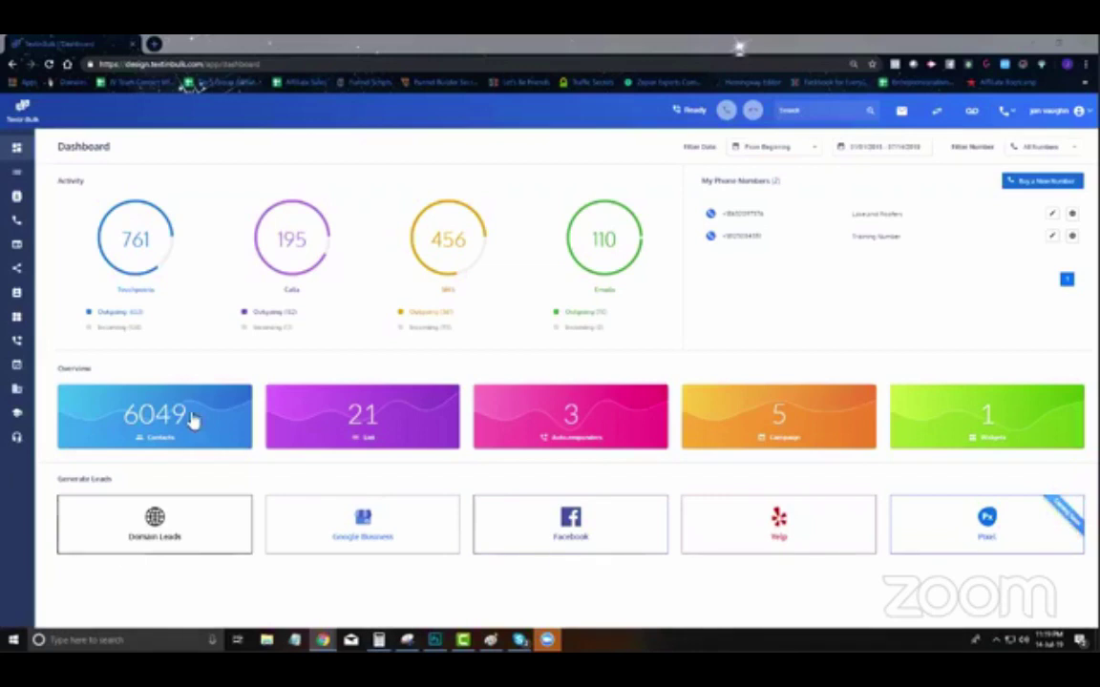
Step: View the Domain Leads, Facebook and Yelp lead-generation forms from the dashboard, closing each one
{"action": "left_click", "coordinate": [184, 537]}
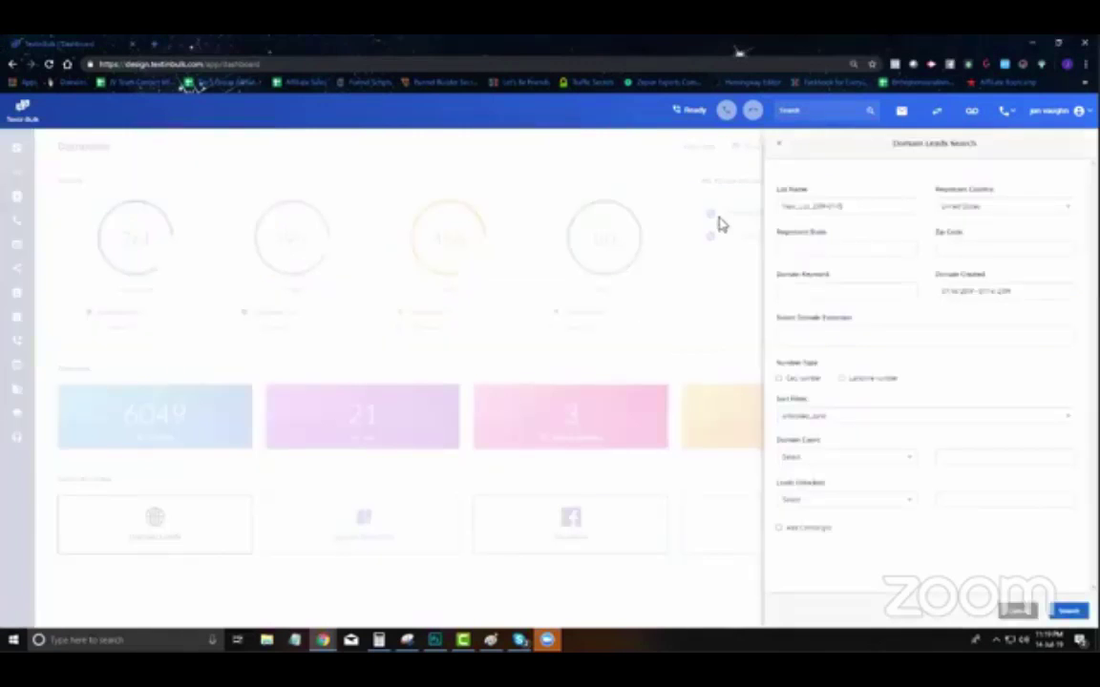
{"action": "left_click", "coordinate": [778, 144]}
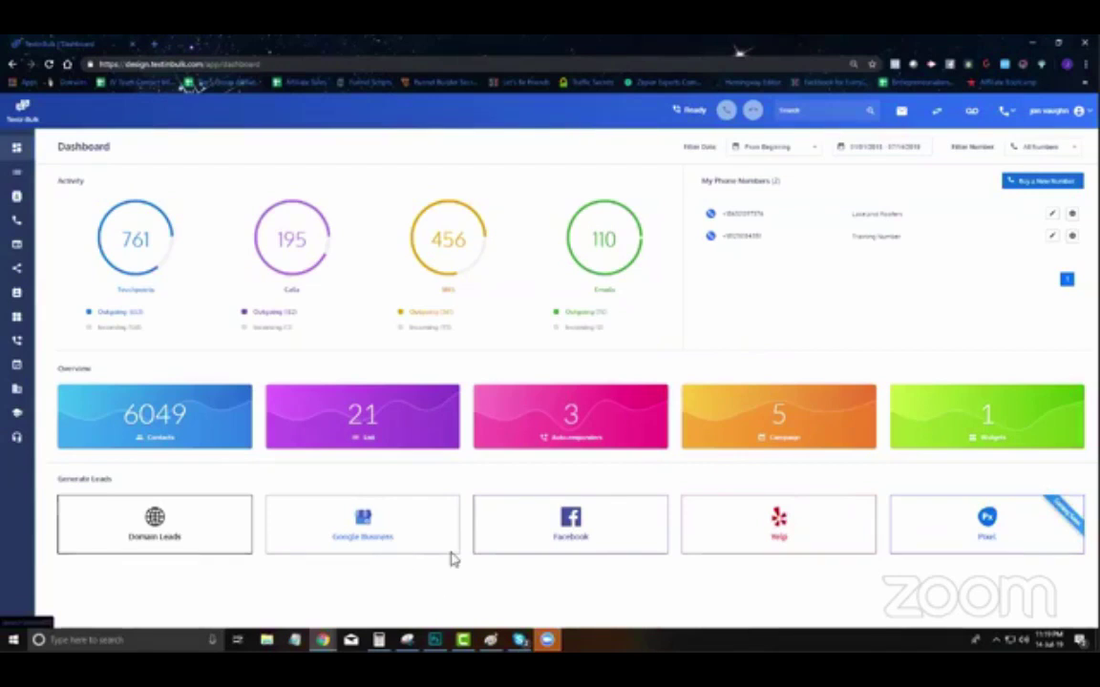
{"action": "left_click", "coordinate": [569, 523]}
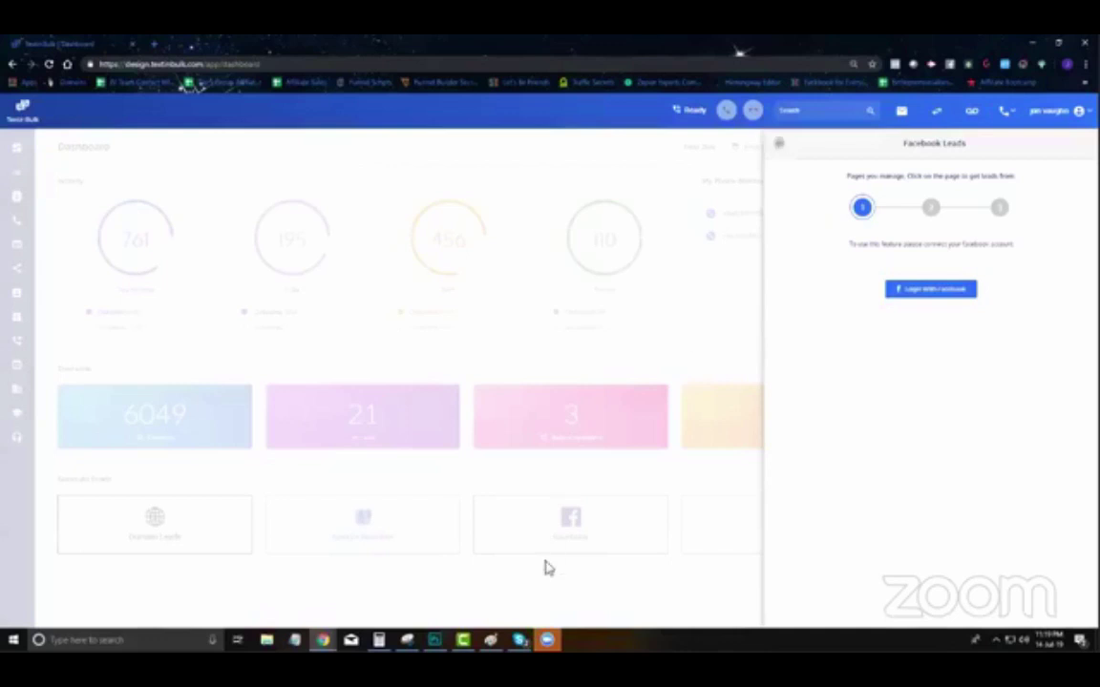
{"action": "left_click", "coordinate": [544, 348]}
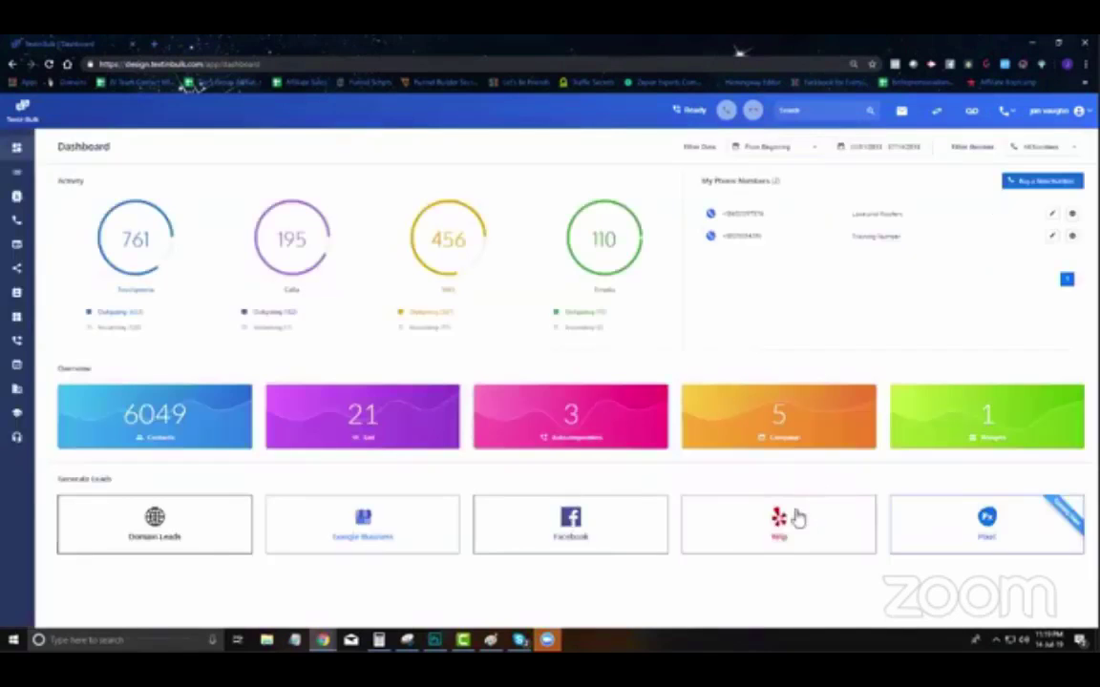
{"action": "left_click", "coordinate": [784, 530]}
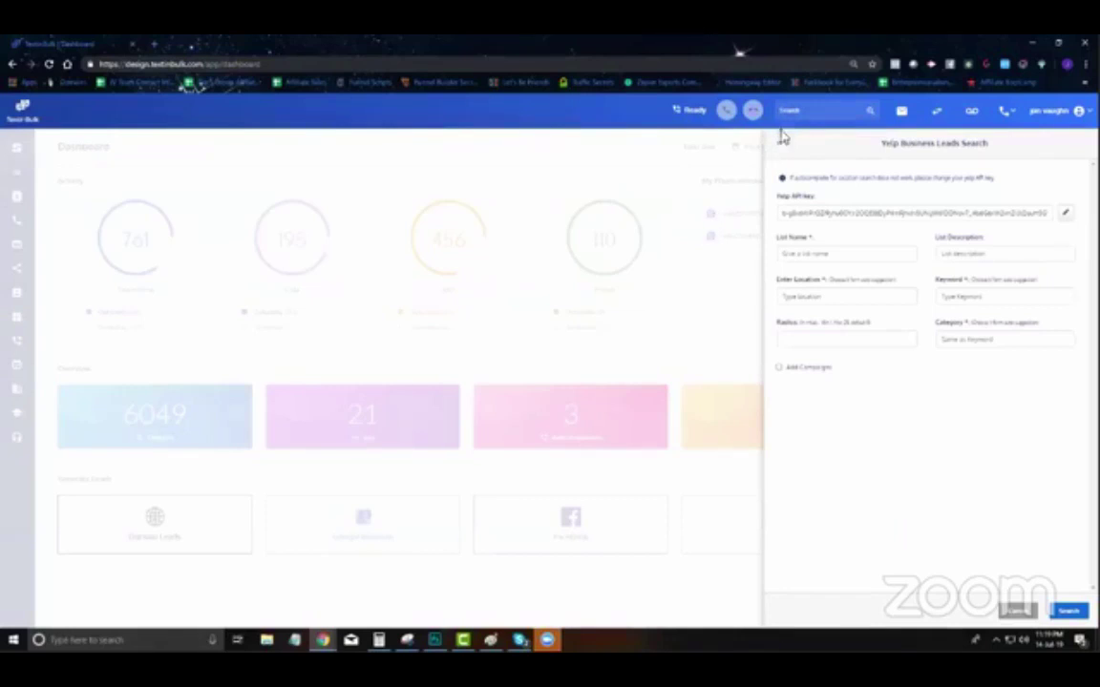
{"action": "left_click", "coordinate": [782, 143]}
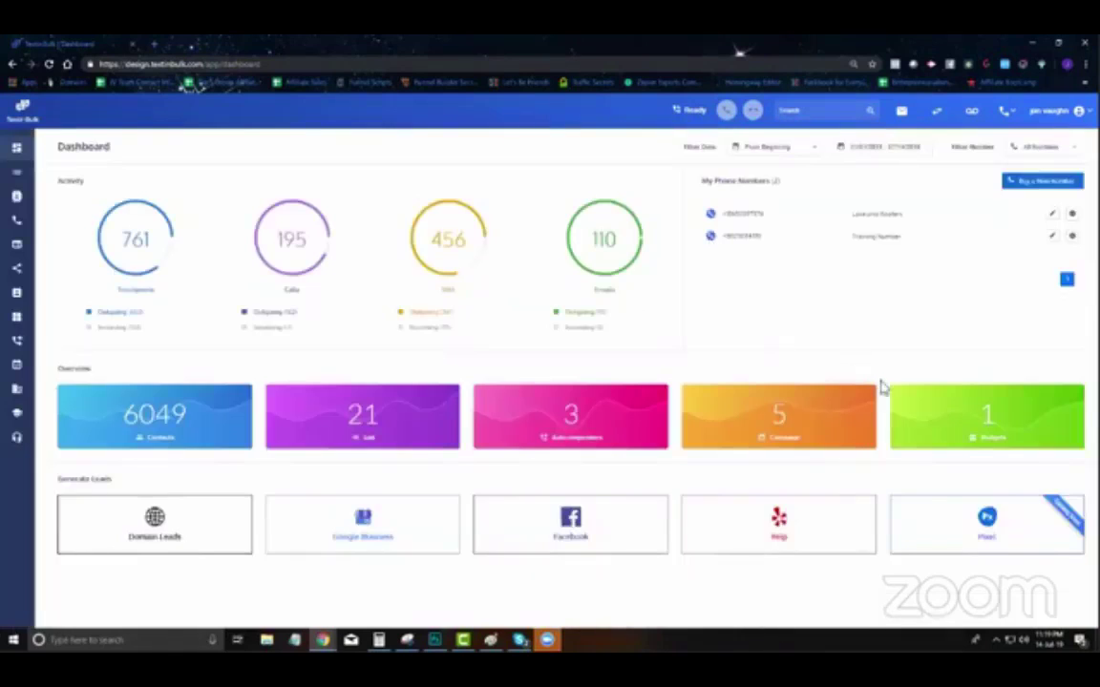
Step: Examine the message logs and one incoming contact's conversation history, closing the contact's record
{"action": "left_click", "coordinate": [900, 113]}
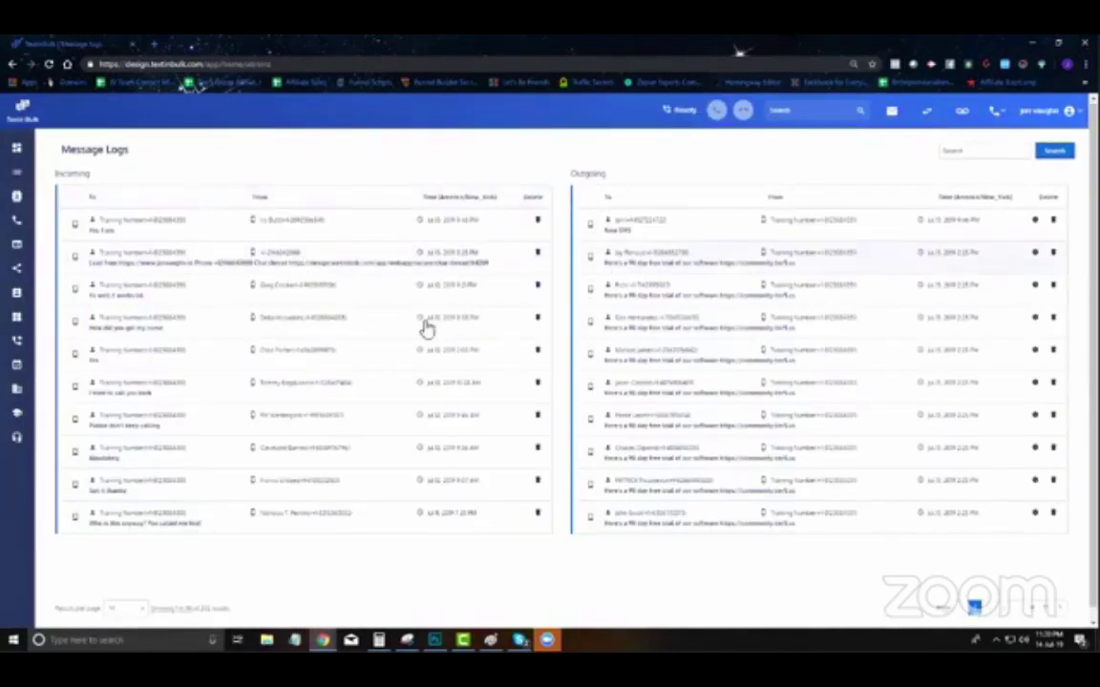
{"action": "scroll", "coordinate": [296, 238], "scroll_direction": "down", "scroll_amount": 1}
{"action": "scroll", "coordinate": [298, 240], "scroll_direction": "up", "scroll_amount": 1}
{"action": "left_click", "coordinate": [238, 258]}
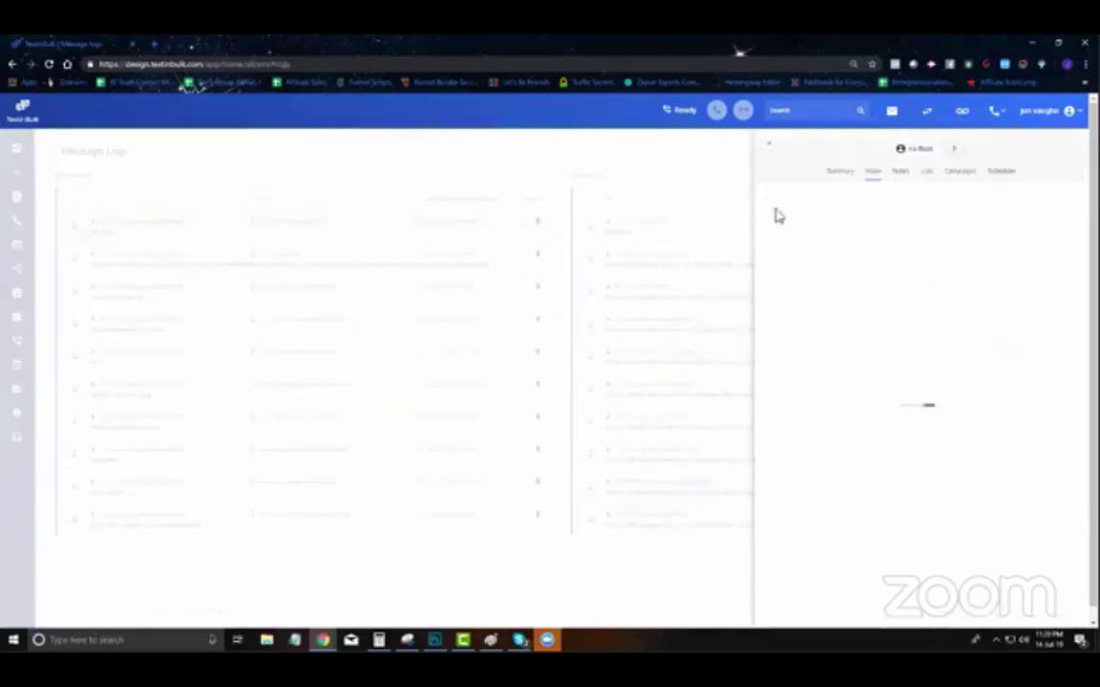
{"action": "scroll", "coordinate": [859, 306], "scroll_direction": "up", "scroll_amount": 2}
{"action": "scroll", "coordinate": [842, 282], "scroll_direction": "down", "scroll_amount": 2}
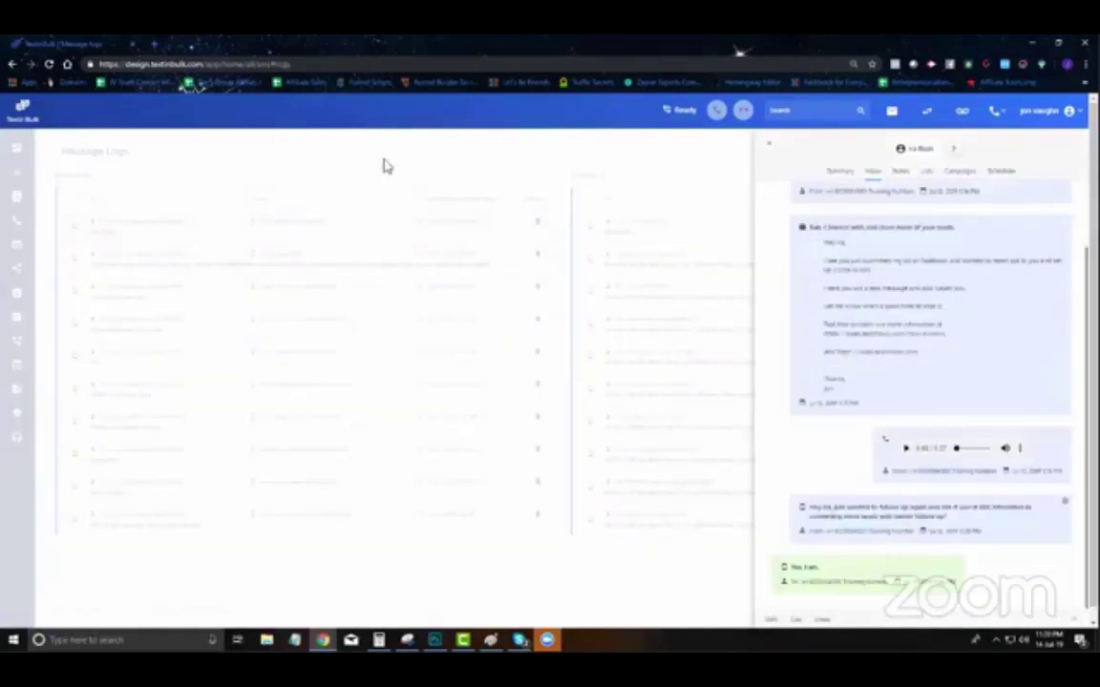
{"action": "left_click", "coordinate": [667, 151]}
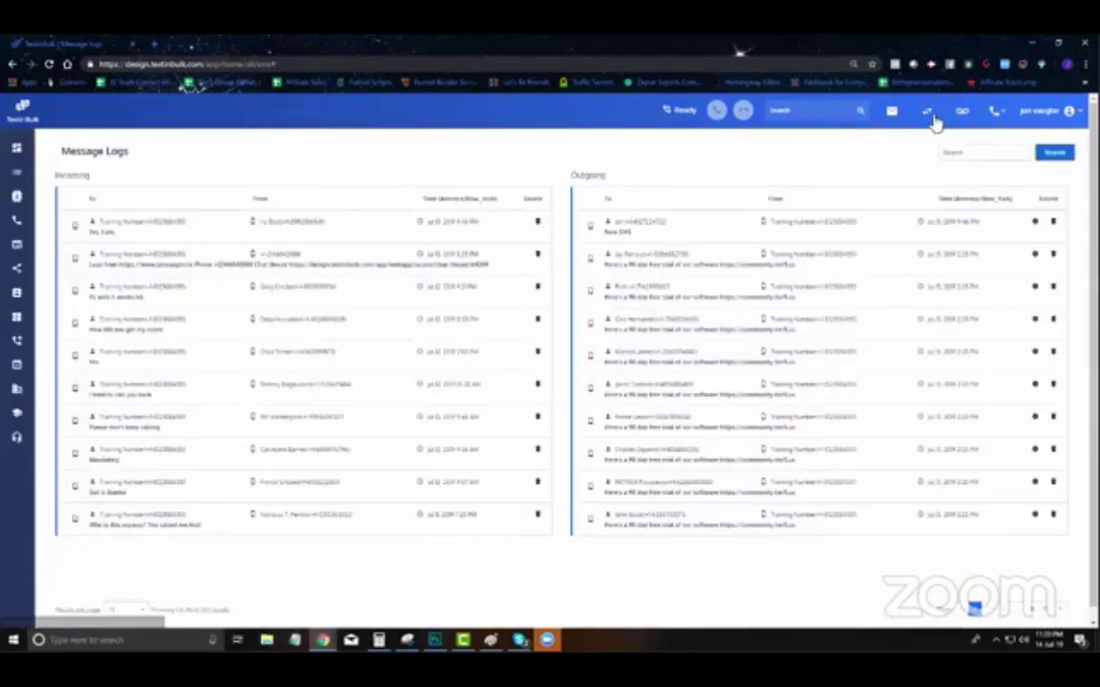
Step: Open the call logs and briefly play the 12:41 call recording
{"action": "left_click", "coordinate": [1050, 152]}
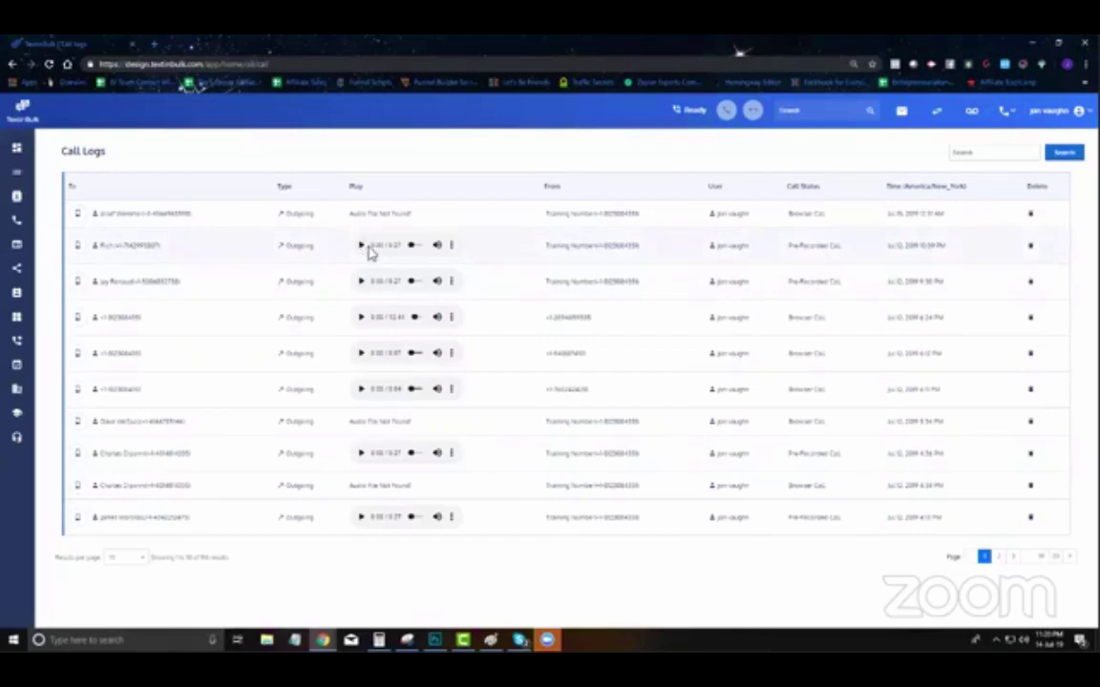
{"action": "left_click", "coordinate": [360, 321]}
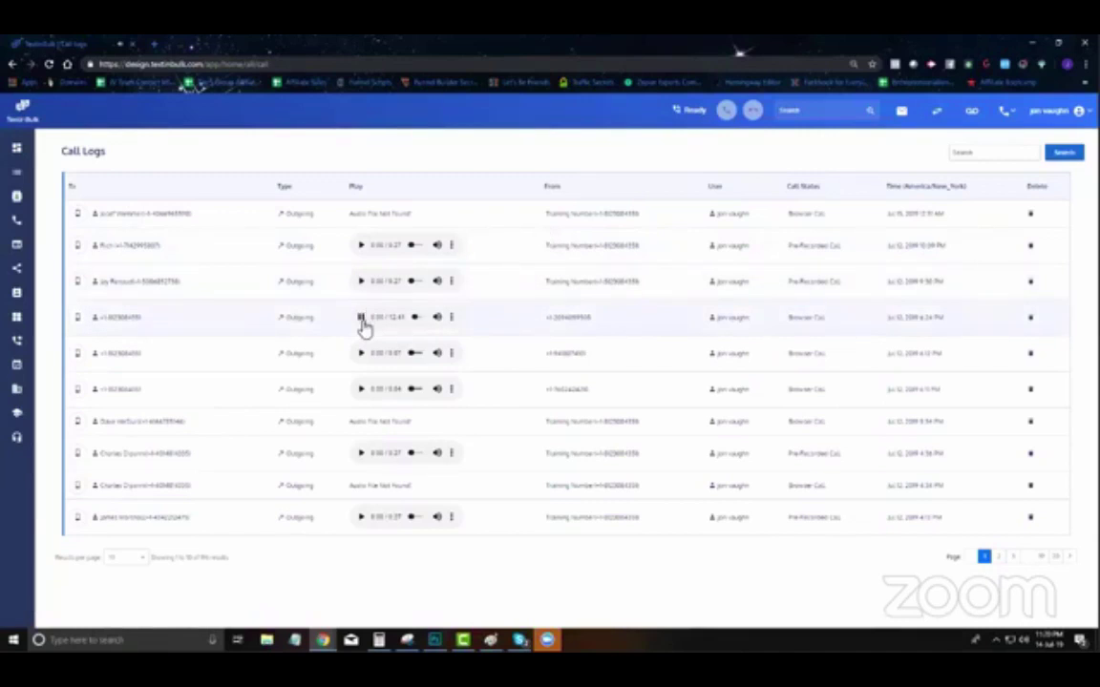
{"action": "left_click", "coordinate": [363, 319]}
Step: Briefly play the first message in the voicemail logs and view the account options
{"action": "left_click", "coordinate": [973, 112]}
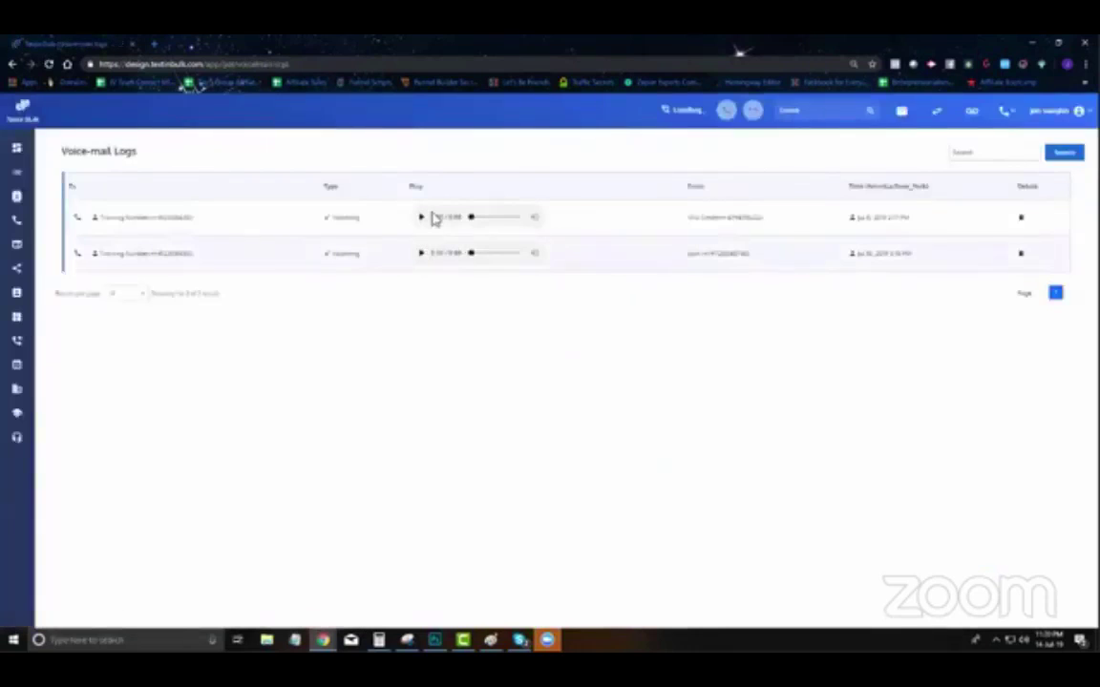
{"action": "left_click", "coordinate": [421, 217]}
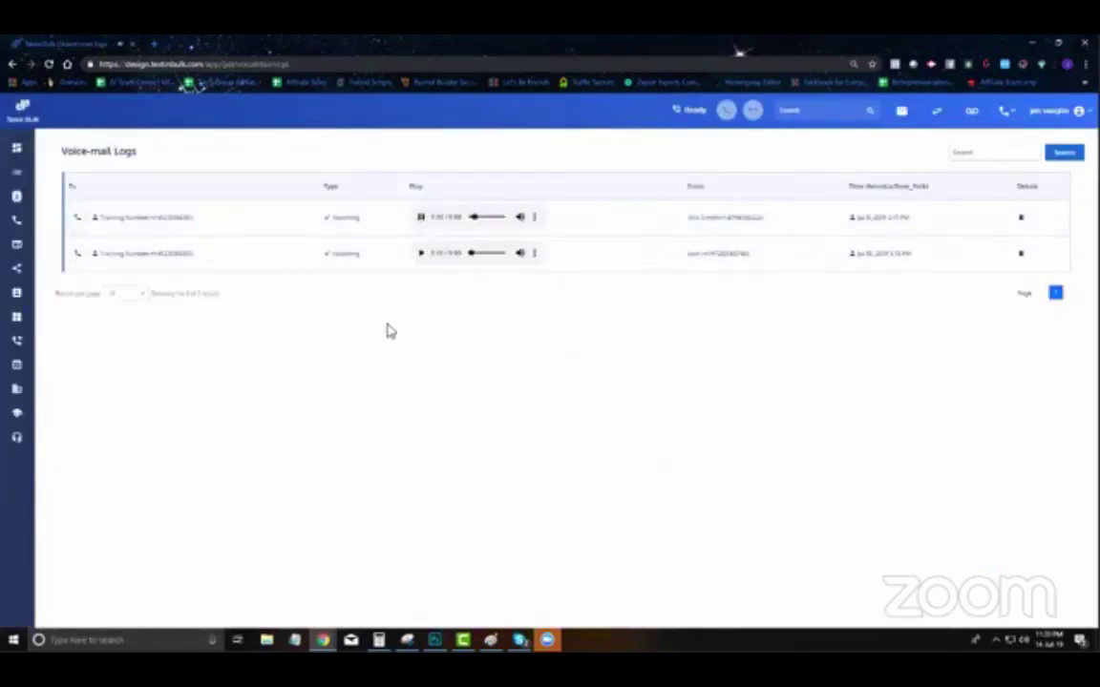
{"action": "left_click", "coordinate": [423, 217]}
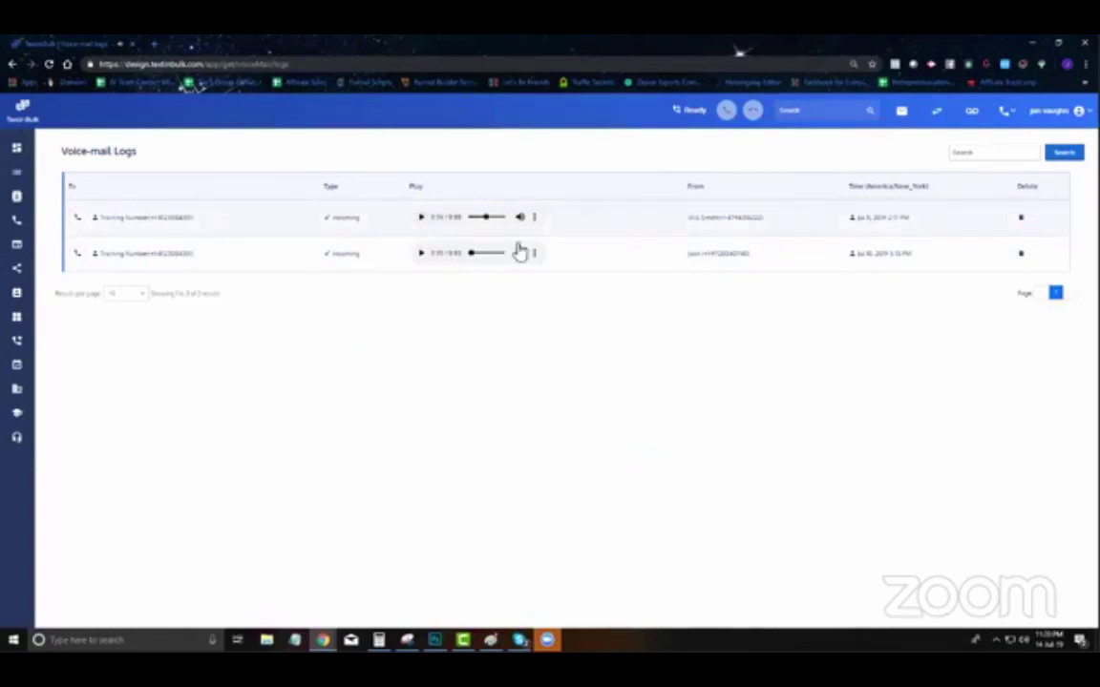
{"action": "left_click", "coordinate": [1007, 111]}
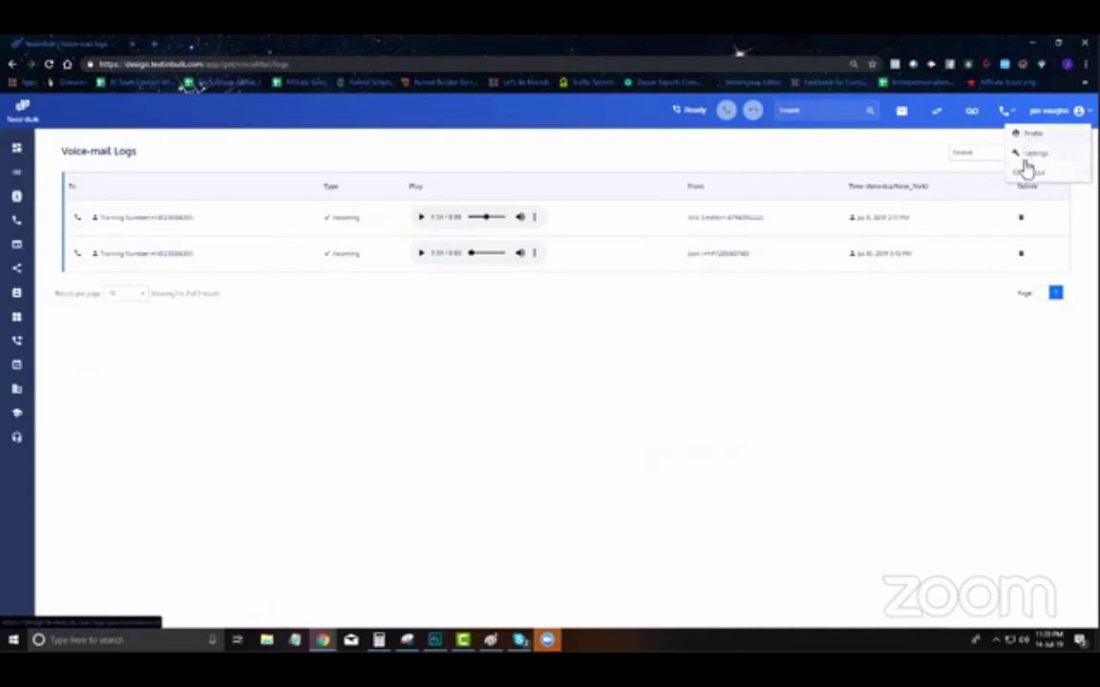
Step: Open the New FB Lead Ads Test list and show 100 results per page
{"action": "left_click", "coordinate": [18, 156]}
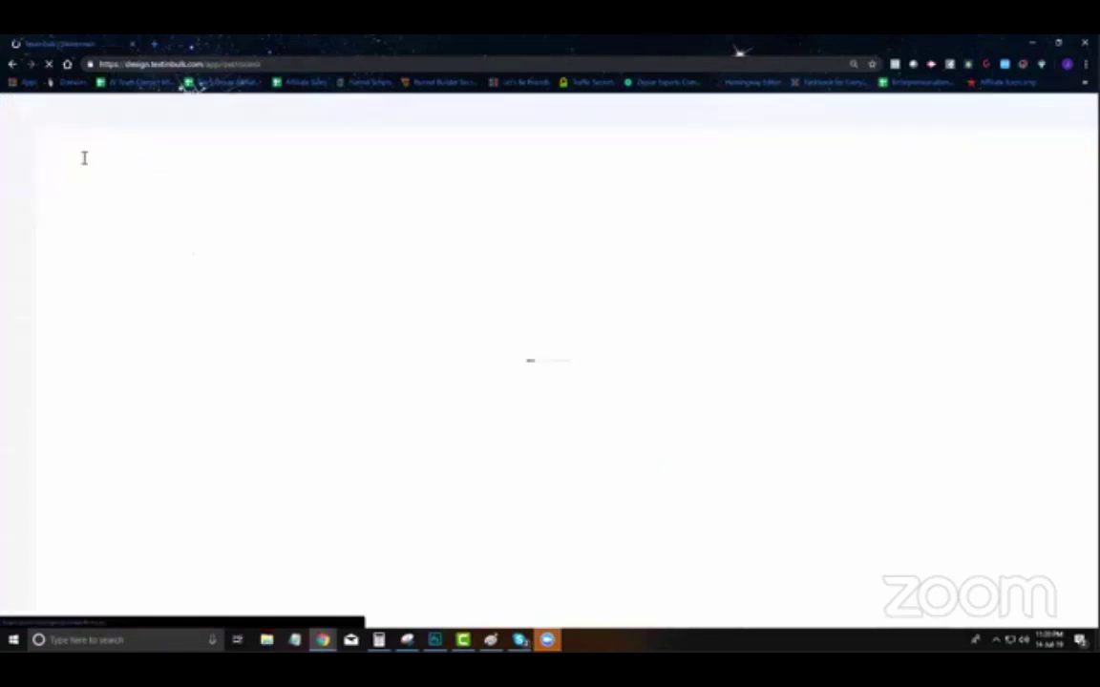
{"action": "mouse_move", "coordinate": [19, 170]}
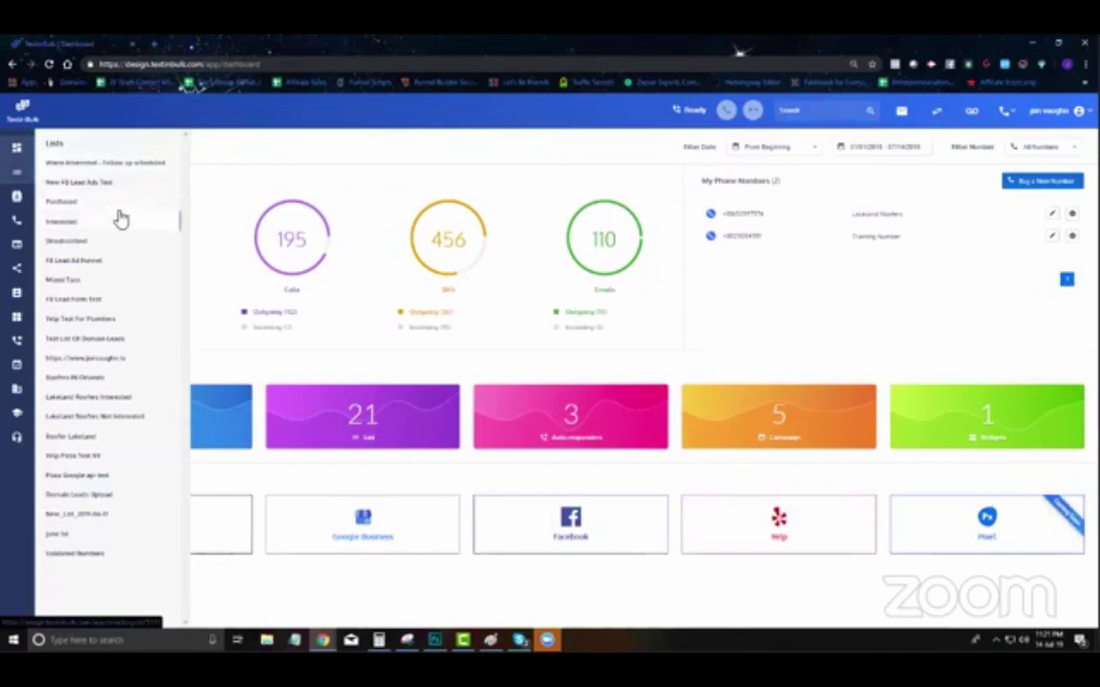
{"action": "left_click", "coordinate": [74, 184]}
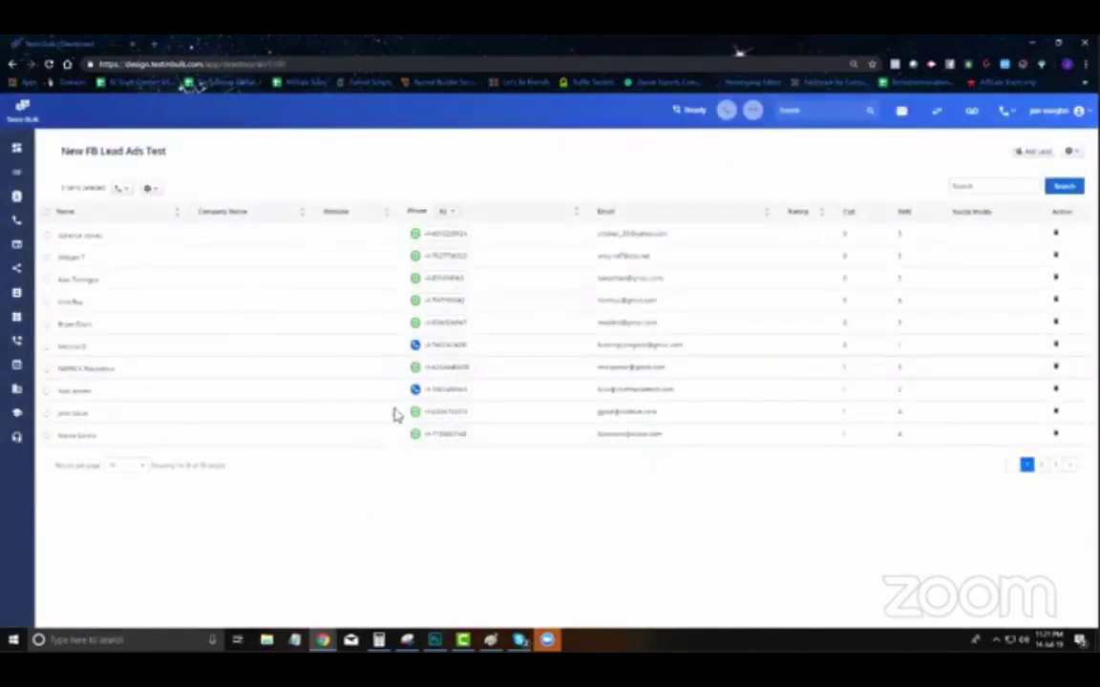
{"action": "left_click", "coordinate": [111, 471]}
{"action": "left_click", "coordinate": [122, 502]}
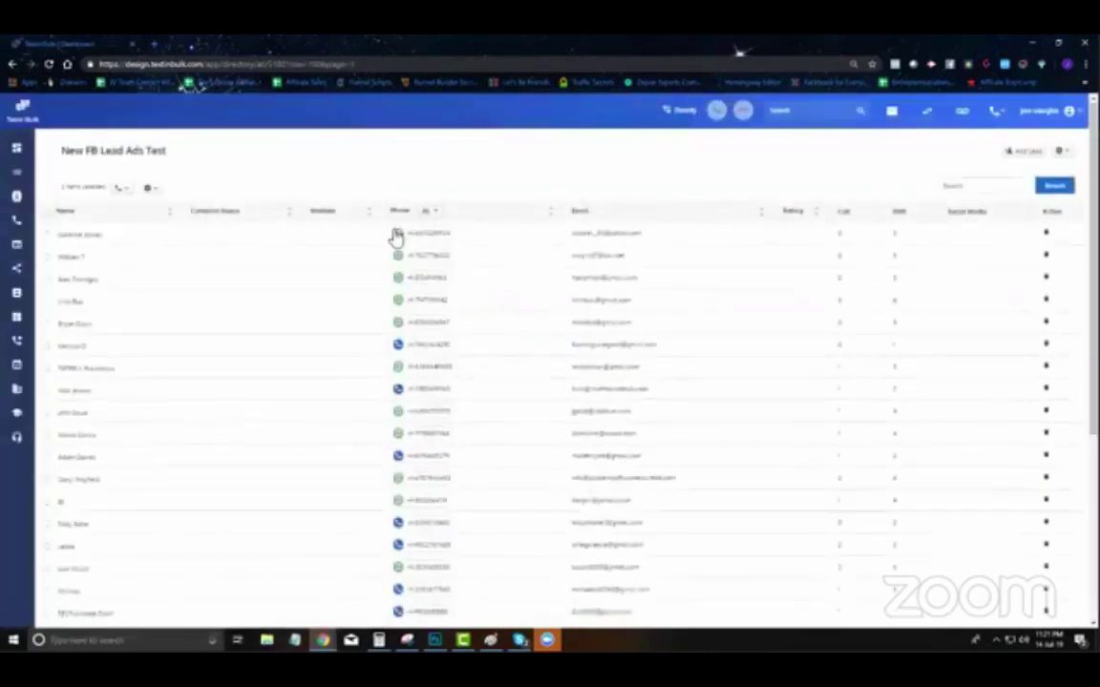
{"action": "scroll", "coordinate": [392, 238], "scroll_direction": "down", "scroll_amount": 5}
{"action": "scroll", "coordinate": [453, 467], "scroll_direction": "up", "scroll_amount": 2}
{"action": "scroll", "coordinate": [452, 467], "scroll_direction": "up", "scroll_amount": 4}
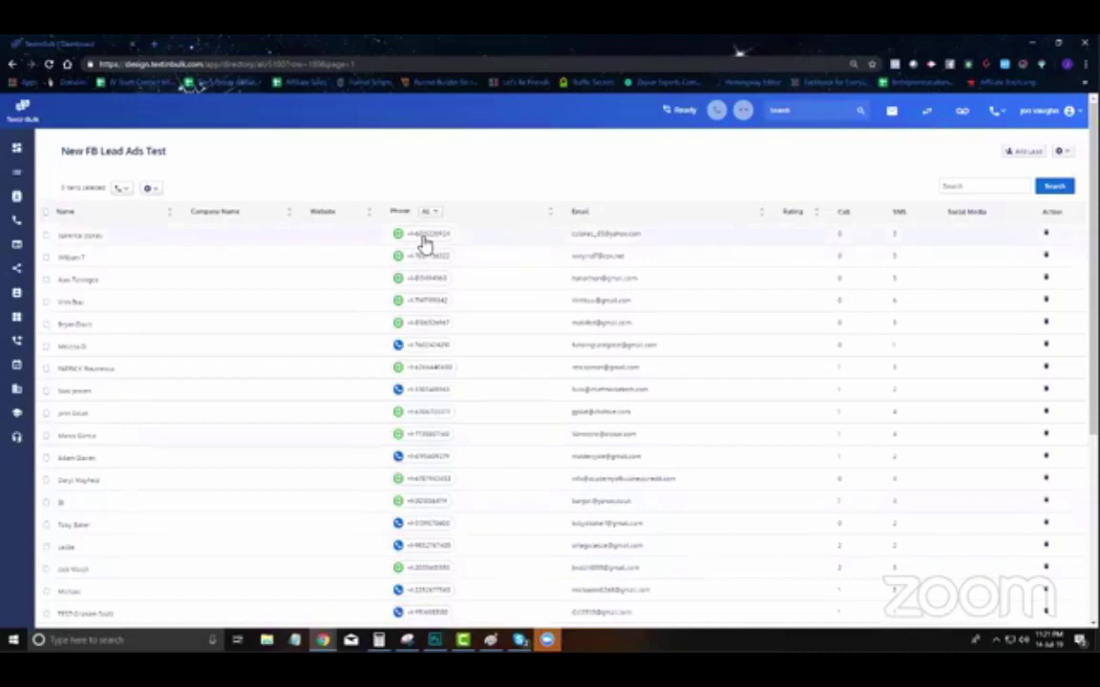
Step: Examine the first lead's messages, list memberships and summary details, and return to the lead list
{"action": "left_click", "coordinate": [425, 241]}
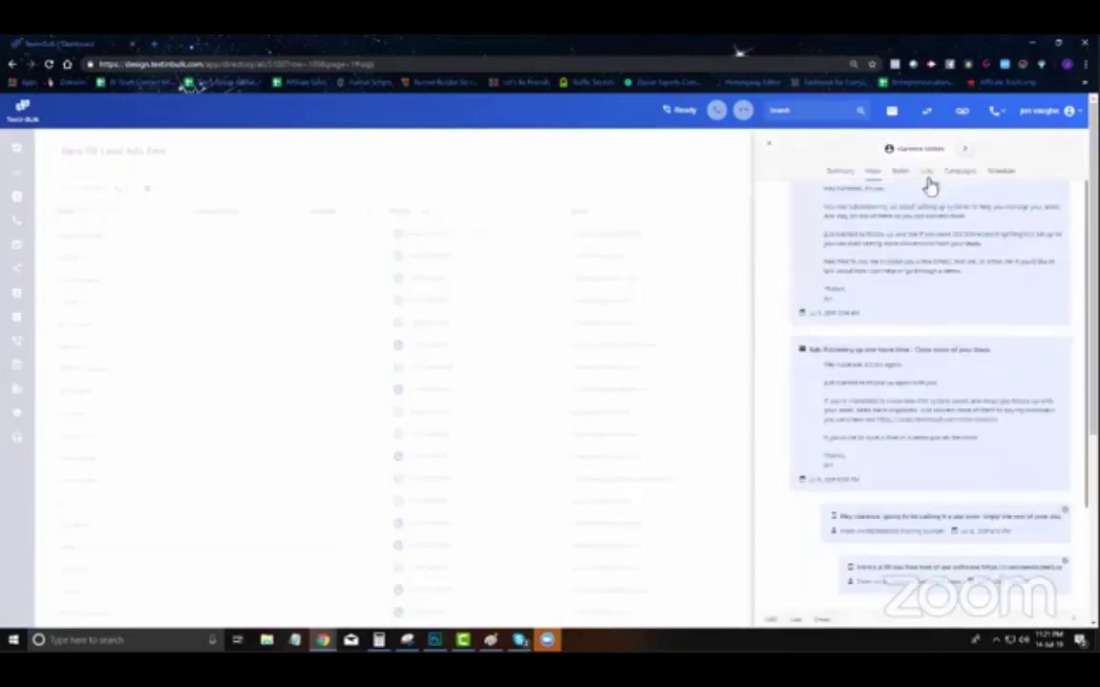
{"action": "left_click", "coordinate": [926, 172]}
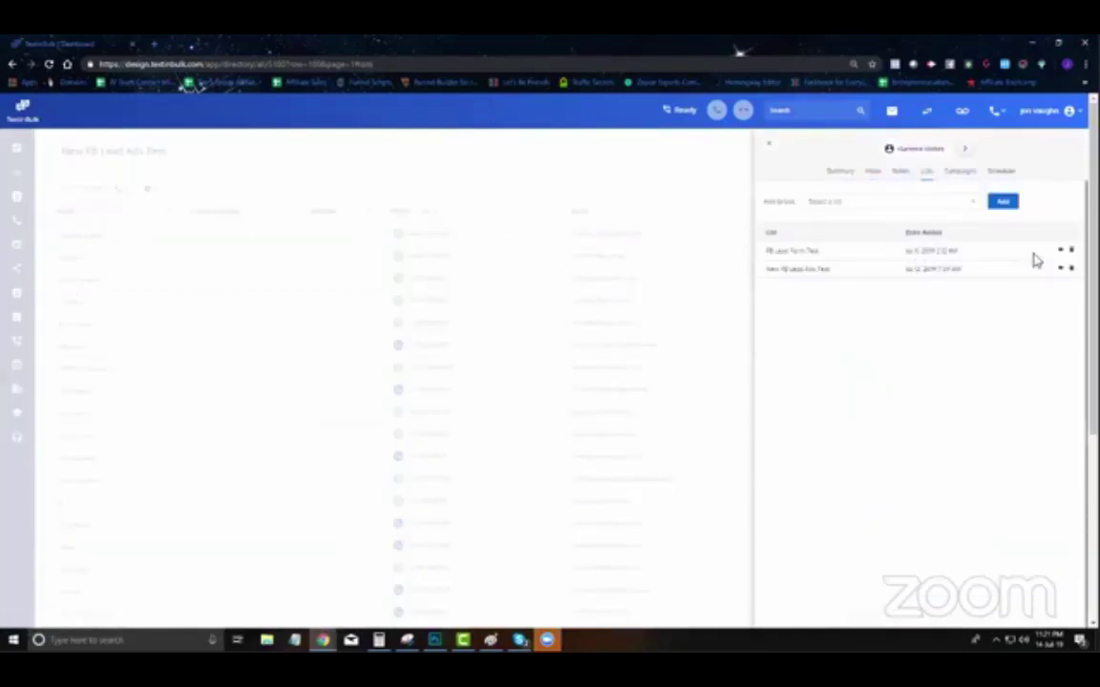
{"action": "left_click", "coordinate": [839, 173]}
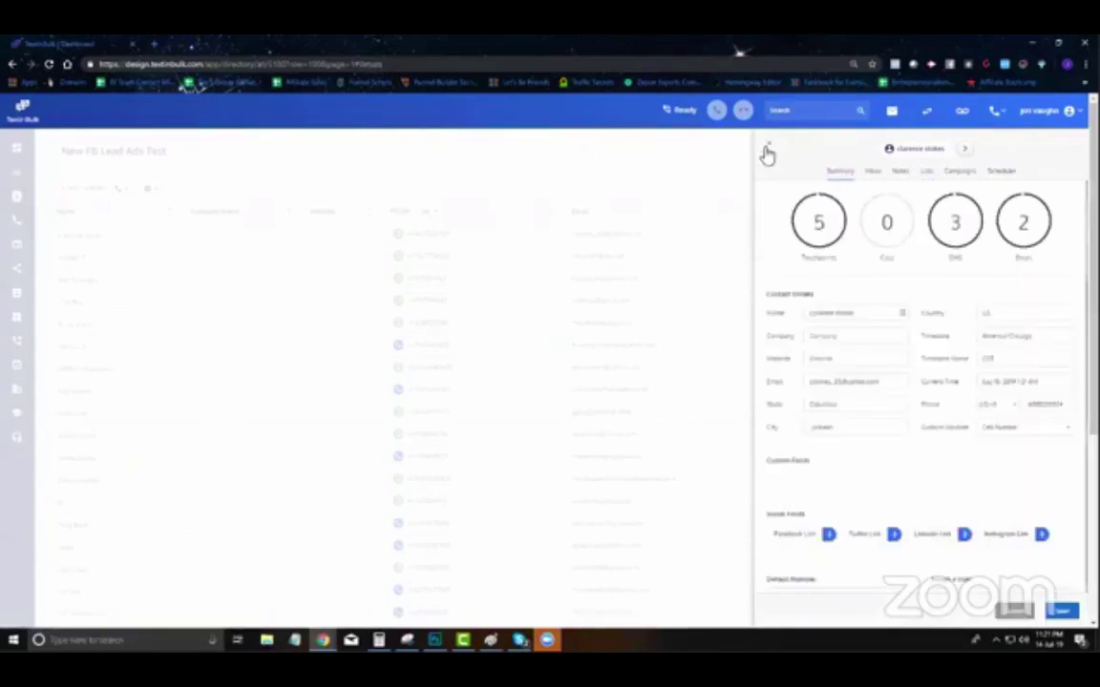
{"action": "left_click", "coordinate": [767, 153]}
{"action": "scroll", "coordinate": [200, 187], "scroll_direction": "down", "scroll_amount": 2}
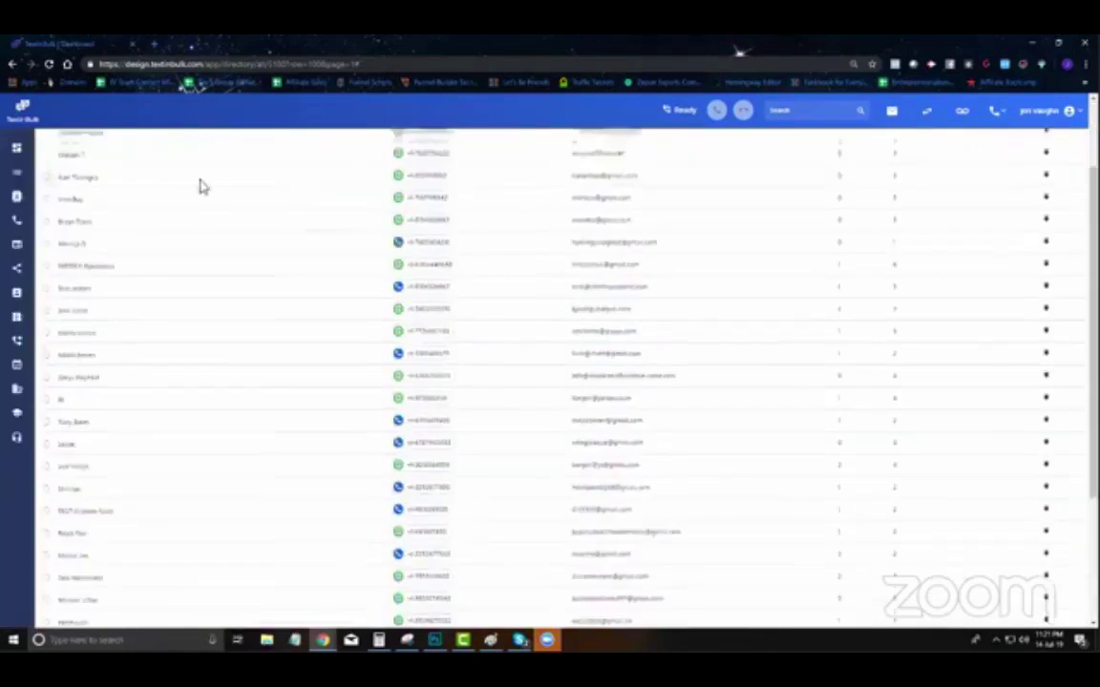
{"action": "scroll", "coordinate": [201, 187], "scroll_direction": "up", "scroll_amount": 2}
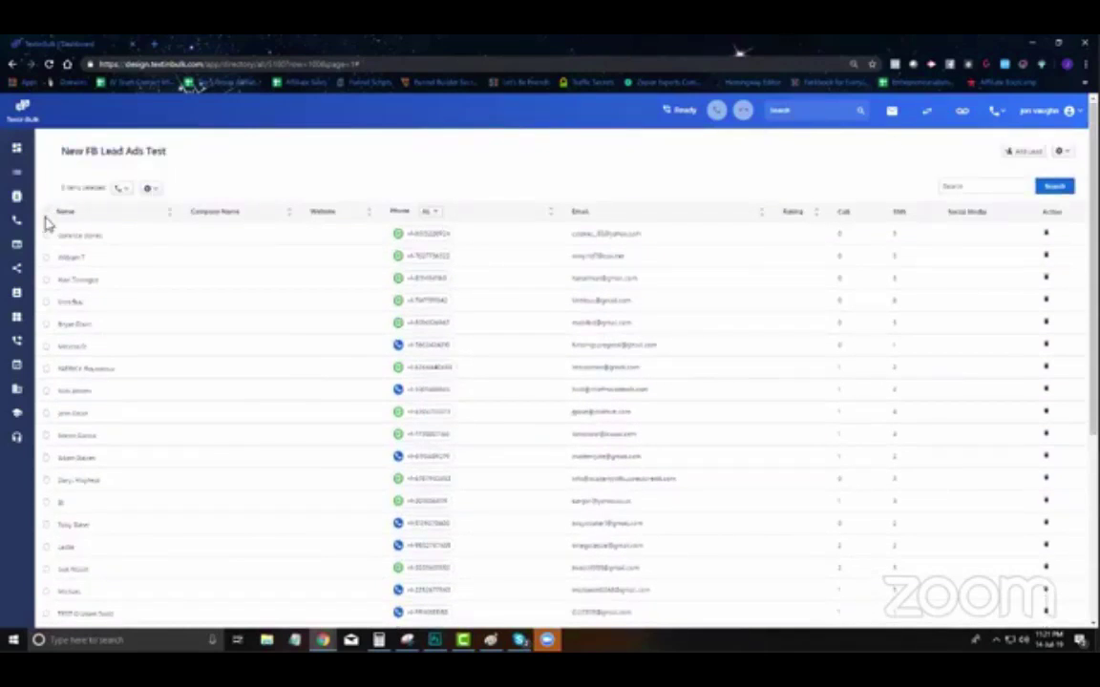
Step: Select all leads in the list, review the bulk call's recordings, record audio and IVR options, and close the call form
{"action": "left_click", "coordinate": [46, 212]}
{"action": "left_click", "coordinate": [123, 188]}
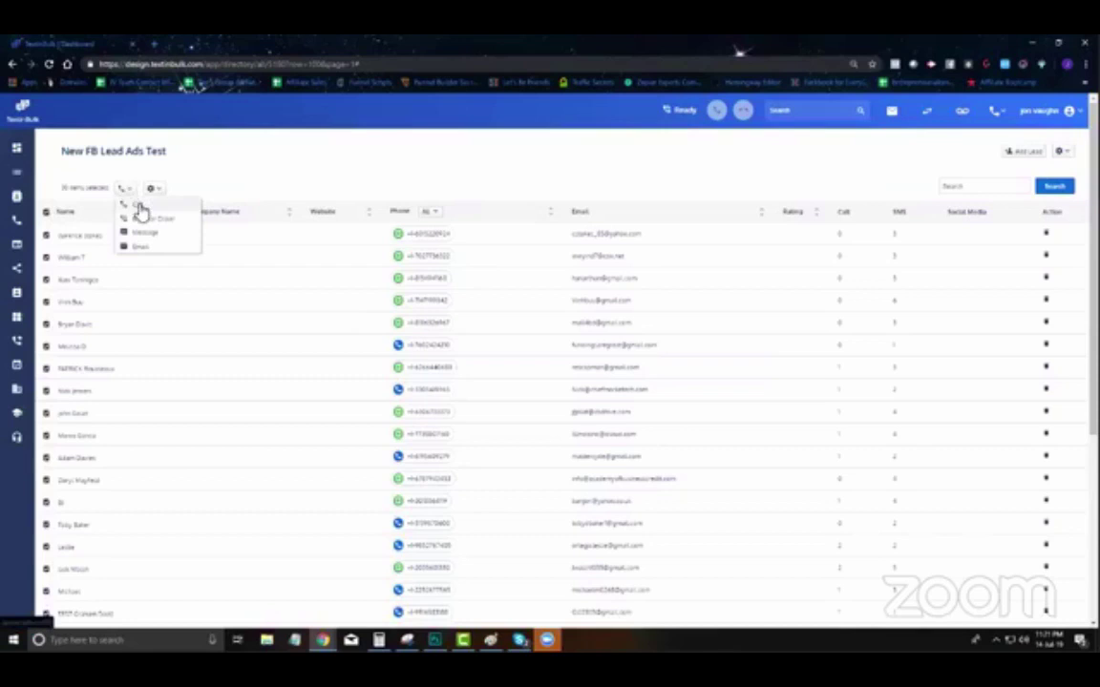
{"action": "left_click", "coordinate": [141, 207]}
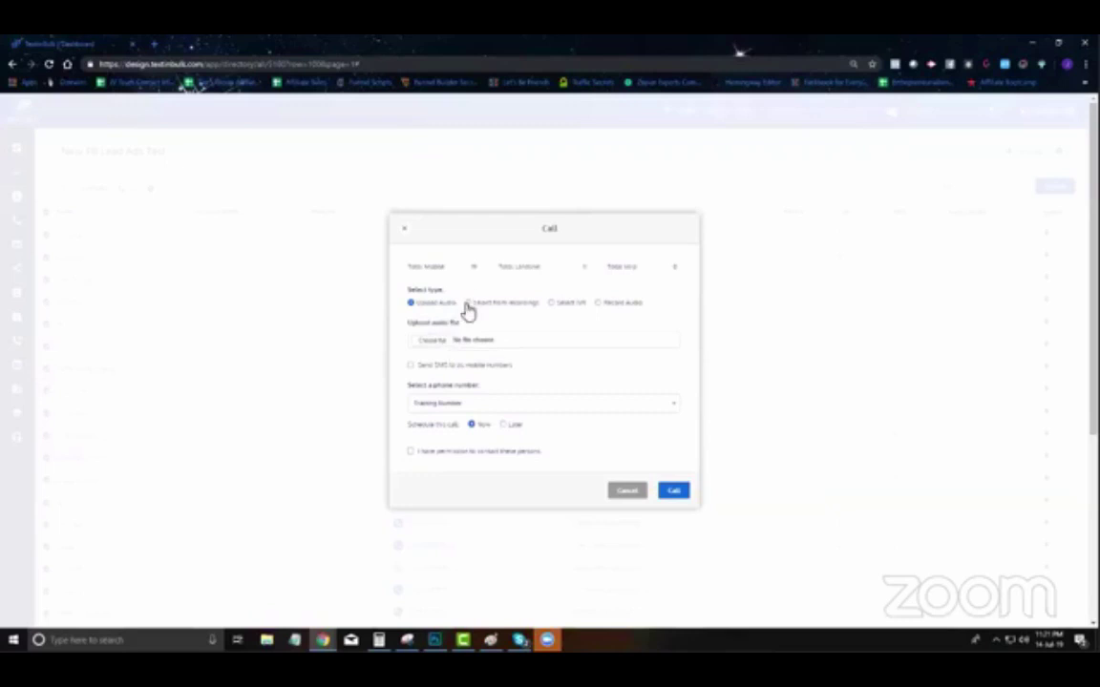
{"action": "left_click", "coordinate": [466, 304]}
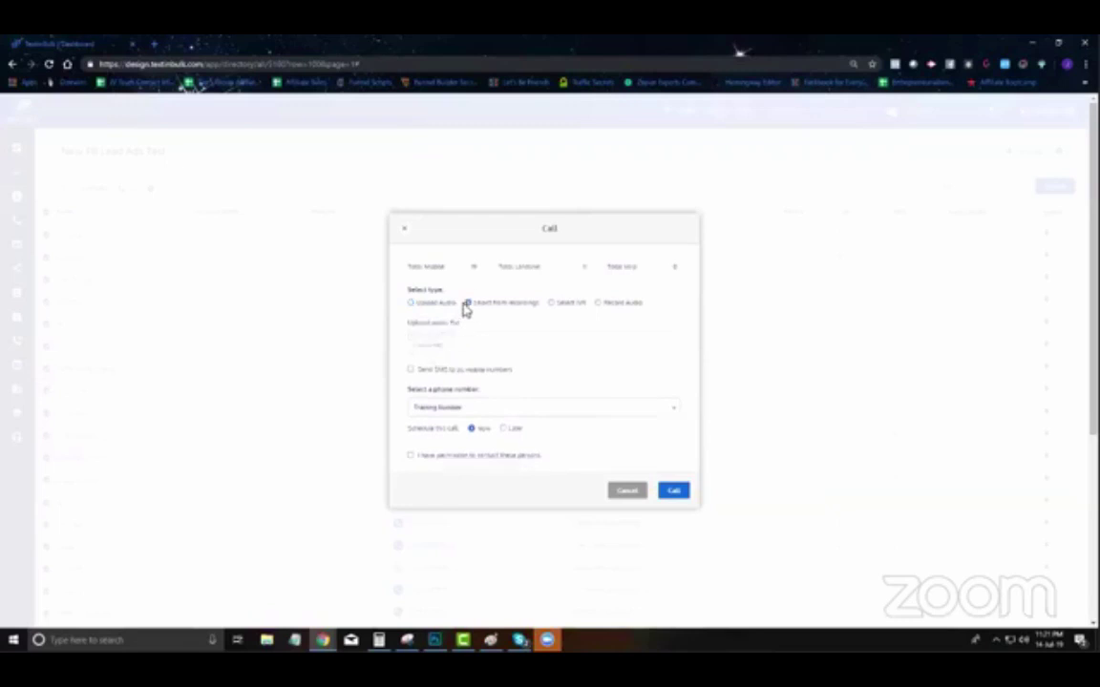
{"action": "left_click", "coordinate": [597, 304]}
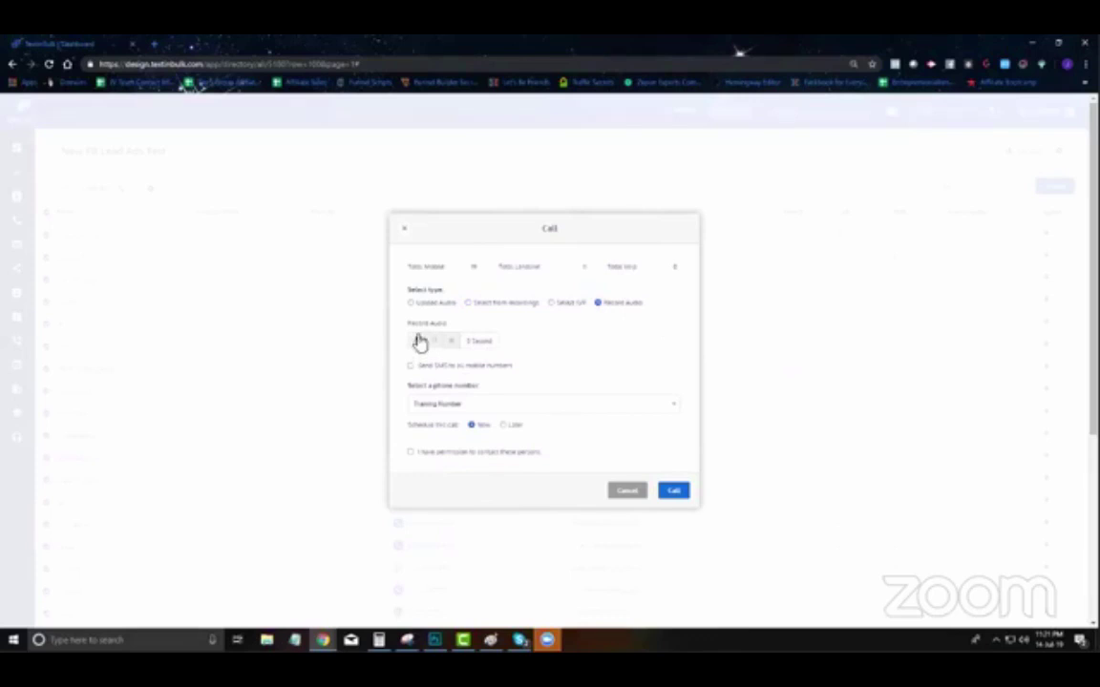
{"action": "left_click", "coordinate": [551, 303]}
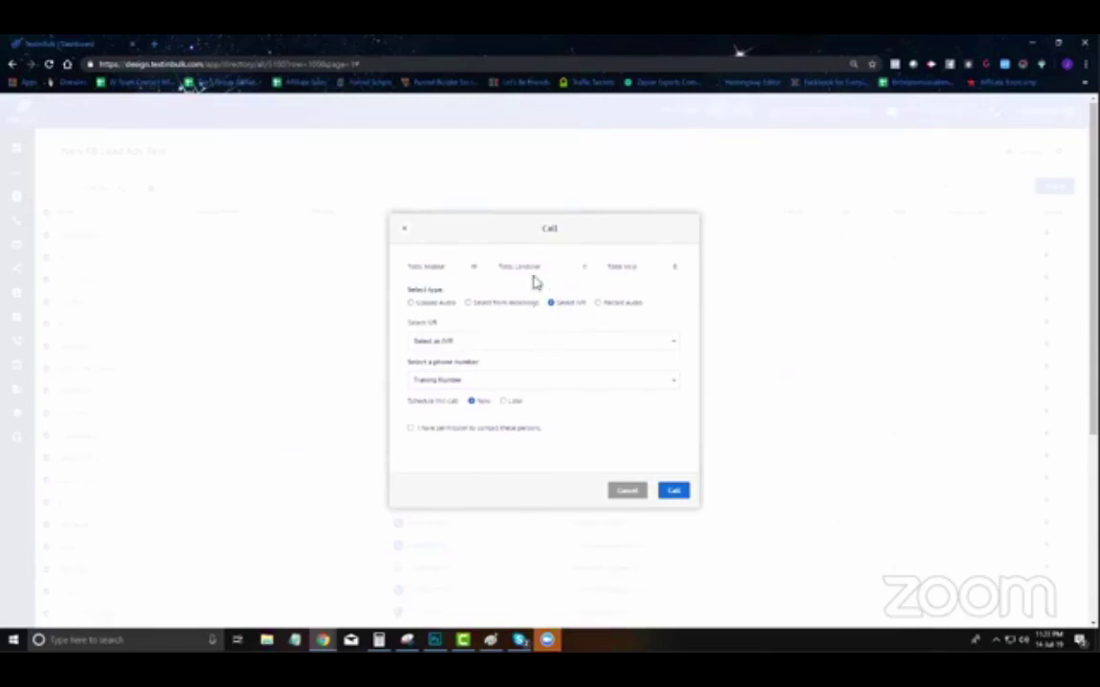
{"action": "left_click", "coordinate": [404, 226]}
Step: Start the browser dialer for the selected leads with Training Number, look through the first contact's inbox, and hang up
{"action": "left_click", "coordinate": [125, 188]}
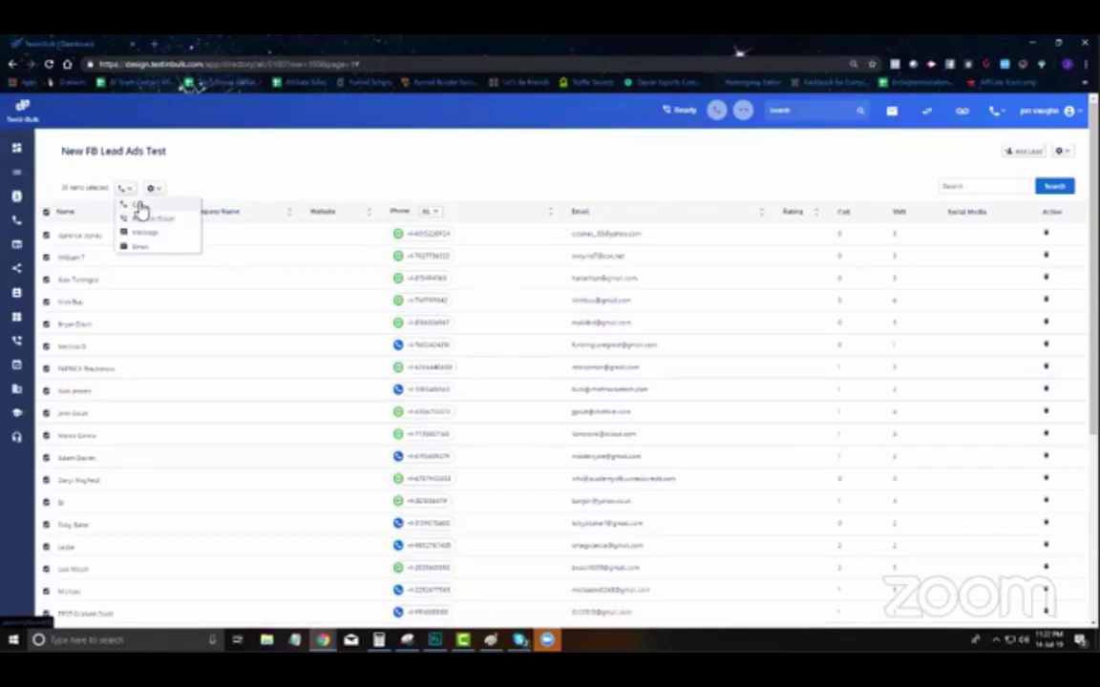
{"action": "left_click", "coordinate": [160, 232]}
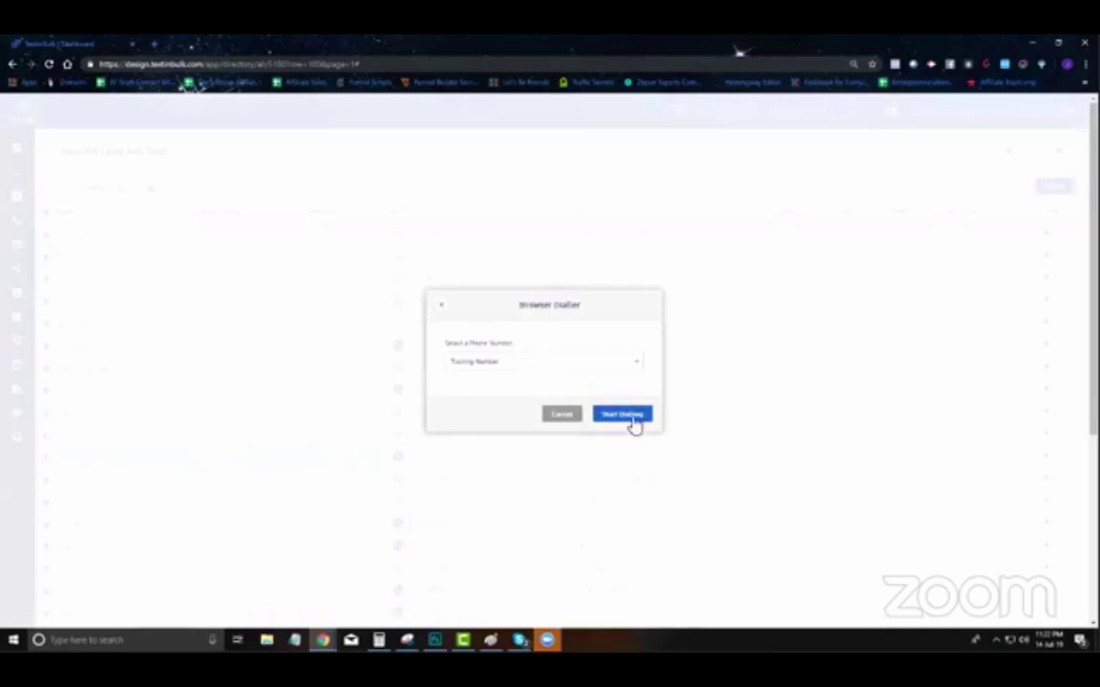
{"action": "left_click", "coordinate": [630, 418]}
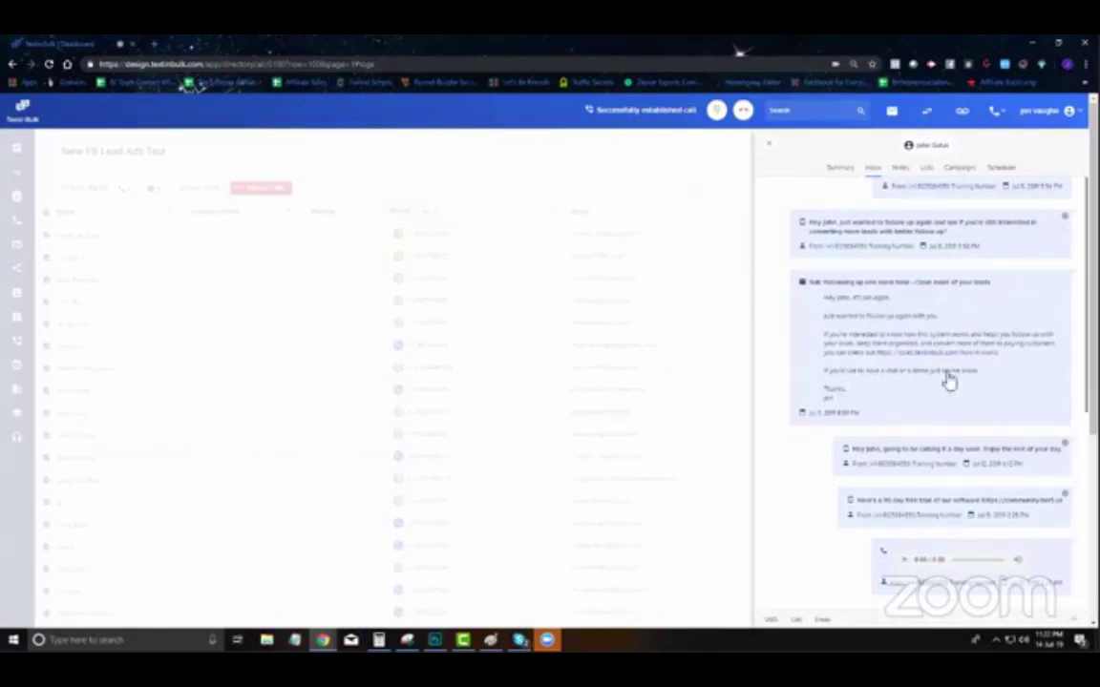
{"action": "scroll", "coordinate": [916, 391], "scroll_direction": "up", "scroll_amount": 5}
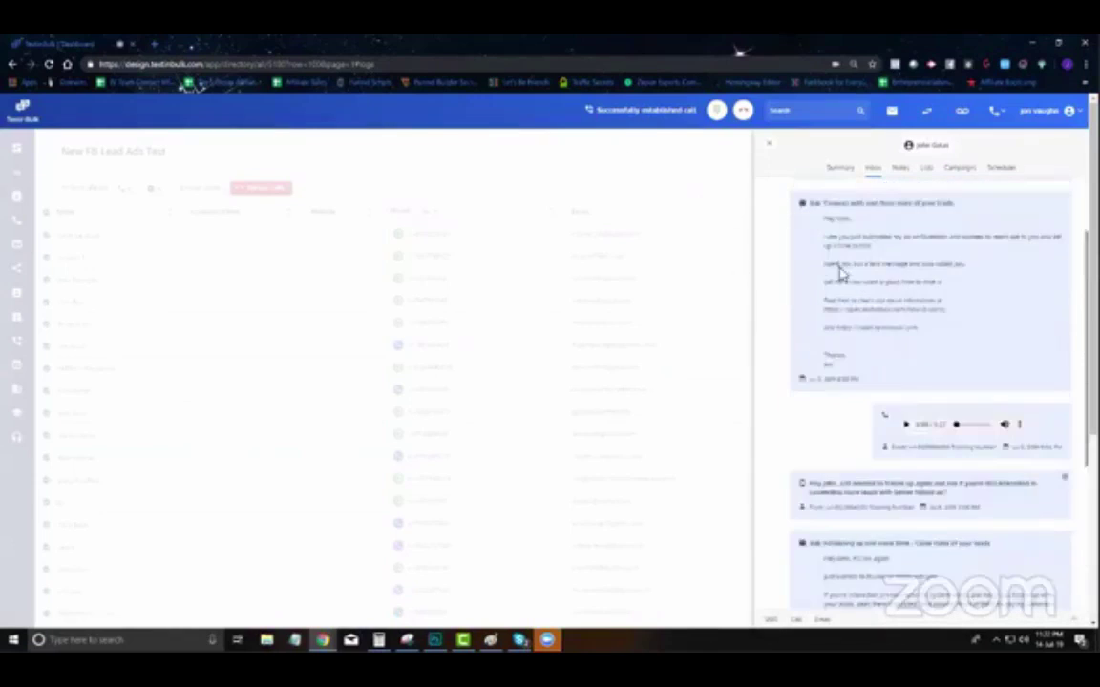
{"action": "left_click", "coordinate": [742, 113]}
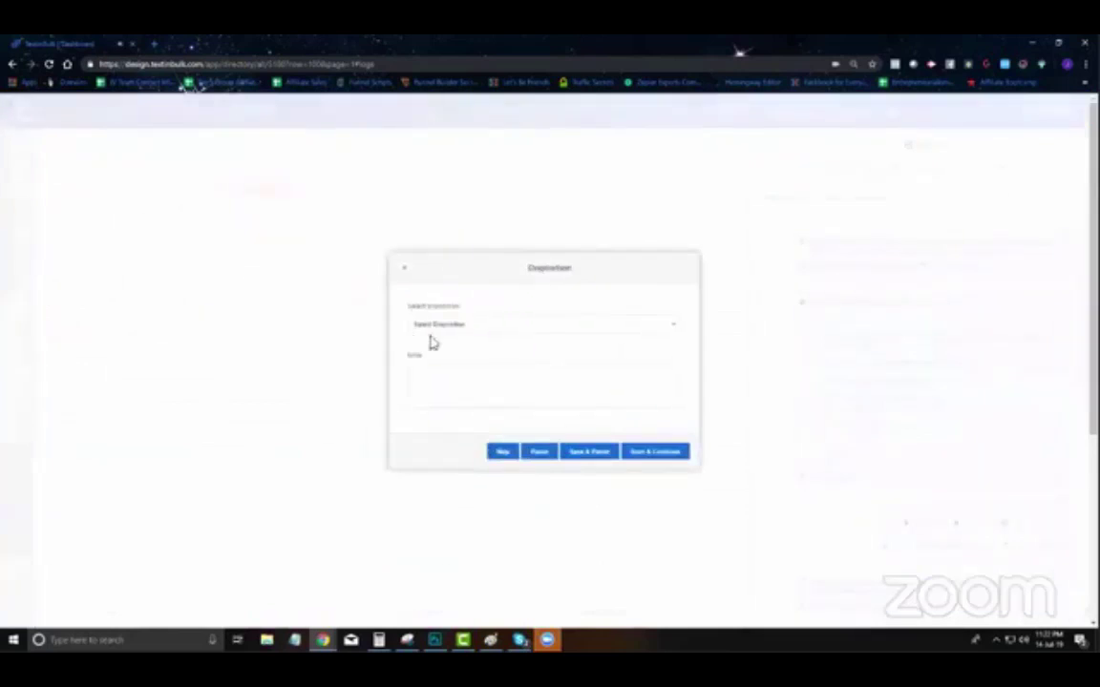
Step: Review the disposition choices, save and pause the dialer without choosing one, and return to the lead list
{"action": "left_click", "coordinate": [487, 329]}
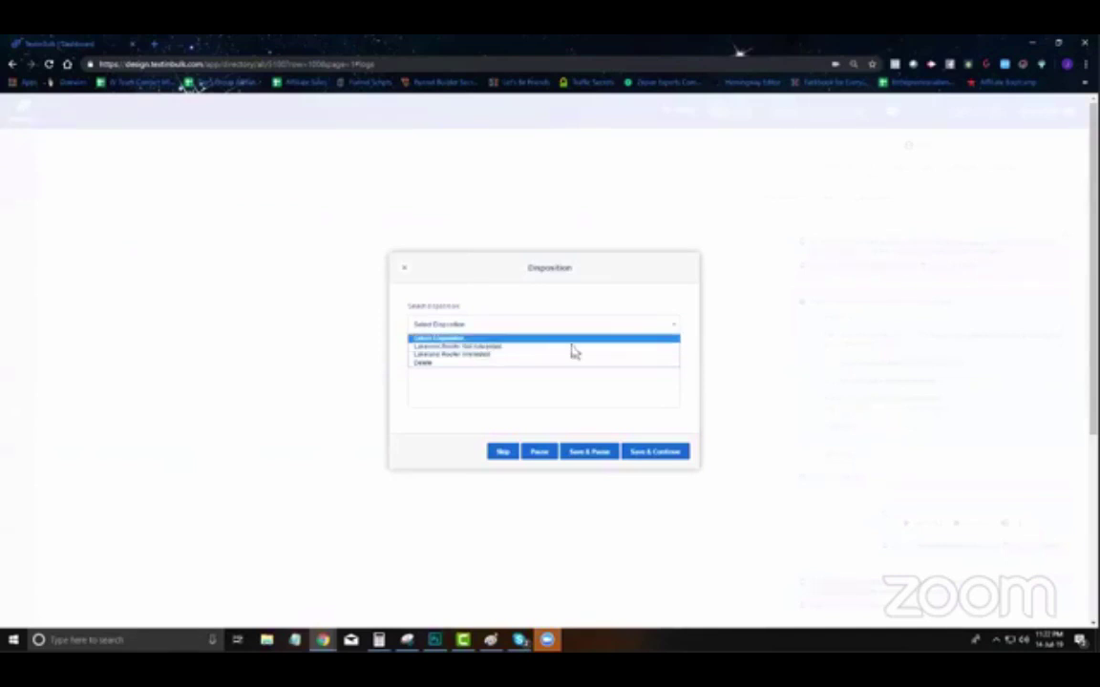
{"action": "left_click", "coordinate": [604, 305]}
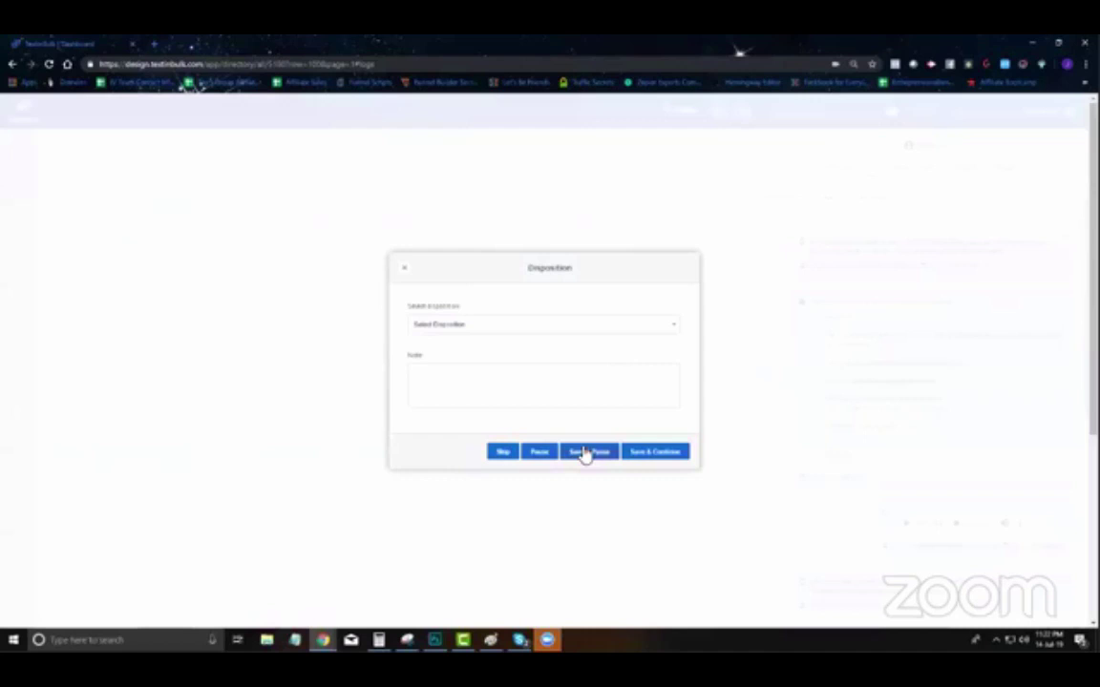
{"action": "left_click", "coordinate": [585, 452]}
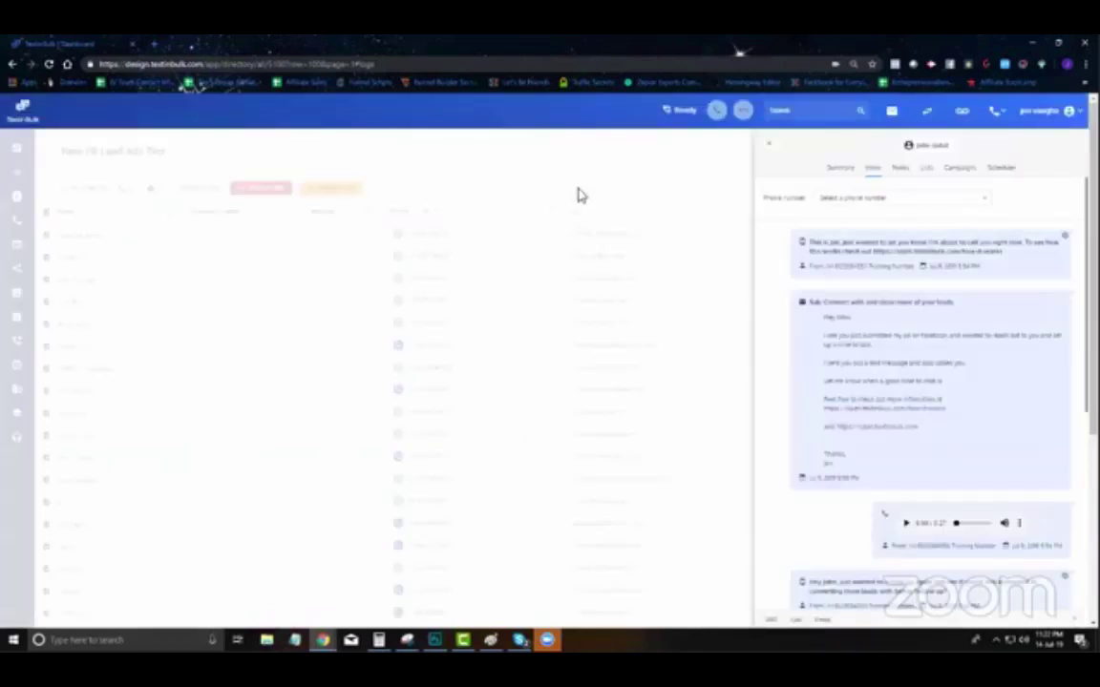
{"action": "left_click", "coordinate": [722, 155]}
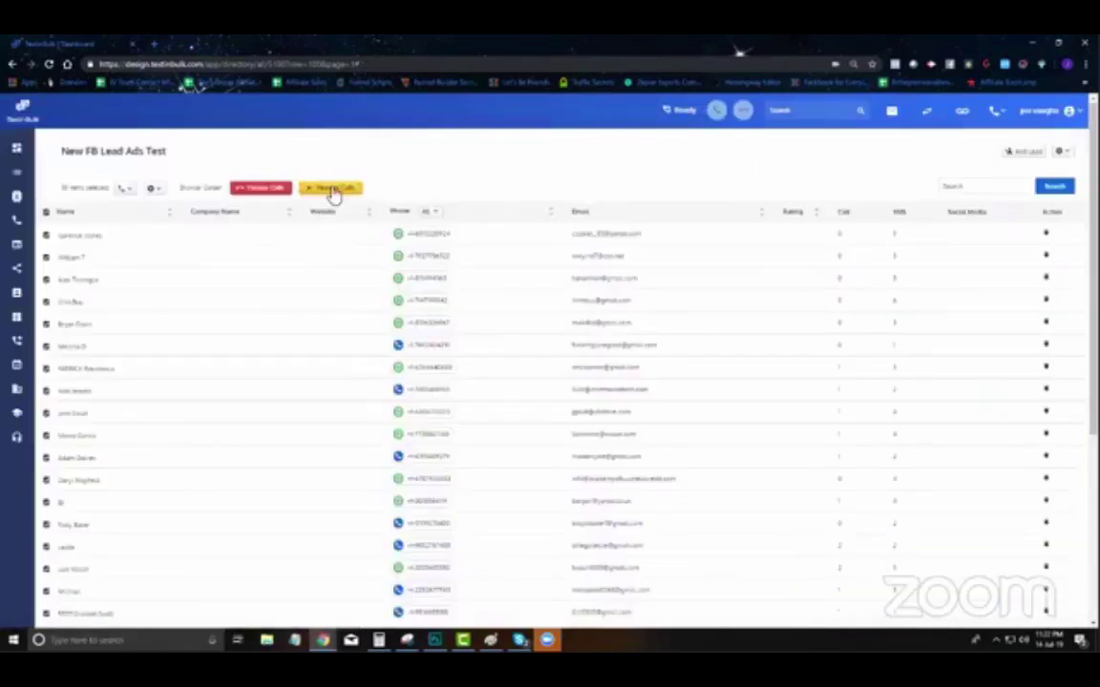
Step: Resume the browser dialer calls, hang up on the dialed lead, and save and continue to the following lead
{"action": "left_click", "coordinate": [332, 190]}
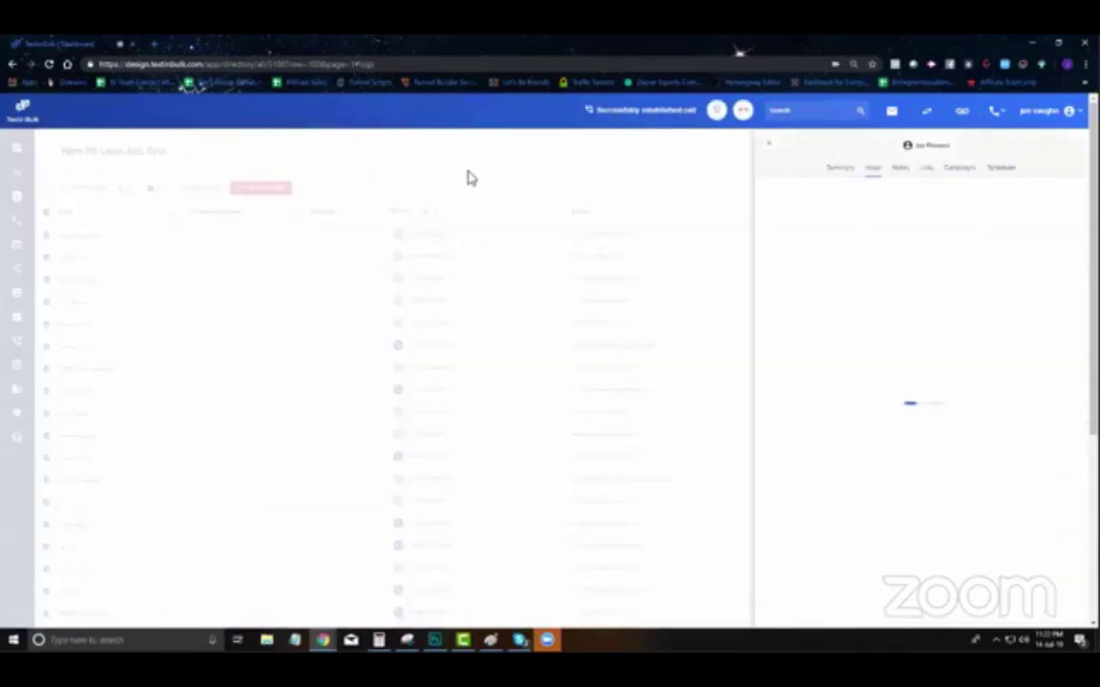
{"action": "left_click", "coordinate": [744, 111]}
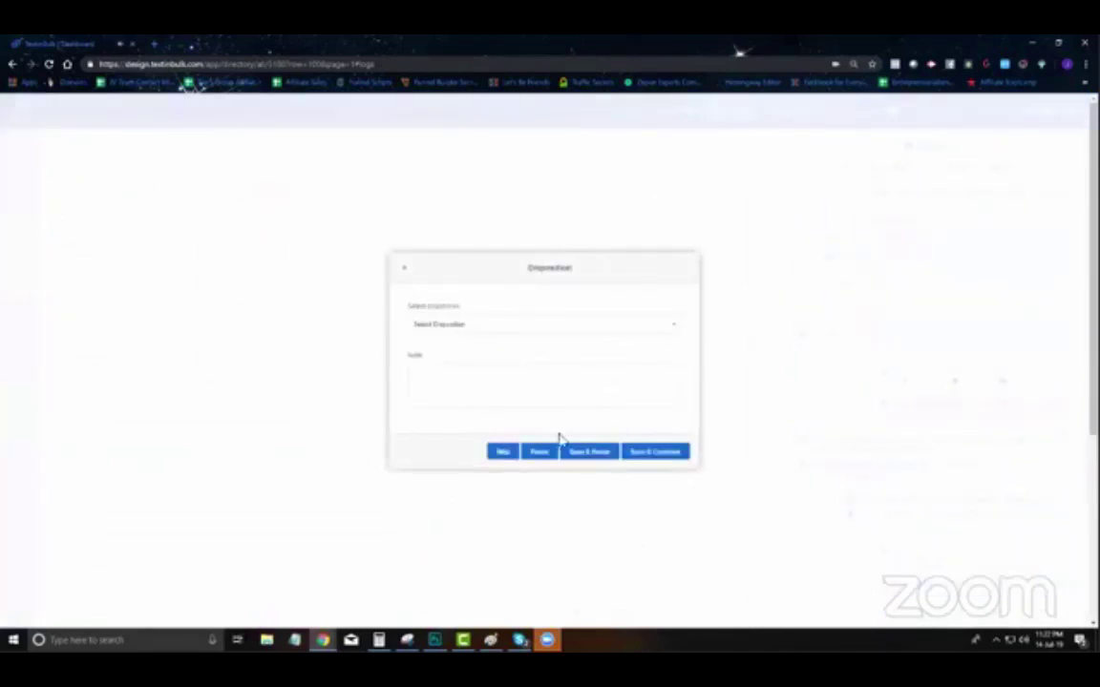
{"action": "left_click", "coordinate": [646, 453]}
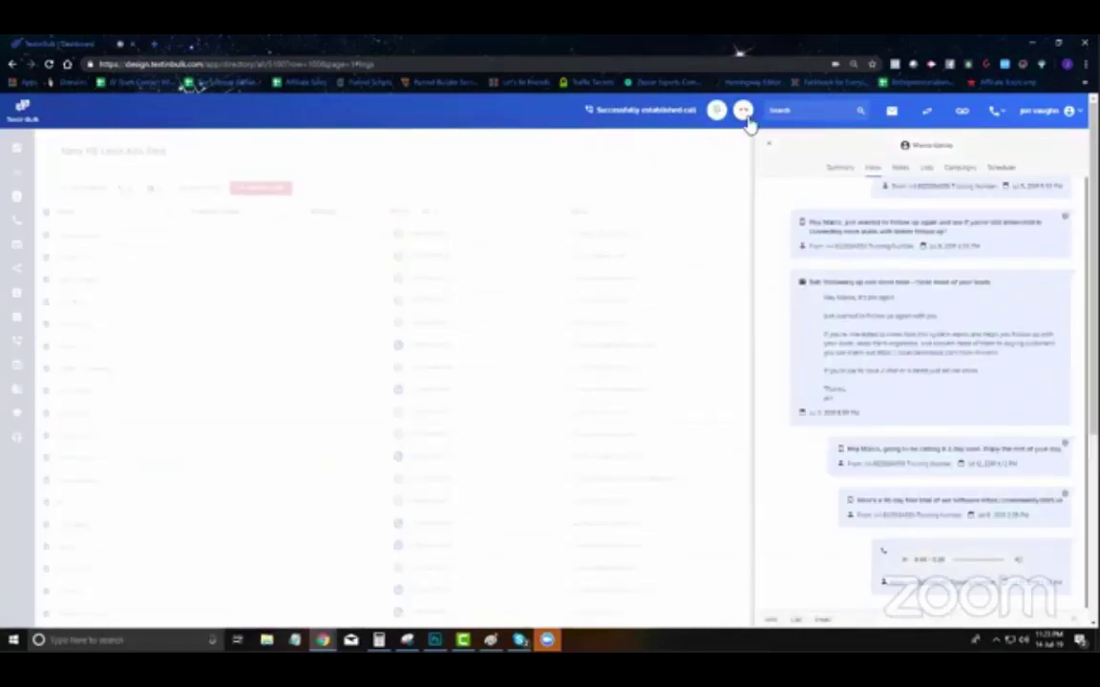
Step: End the current call with Save & Pause and stop the browser dialer by hanging up all calls
{"action": "left_click", "coordinate": [743, 112]}
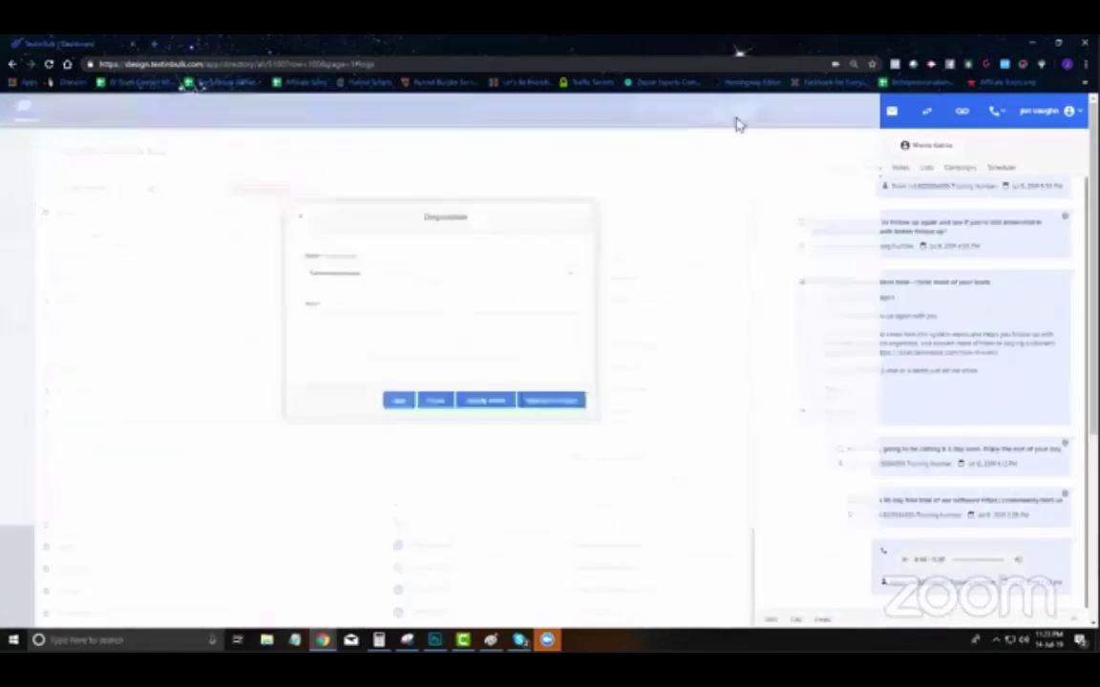
{"action": "left_click", "coordinate": [589, 452]}
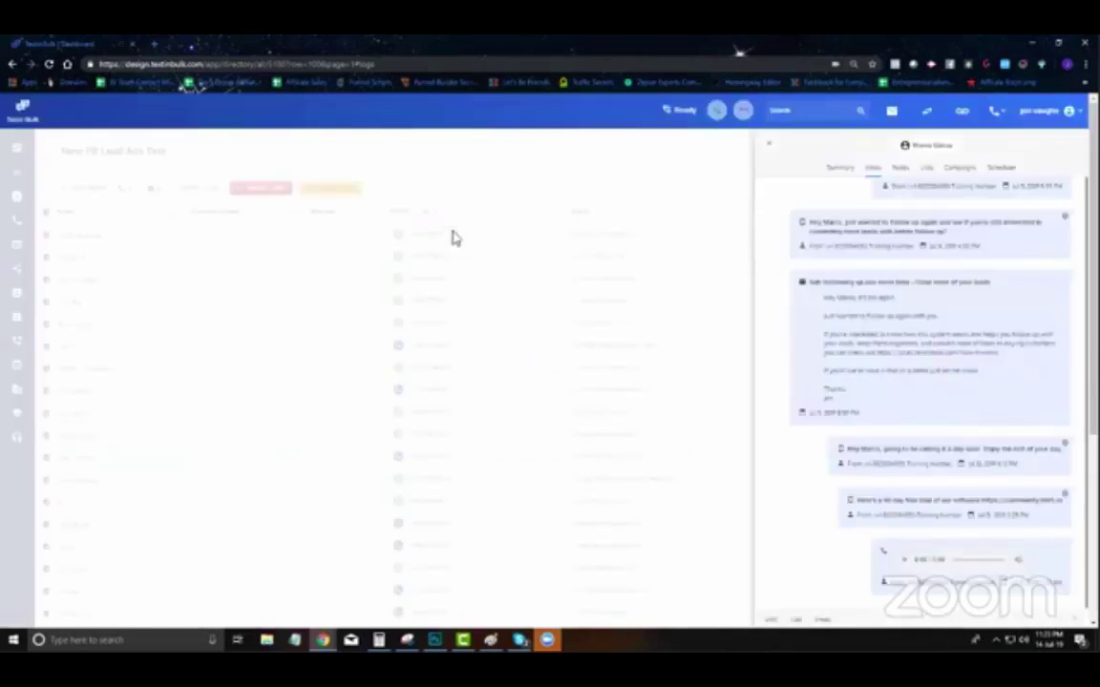
{"action": "left_click", "coordinate": [768, 144]}
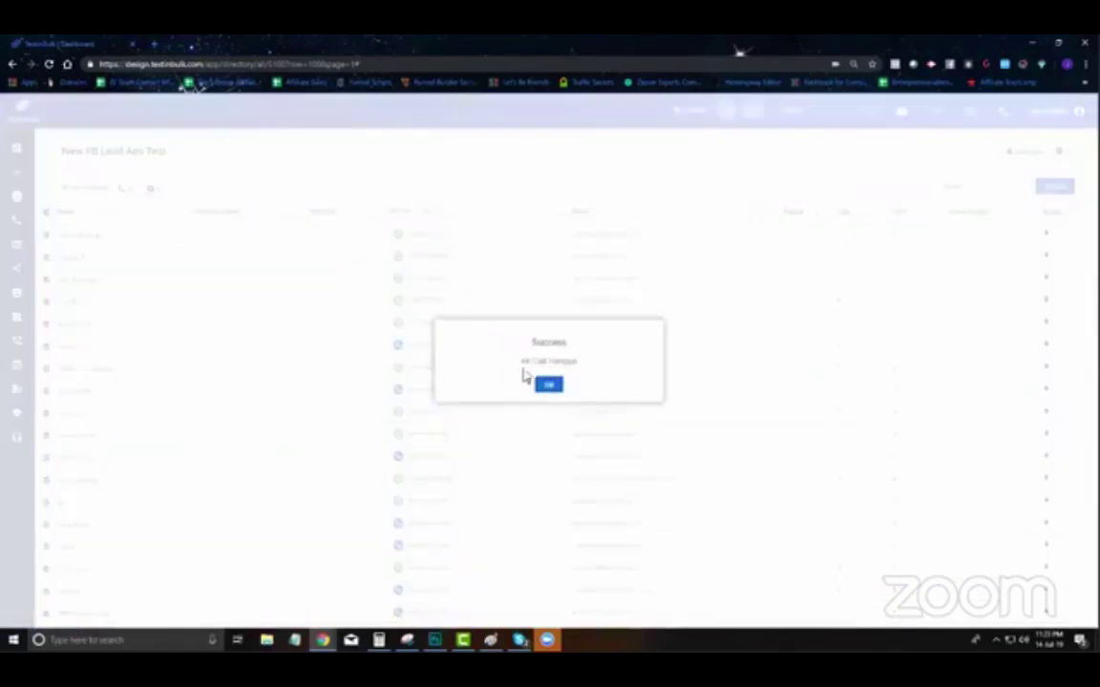
{"action": "left_click", "coordinate": [552, 382]}
Step: Open a bulk message to the selected leads and load the Roofers SMS template
{"action": "left_click", "coordinate": [125, 188]}
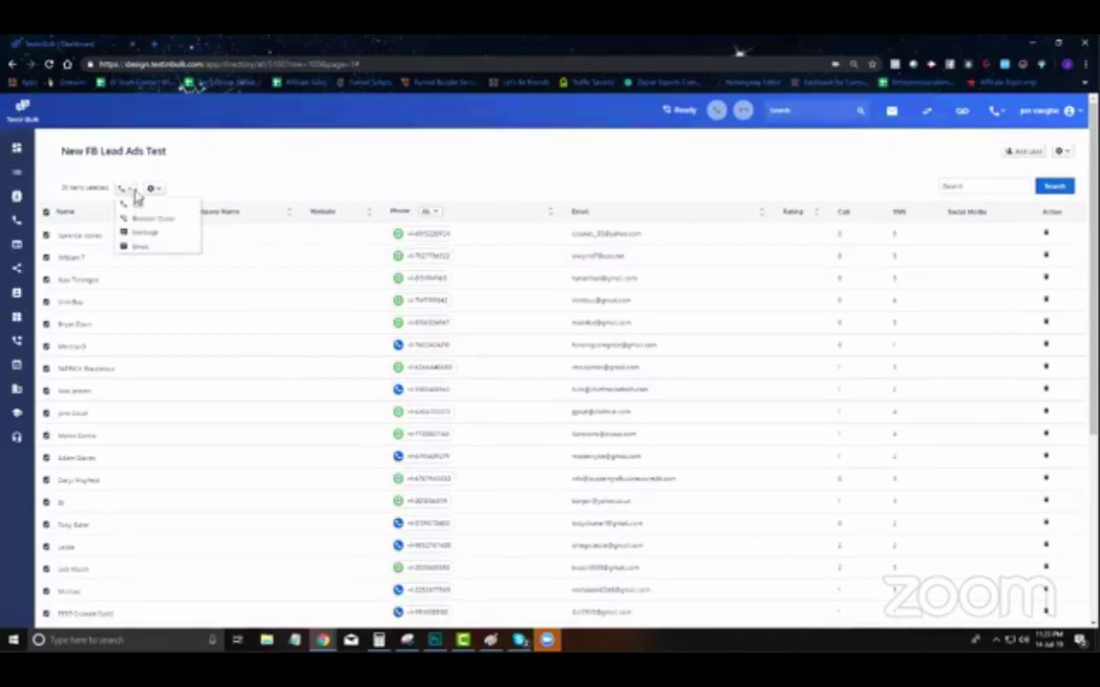
{"action": "left_click", "coordinate": [141, 235]}
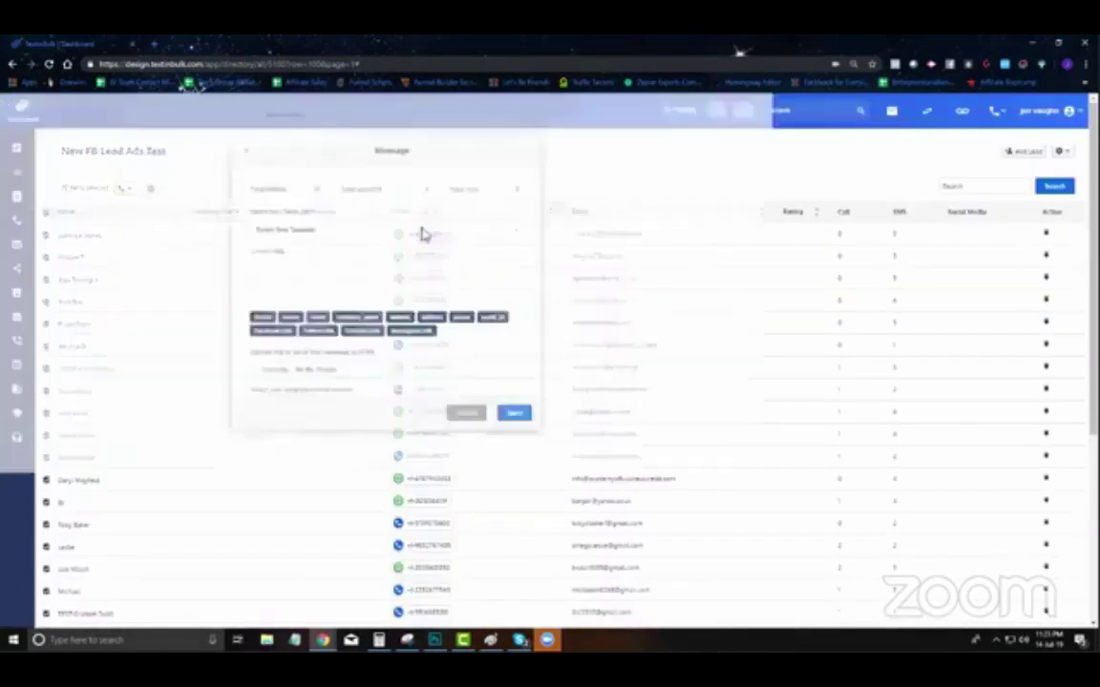
{"action": "left_click", "coordinate": [486, 315]}
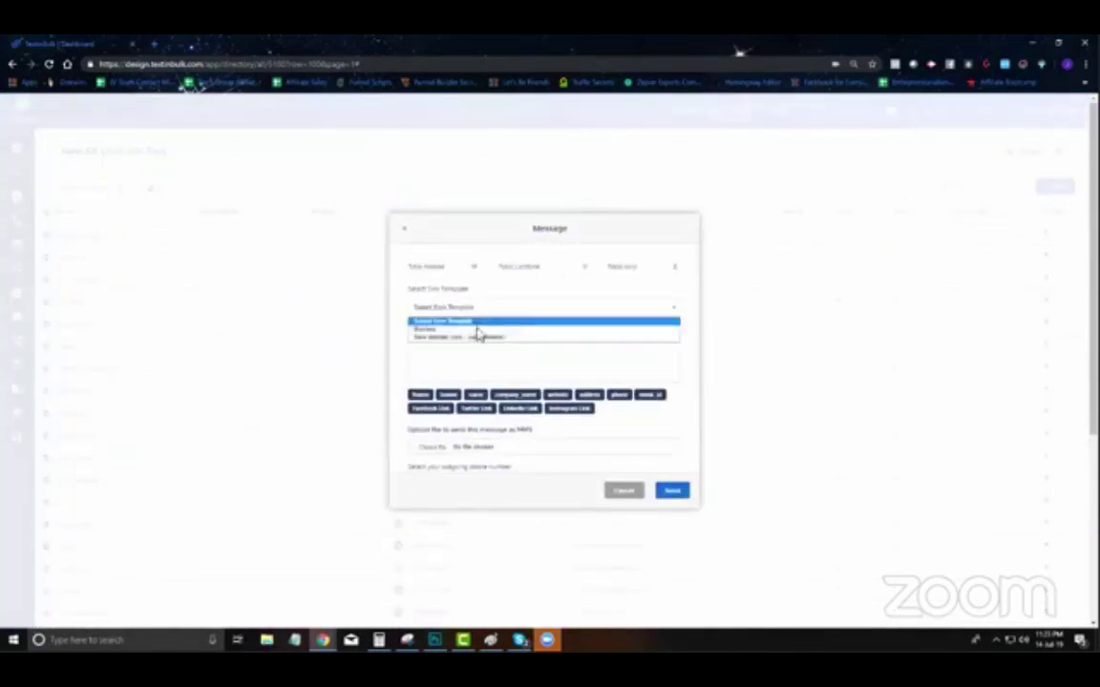
{"action": "left_click", "coordinate": [481, 336]}
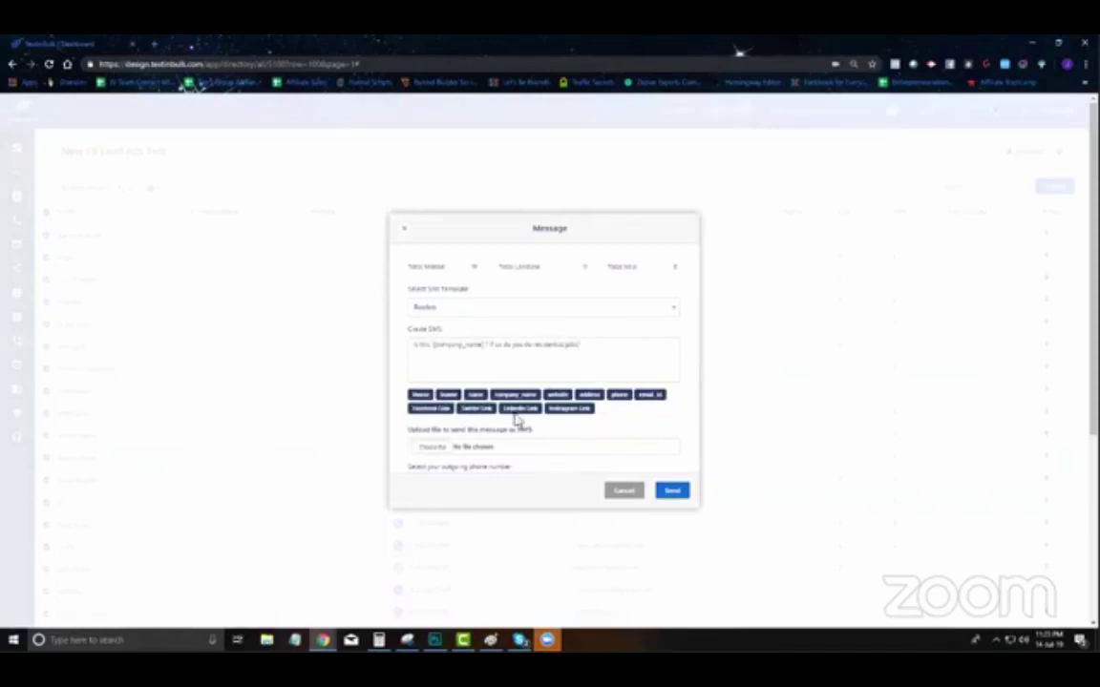
{"action": "scroll", "coordinate": [468, 411], "scroll_direction": "down", "scroll_amount": 1}
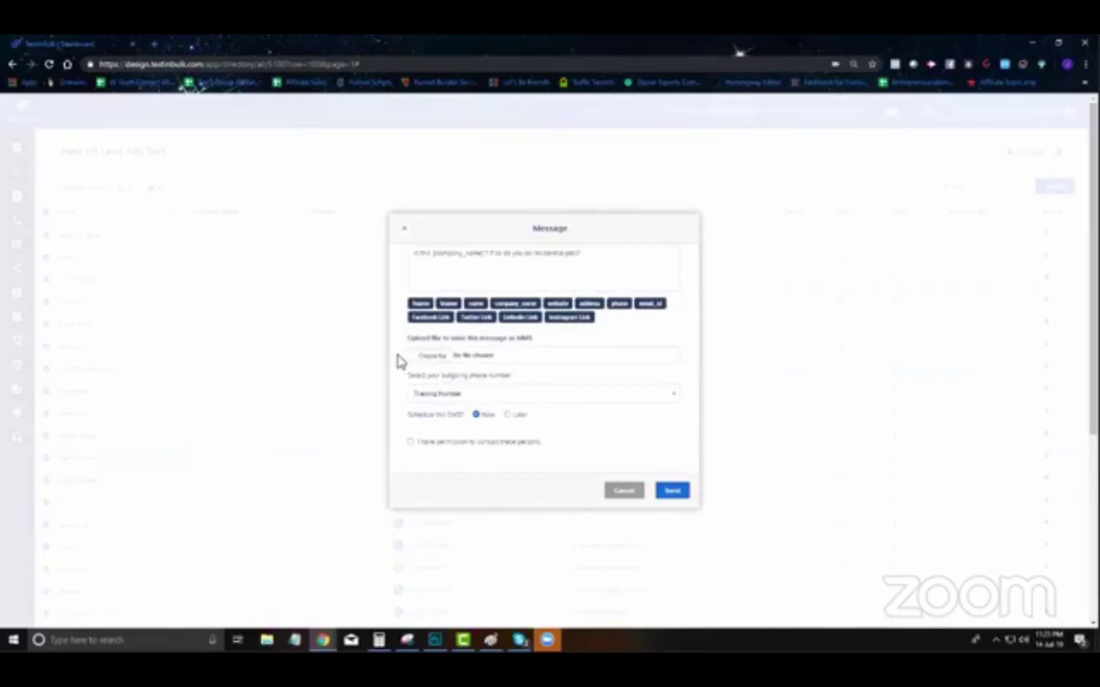
Step: Set the outgoing number to Lakeland Roofers, view the options for scheduling the SMS later, and cancel the message
{"action": "left_click", "coordinate": [457, 399]}
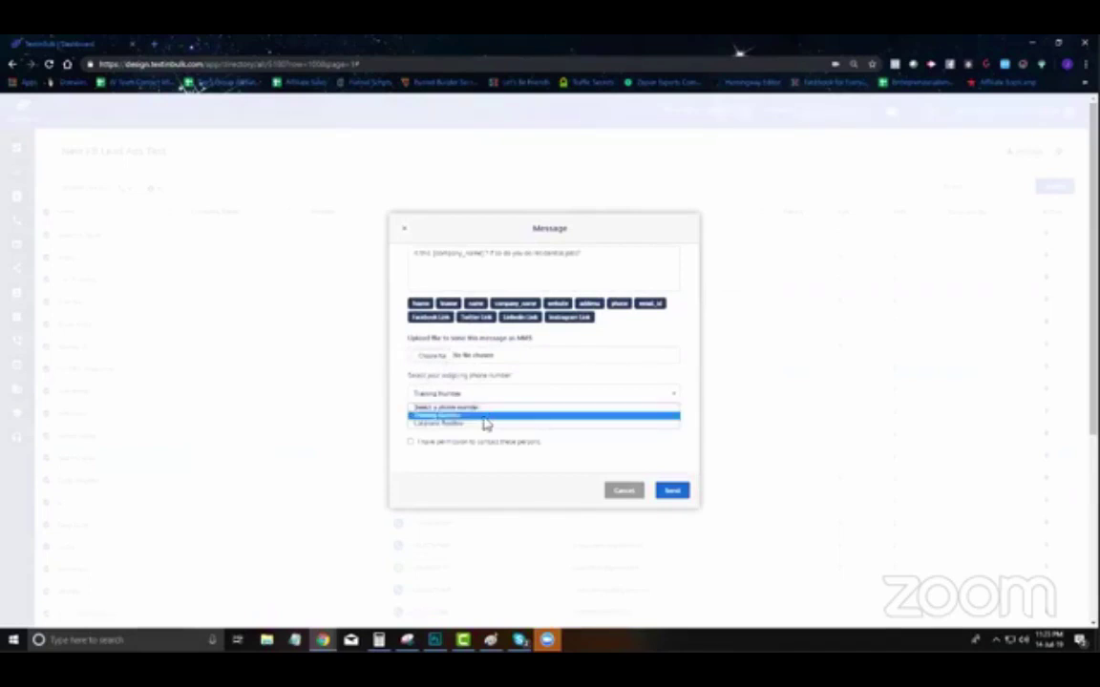
{"action": "left_click", "coordinate": [482, 426]}
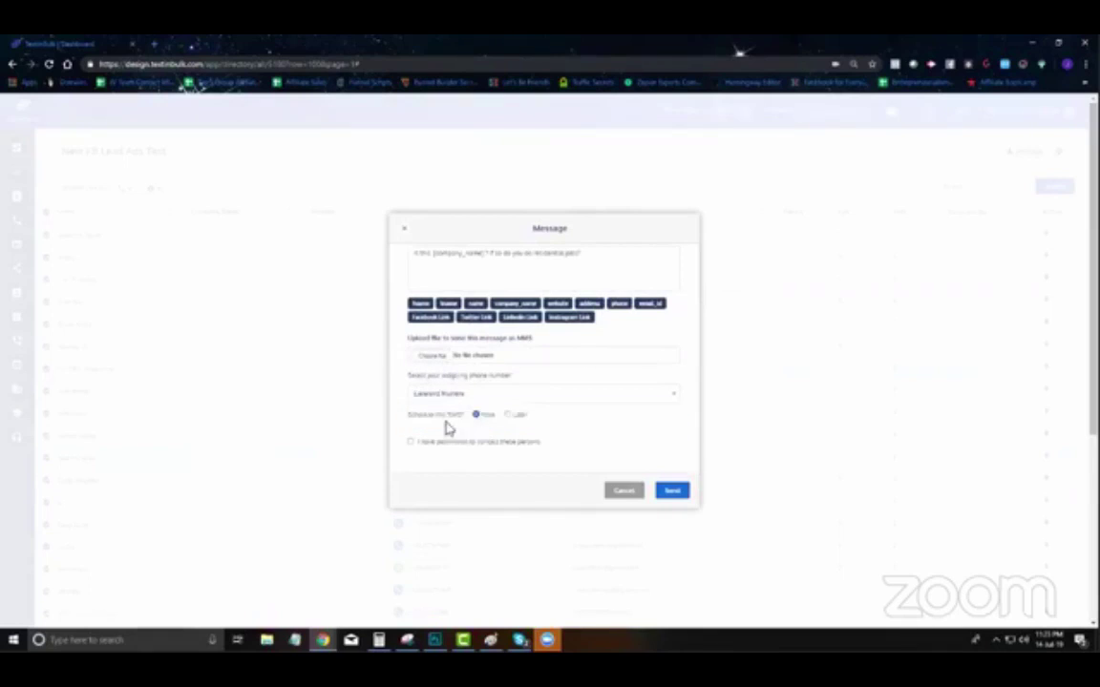
{"action": "left_click", "coordinate": [506, 416]}
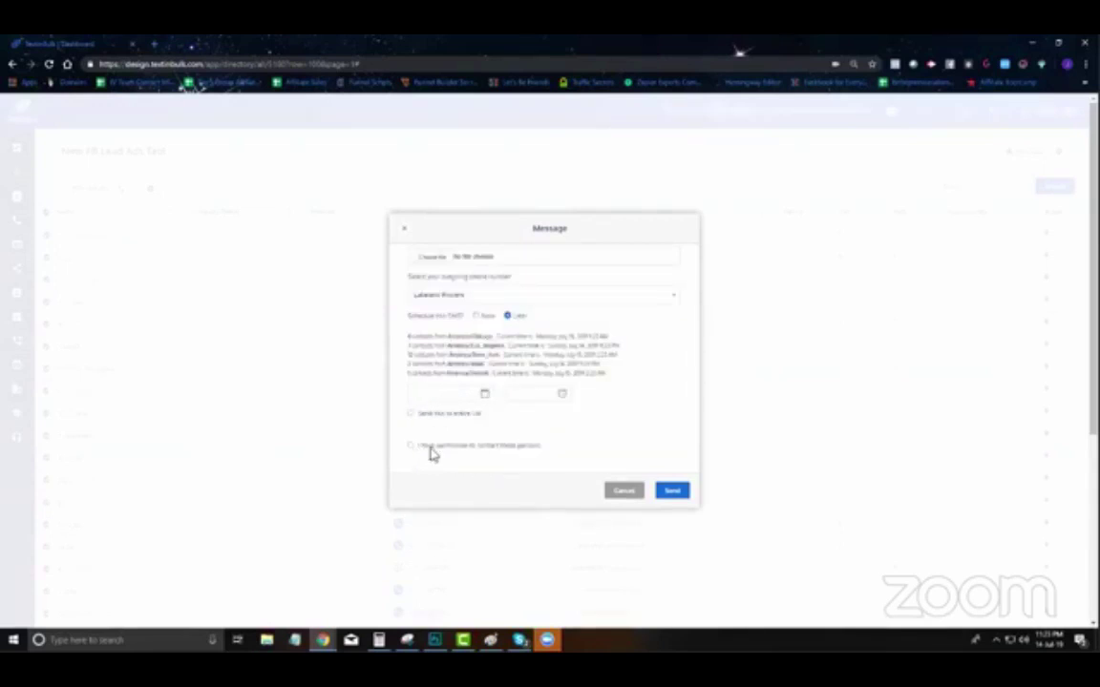
{"action": "left_click", "coordinate": [617, 496]}
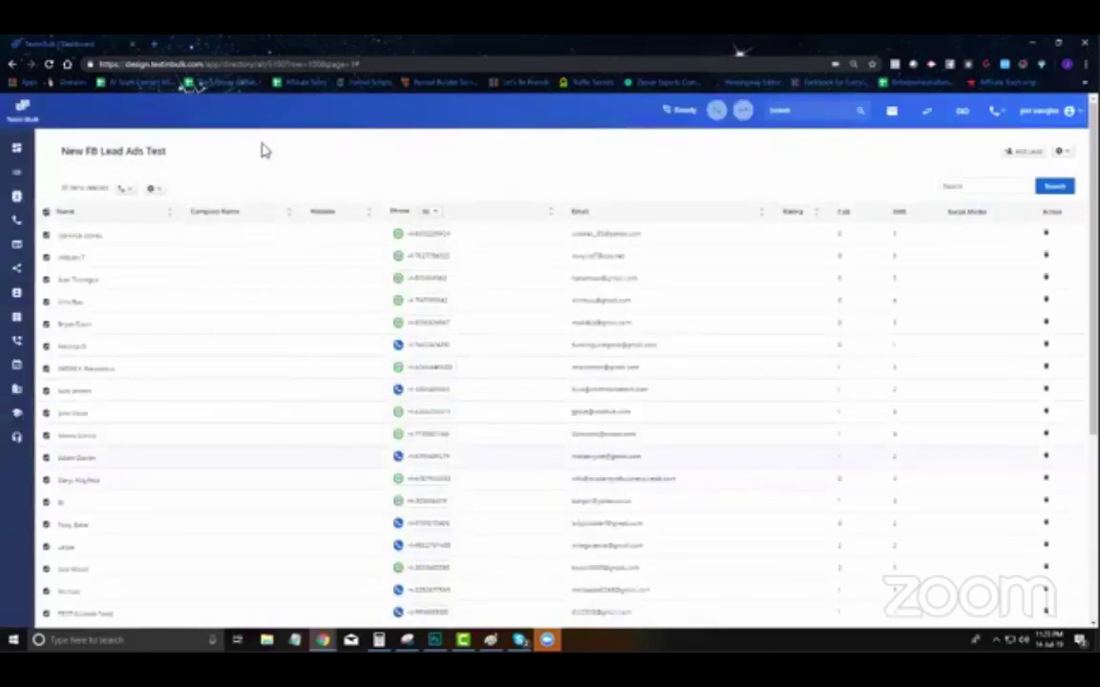
Step: Open a bulk email to the selected leads and view the email template choices and the body editor
{"action": "left_click", "coordinate": [122, 188]}
{"action": "left_click", "coordinate": [134, 236]}
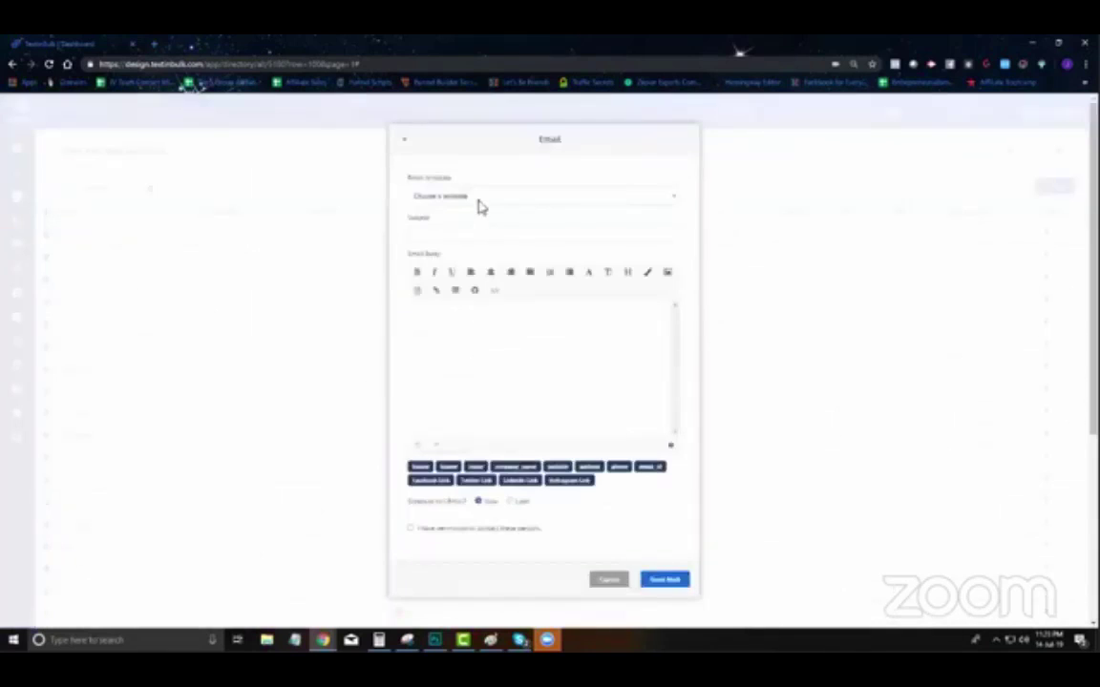
{"action": "left_click", "coordinate": [486, 199]}
{"action": "left_click", "coordinate": [492, 201]}
{"action": "left_click", "coordinate": [533, 379]}
Step: Set the bulk email to be scheduled later, view the date picker and entire-list option, and cancel the email
{"action": "left_click", "coordinate": [515, 503]}
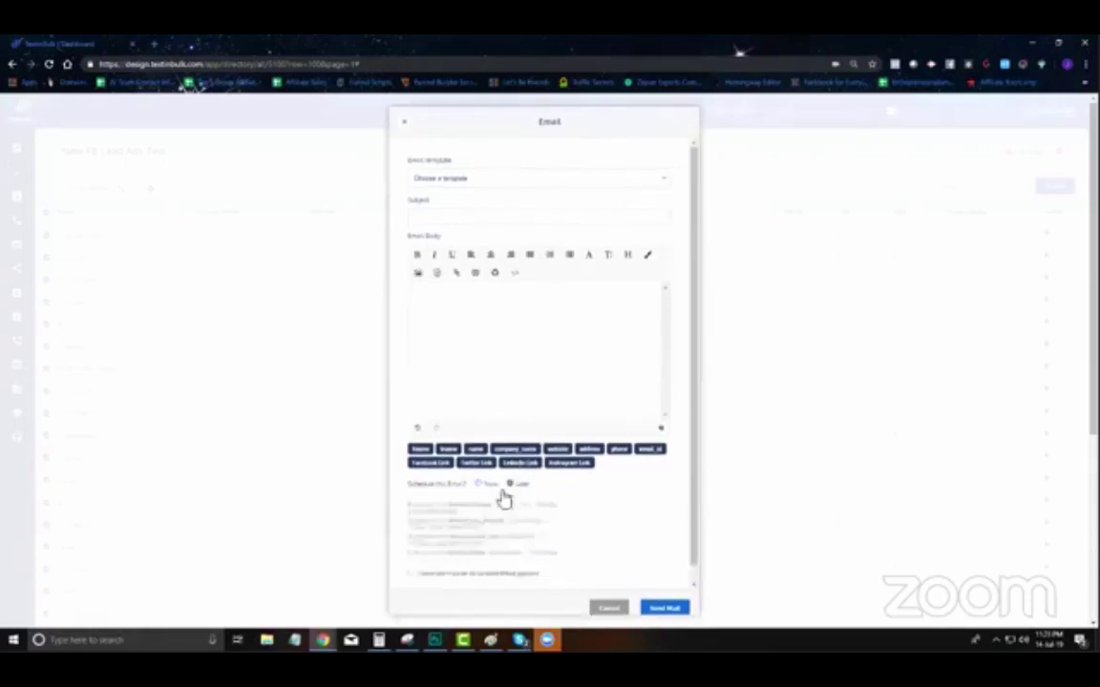
{"action": "scroll", "coordinate": [461, 516], "scroll_direction": "down", "scroll_amount": 2}
{"action": "left_click", "coordinate": [463, 505]}
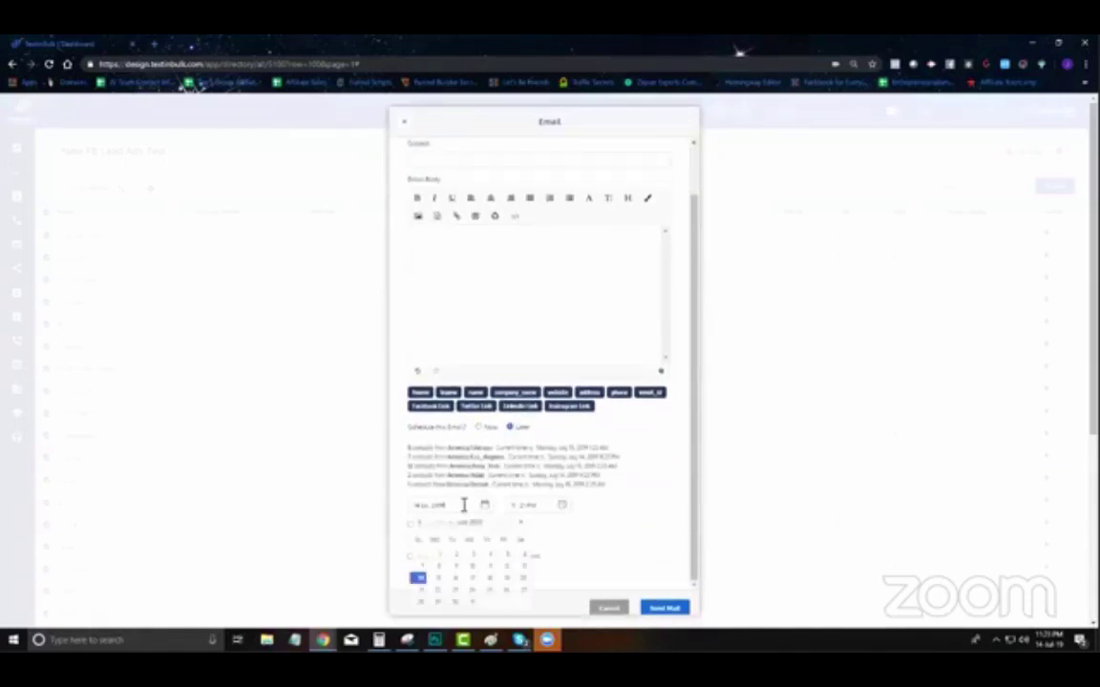
{"action": "left_click", "coordinate": [464, 576]}
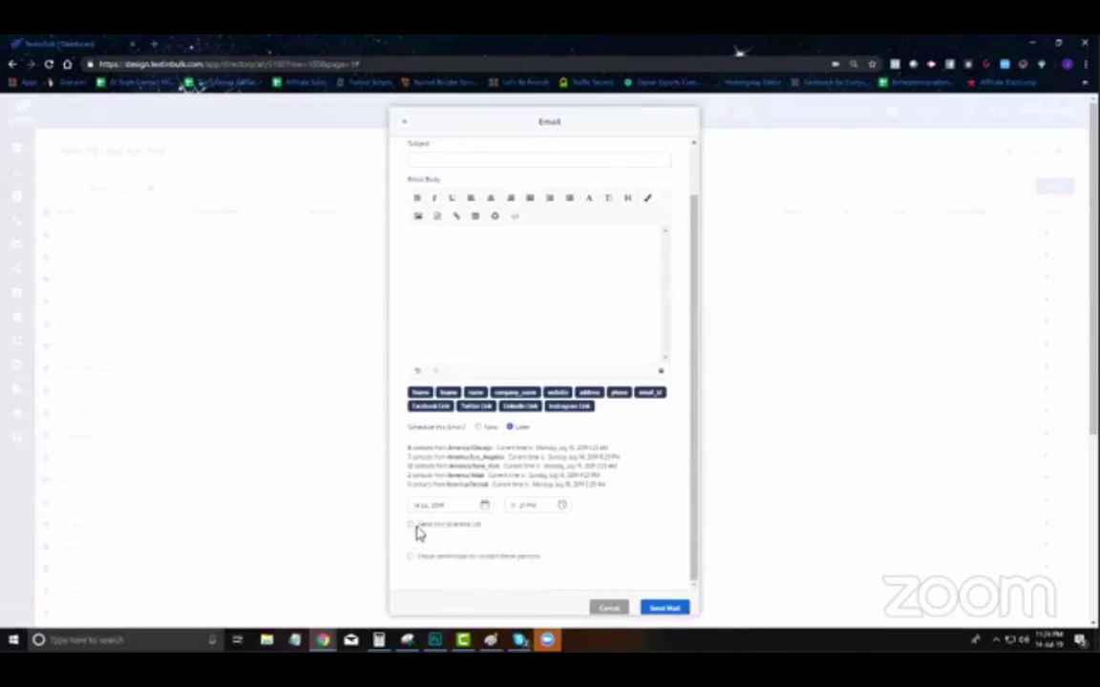
{"action": "left_click", "coordinate": [609, 608]}
Step: Examine the move or copy option and the other management actions for the selected leads
{"action": "left_click", "coordinate": [150, 188]}
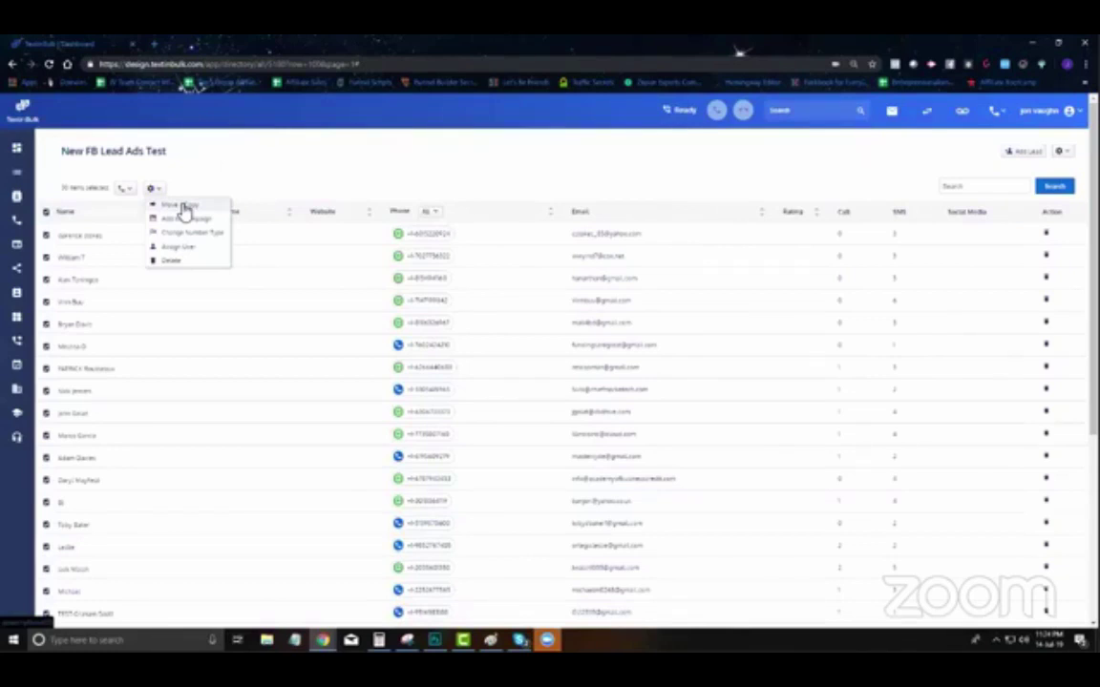
{"action": "left_click", "coordinate": [185, 209]}
{"action": "left_click", "coordinate": [154, 190]}
{"action": "left_click", "coordinate": [167, 204]}
{"action": "left_click", "coordinate": [154, 189]}
{"action": "left_click", "coordinate": [218, 262]}
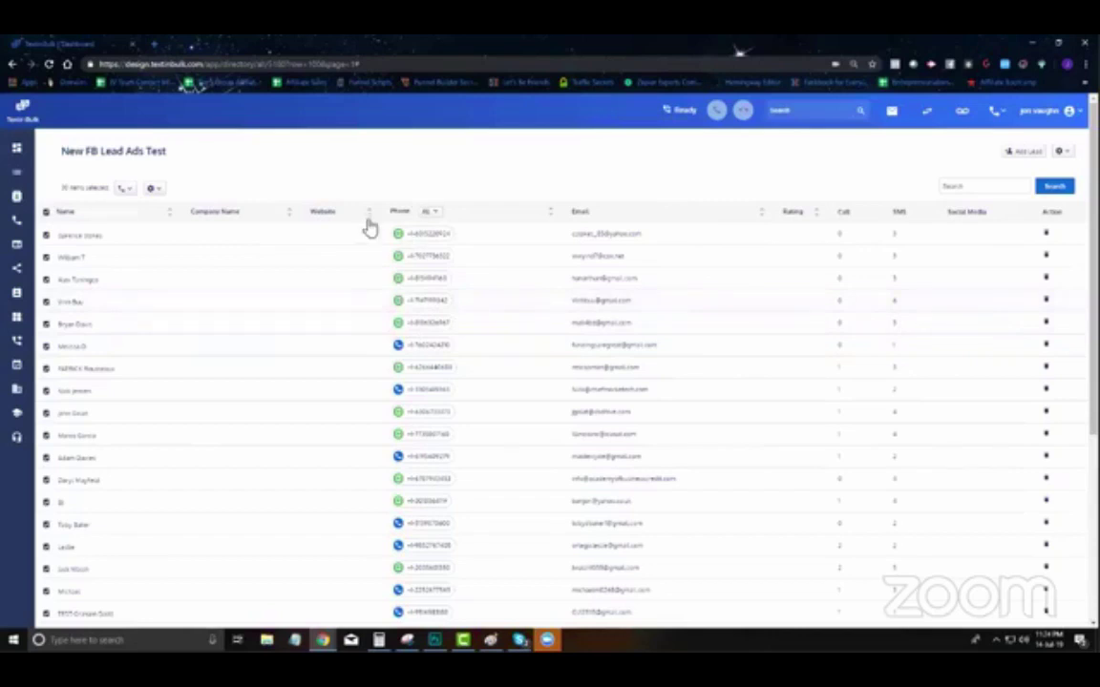
Step: Examine the add to campaign, change number type, assign user and delete options for the selected leads
{"action": "left_click", "coordinate": [150, 188]}
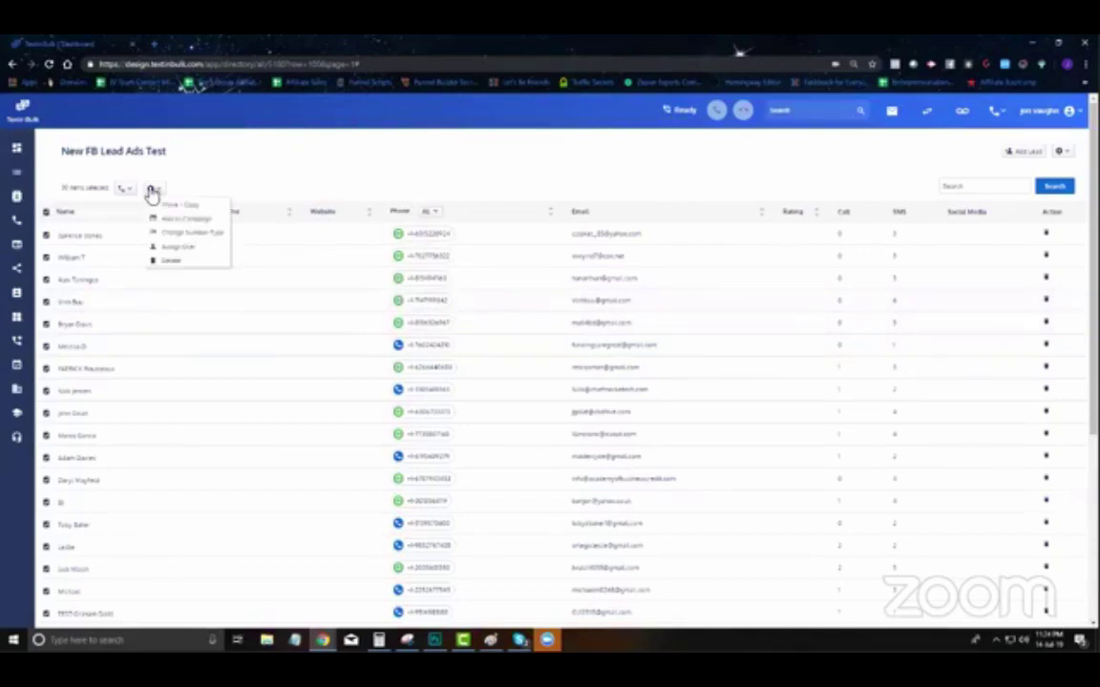
{"action": "left_click", "coordinate": [152, 242]}
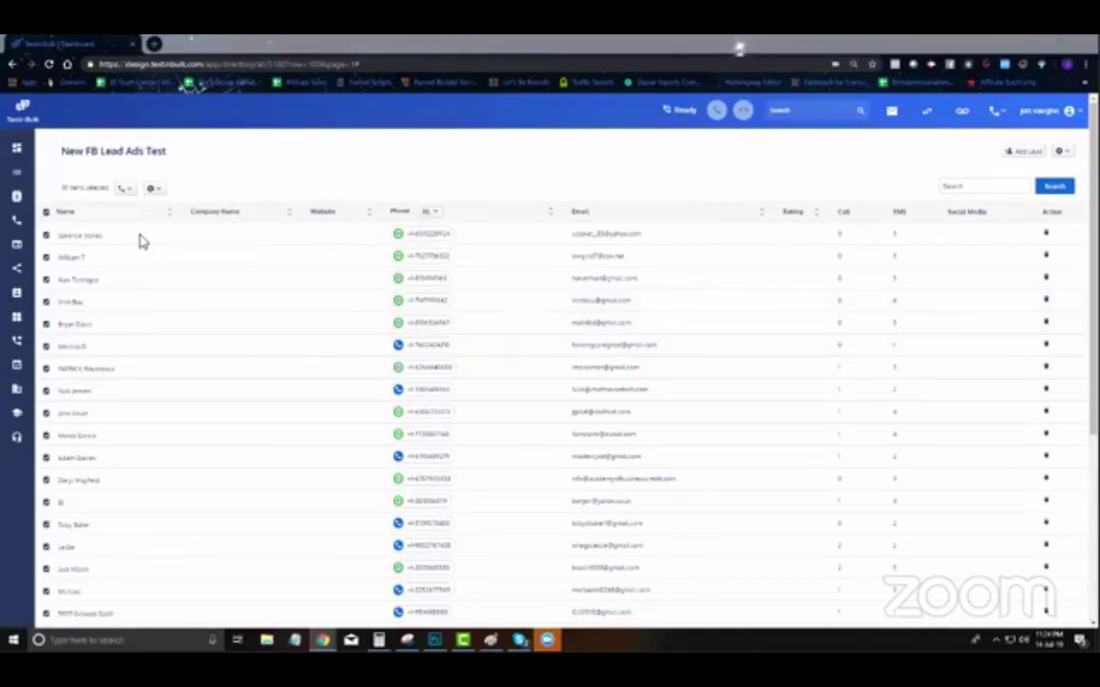
{"action": "left_click", "coordinate": [151, 188]}
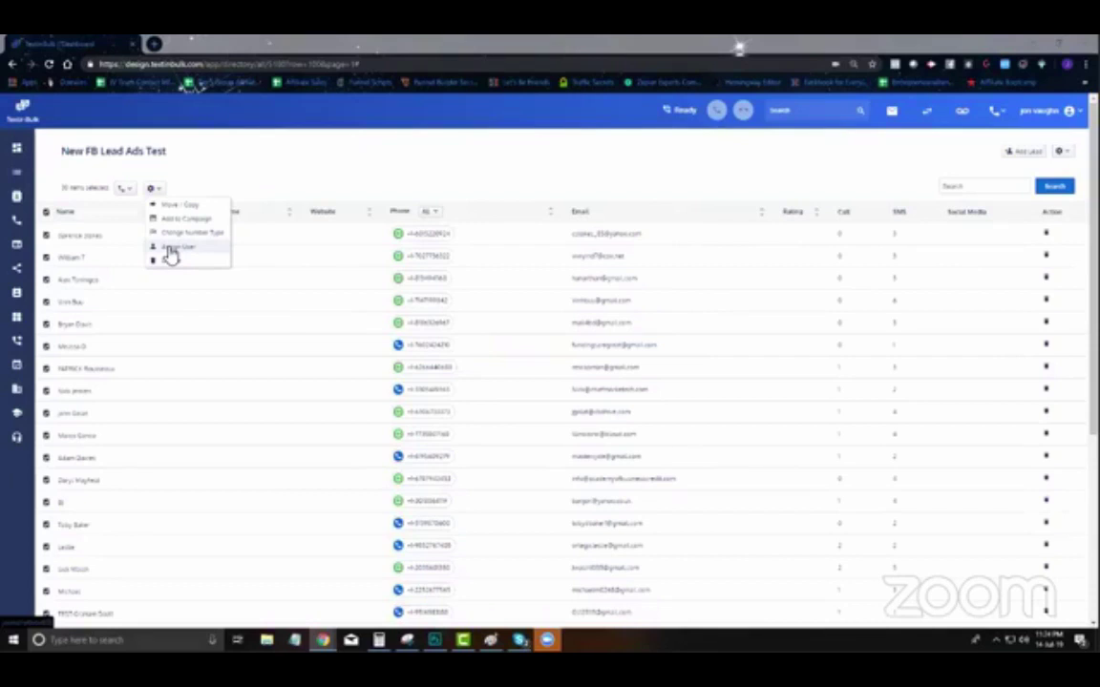
{"action": "left_click", "coordinate": [159, 191]}
{"action": "left_click", "coordinate": [158, 191]}
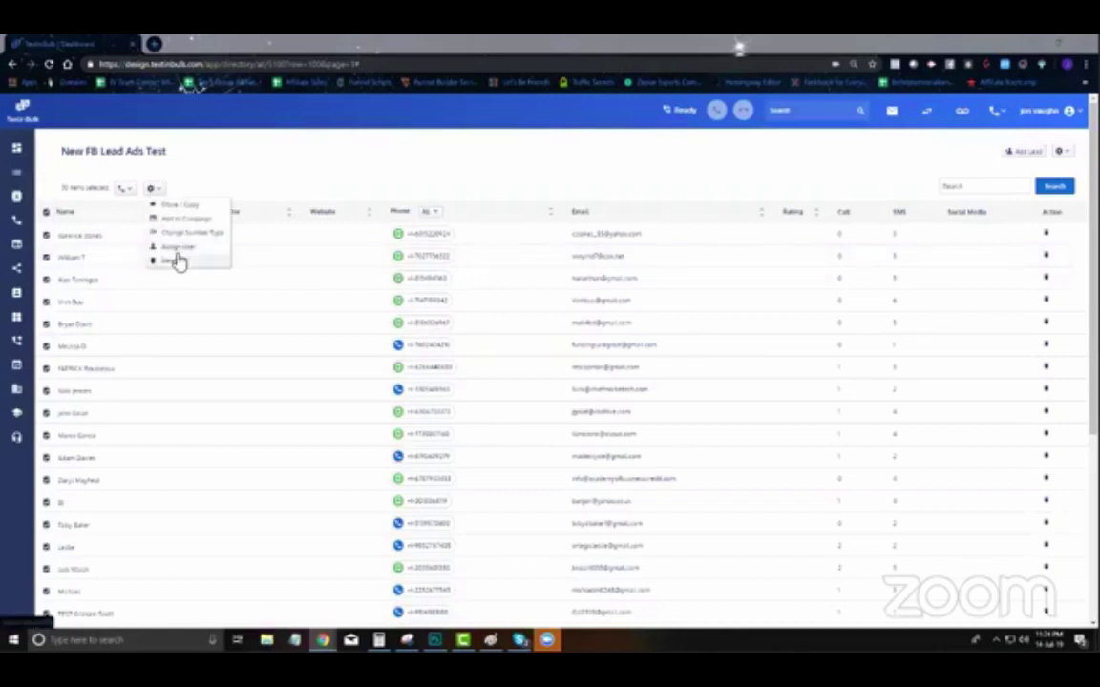
{"action": "left_click", "coordinate": [286, 234]}
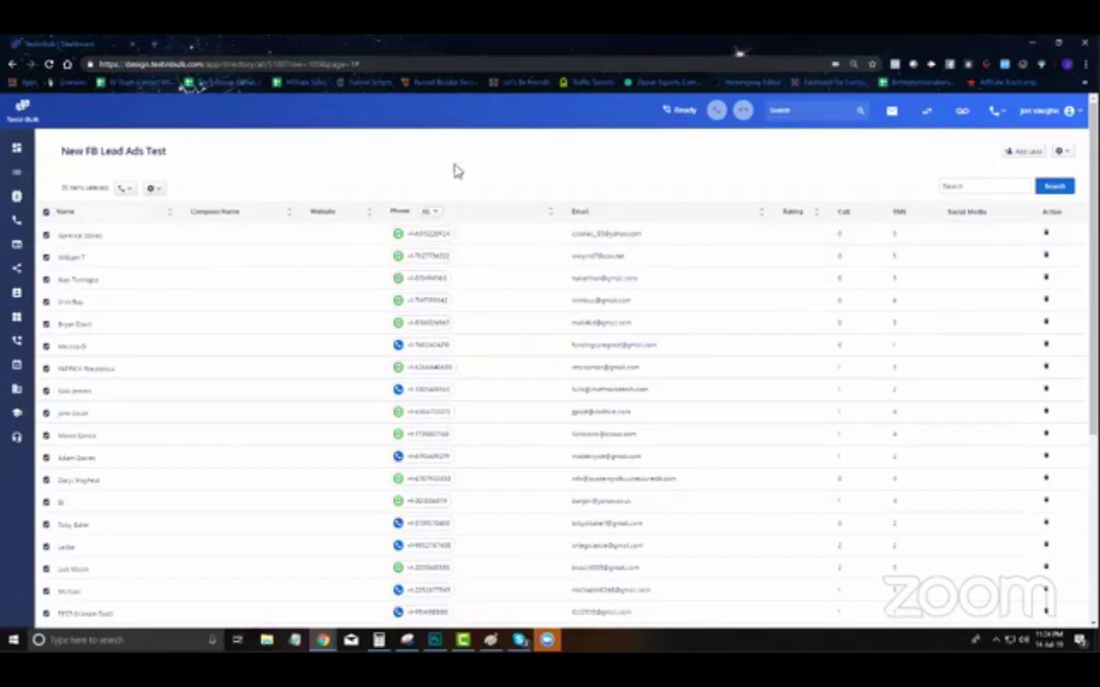
Step: View the form for creating a new lead in the list and close it without saving
{"action": "left_click", "coordinate": [1010, 154]}
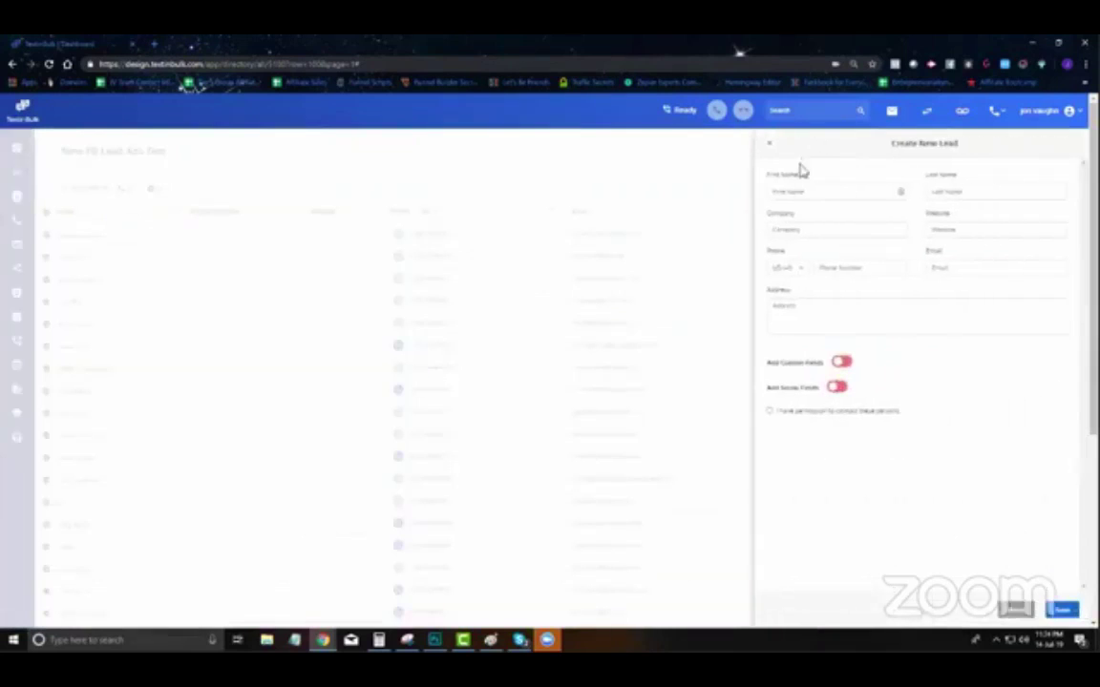
{"action": "left_click", "coordinate": [773, 149]}
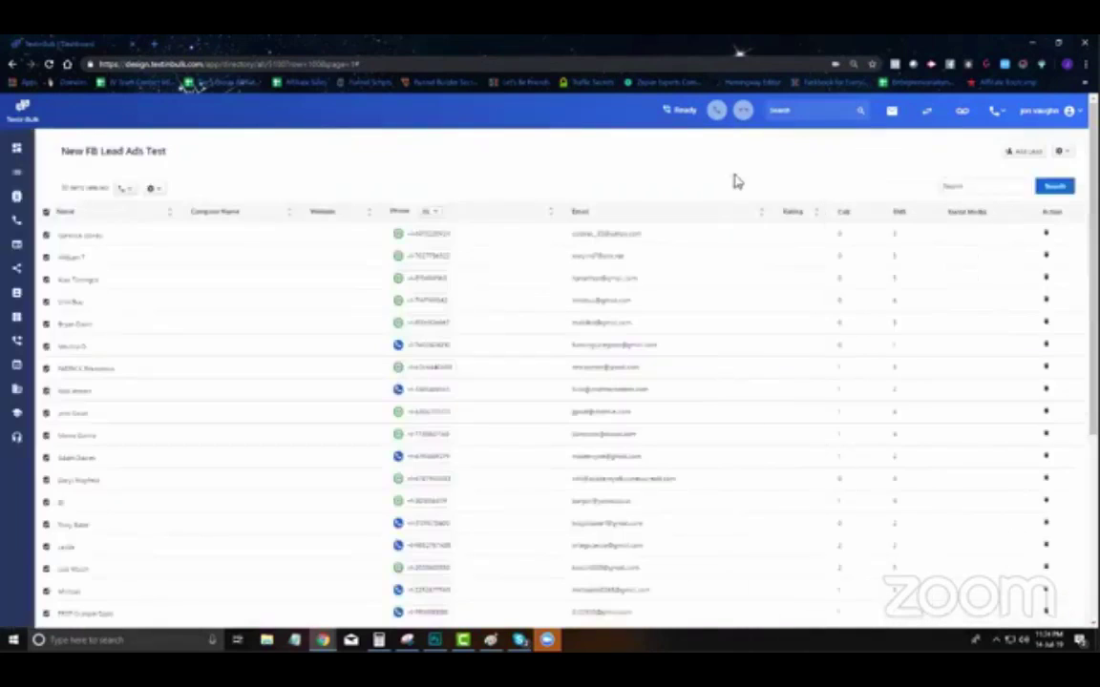
Step: View the Upload Lead List dialog, close it, and look over the list's export and delete options
{"action": "left_click", "coordinate": [1059, 155]}
{"action": "left_click", "coordinate": [1017, 170]}
{"action": "left_click", "coordinate": [1060, 151]}
{"action": "left_click", "coordinate": [1025, 172]}
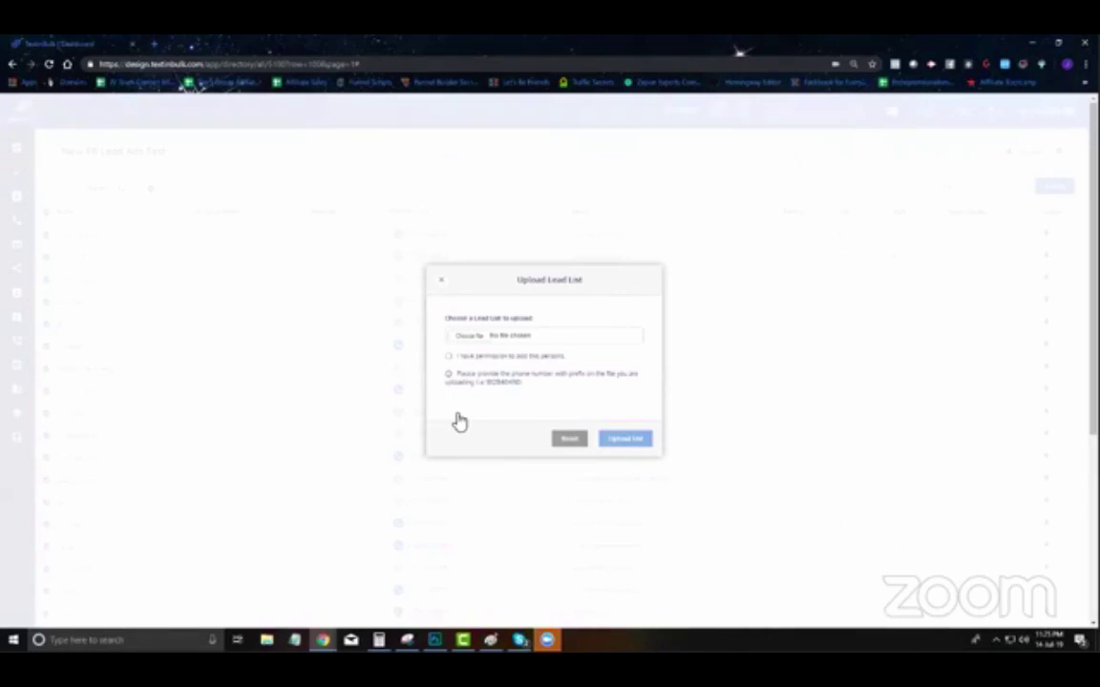
{"action": "left_click", "coordinate": [616, 193]}
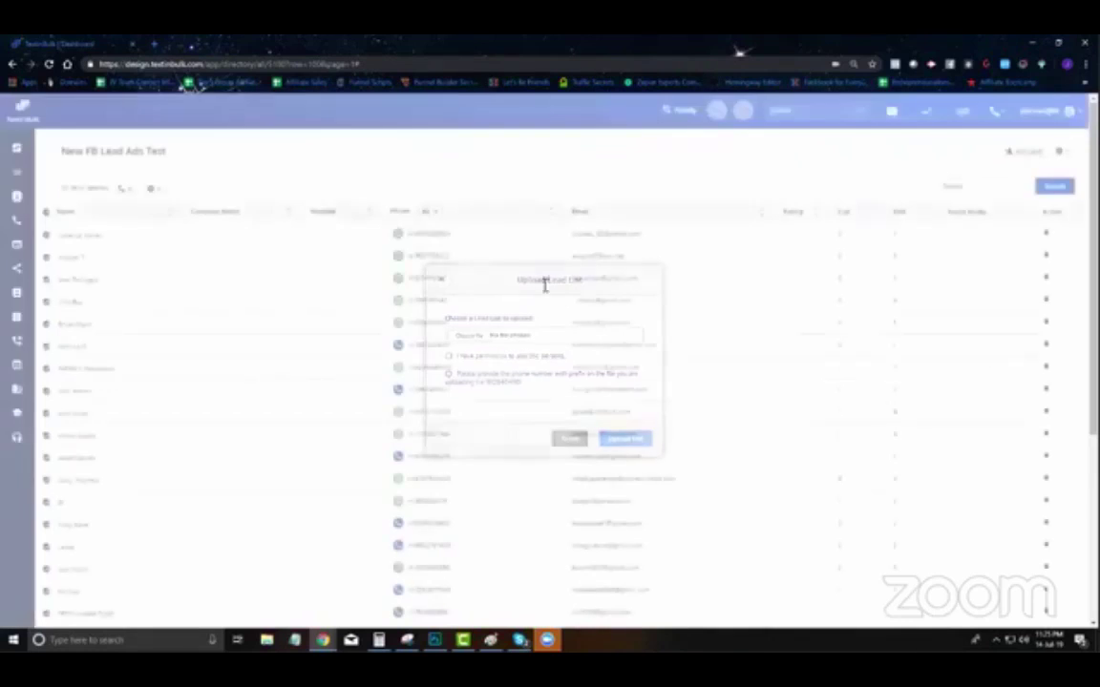
{"action": "left_click", "coordinate": [1059, 153]}
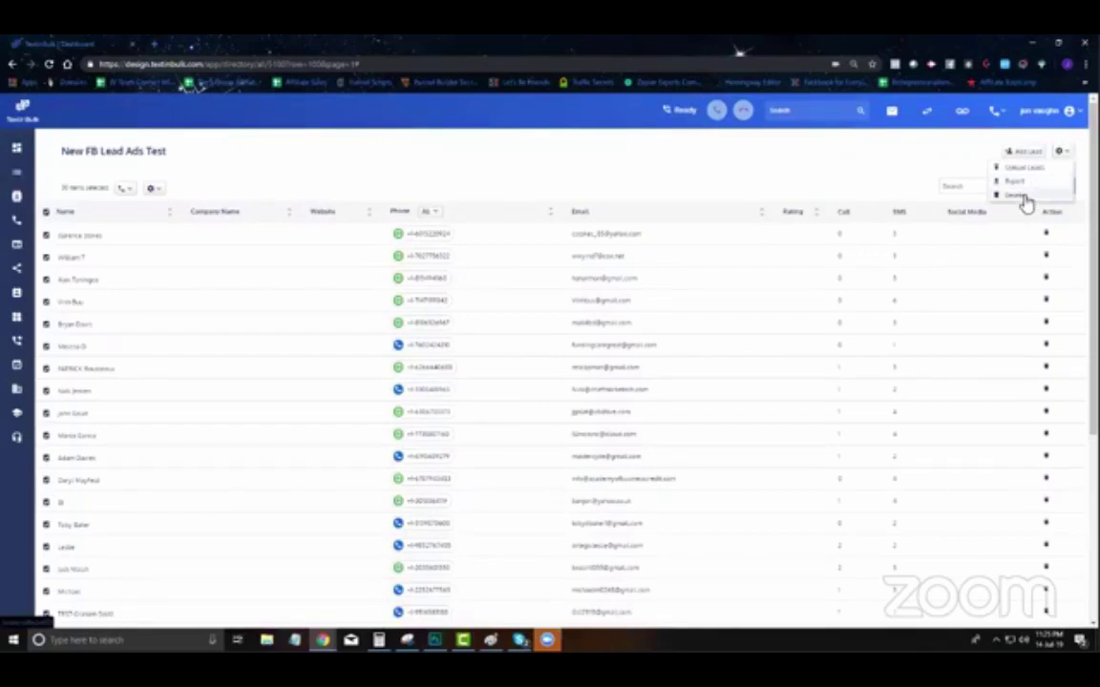
{"action": "left_click", "coordinate": [734, 162]}
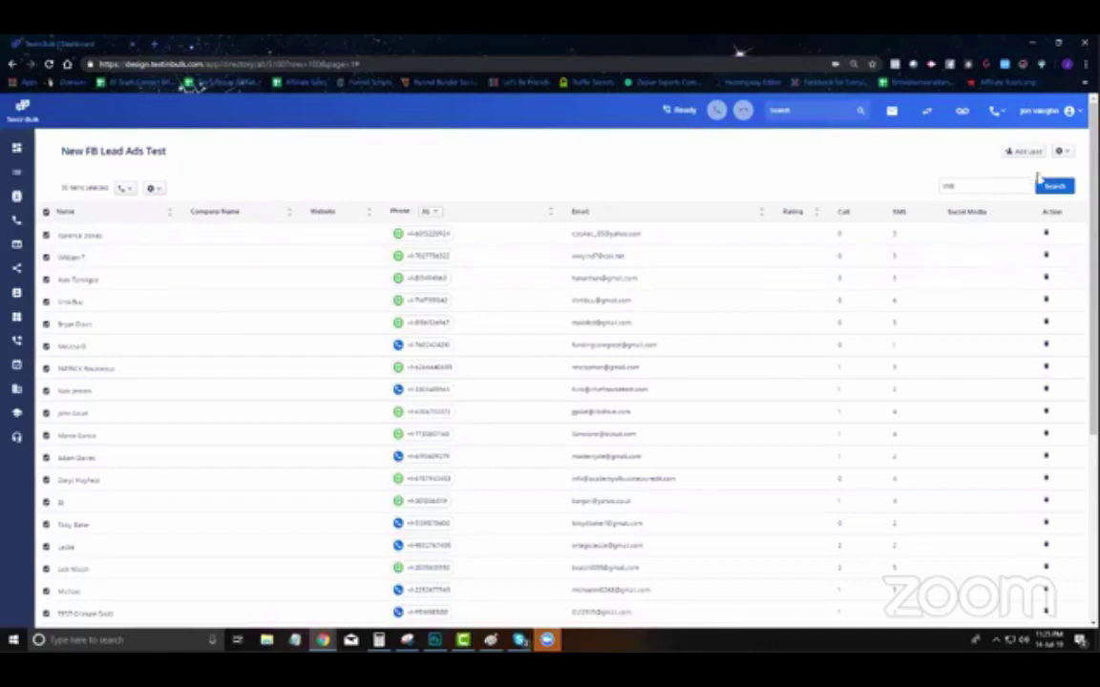
Step: Search the lead list by a contact's partial first name, and clear the search to restore the full list
{"action": "left_click", "coordinate": [1067, 190]}
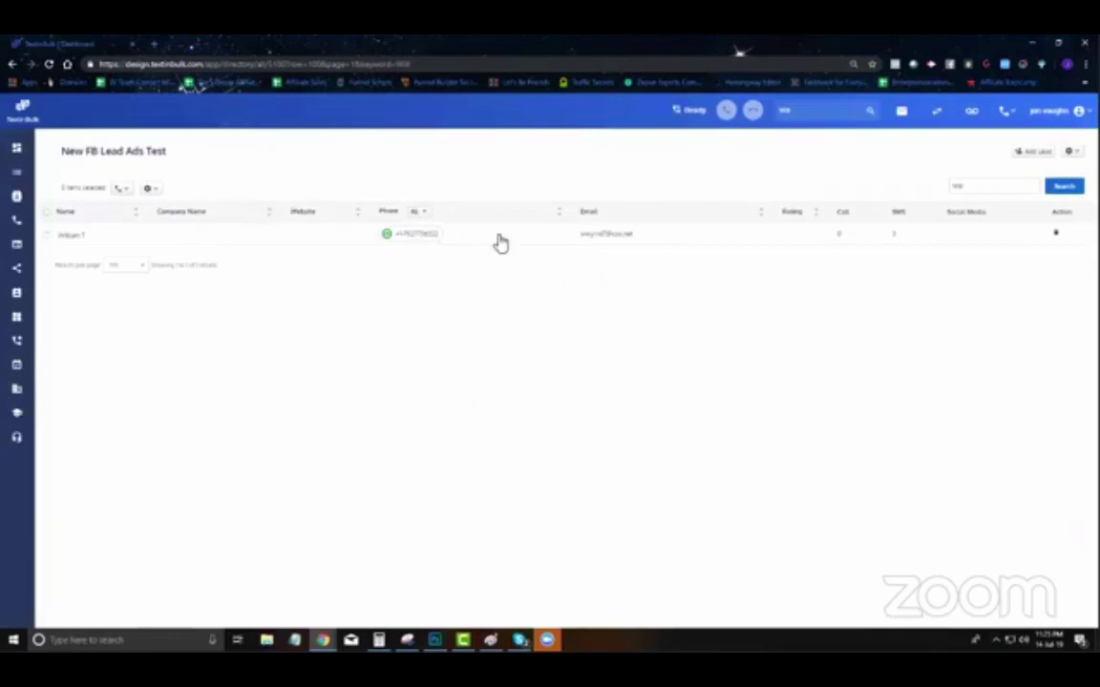
{"action": "left_click", "coordinate": [426, 214]}
{"action": "left_click", "coordinate": [429, 221]}
{"action": "key", "text": "BackSpace"}
{"action": "left_click", "coordinate": [1058, 188]}
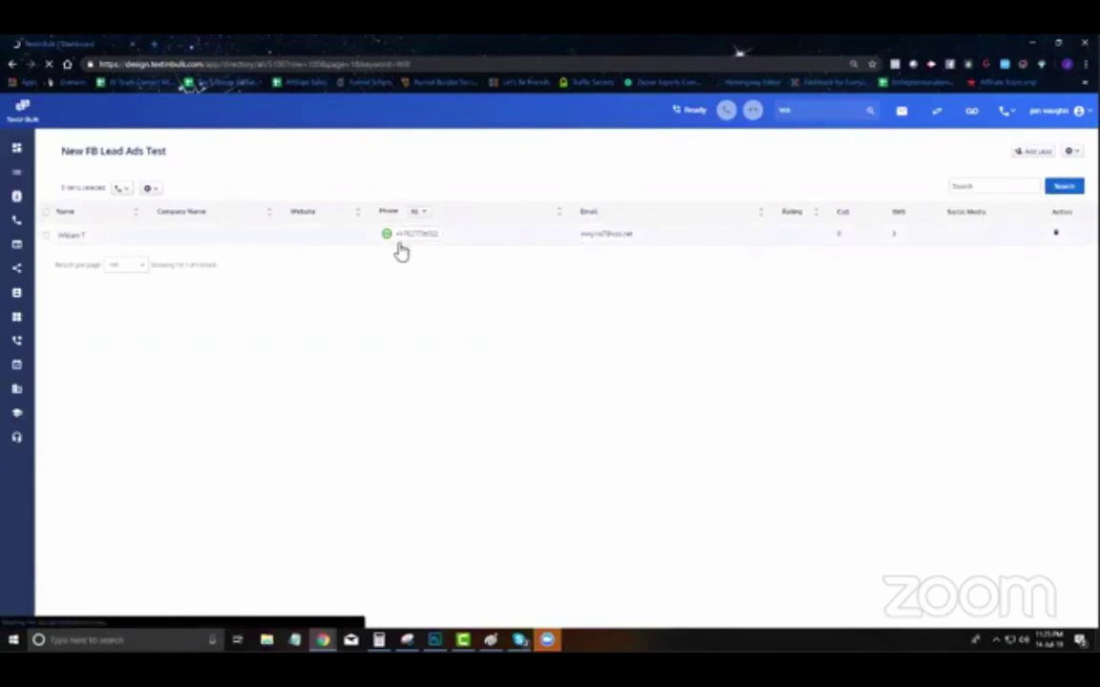
Step: Filter the lead list's phone numbers to Mobile Only
{"action": "left_click", "coordinate": [420, 219]}
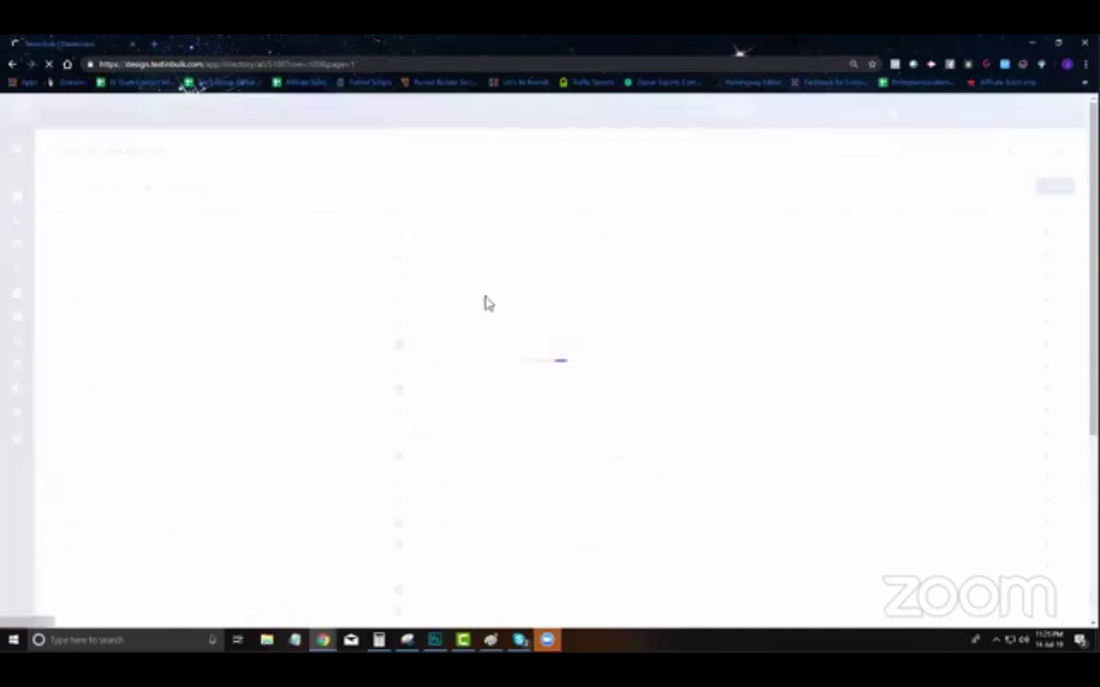
{"action": "left_click", "coordinate": [430, 212]}
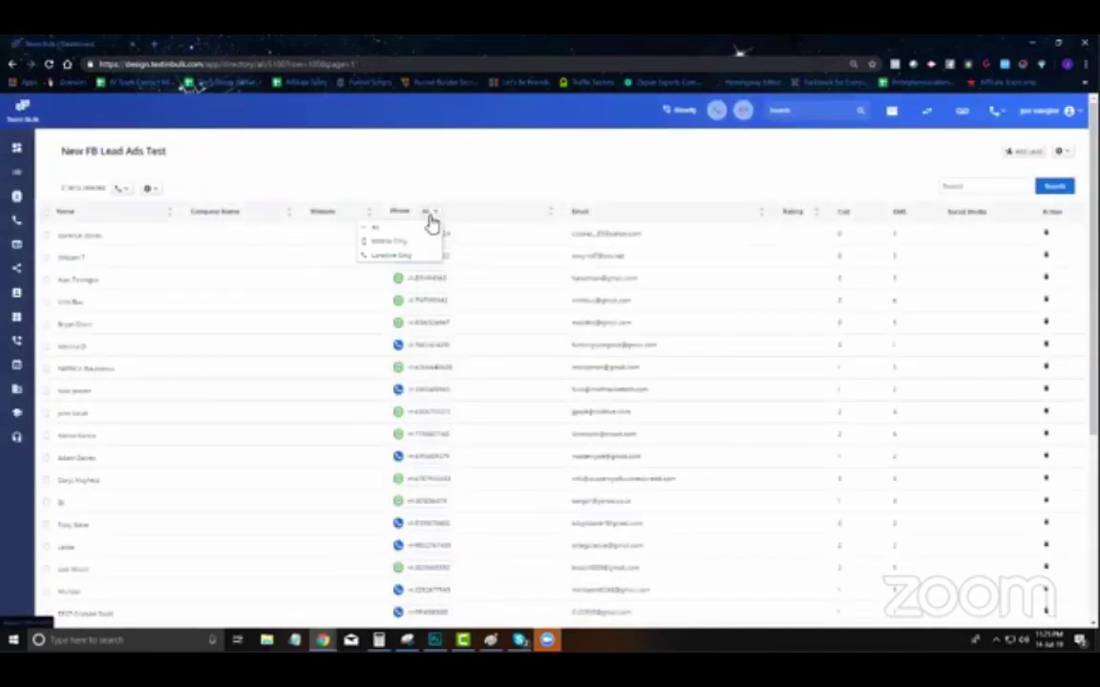
{"action": "left_click", "coordinate": [382, 244]}
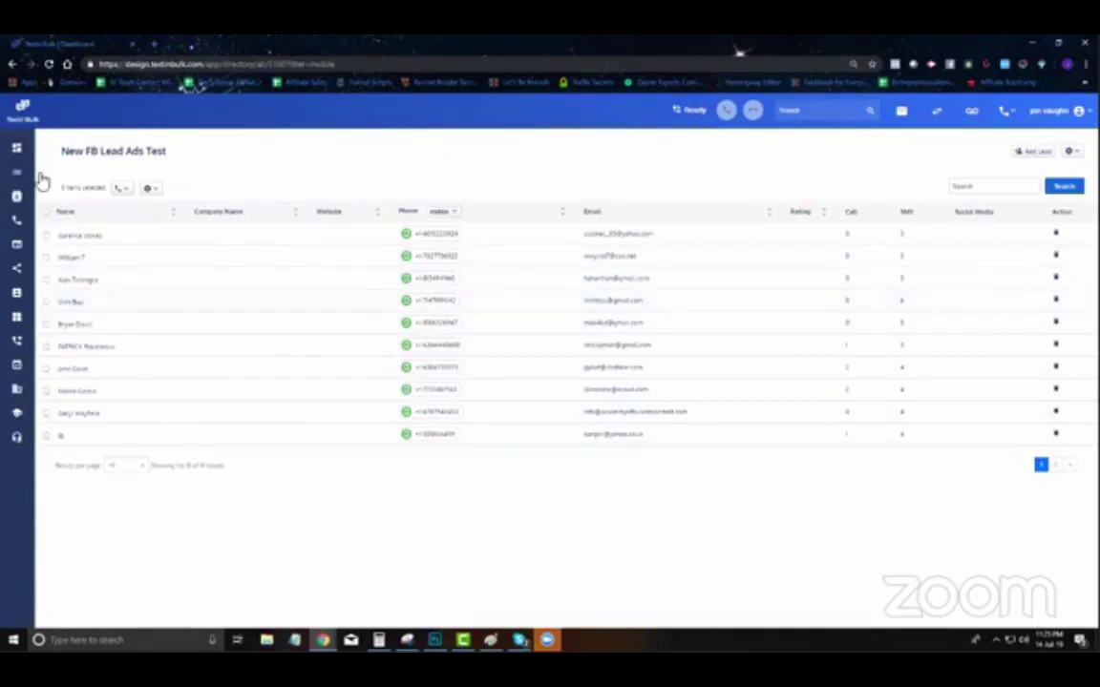
Step: Open the All Contacts list, view the inbox of the White Directory Publishers contact, and close the record
{"action": "left_click", "coordinate": [18, 197]}
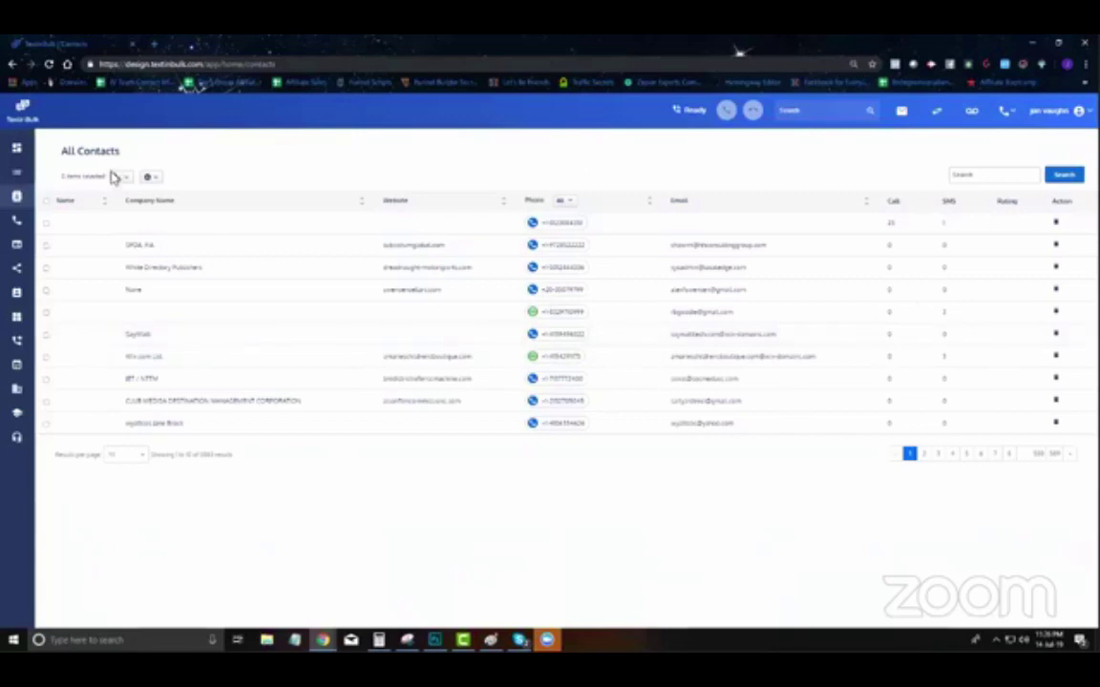
{"action": "mouse_move", "coordinate": [153, 183]}
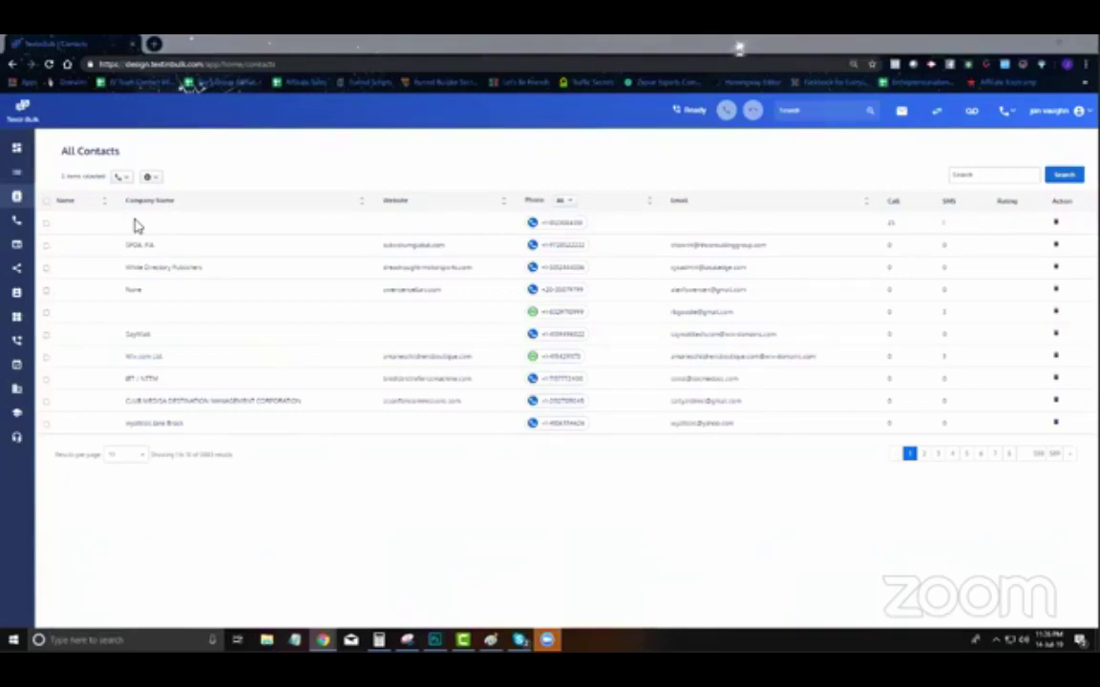
{"action": "left_click", "coordinate": [554, 276]}
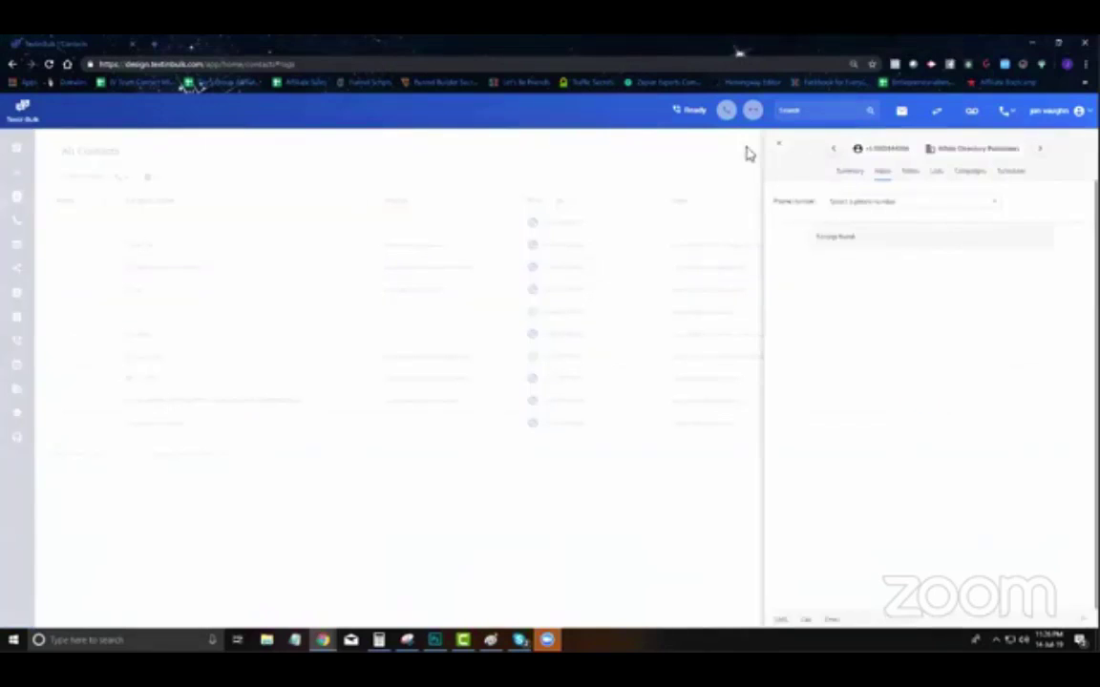
{"action": "left_click", "coordinate": [609, 200]}
Step: Go to page 2 of all contacts and view the message and call history of Belief Builders
{"action": "left_click", "coordinate": [922, 455]}
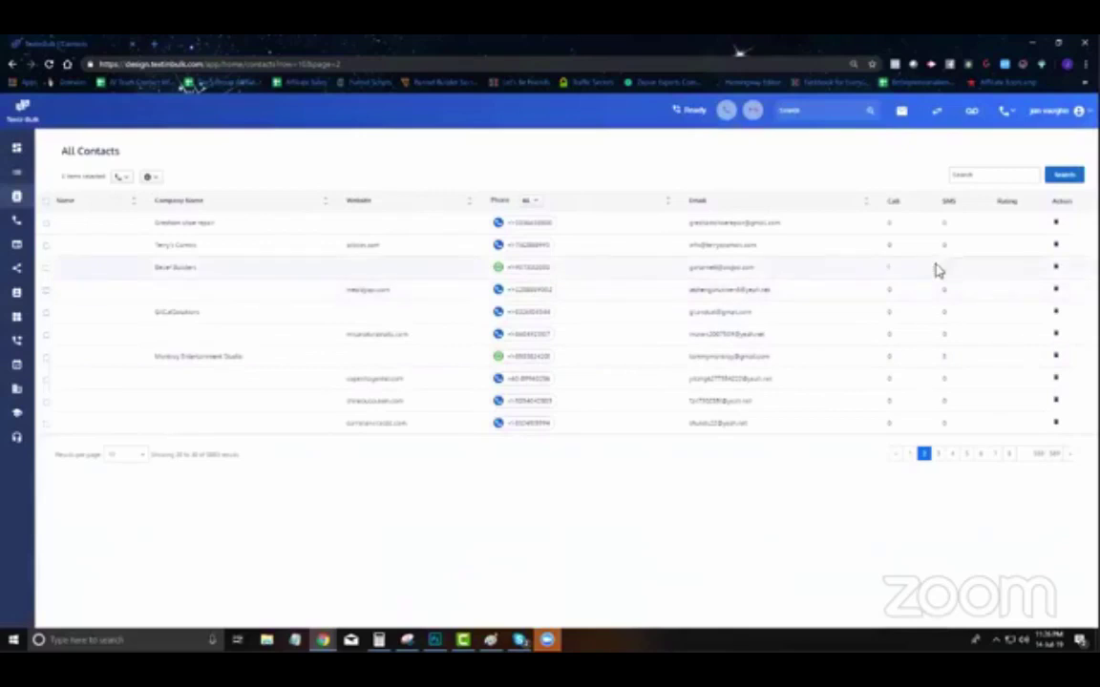
{"action": "triple_click", "coordinate": [180, 275]}
{"action": "left_click", "coordinate": [519, 272]}
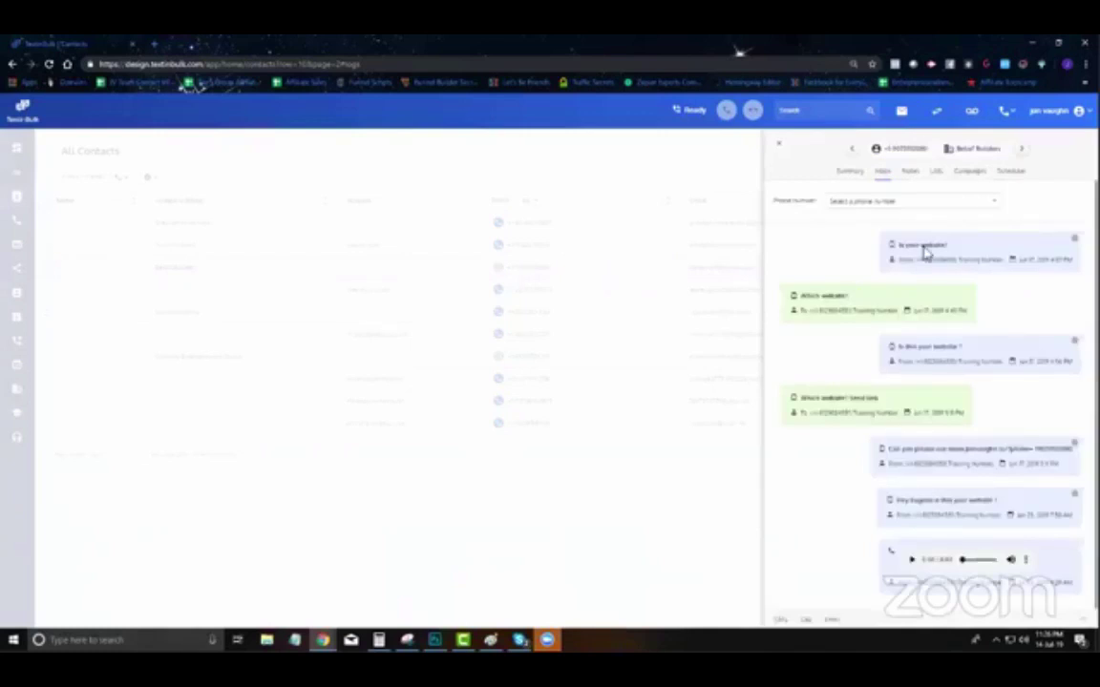
Step: Open the Belief Builders summary and examine its company name and touchpoint, call, SMS and email counters
{"action": "left_click", "coordinate": [848, 171]}
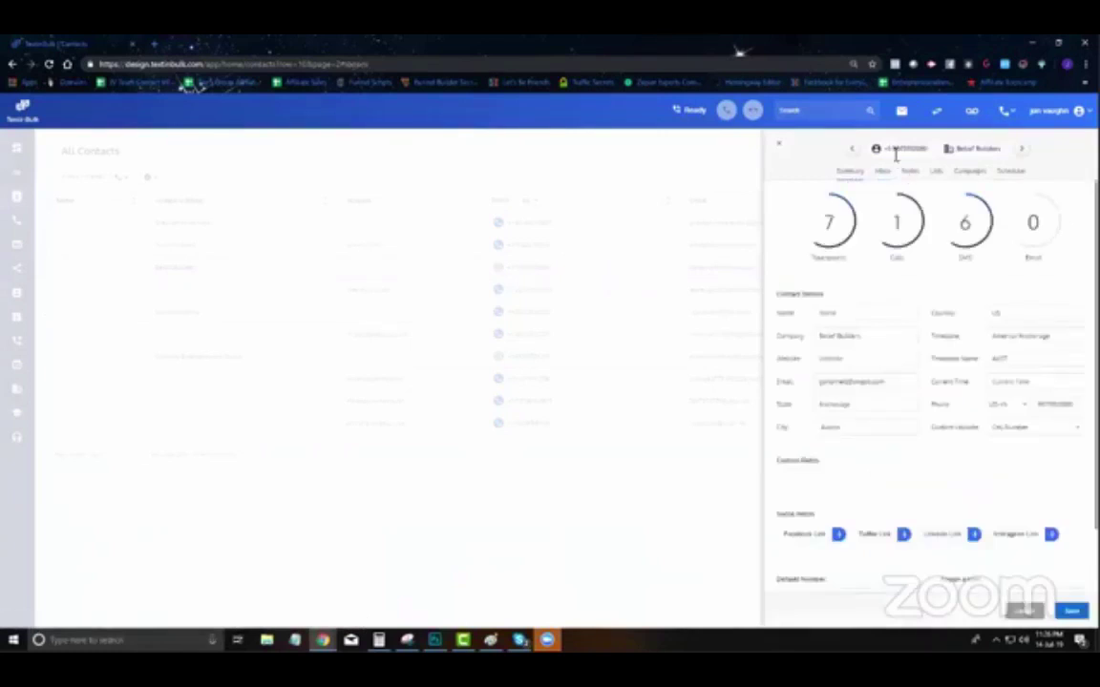
{"action": "left_click_drag", "start_coordinate": [893, 149], "coordinate": [991, 160]}
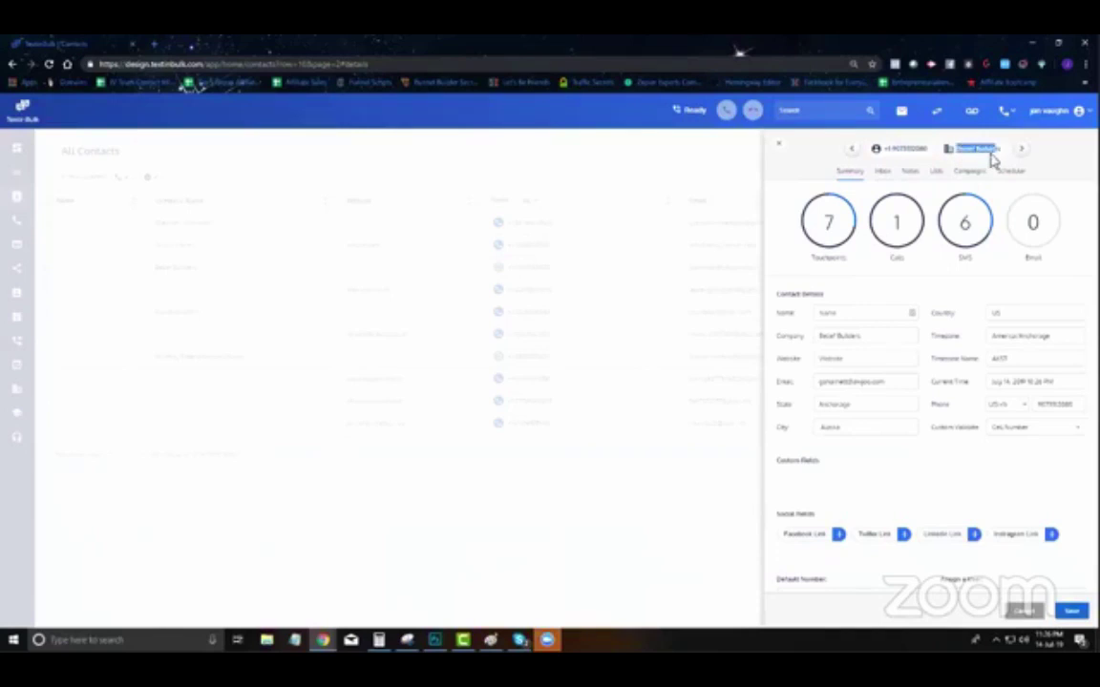
{"action": "left_click", "coordinate": [872, 285]}
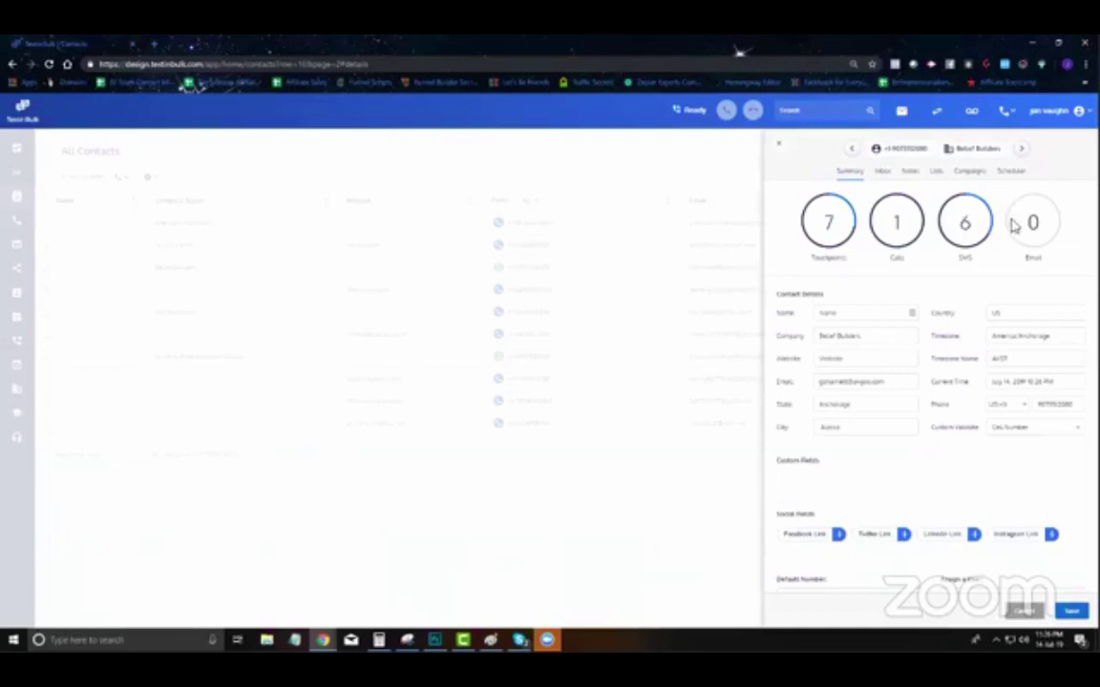
Step: Enter "His Name" as the contact name in the Belief Builders contact details
{"action": "scroll", "coordinate": [899, 309], "scroll_direction": "down", "scroll_amount": 2}
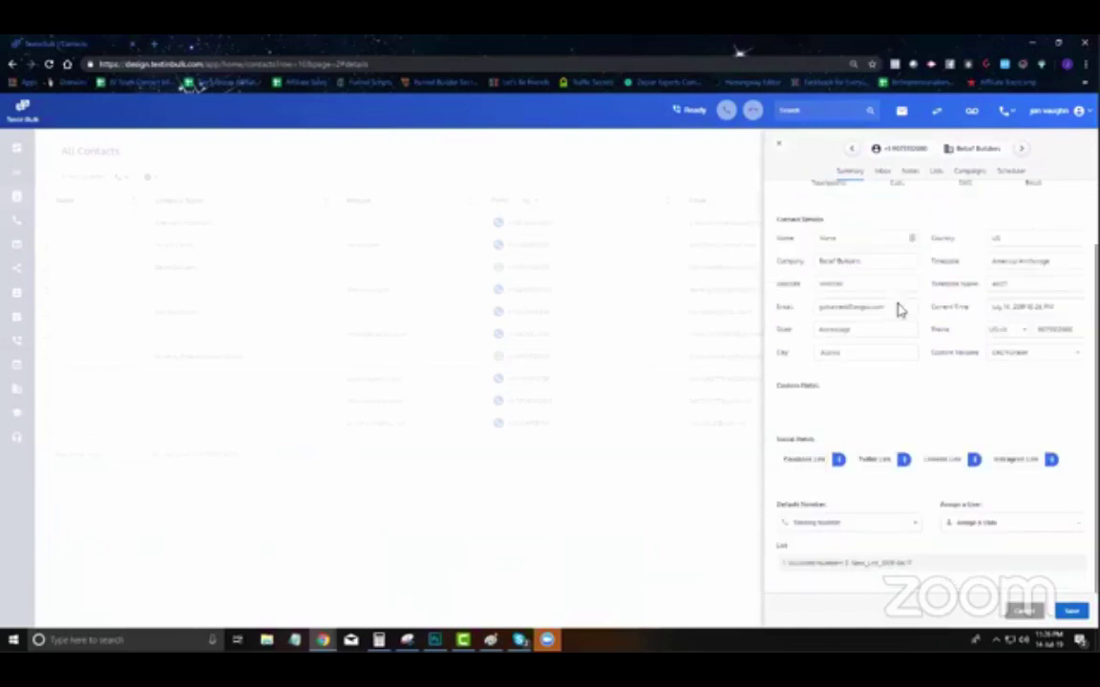
{"action": "left_click", "coordinate": [830, 237]}
{"action": "type", "text": "His Name"}
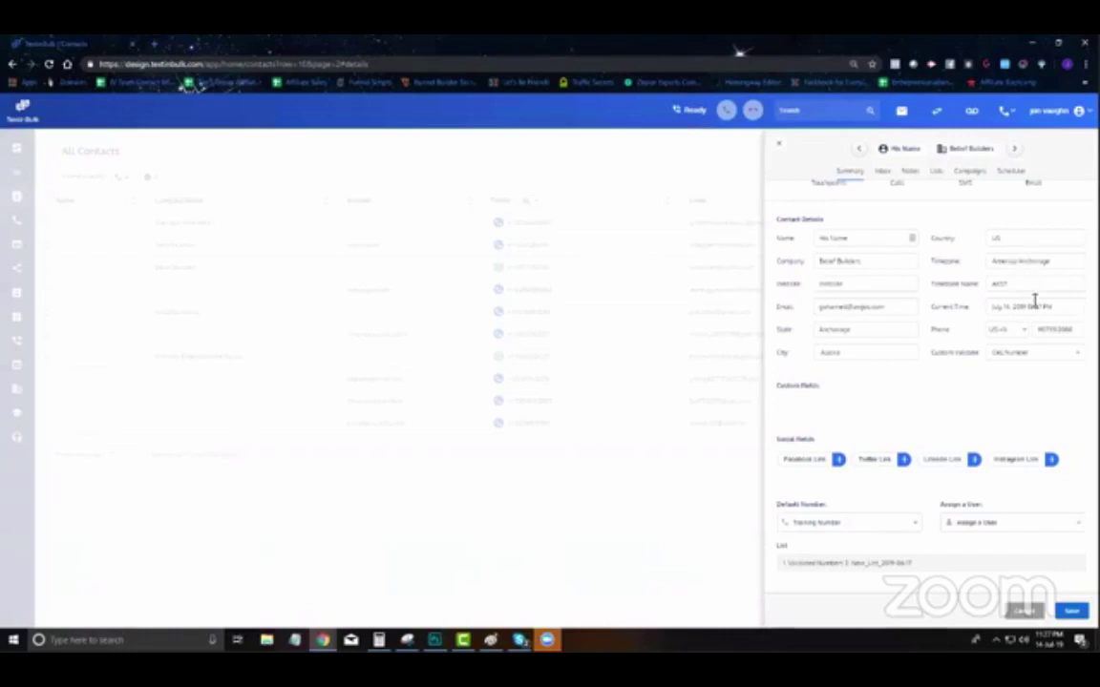
Step: Examine the contact's current time, phone number and the number type choices for custom validation
{"action": "left_click_drag", "start_coordinate": [1039, 307], "coordinate": [977, 314]}
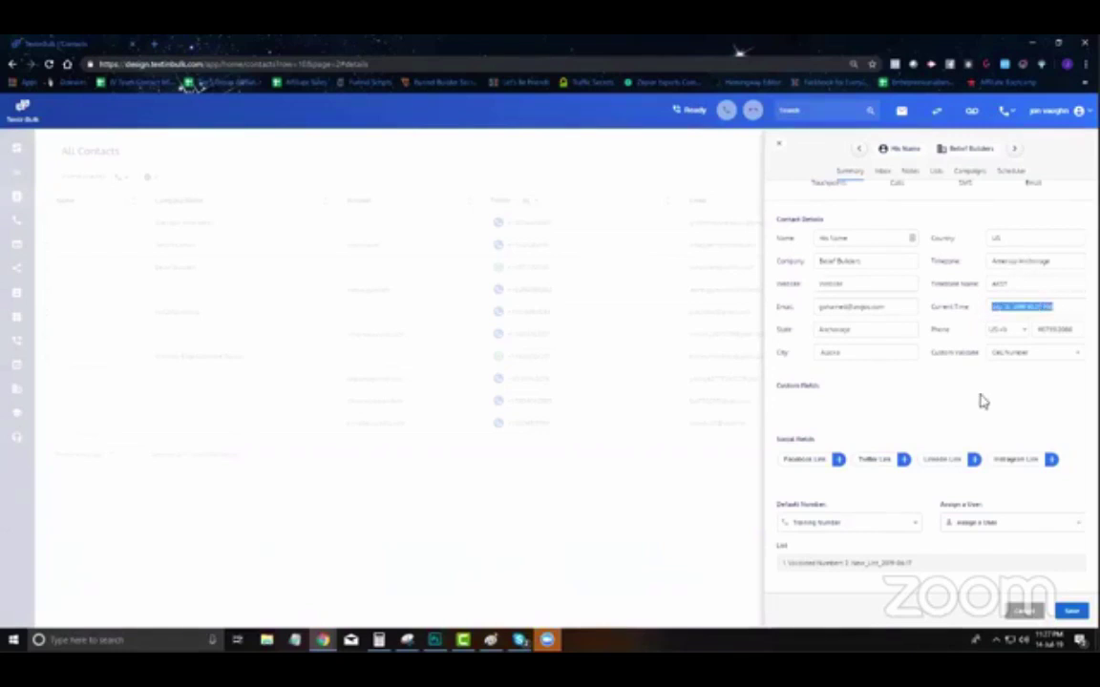
{"action": "left_click_drag", "start_coordinate": [1071, 330], "coordinate": [1037, 329]}
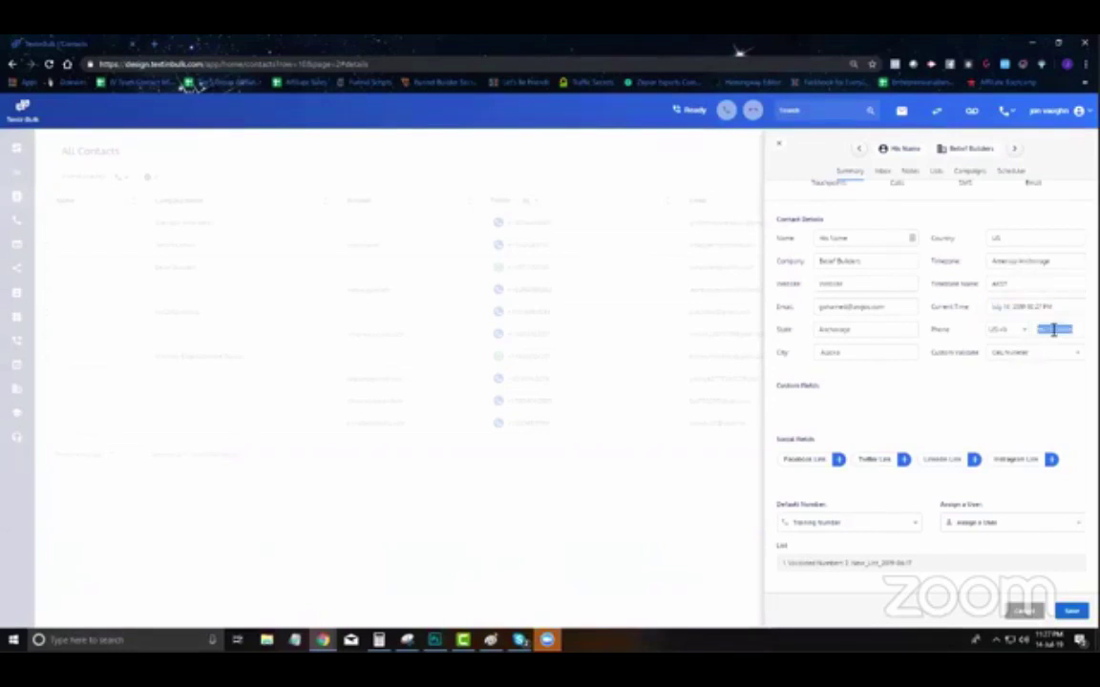
{"action": "left_click", "coordinate": [1010, 374]}
{"action": "left_click", "coordinate": [1010, 354]}
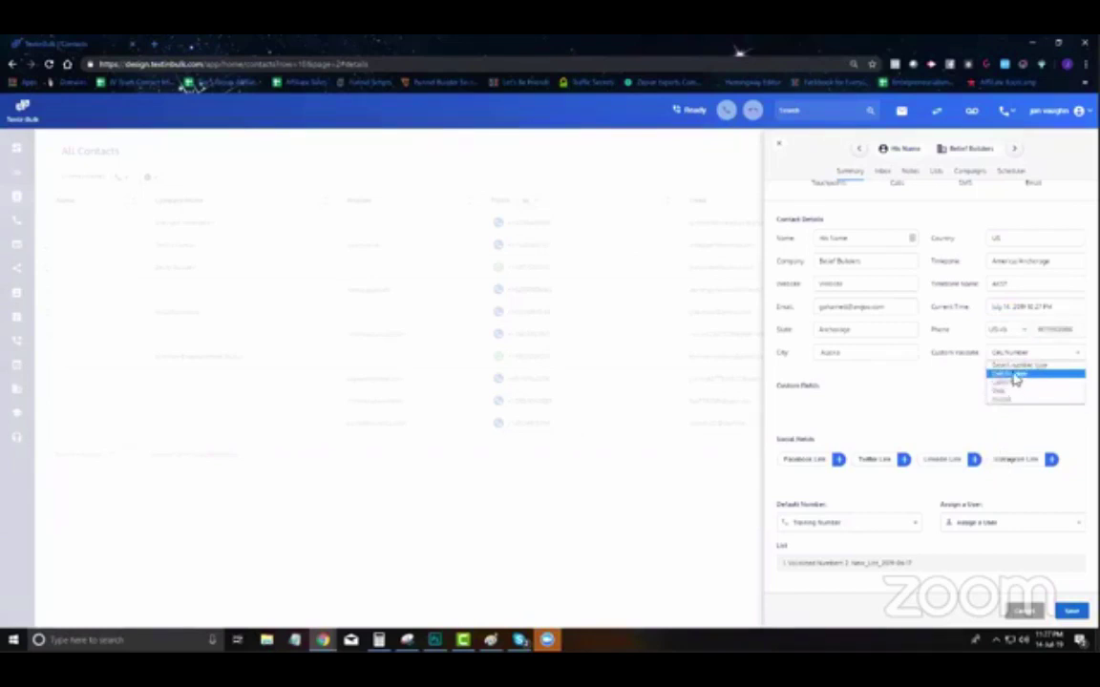
{"action": "left_click", "coordinate": [958, 404]}
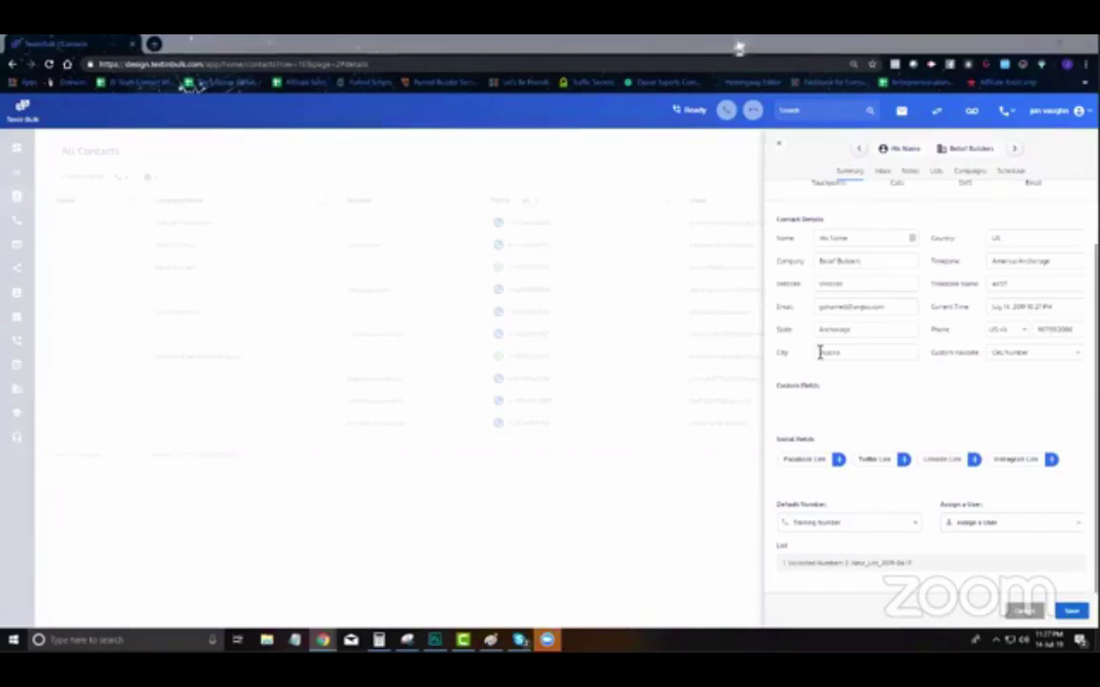
Step: Add the Facebook and Twitter link fields to the contact's social fields
{"action": "left_click", "coordinate": [838, 461]}
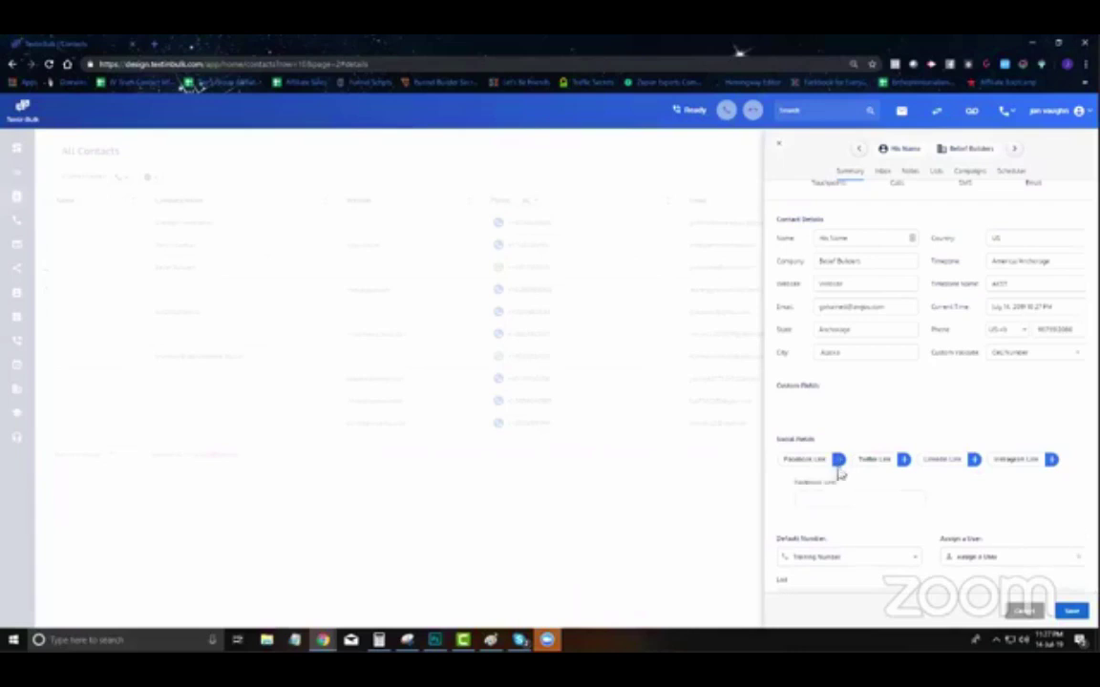
{"action": "left_click", "coordinate": [904, 462]}
{"action": "scroll", "coordinate": [955, 458], "scroll_direction": "down", "scroll_amount": 1}
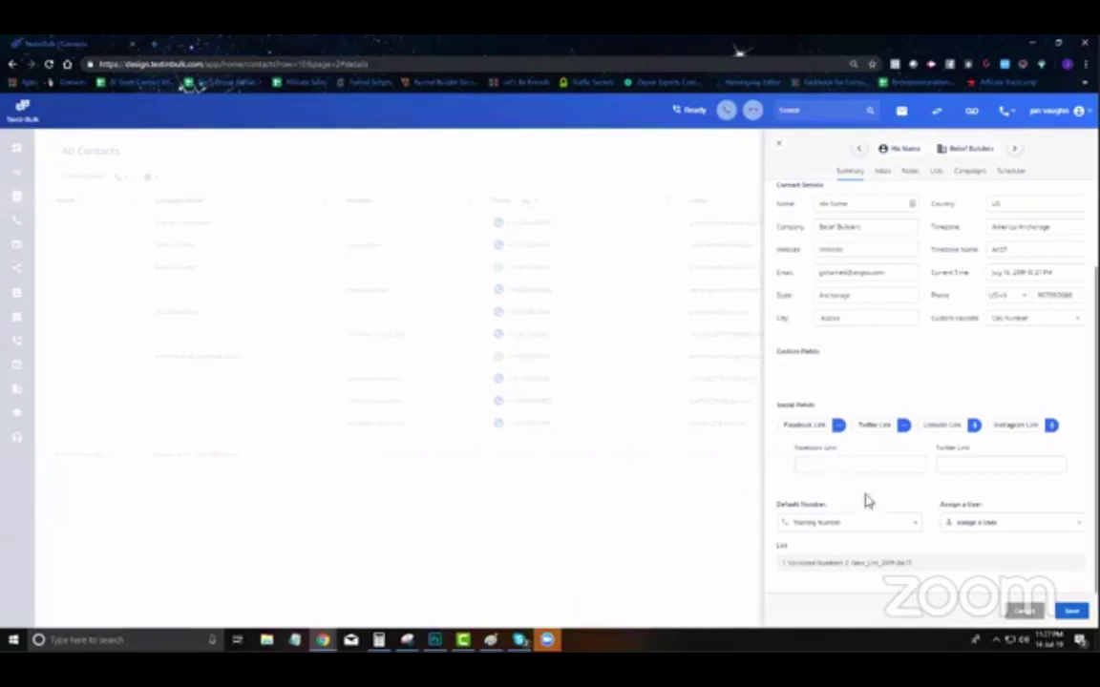
Step: View the available choices for the contact's default number and assigned user
{"action": "left_click", "coordinate": [859, 525]}
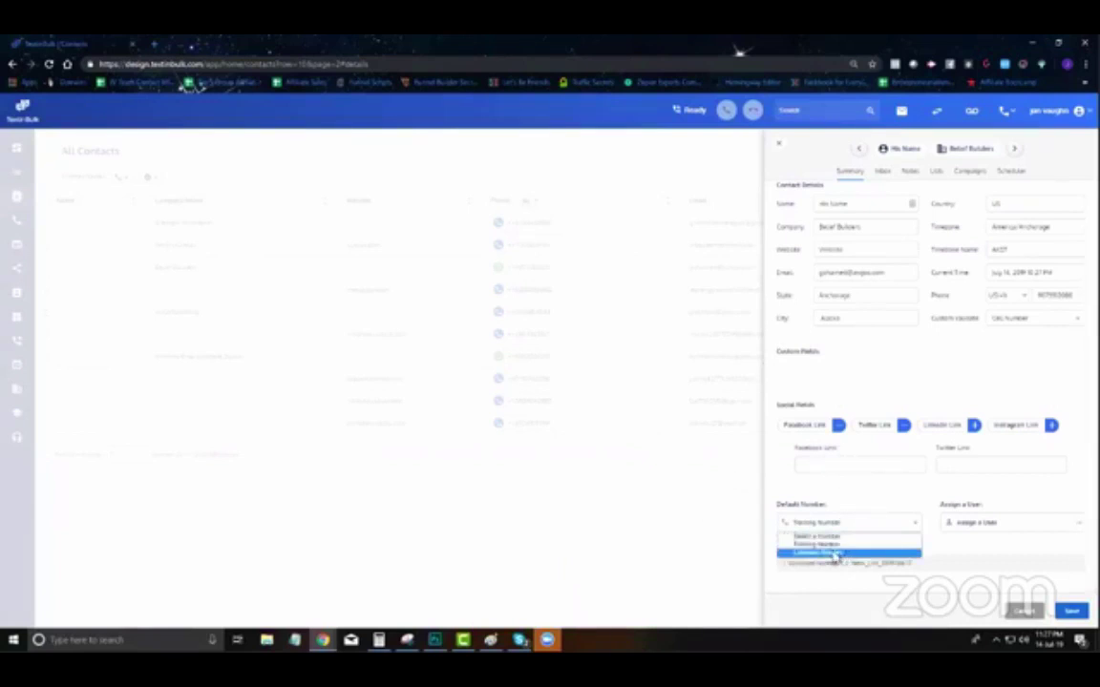
{"action": "left_click", "coordinate": [1015, 524]}
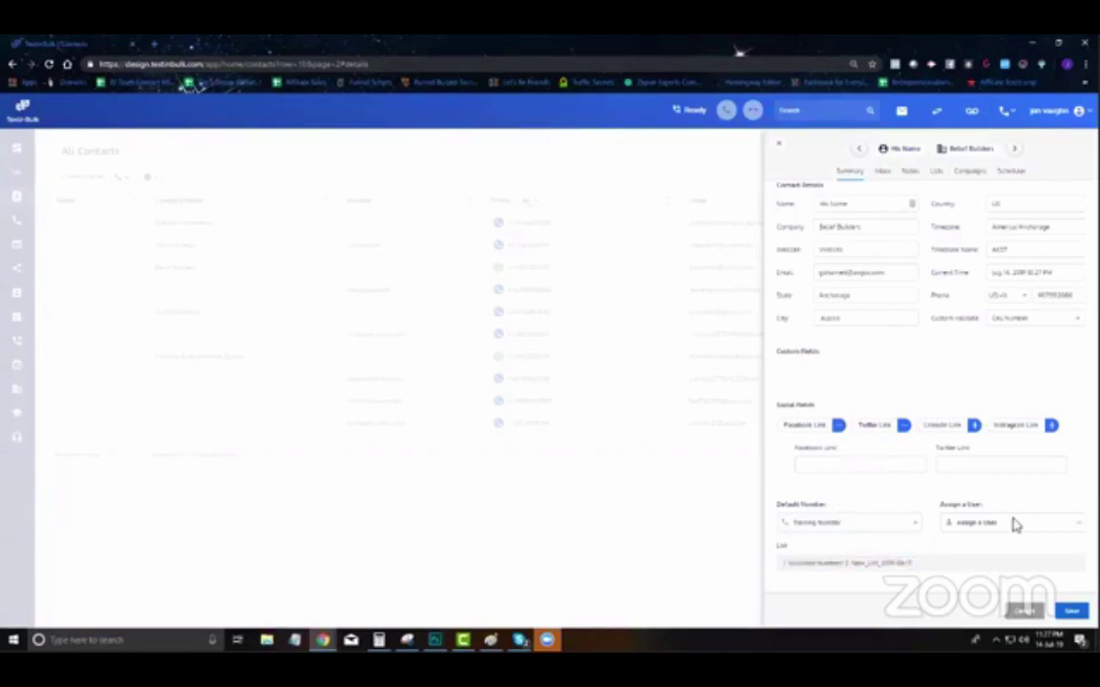
{"action": "left_click", "coordinate": [1015, 524]}
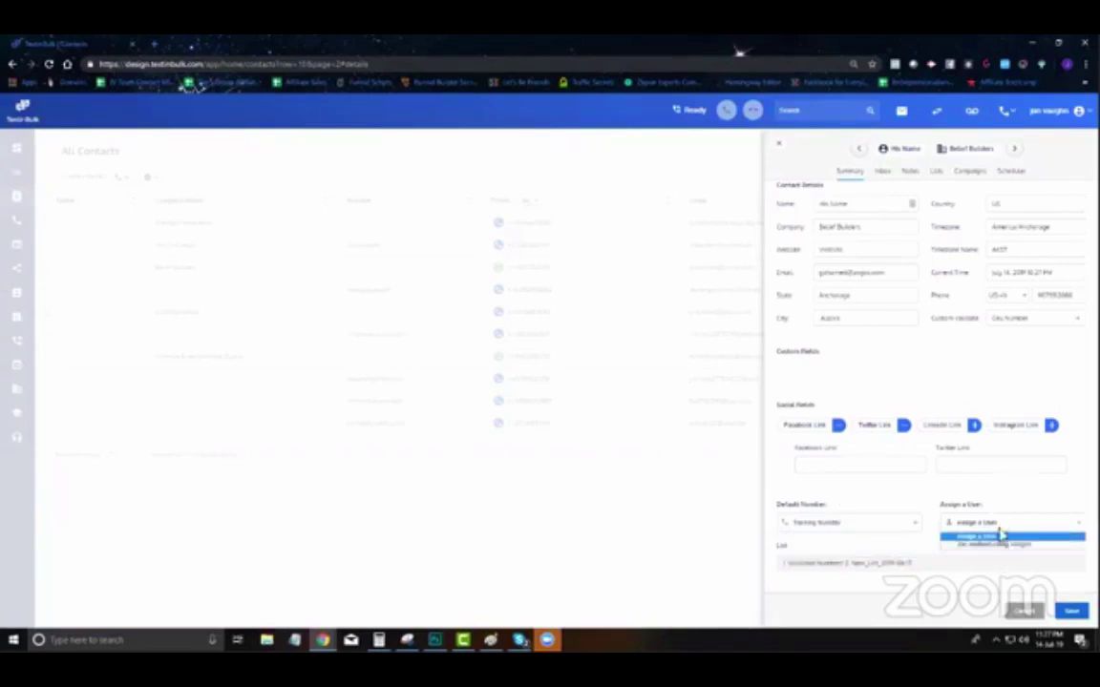
Step: Examine the contact's list memberships and play part of the call recording in the contact's inbox
{"action": "left_click", "coordinate": [969, 492]}
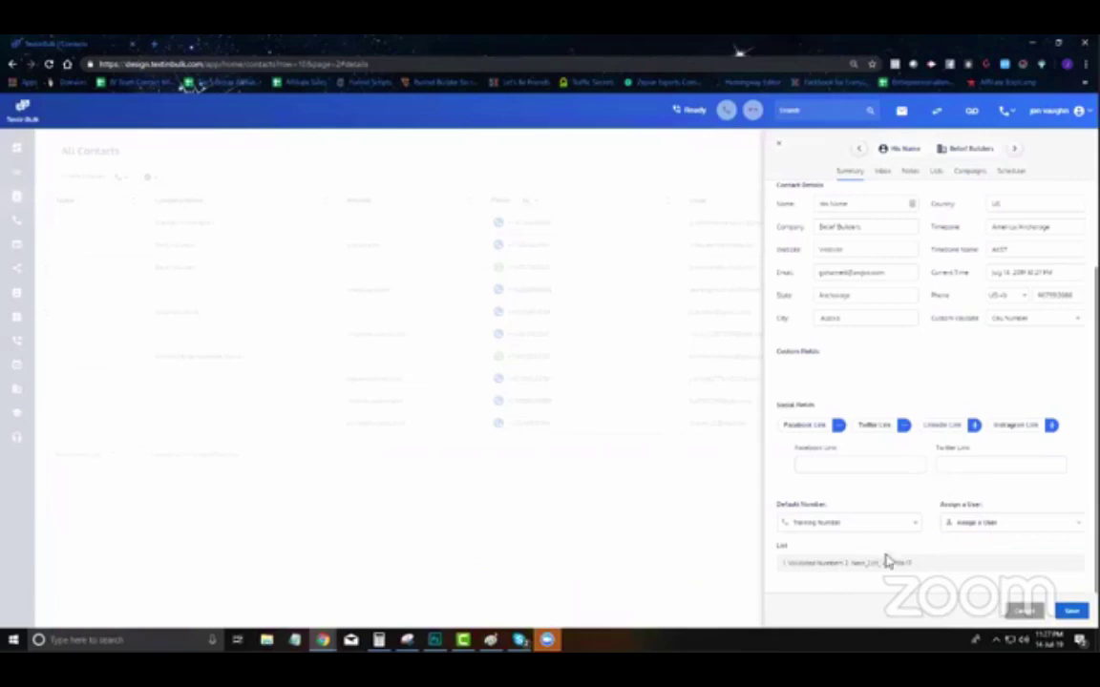
{"action": "left_click_drag", "start_coordinate": [933, 570], "coordinate": [817, 577]}
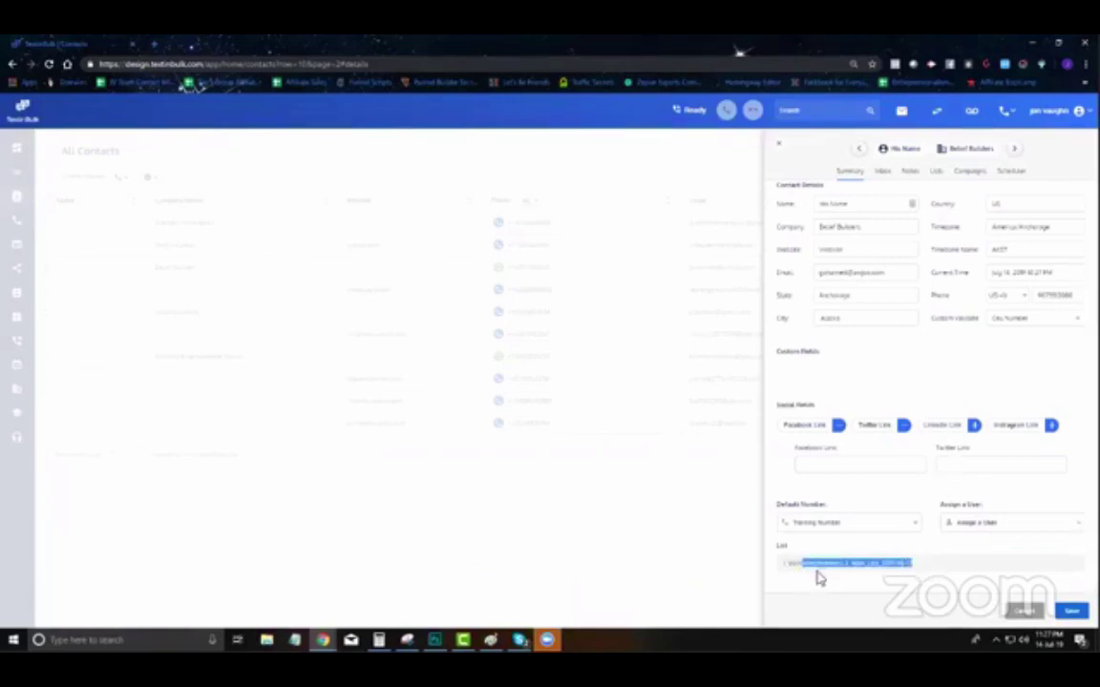
{"action": "left_click", "coordinate": [884, 174]}
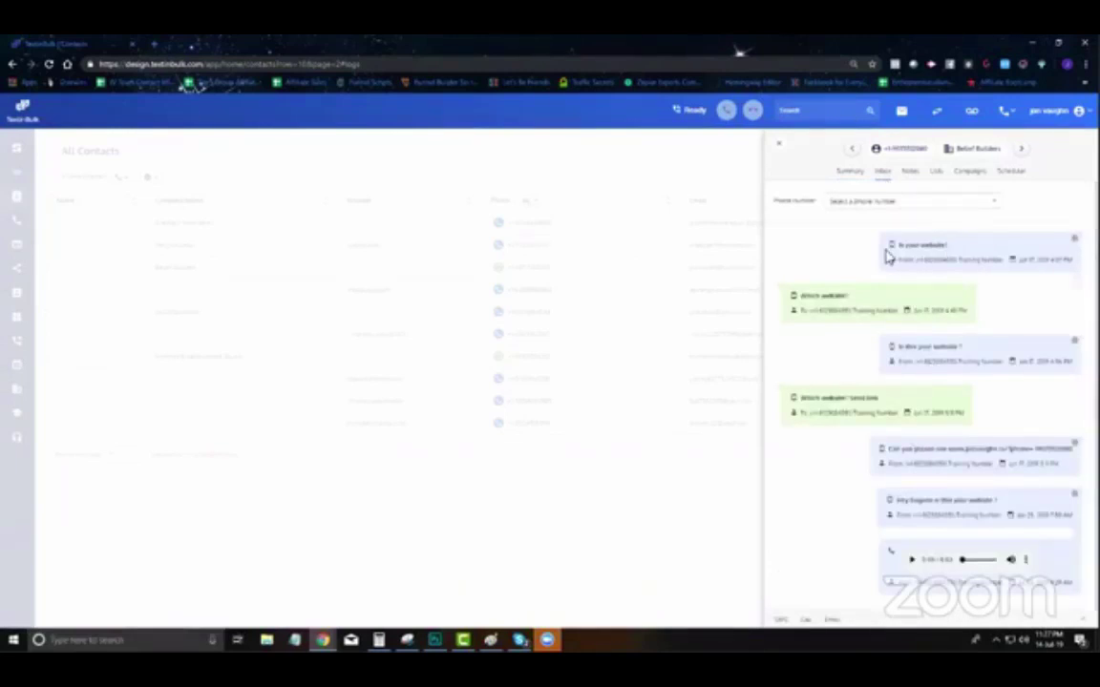
{"action": "left_click", "coordinate": [912, 563]}
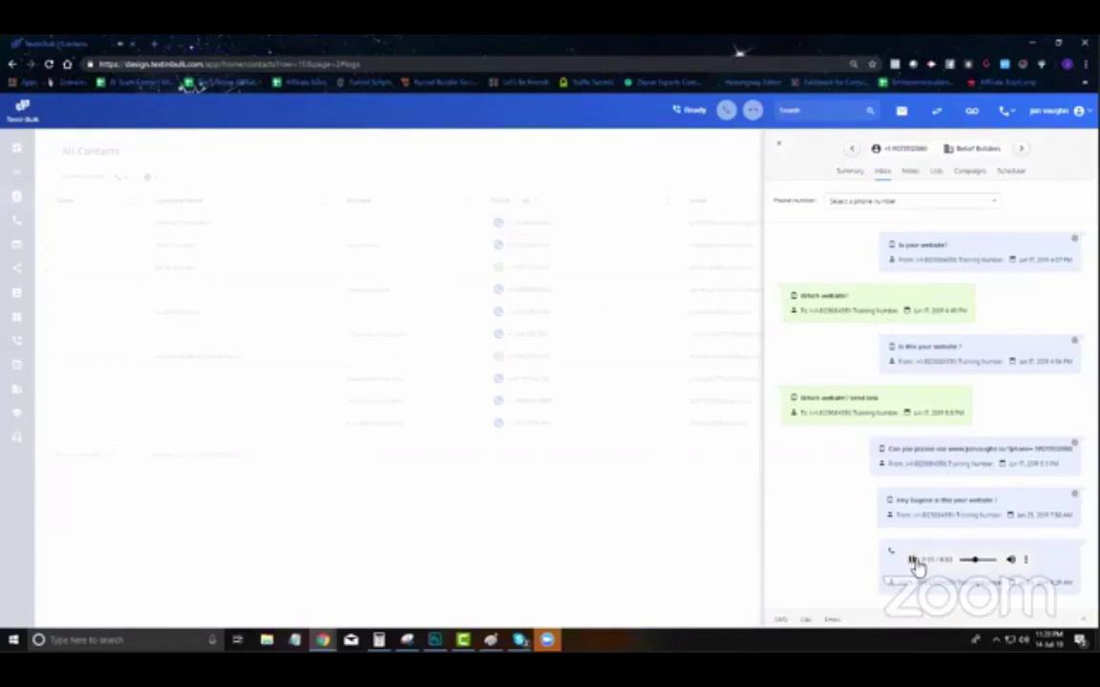
{"action": "left_click", "coordinate": [914, 563]}
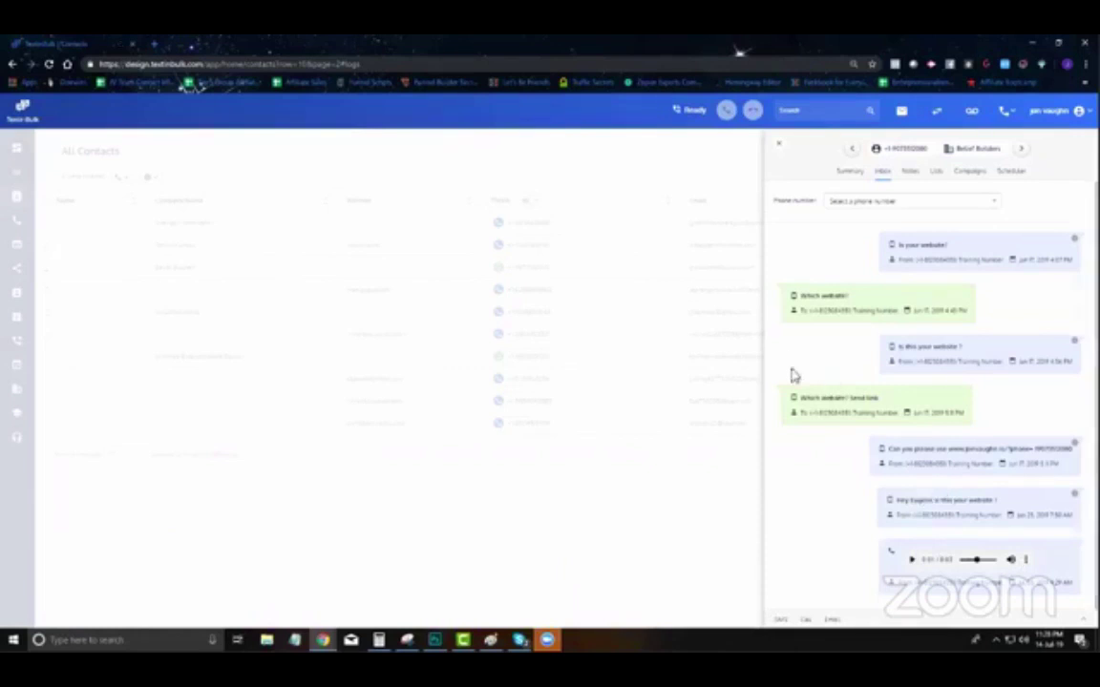
Step: Send the contact an SMS from the Training Number using a saved message template
{"action": "left_click", "coordinate": [781, 619]}
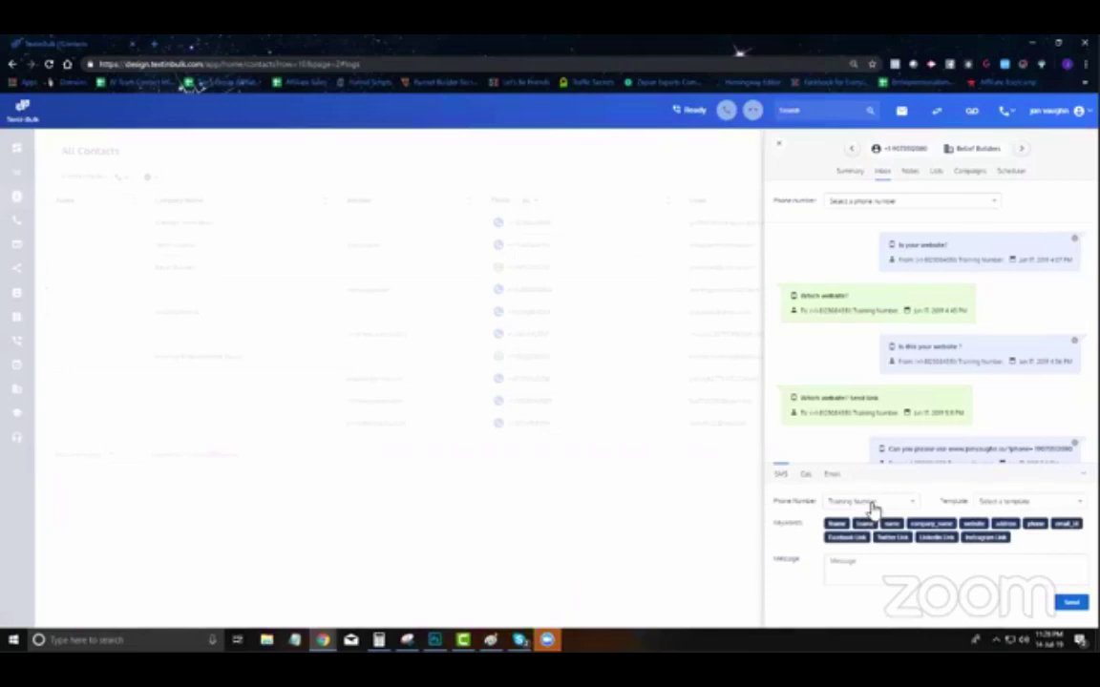
{"action": "left_click", "coordinate": [872, 508]}
{"action": "left_click", "coordinate": [859, 520]}
{"action": "left_click", "coordinate": [998, 502]}
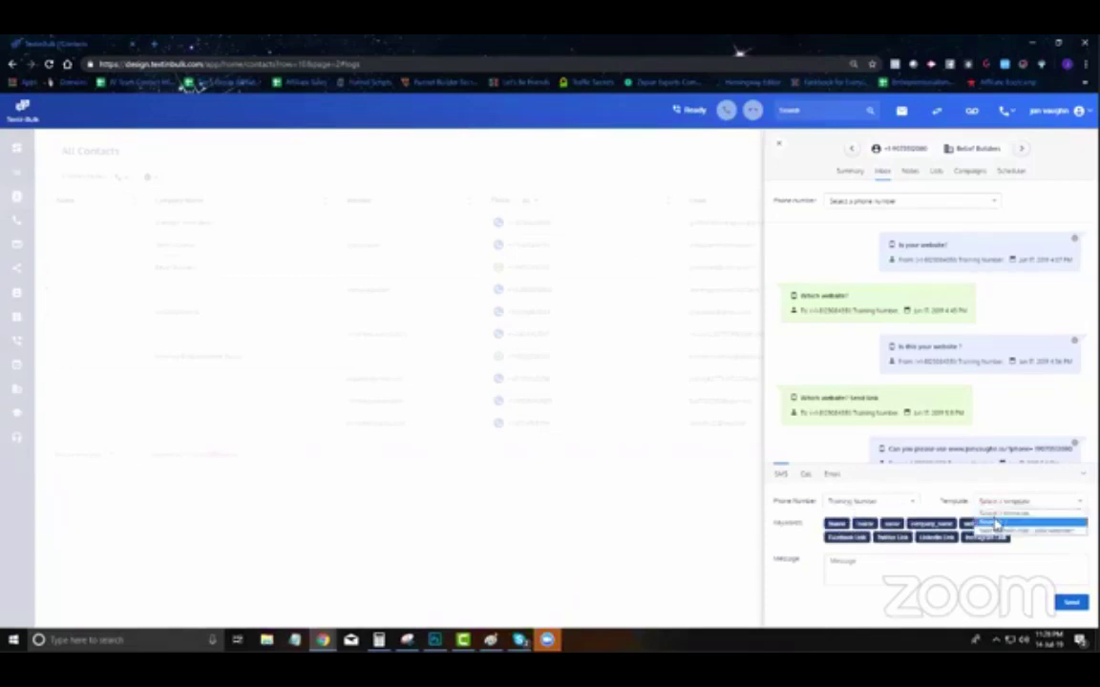
{"action": "left_click", "coordinate": [996, 524]}
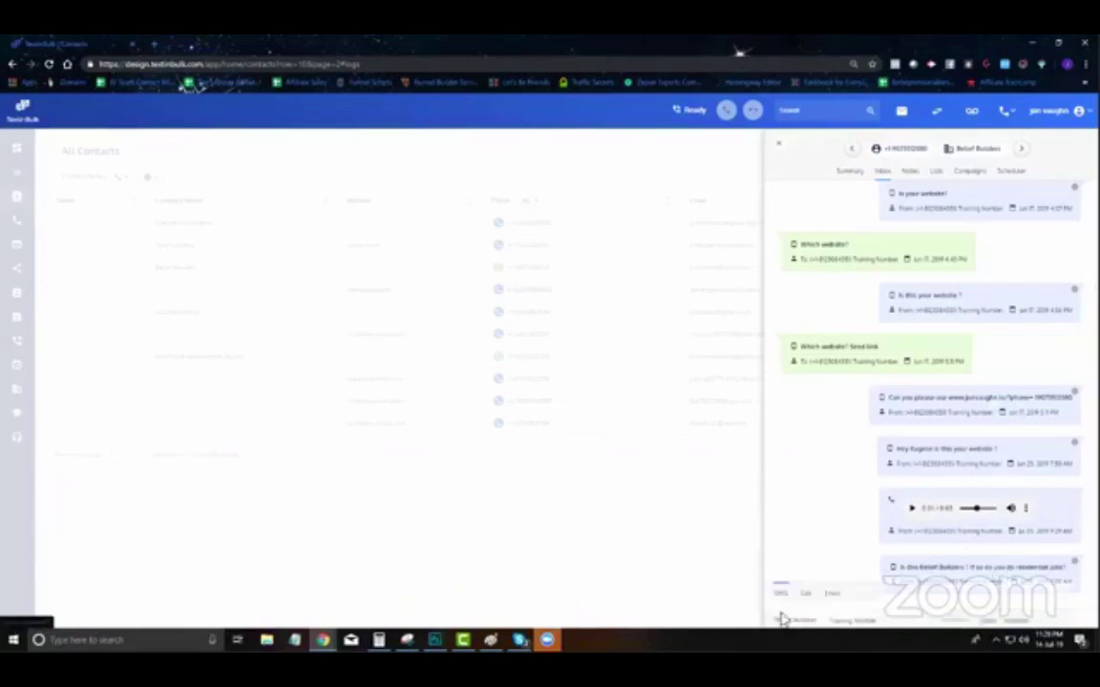
Step: View the SMS, call and email composing options in the contact's inbox
{"action": "left_click", "coordinate": [781, 617]}
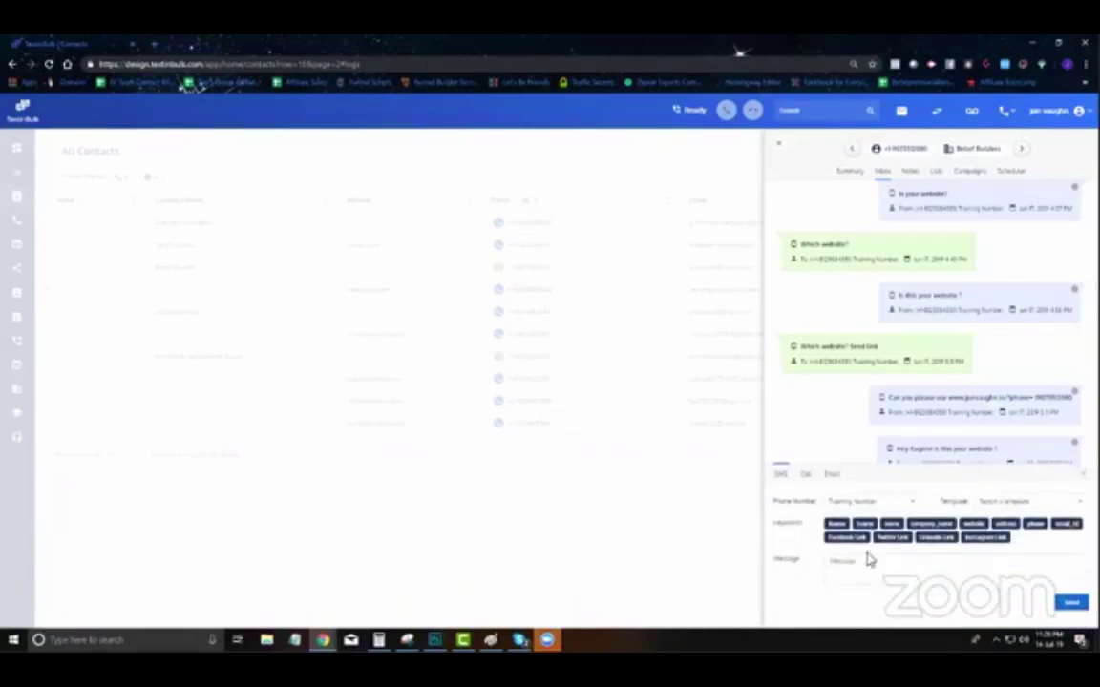
{"action": "left_click", "coordinate": [805, 477]}
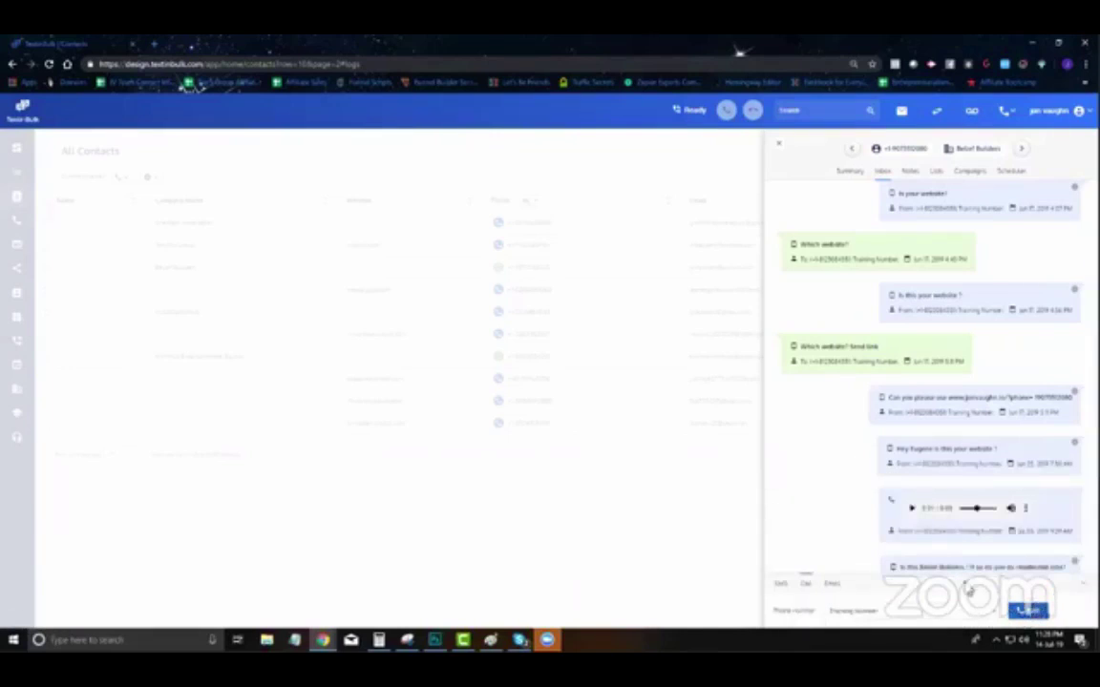
{"action": "left_click", "coordinate": [831, 585]}
{"action": "left_click", "coordinate": [857, 487]}
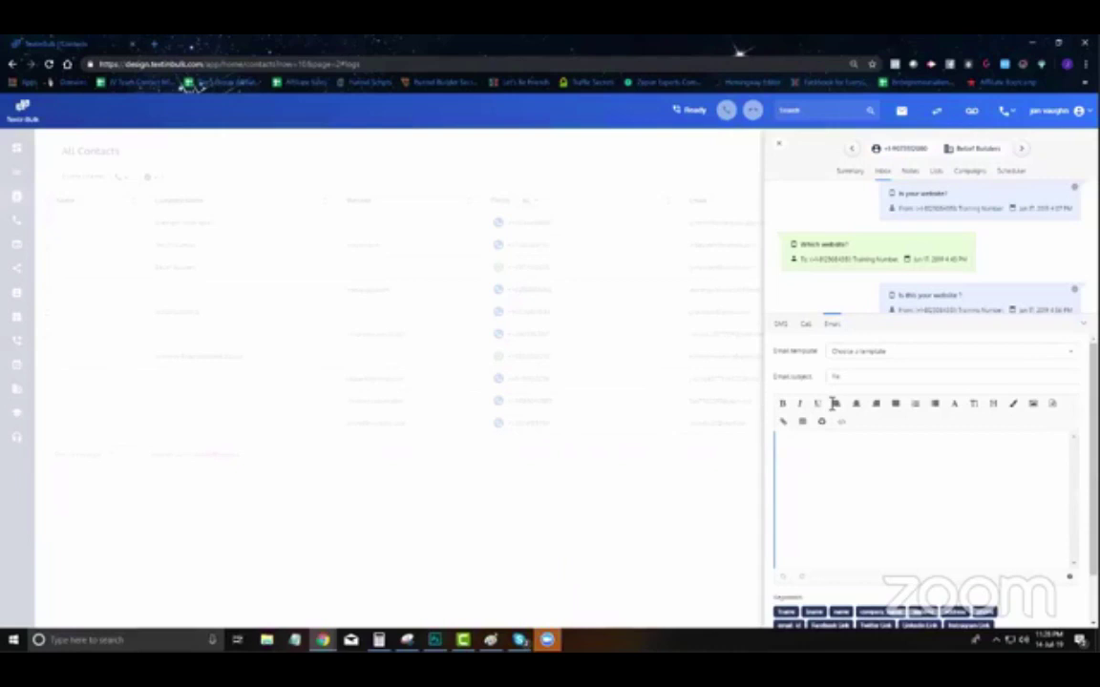
Step: Save the note "Some custom note" on the contact and check it in the inbox and notes
{"action": "left_click", "coordinate": [913, 178]}
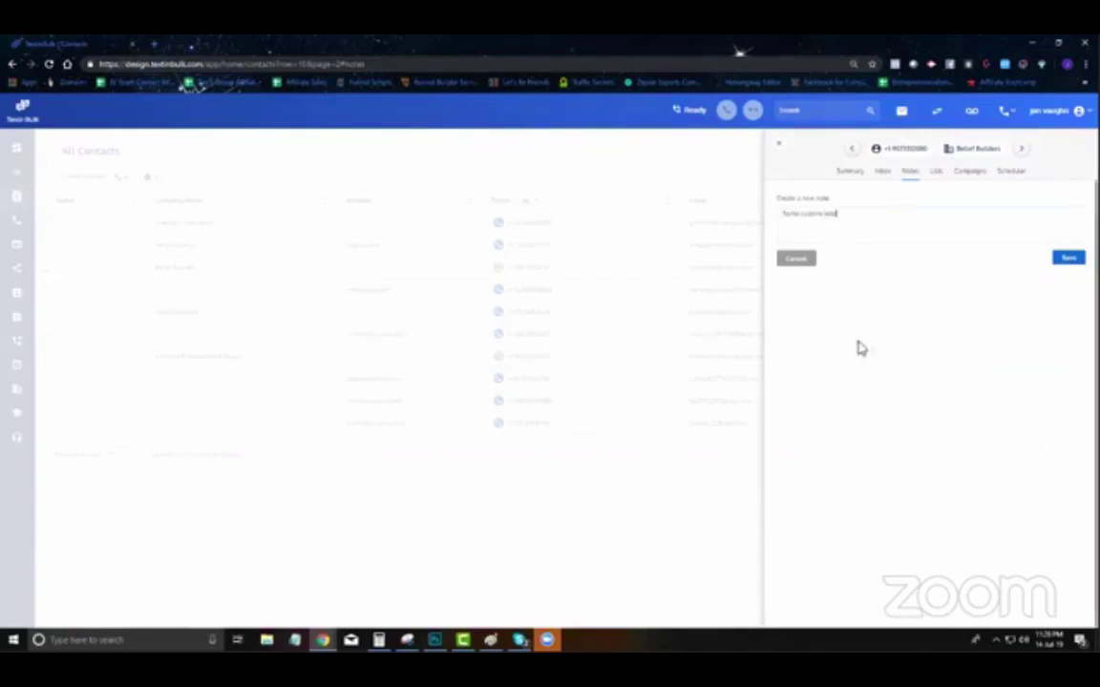
{"action": "left_click", "coordinate": [1065, 259]}
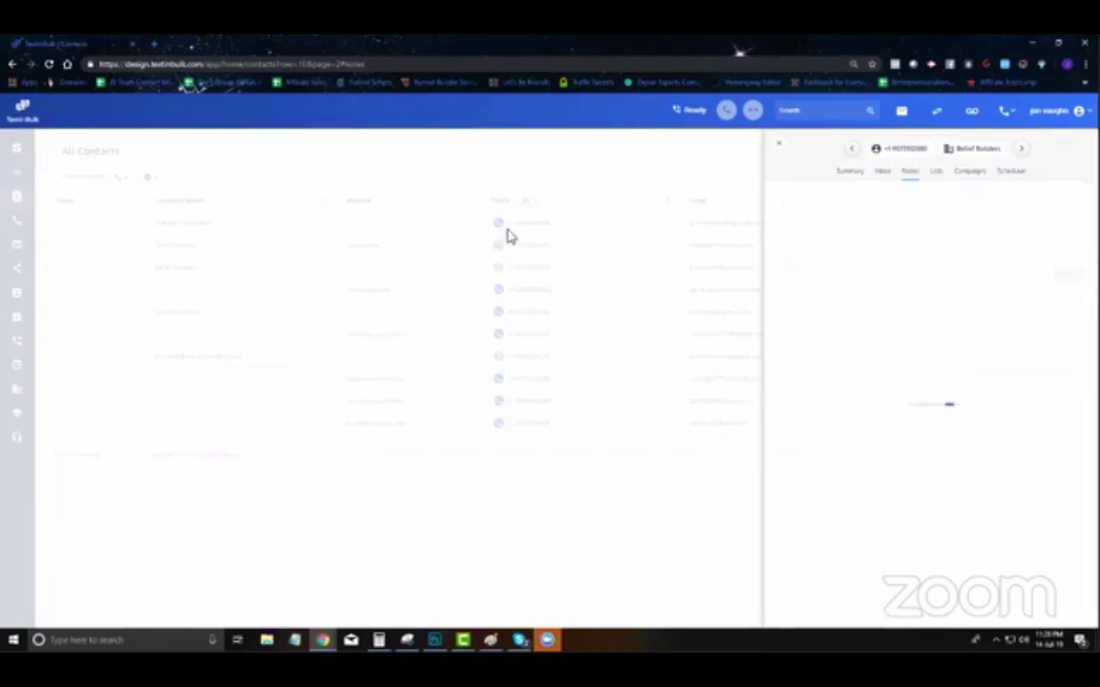
{"action": "left_click", "coordinate": [885, 173]}
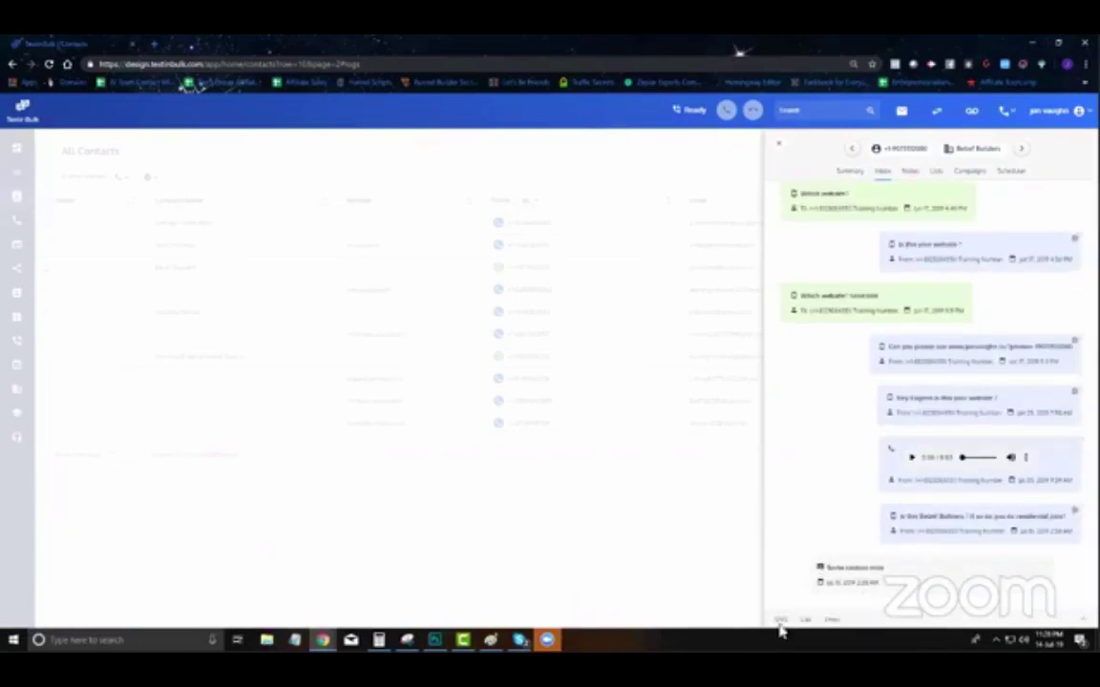
{"action": "left_click", "coordinate": [907, 173]}
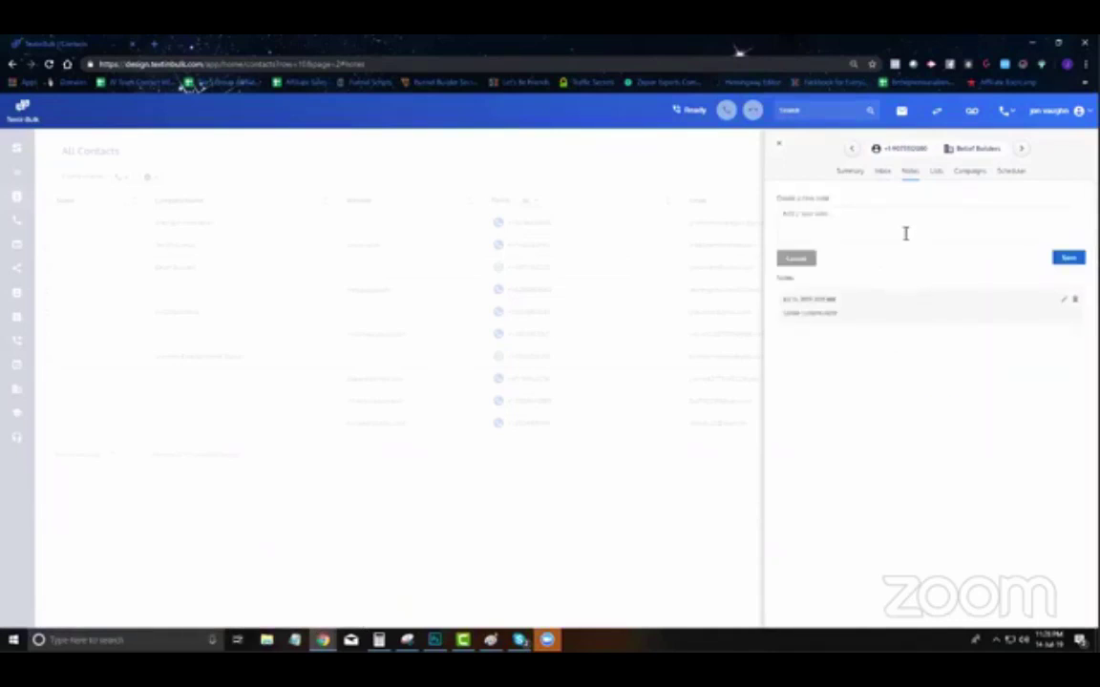
Step: Add the contact to the June 1st list and make it the contact's only list
{"action": "left_click", "coordinate": [936, 173]}
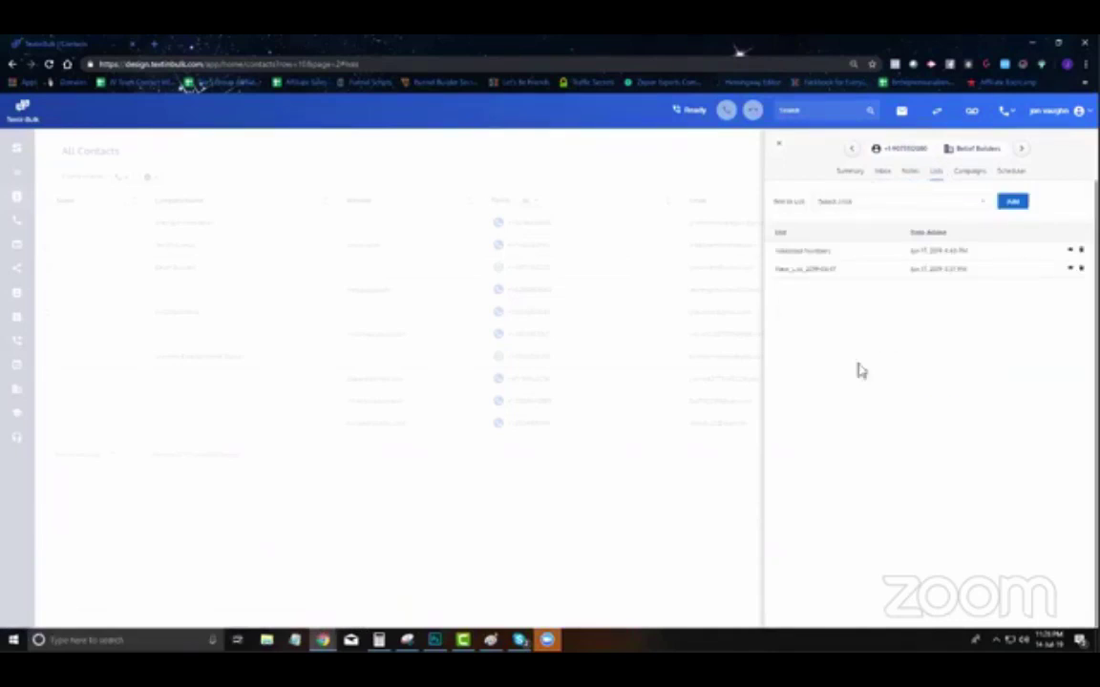
{"action": "left_click", "coordinate": [898, 204]}
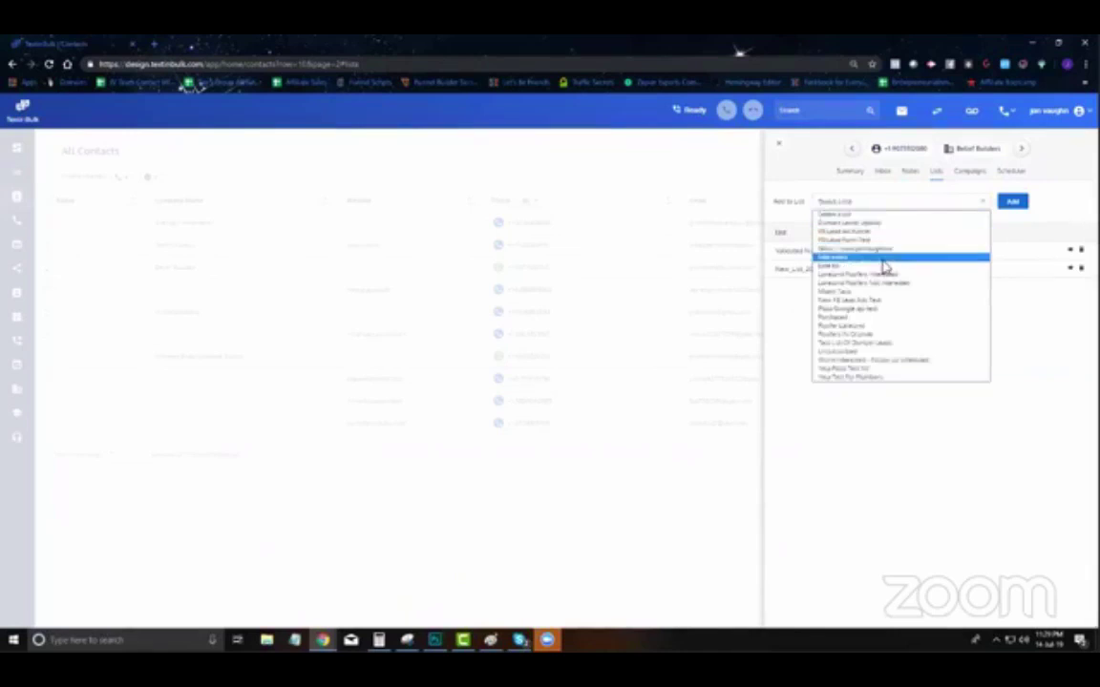
{"action": "left_click", "coordinate": [883, 266]}
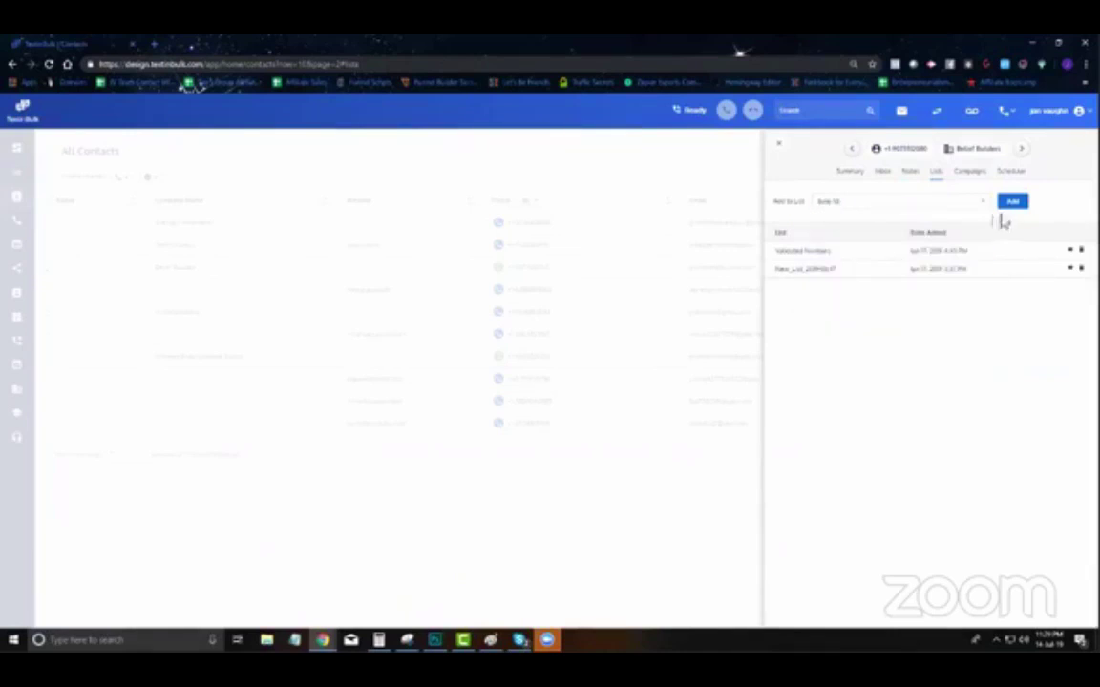
{"action": "left_click", "coordinate": [1012, 203]}
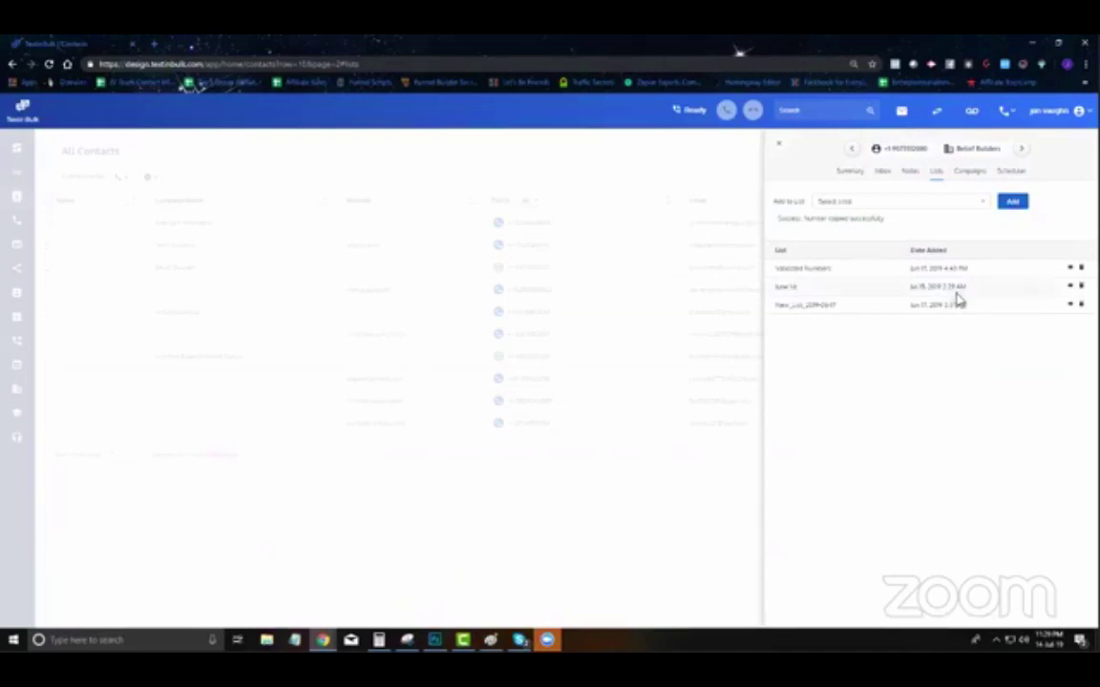
{"action": "left_click", "coordinate": [1068, 289]}
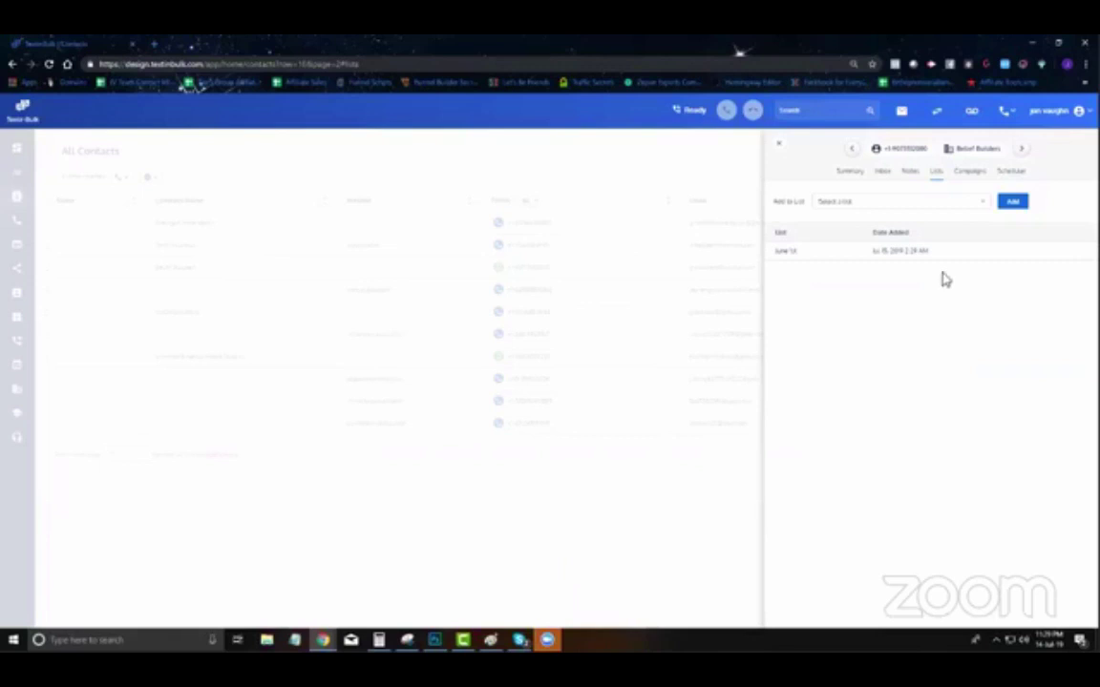
Step: View the campaigns available to the contact and the option for adding it to the Test campaign
{"action": "left_click", "coordinate": [966, 176]}
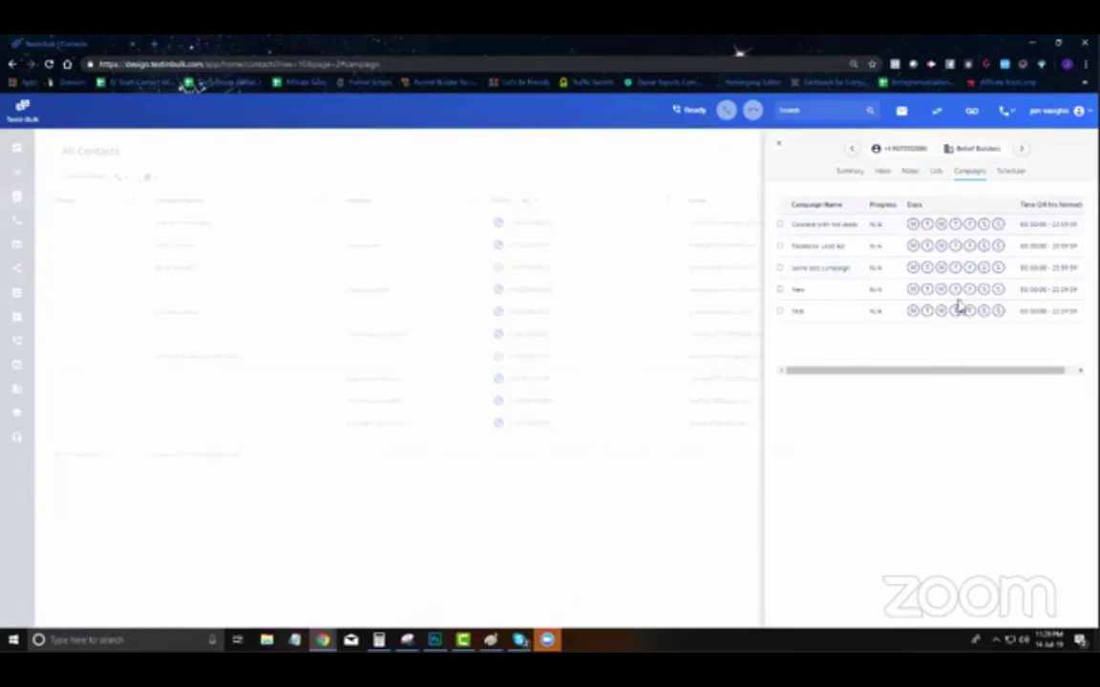
{"action": "left_click", "coordinate": [779, 311]}
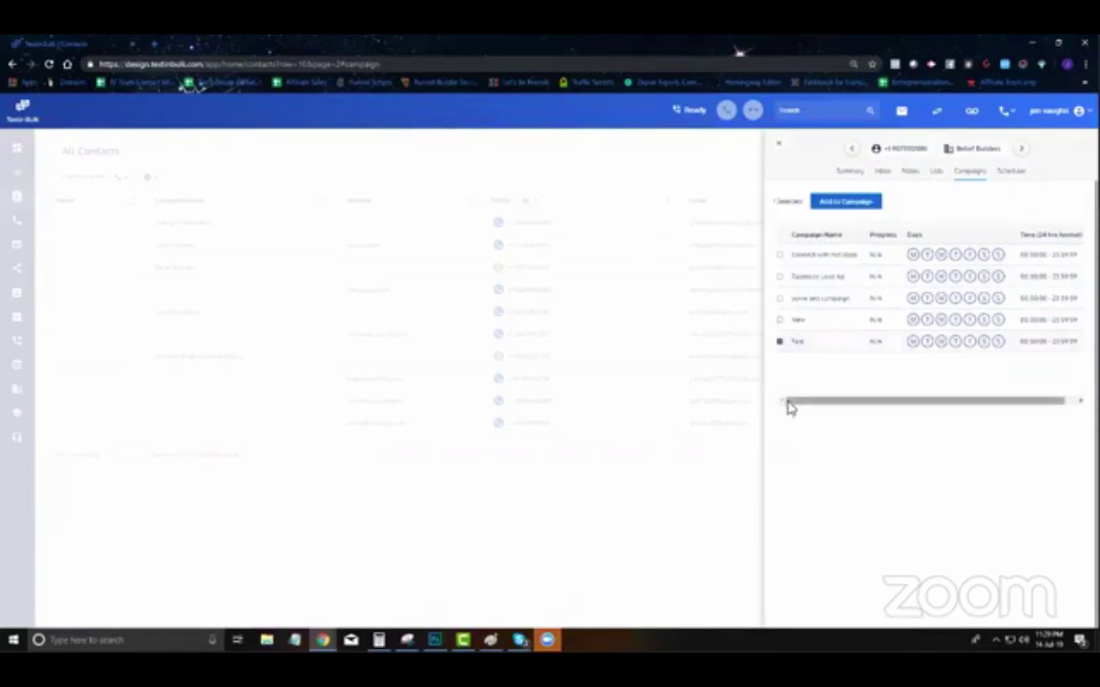
{"action": "left_click", "coordinate": [779, 341]}
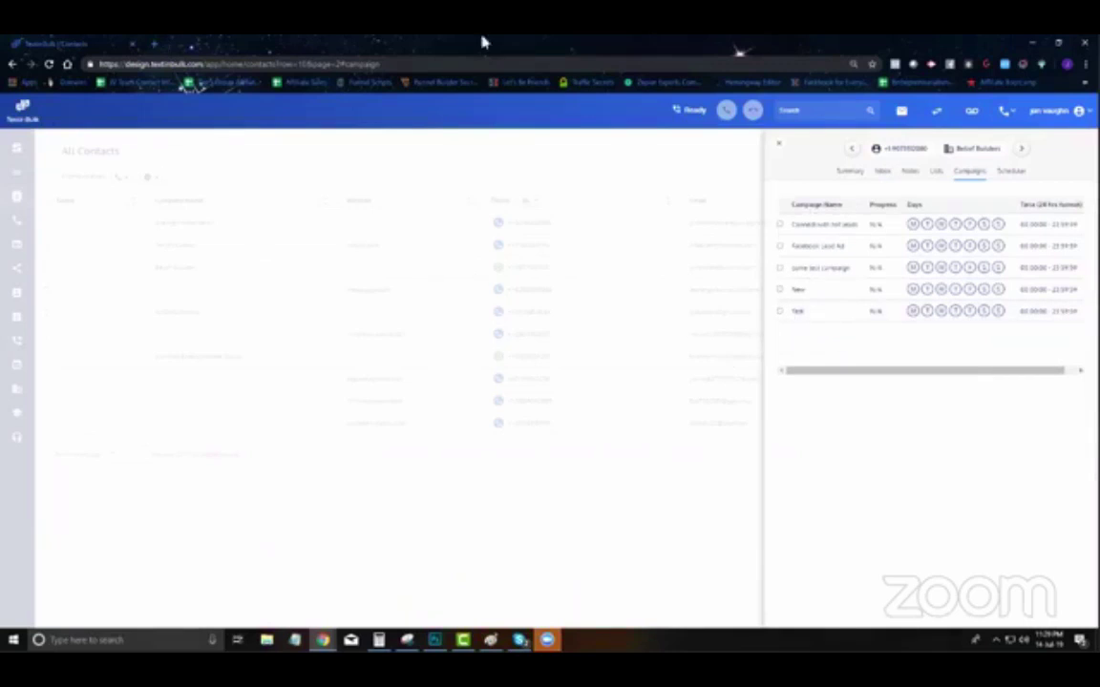
Step: Draft an SMS follow-up in the contact's scheduler for 15 Jul 2019, with the message "Hey" followed by the fname keyword
{"action": "left_click", "coordinate": [1007, 174]}
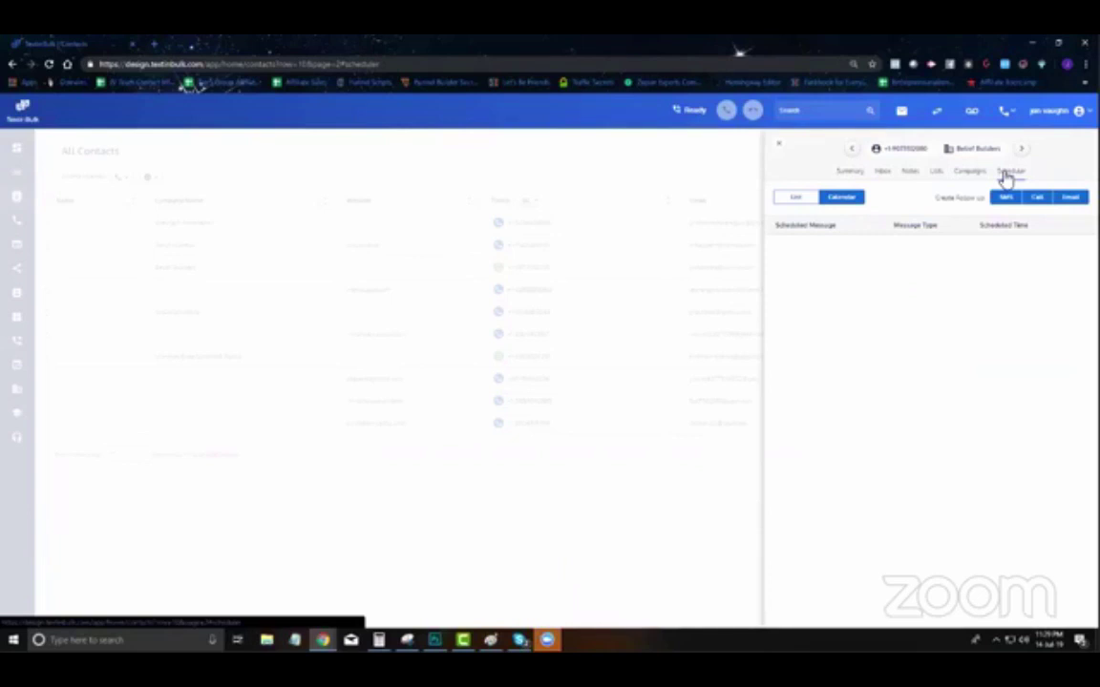
{"action": "left_click", "coordinate": [837, 197]}
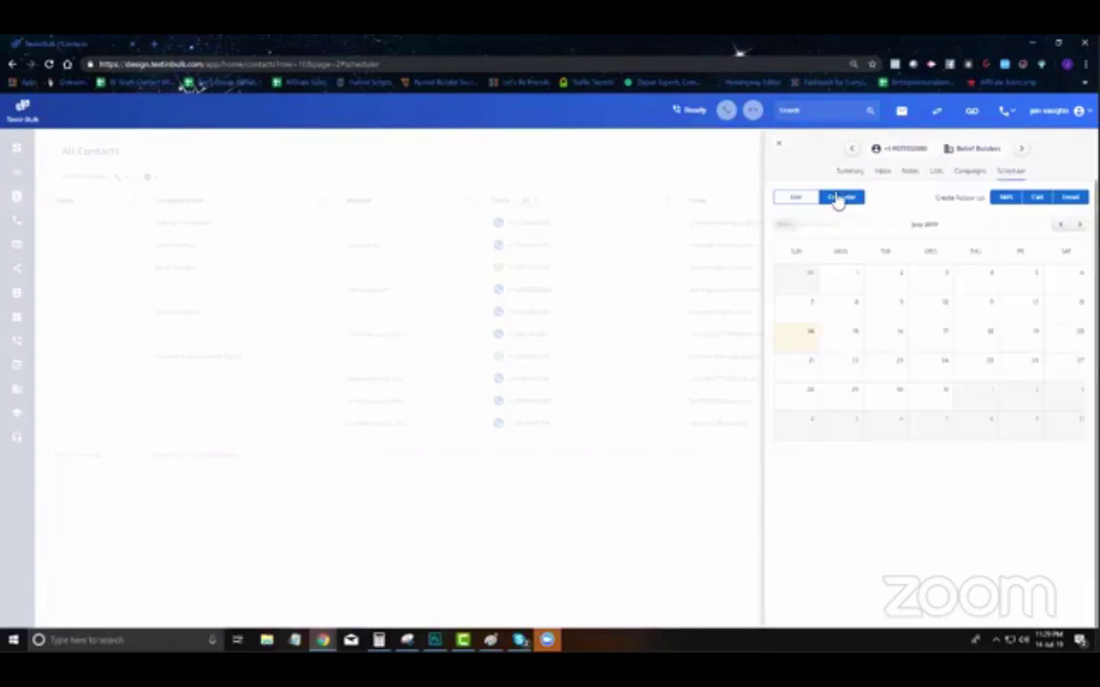
{"action": "left_click", "coordinate": [1008, 198]}
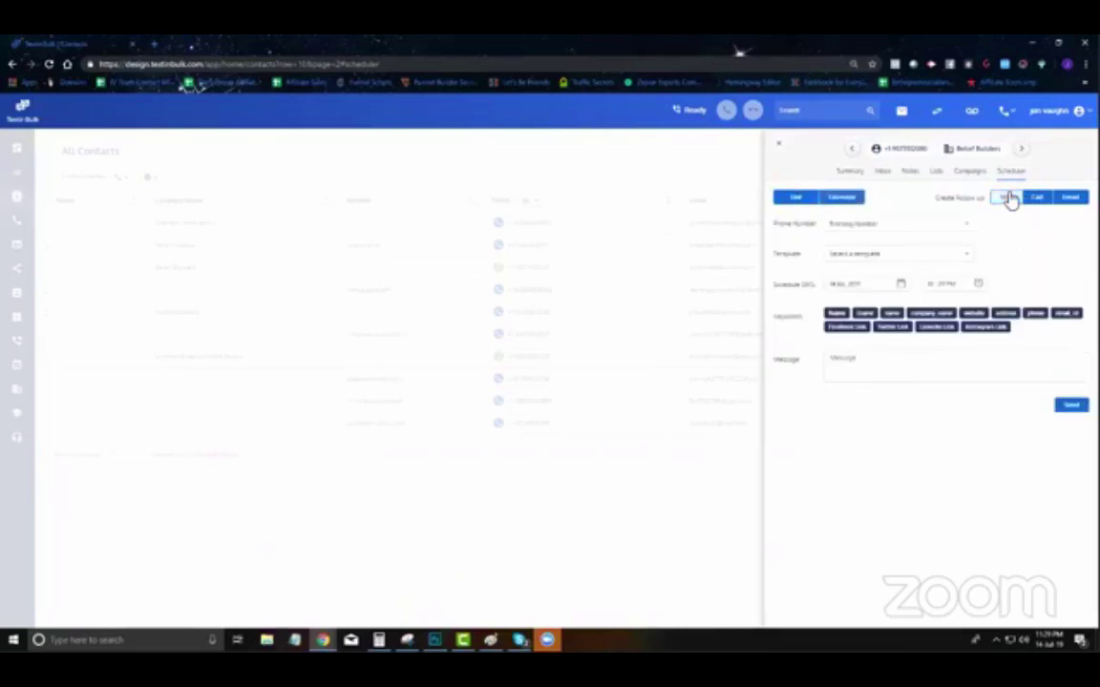
{"action": "left_click", "coordinate": [864, 286]}
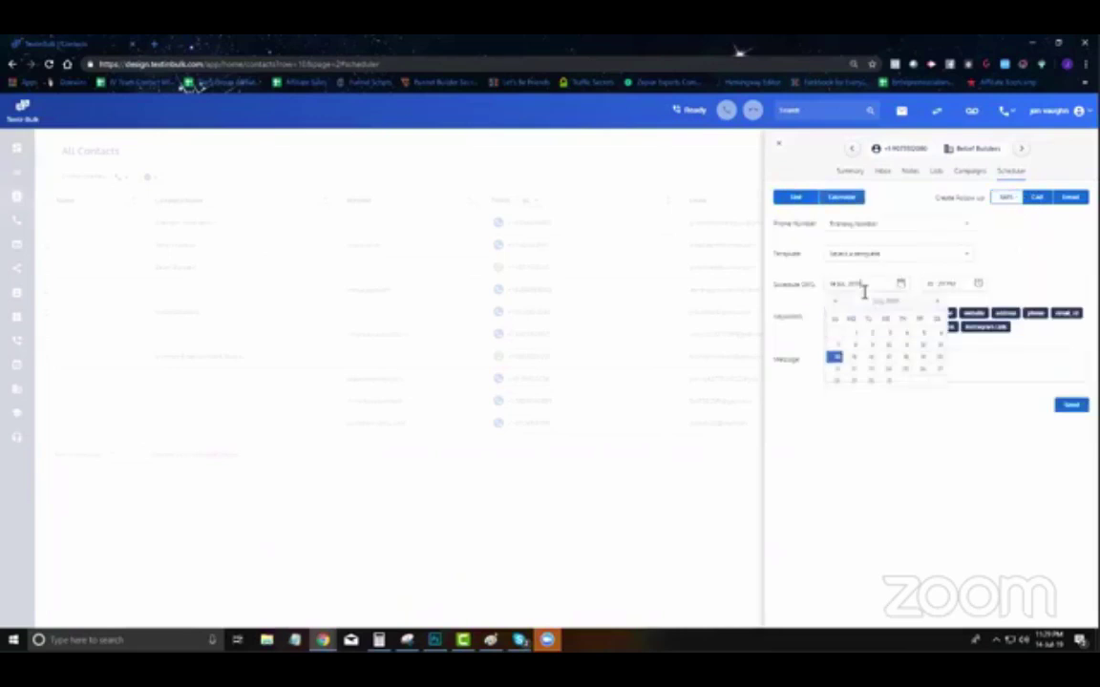
{"action": "right_click", "coordinate": [859, 365]}
{"action": "left_click", "coordinate": [832, 382]}
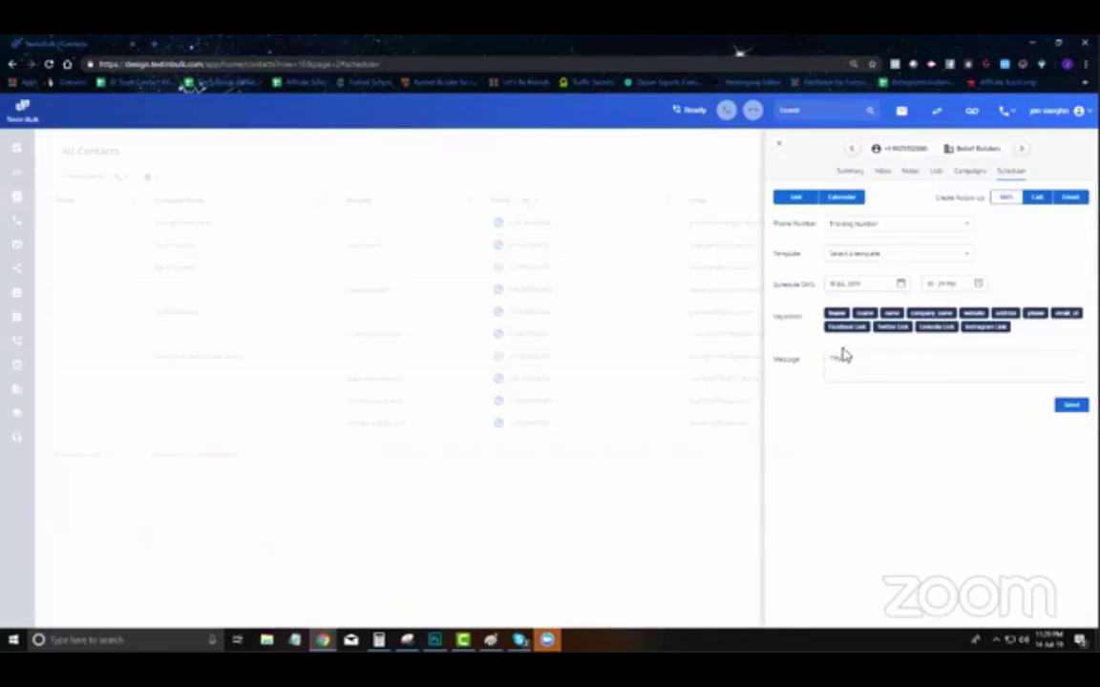
{"action": "type", "text": "Hey"}
{"action": "left_click", "coordinate": [835, 314]}
Step: Schedule the SMS follow-up for 7:29 PM and check its entry in the list of scheduled messages
{"action": "left_click", "coordinate": [927, 291]}
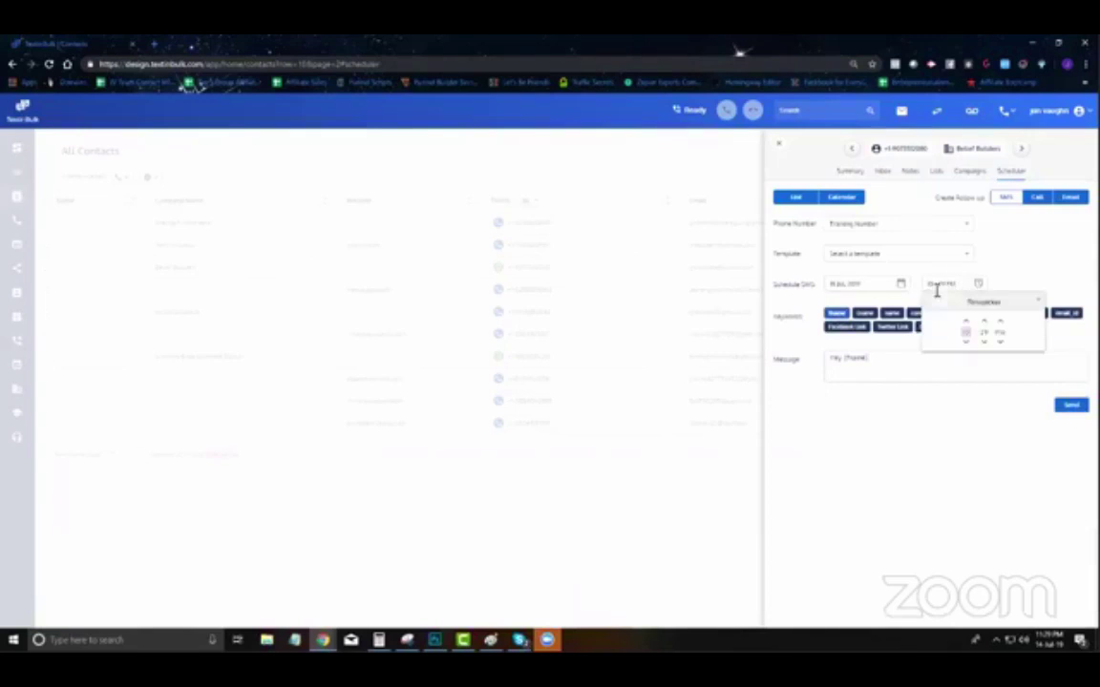
{"action": "left_click", "coordinate": [965, 345]}
{"action": "left_click", "coordinate": [966, 345]}
{"action": "left_click", "coordinate": [965, 375]}
{"action": "left_click", "coordinate": [1067, 410]}
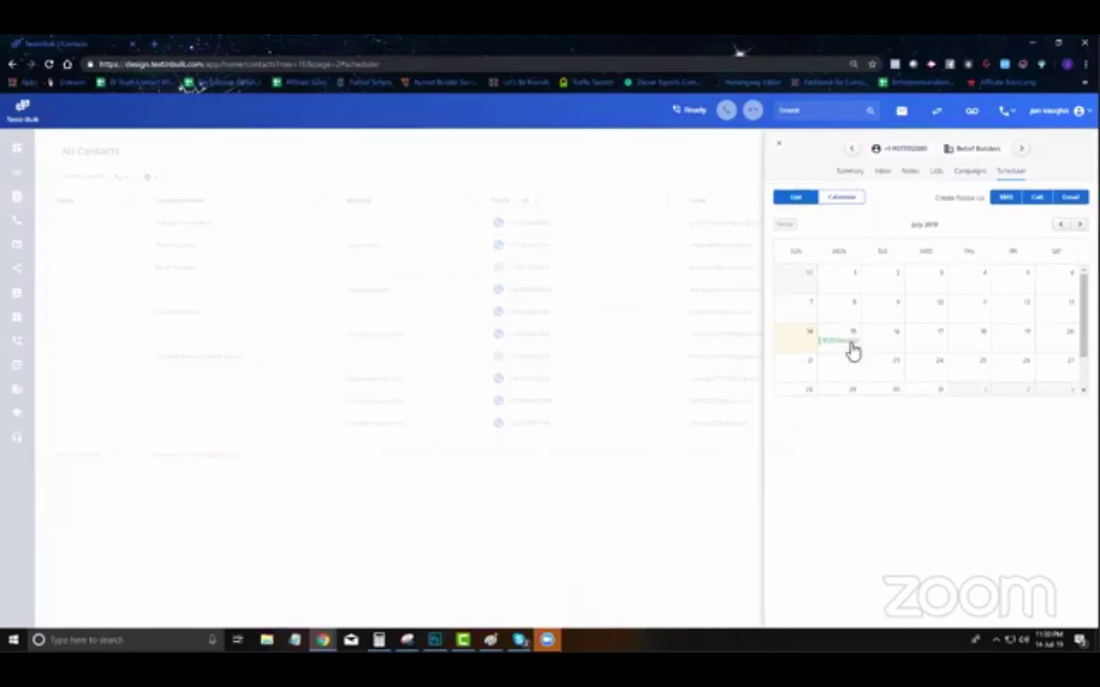
{"action": "left_click", "coordinate": [796, 200]}
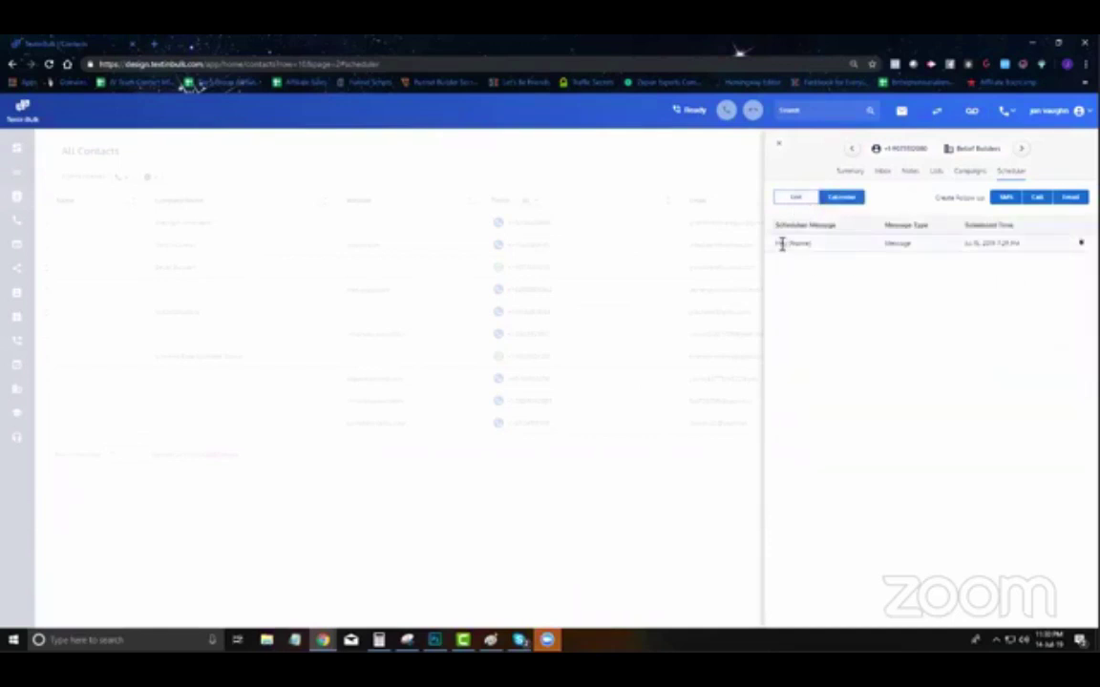
{"action": "left_click_drag", "start_coordinate": [781, 243], "coordinate": [807, 243]}
Step: View the call and email follow-up forms in the contact's scheduler
{"action": "left_click", "coordinate": [1038, 198]}
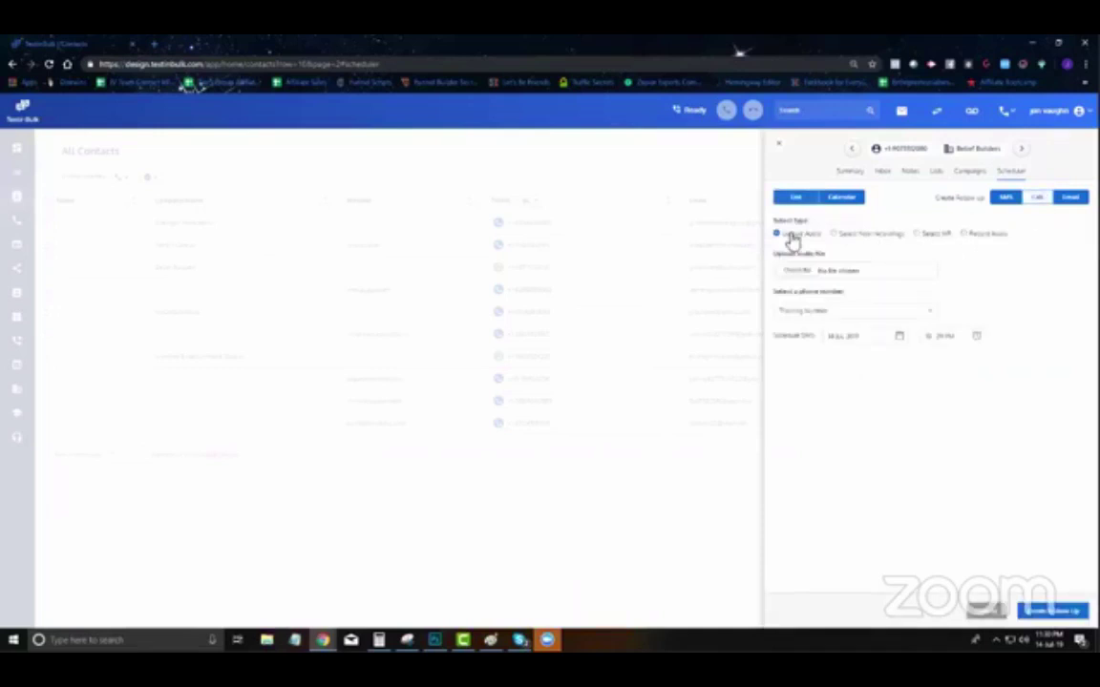
{"action": "left_click", "coordinate": [1072, 198]}
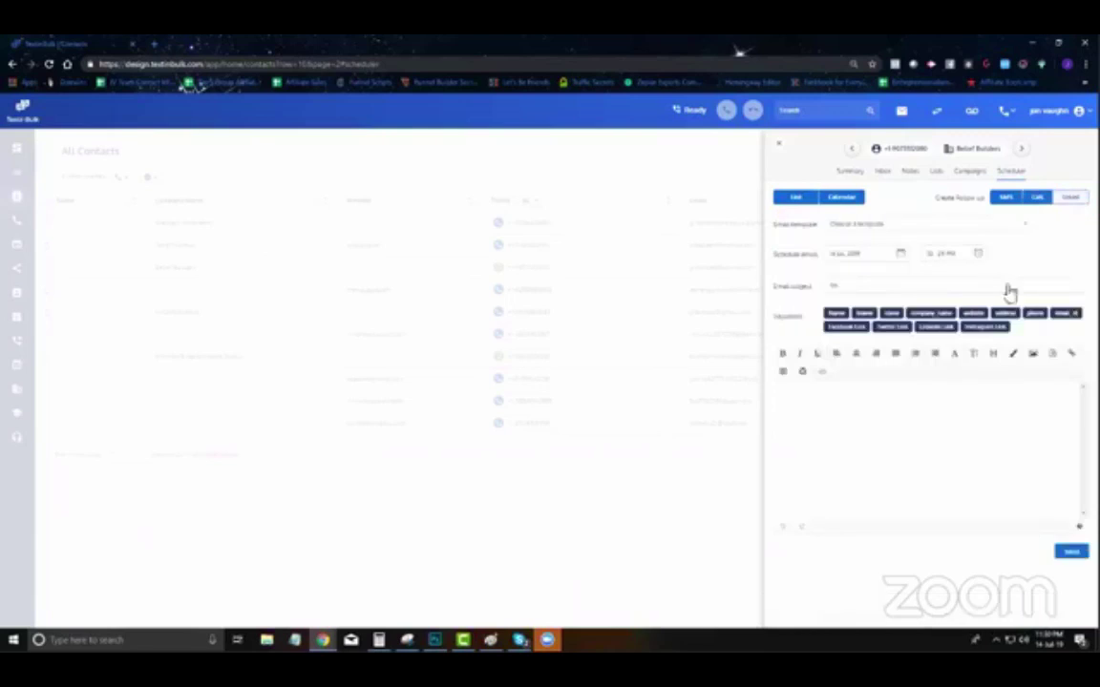
{"action": "left_click", "coordinate": [1038, 200]}
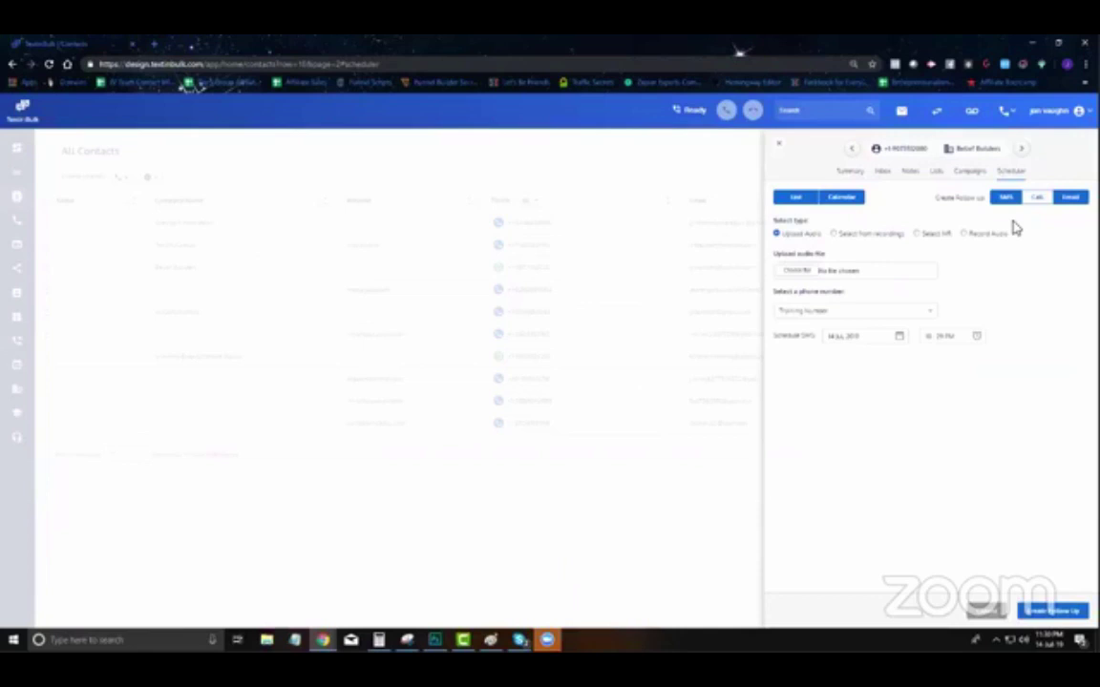
{"action": "left_click", "coordinate": [1065, 199]}
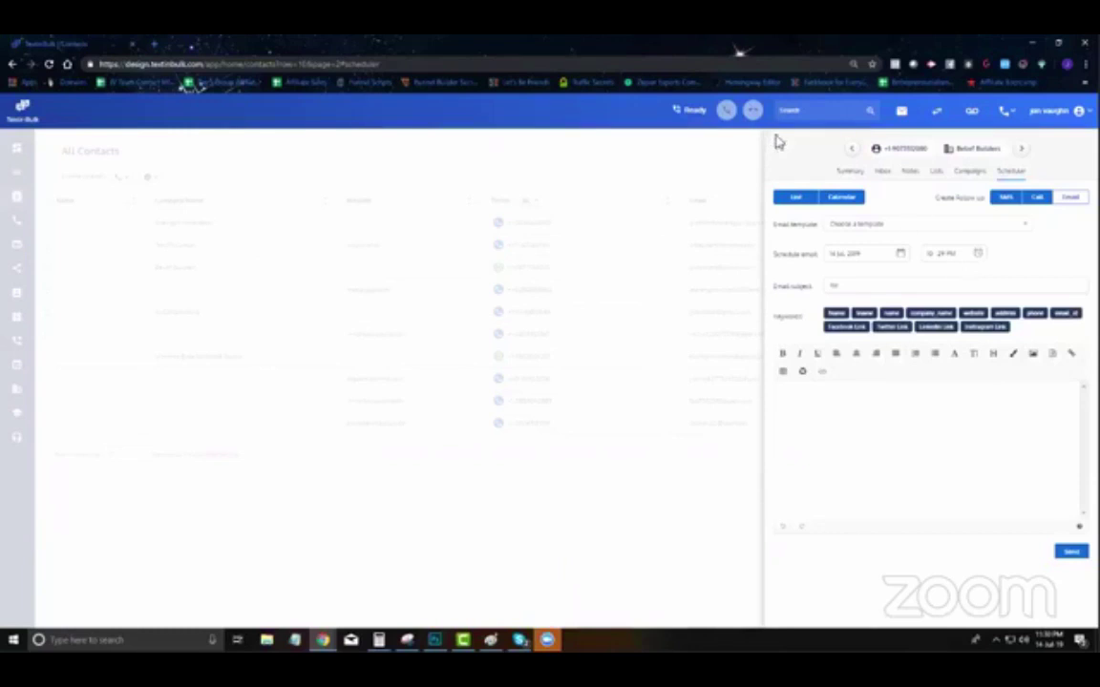
Step: View the email follow-up's message body and the contact's summary, and close the contact record
{"action": "left_click", "coordinate": [859, 434]}
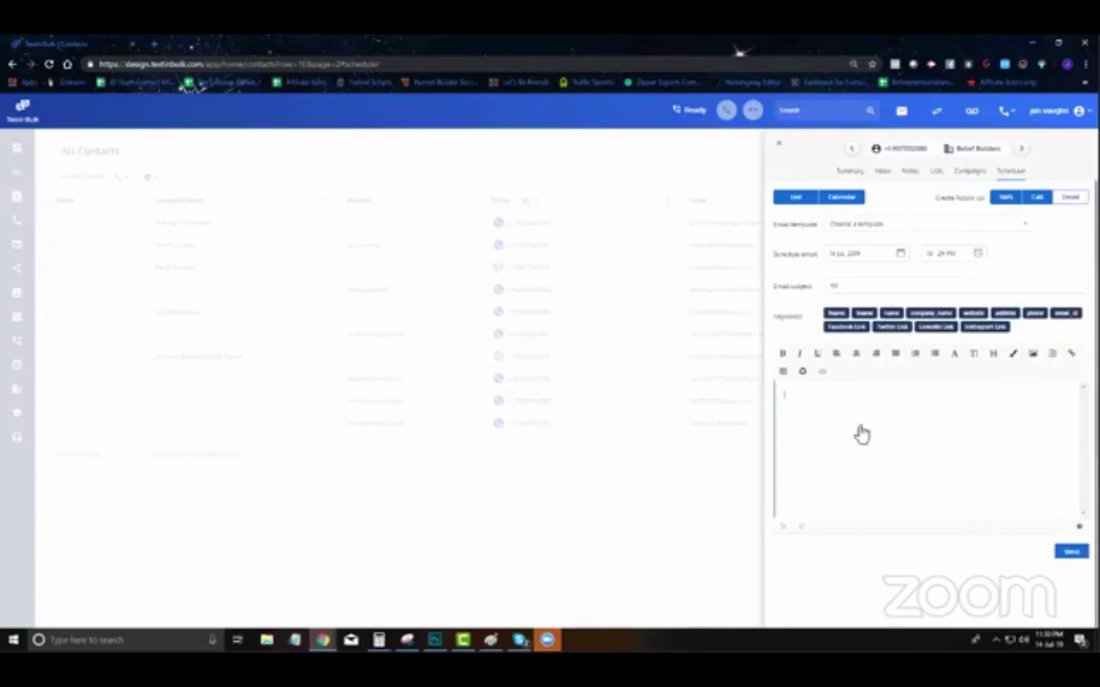
{"action": "left_click", "coordinate": [846, 172]}
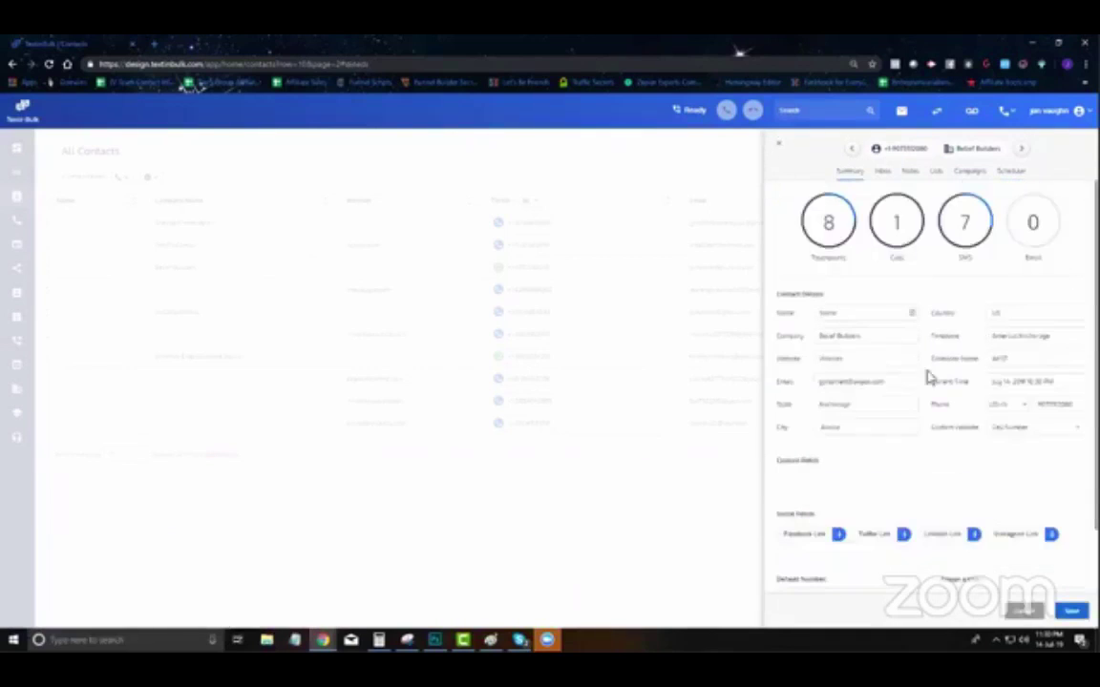
{"action": "left_click", "coordinate": [885, 173]}
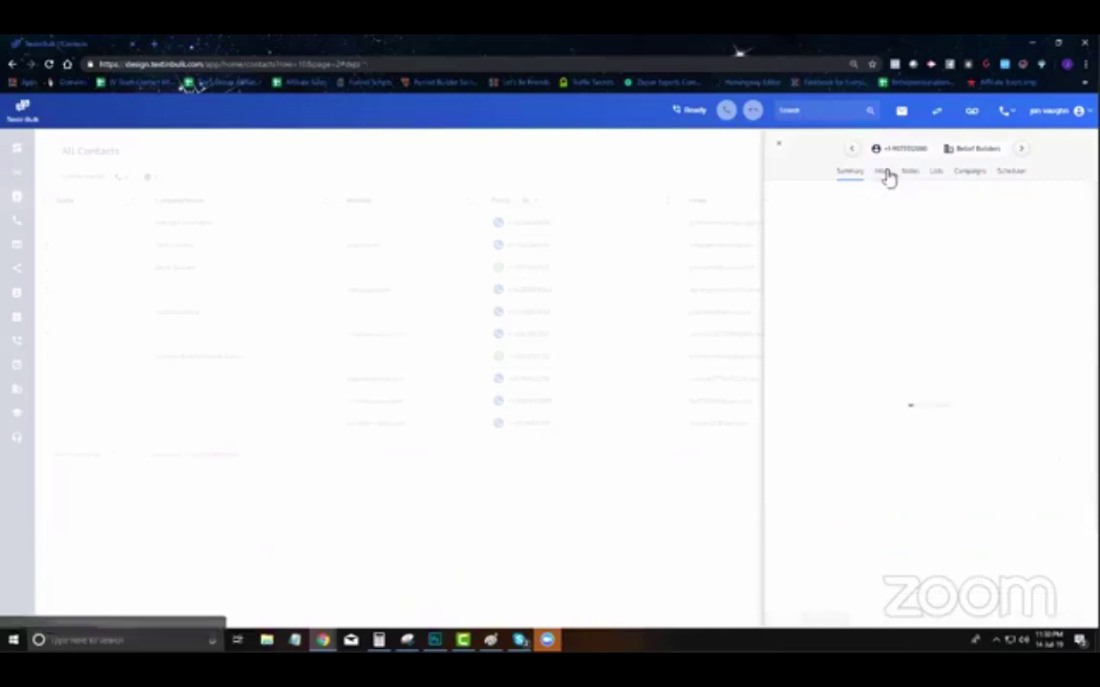
{"action": "left_click", "coordinate": [422, 140]}
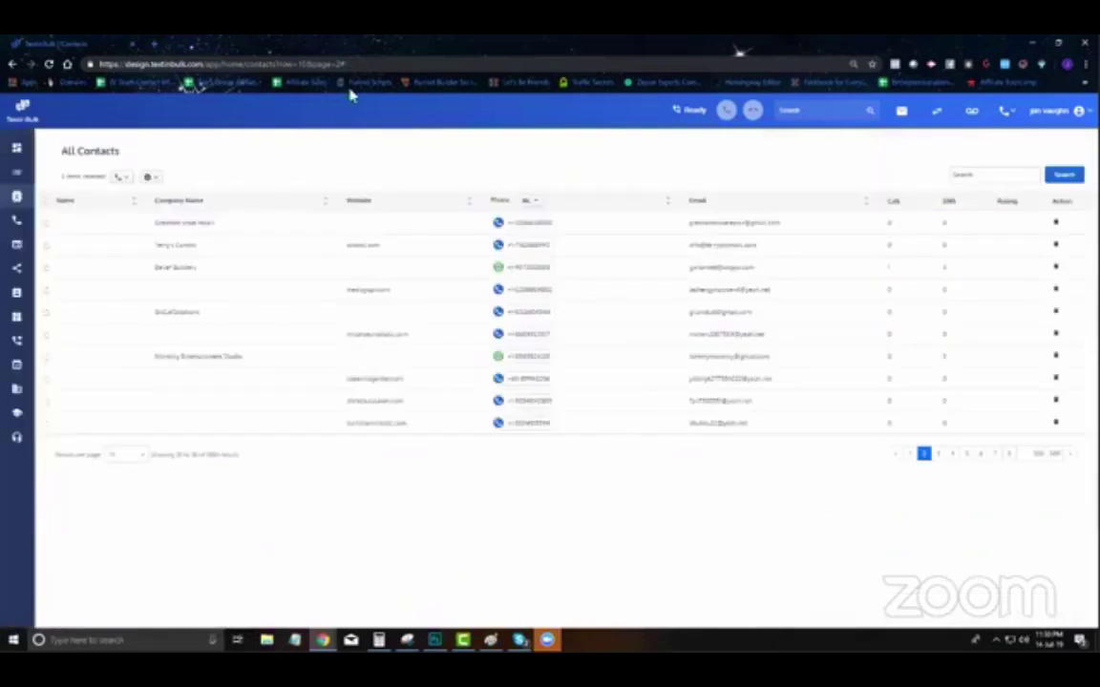
Step: Open the response configuration of the Lakeland Roofers number from number management and review its touchpoints, calls and settings
{"action": "left_click", "coordinate": [17, 229]}
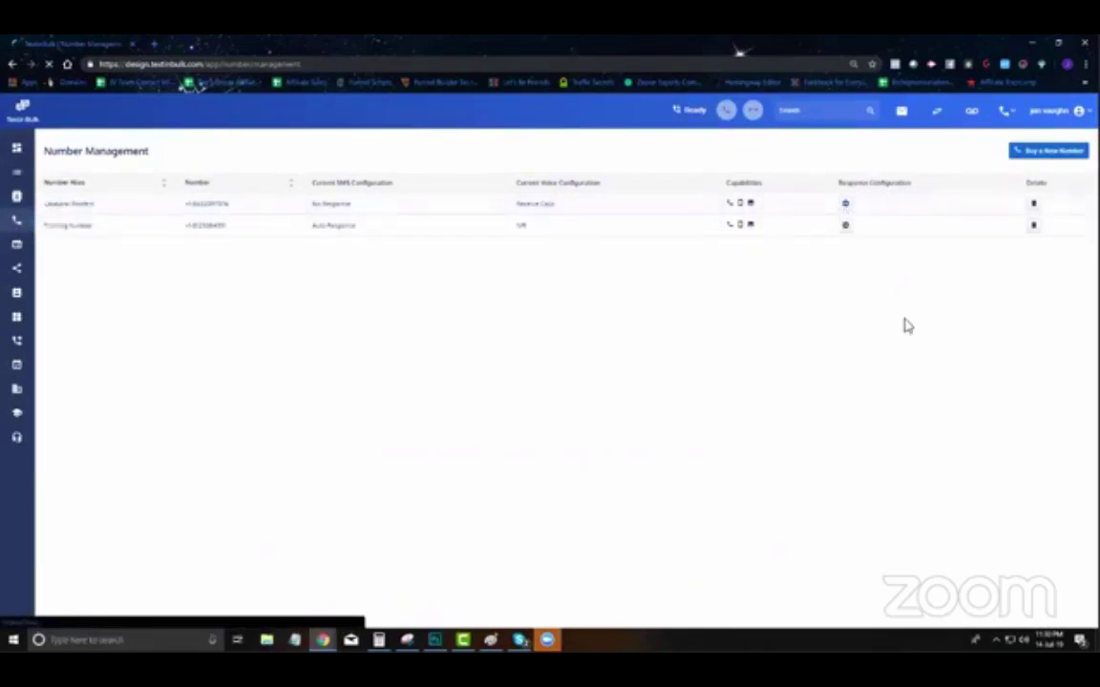
{"action": "left_click", "coordinate": [844, 222]}
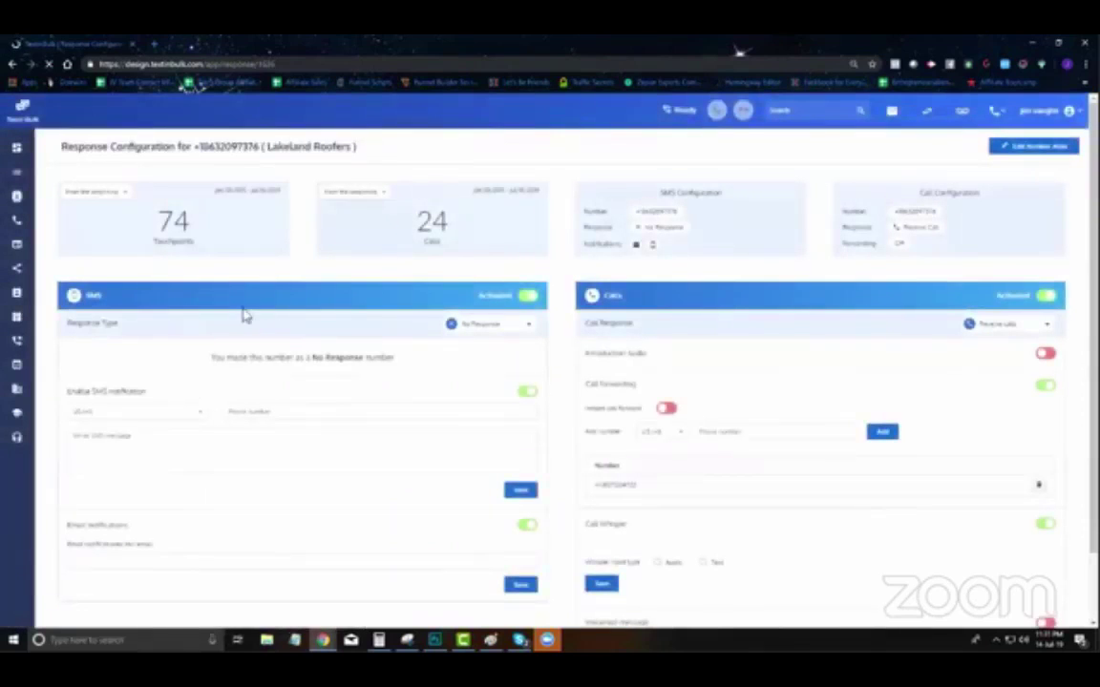
{"action": "left_click_drag", "start_coordinate": [153, 216], "coordinate": [189, 229]}
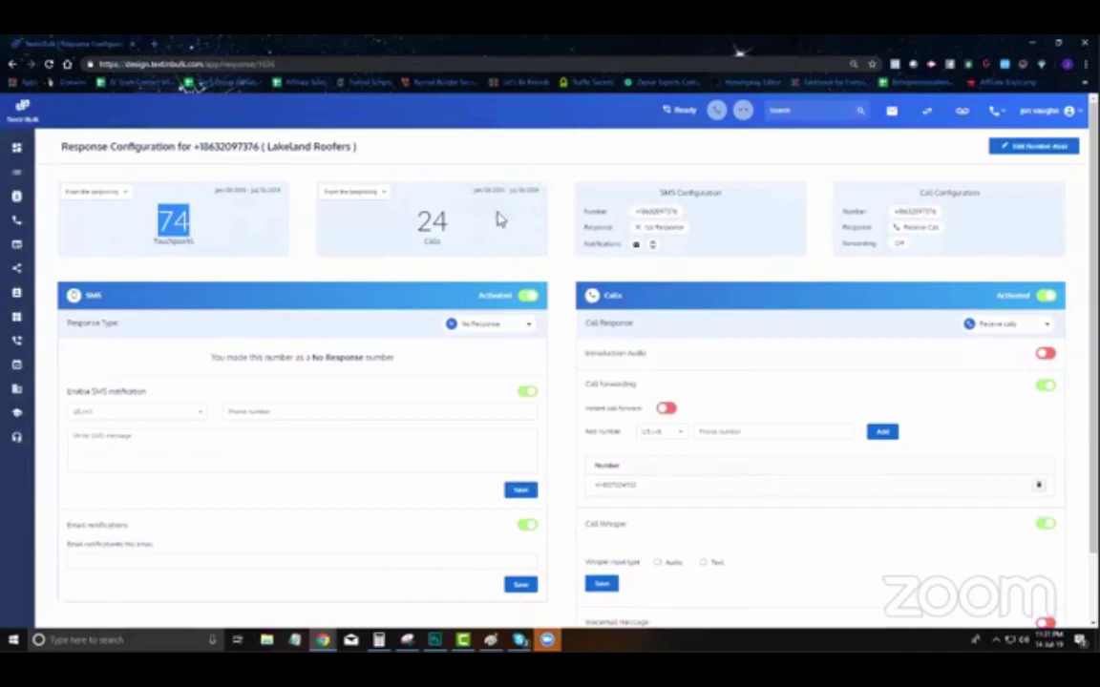
{"action": "left_click", "coordinate": [467, 219]}
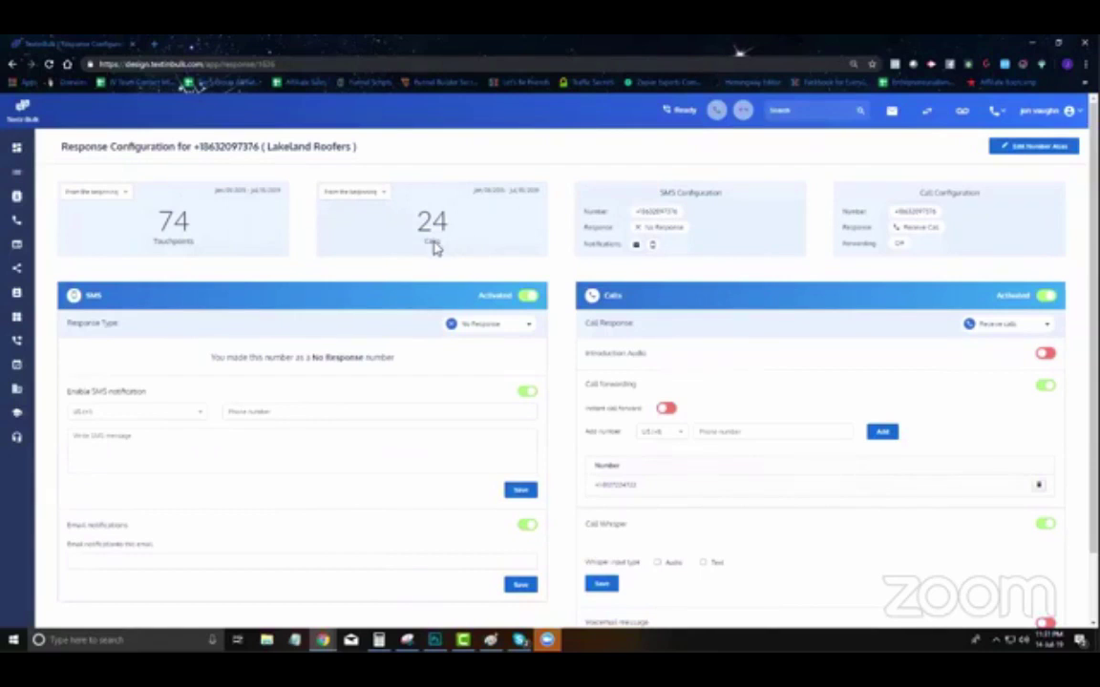
{"action": "scroll", "coordinate": [420, 238], "scroll_direction": "down", "scroll_amount": 2}
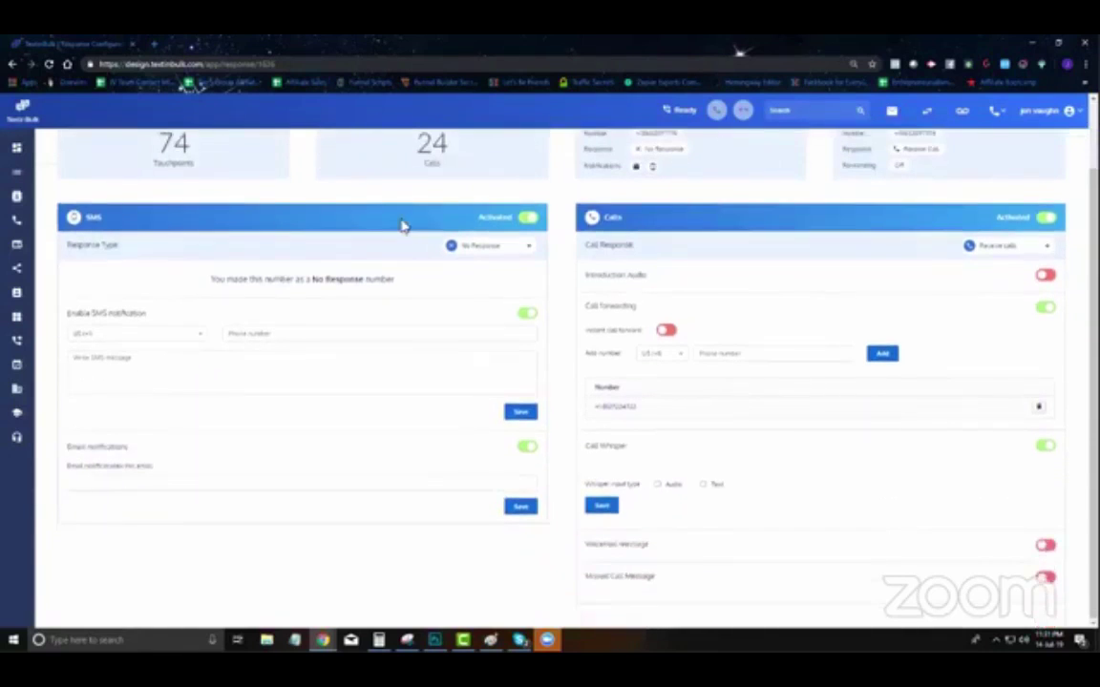
Step: Try the Auto Response type for the number's SMS and set it back to No Response
{"action": "left_click", "coordinate": [477, 248]}
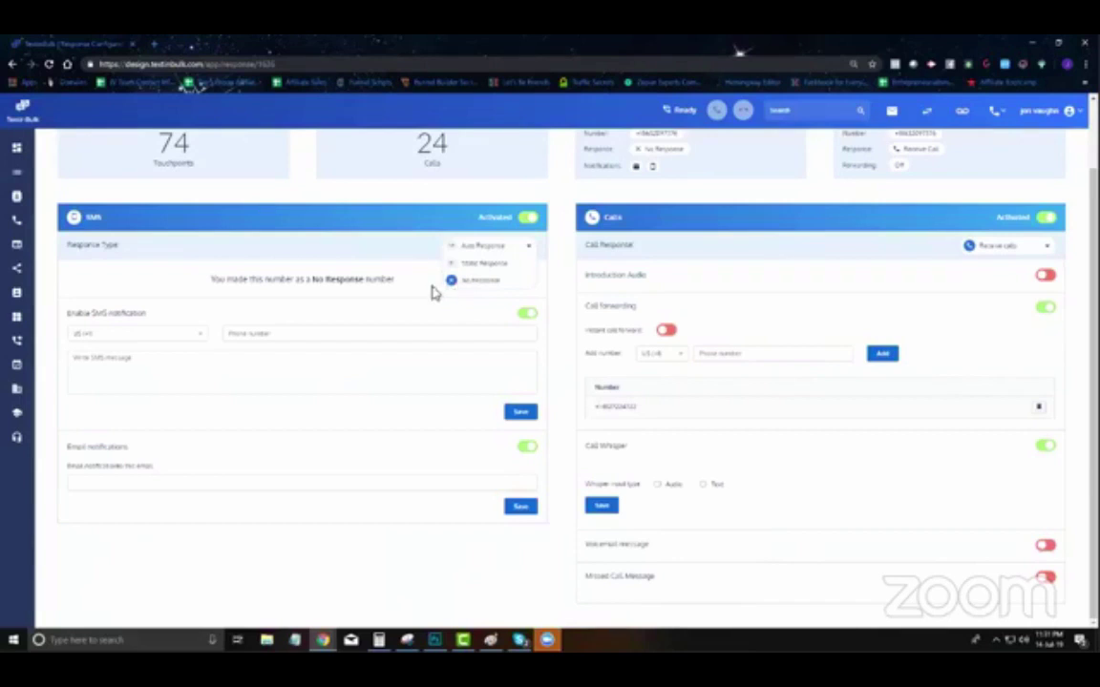
{"action": "left_click", "coordinate": [482, 246]}
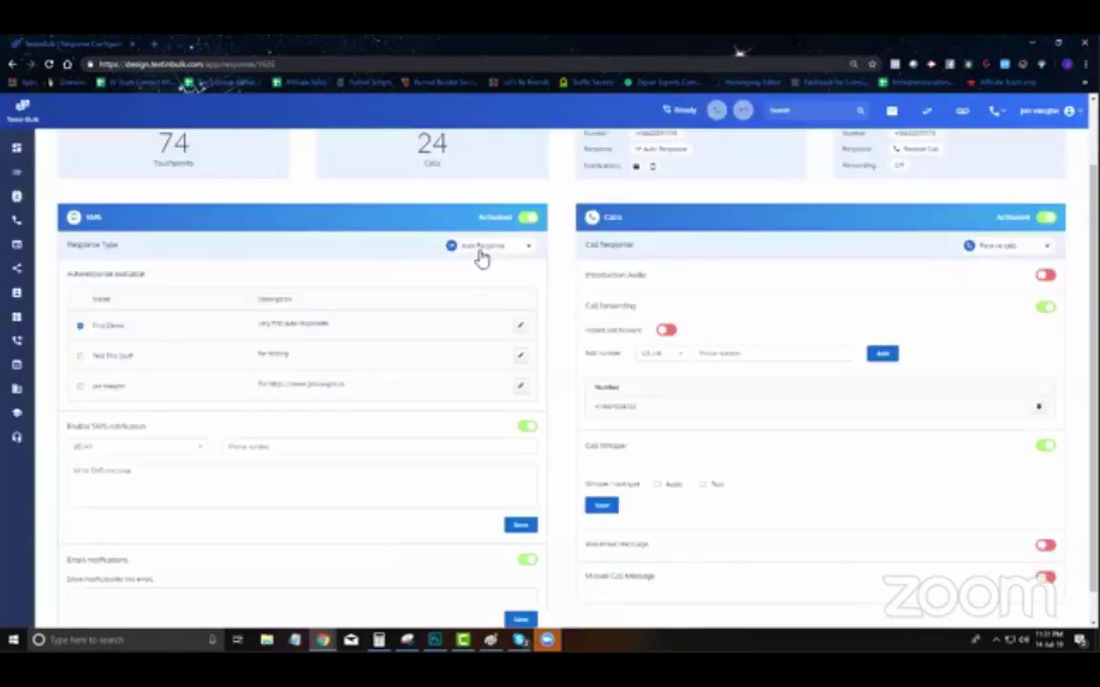
{"action": "left_click", "coordinate": [476, 250]}
{"action": "left_click", "coordinate": [470, 282]}
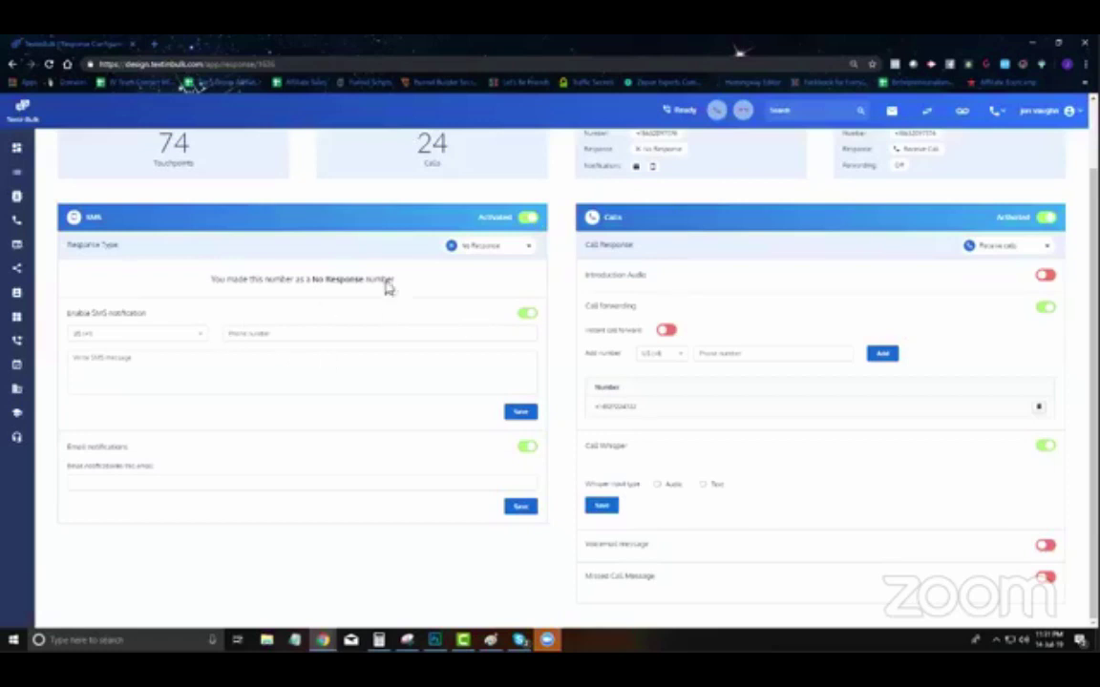
Step: Turn off the SMS and email notifications in the number's SMS settings
{"action": "scroll", "coordinate": [349, 258], "scroll_direction": "up", "scroll_amount": 1}
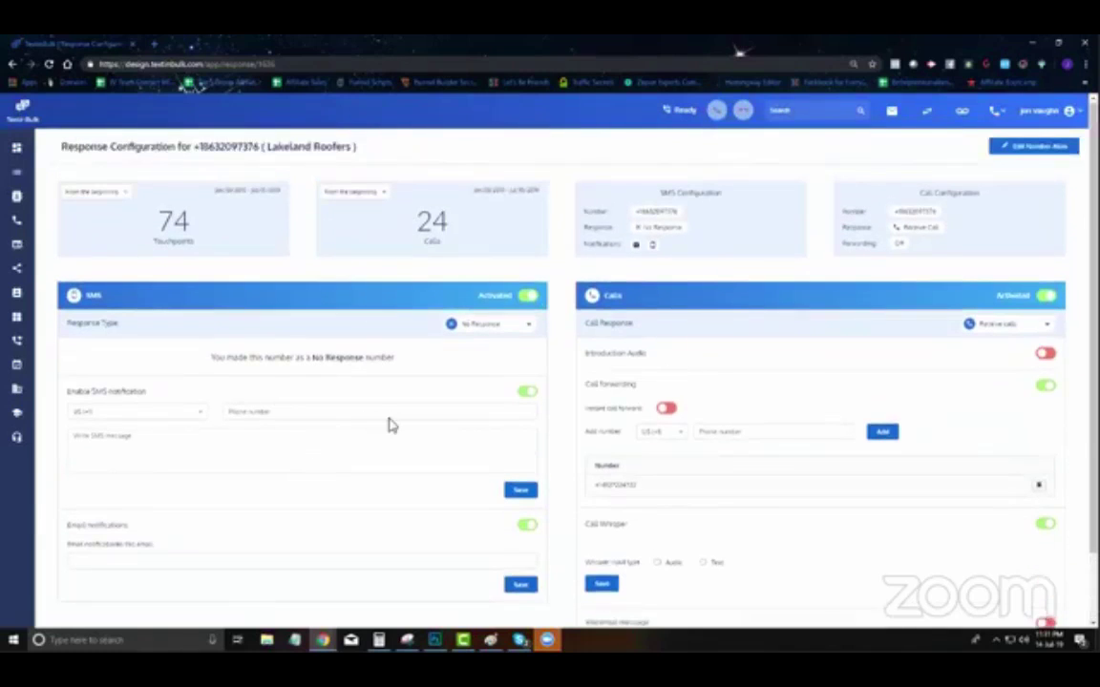
{"action": "scroll", "coordinate": [361, 395], "scroll_direction": "down", "scroll_amount": 1}
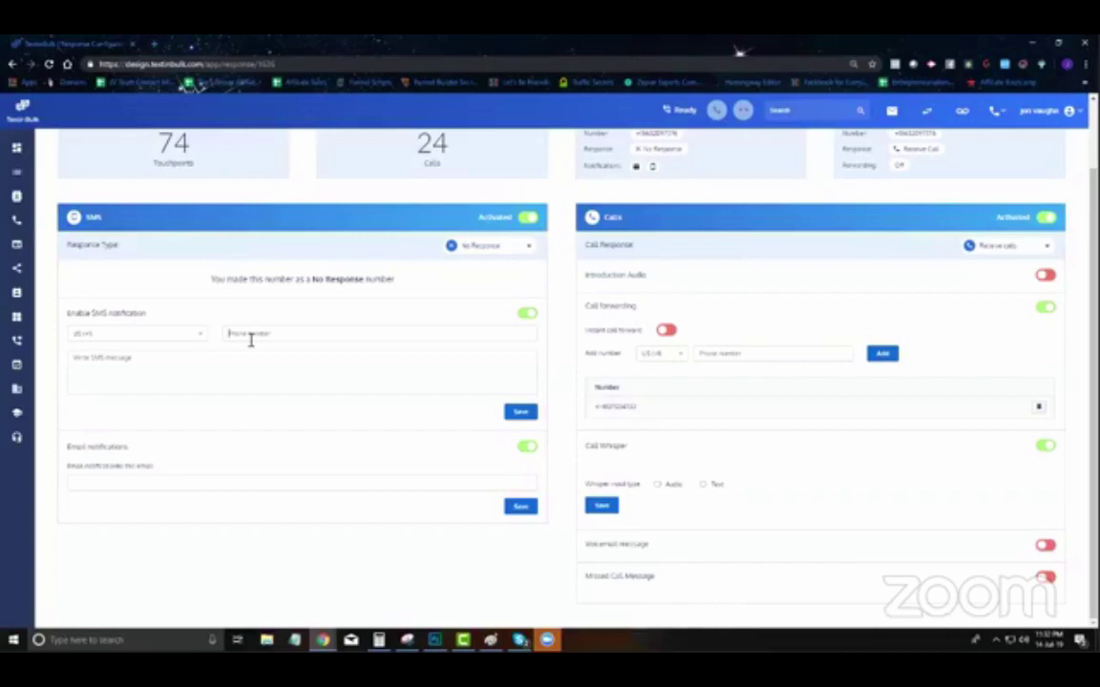
{"action": "left_click", "coordinate": [527, 315]}
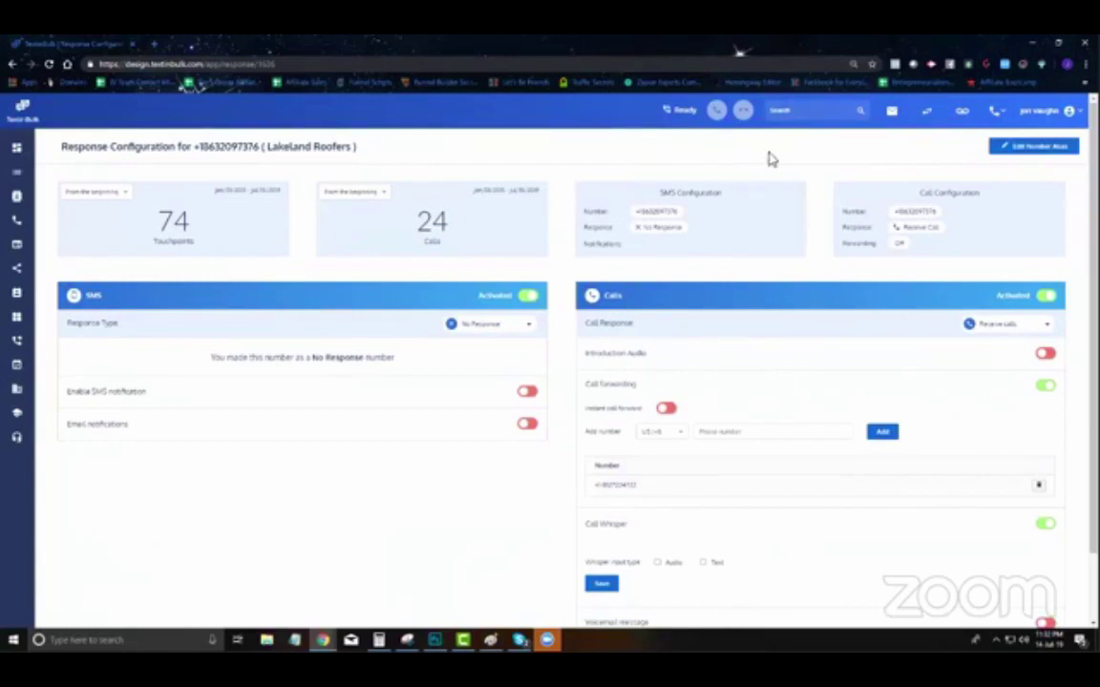
Step: View the call response options and the call forwarding settings of the number
{"action": "left_click", "coordinate": [1013, 333]}
{"action": "left_click", "coordinate": [983, 362]}
{"action": "scroll", "coordinate": [817, 347], "scroll_direction": "down", "scroll_amount": 1}
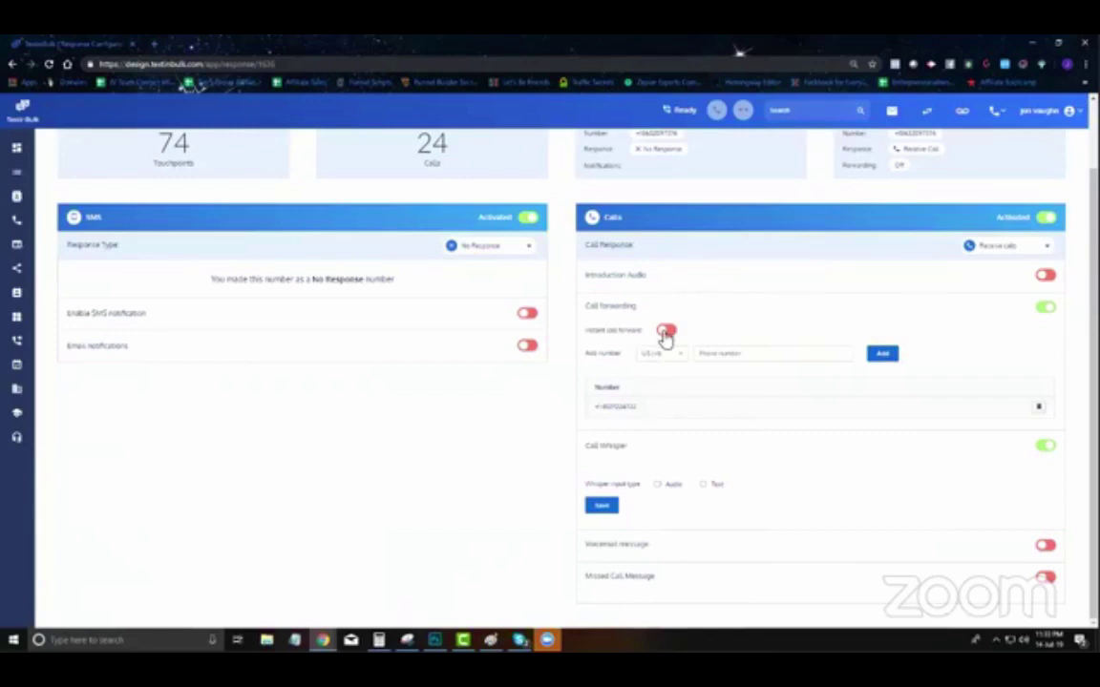
{"action": "scroll", "coordinate": [326, 307], "scroll_direction": "up", "scroll_amount": 2}
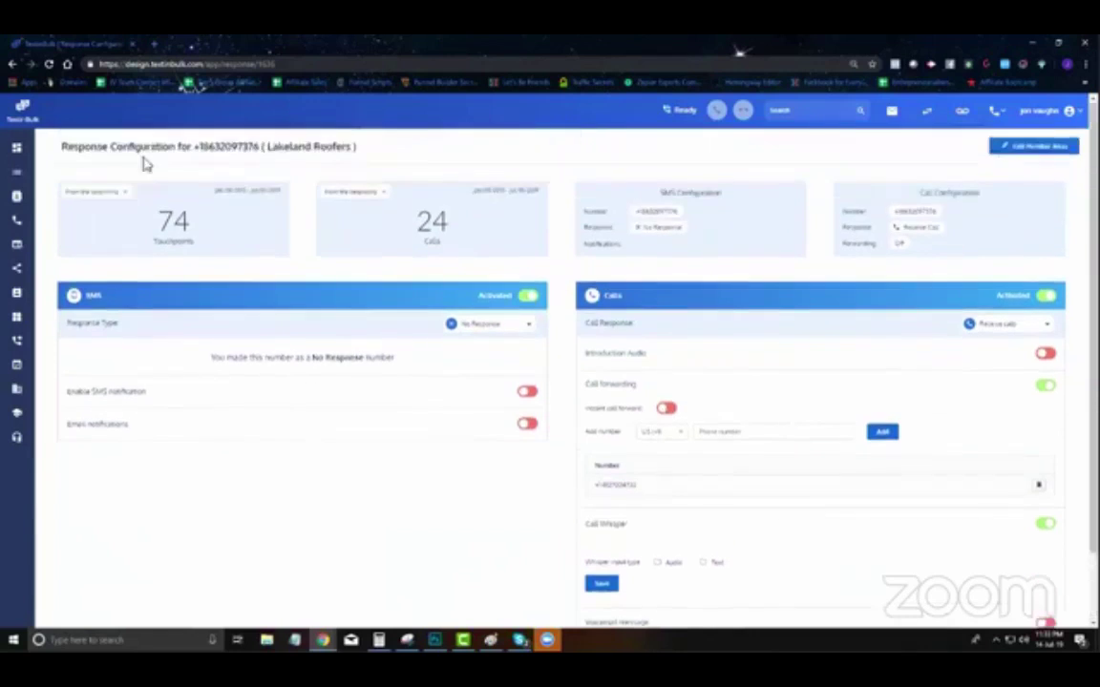
Step: Add a second US phone number to the call forwarding list
{"action": "scroll", "coordinate": [487, 333], "scroll_direction": "down", "scroll_amount": 1}
{"action": "scroll", "coordinate": [487, 333], "scroll_direction": "down", "scroll_amount": 1}
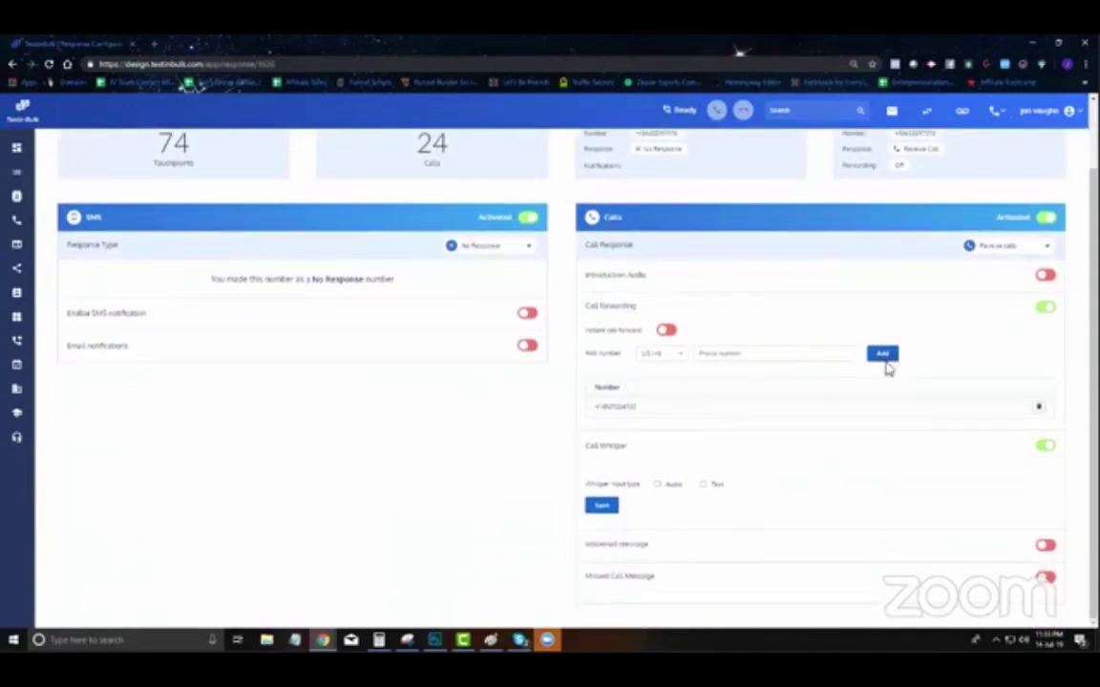
{"action": "left_click", "coordinate": [803, 363]}
{"action": "type", "text": "3333333334"}
{"action": "left_click", "coordinate": [880, 355]}
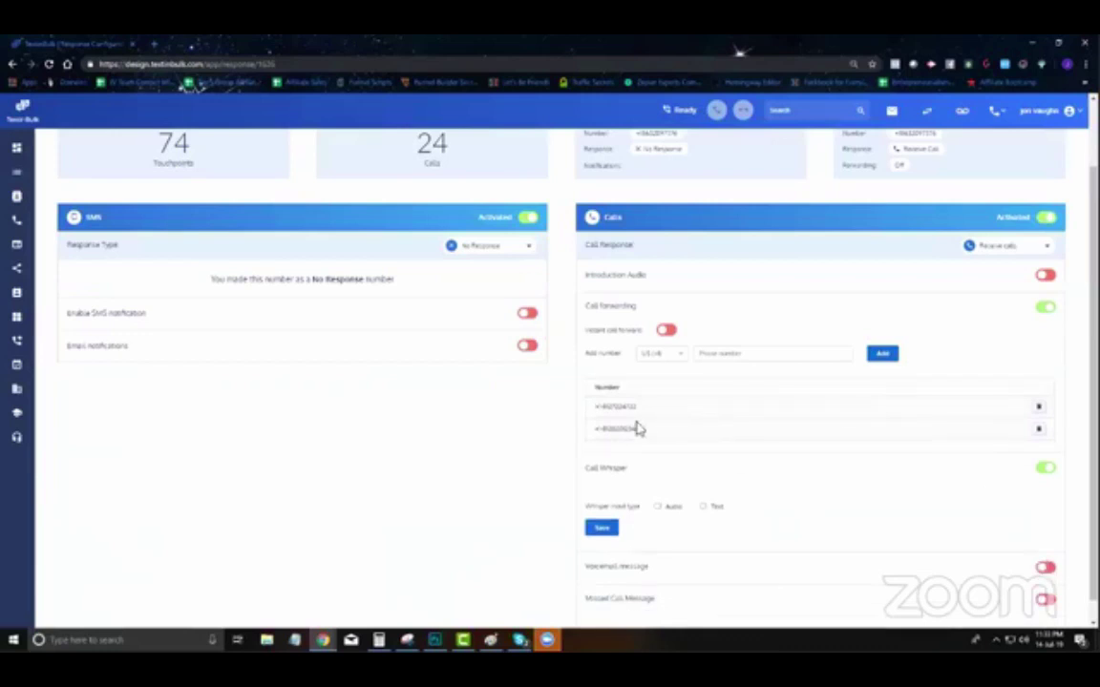
Step: Compare the configured number with its forwarding numbers and delete the second forwarding number
{"action": "left_click_drag", "start_coordinate": [635, 408], "coordinate": [626, 410]}
{"action": "scroll", "coordinate": [477, 325], "scroll_direction": "up", "scroll_amount": 2}
{"action": "left_click", "coordinate": [256, 146]}
{"action": "left_click_drag", "start_coordinate": [256, 146], "coordinate": [197, 151]}
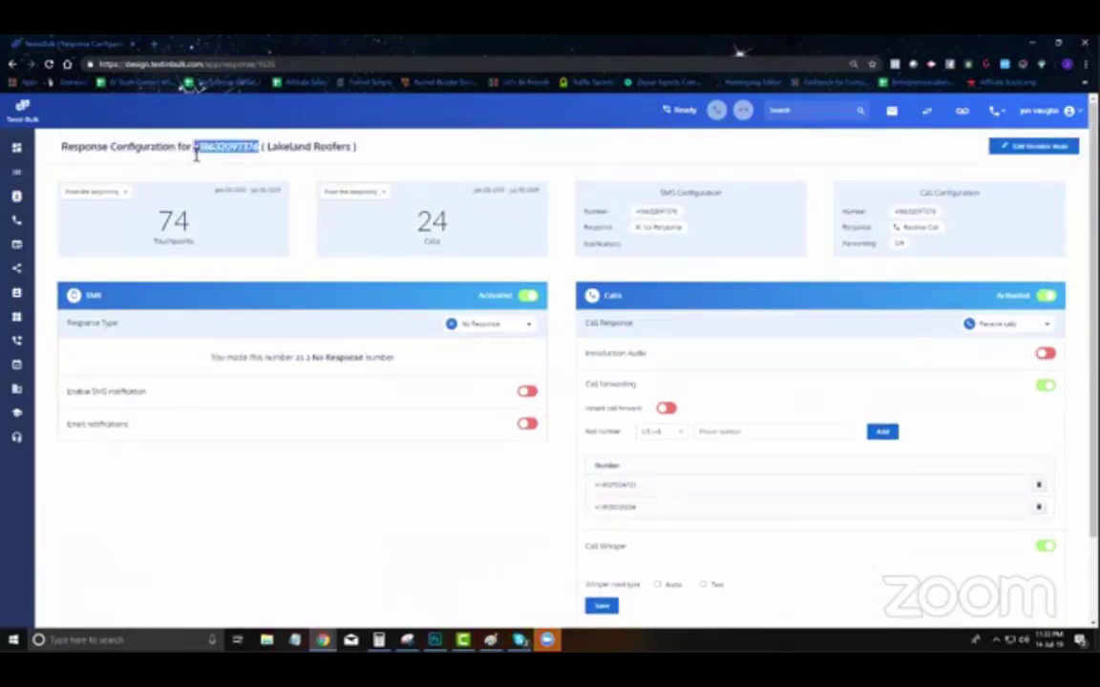
{"action": "scroll", "coordinate": [542, 361], "scroll_direction": "down", "scroll_amount": 3}
{"action": "double_click", "coordinate": [614, 385]}
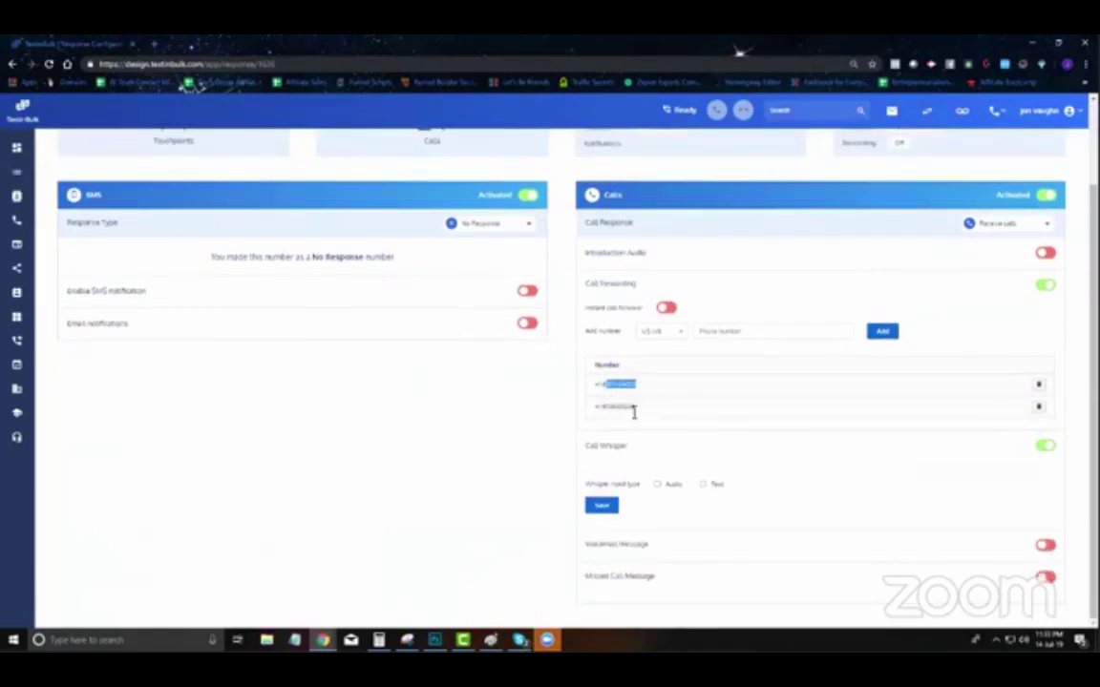
{"action": "left_click_drag", "start_coordinate": [626, 408], "coordinate": [666, 430]}
{"action": "left_click", "coordinate": [1038, 408]}
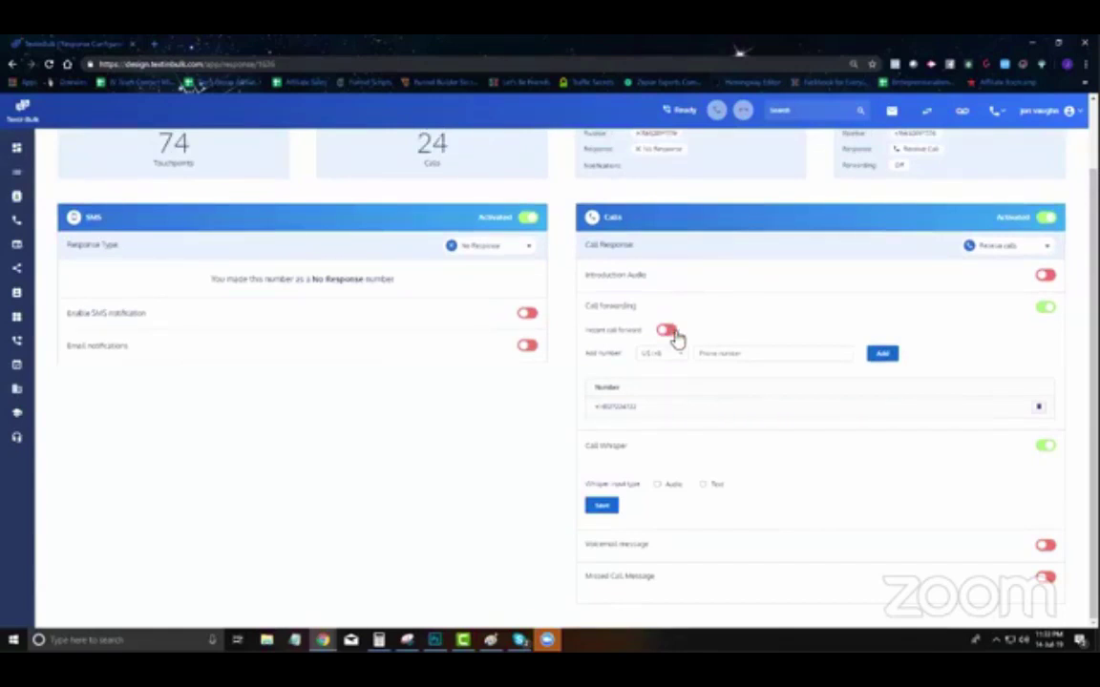
Step: Turn off Call Whisper in the number's call settings
{"action": "scroll", "coordinate": [674, 336], "scroll_direction": "up", "scroll_amount": 2}
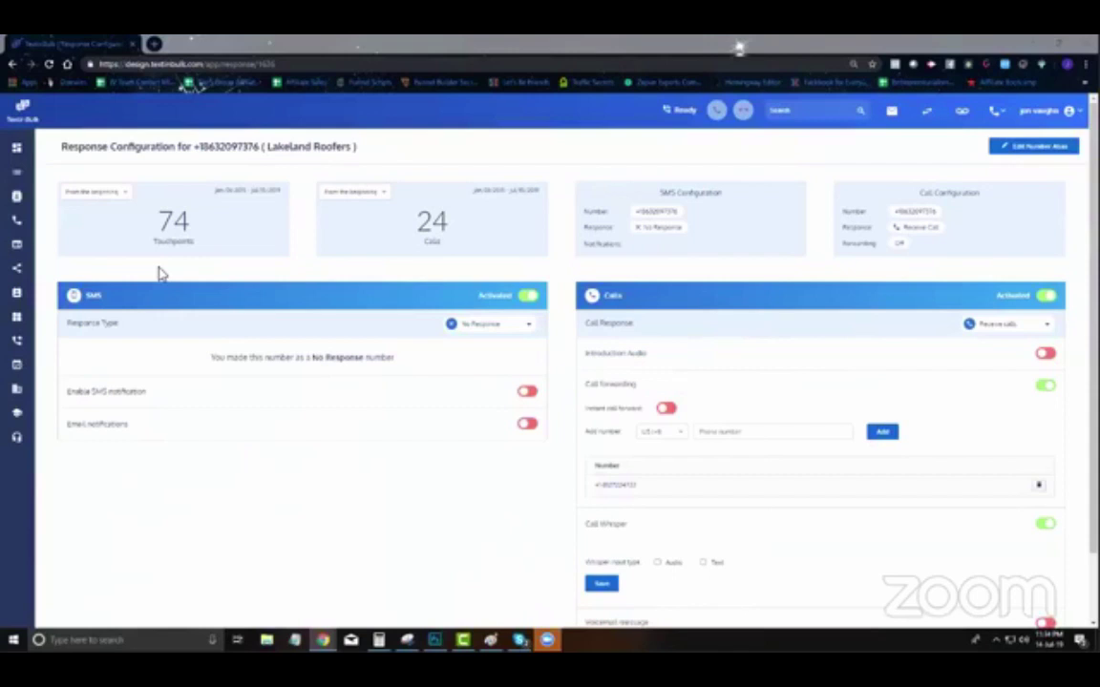
{"action": "left_click", "coordinate": [532, 140]}
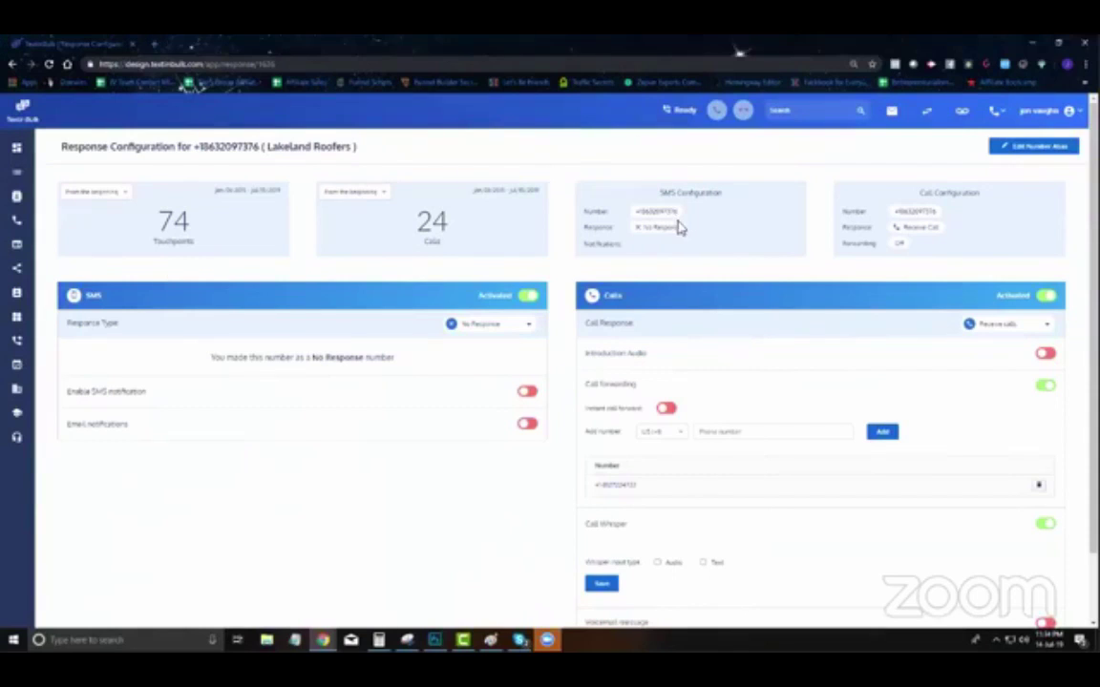
{"action": "scroll", "coordinate": [754, 334], "scroll_direction": "down", "scroll_amount": 2}
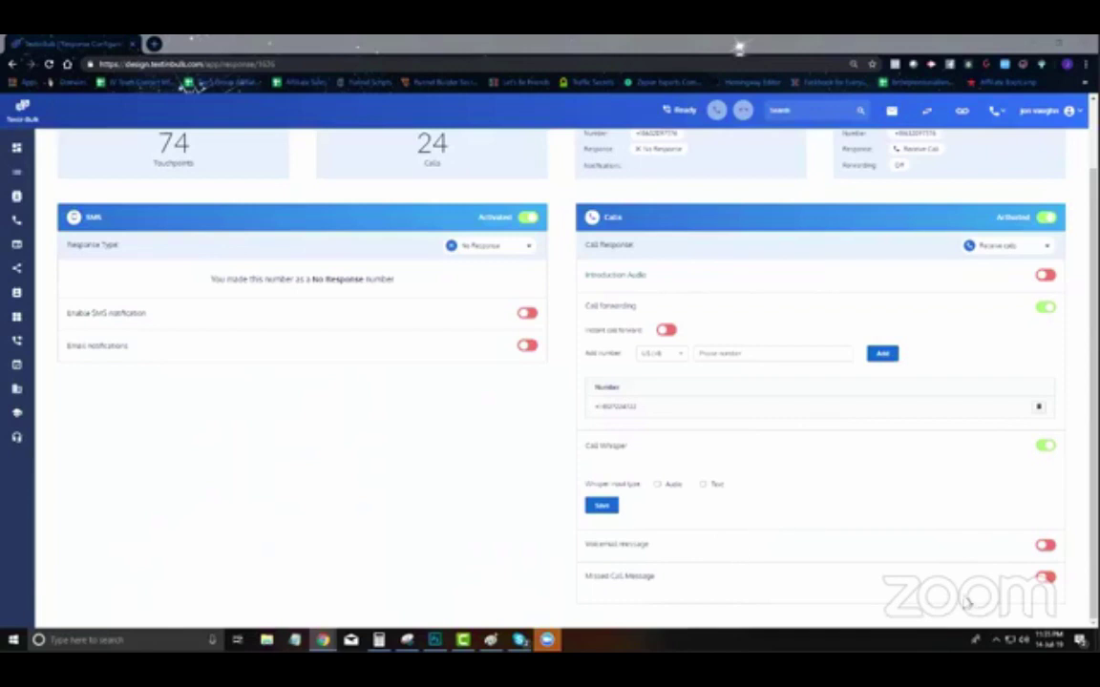
{"action": "left_click", "coordinate": [1045, 451]}
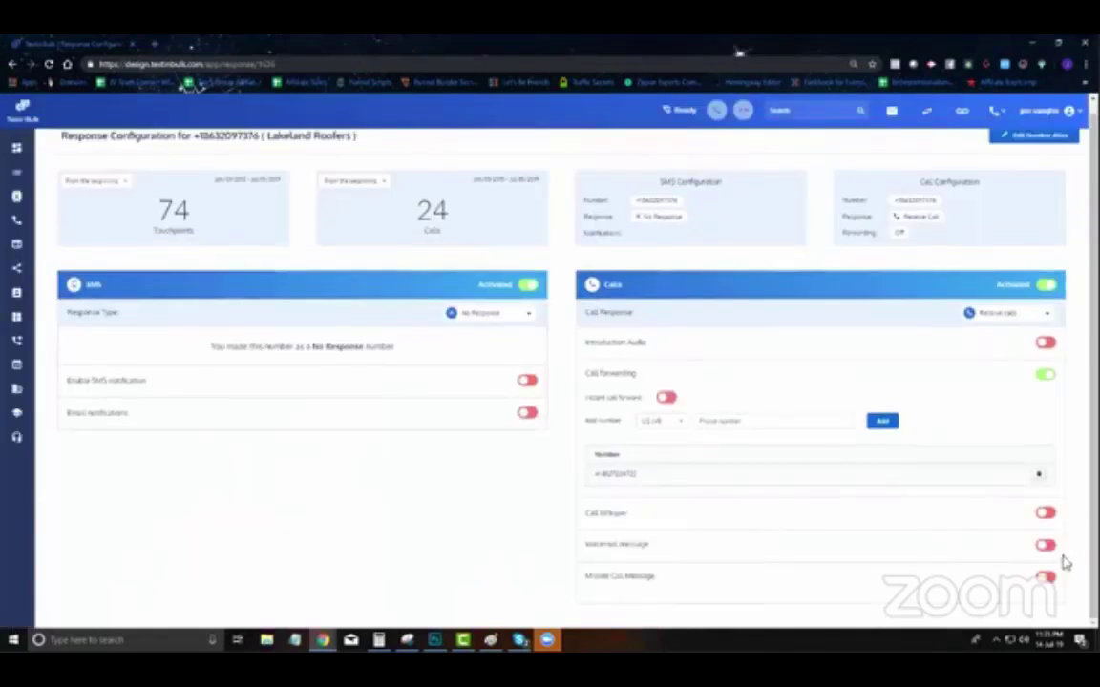
Step: Enable the voicemail message and the text sent after voicemail, and view their audio upload and message options
{"action": "left_click", "coordinate": [1045, 546]}
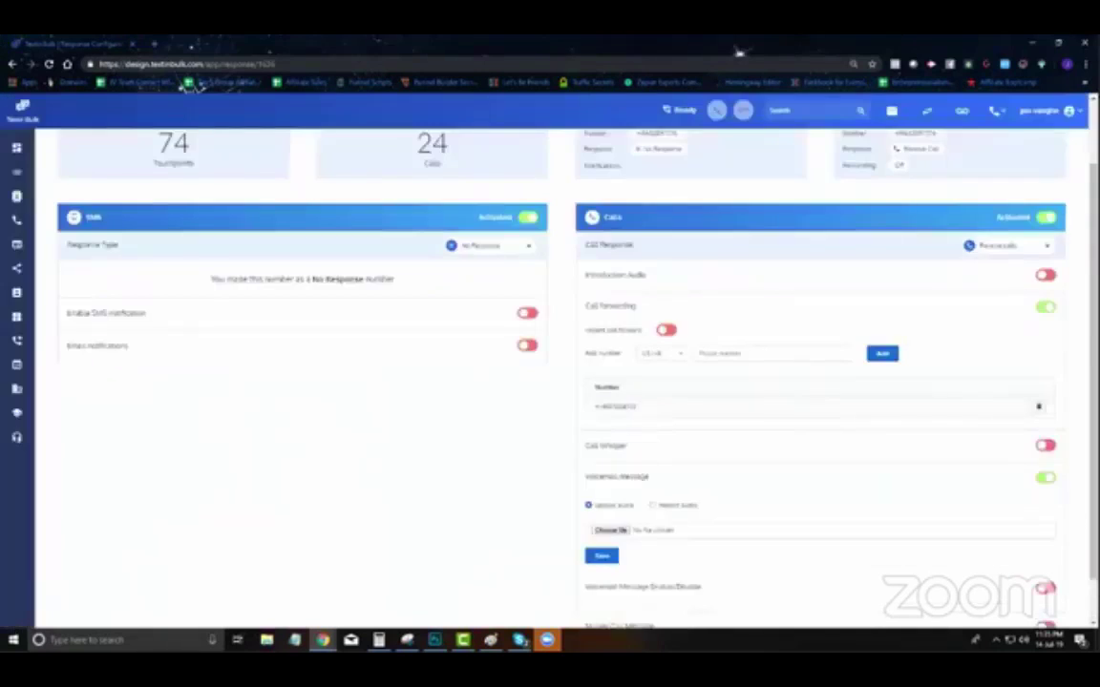
{"action": "scroll", "coordinate": [805, 427], "scroll_direction": "down", "scroll_amount": 1}
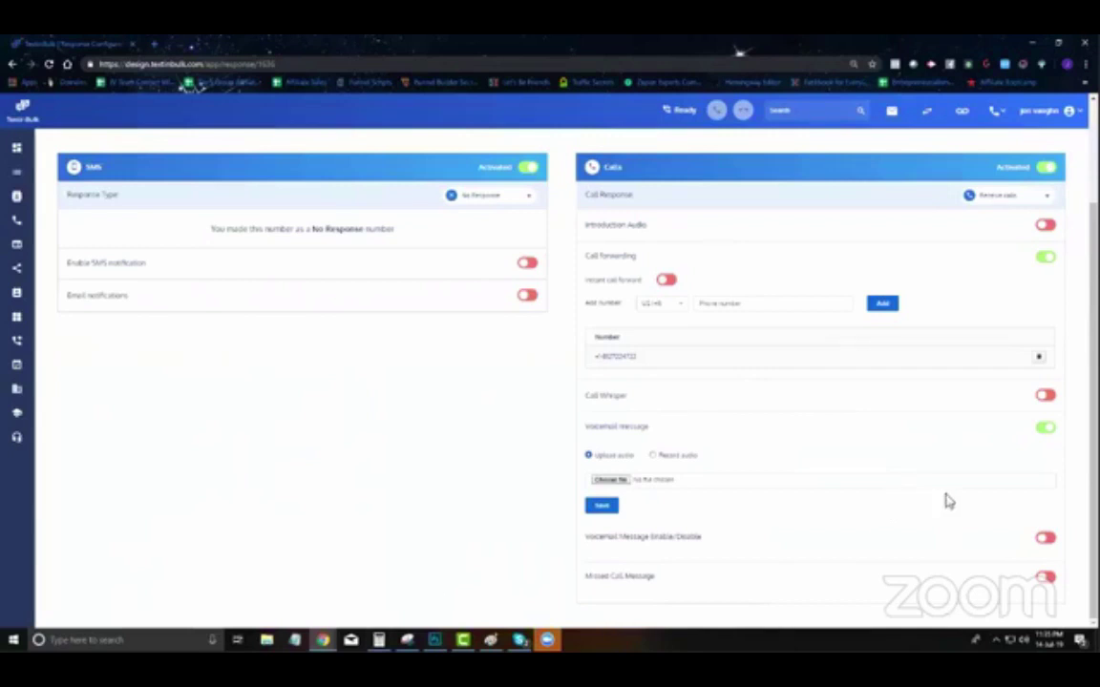
{"action": "left_click", "coordinate": [1047, 539]}
{"action": "left_click", "coordinate": [551, 401]}
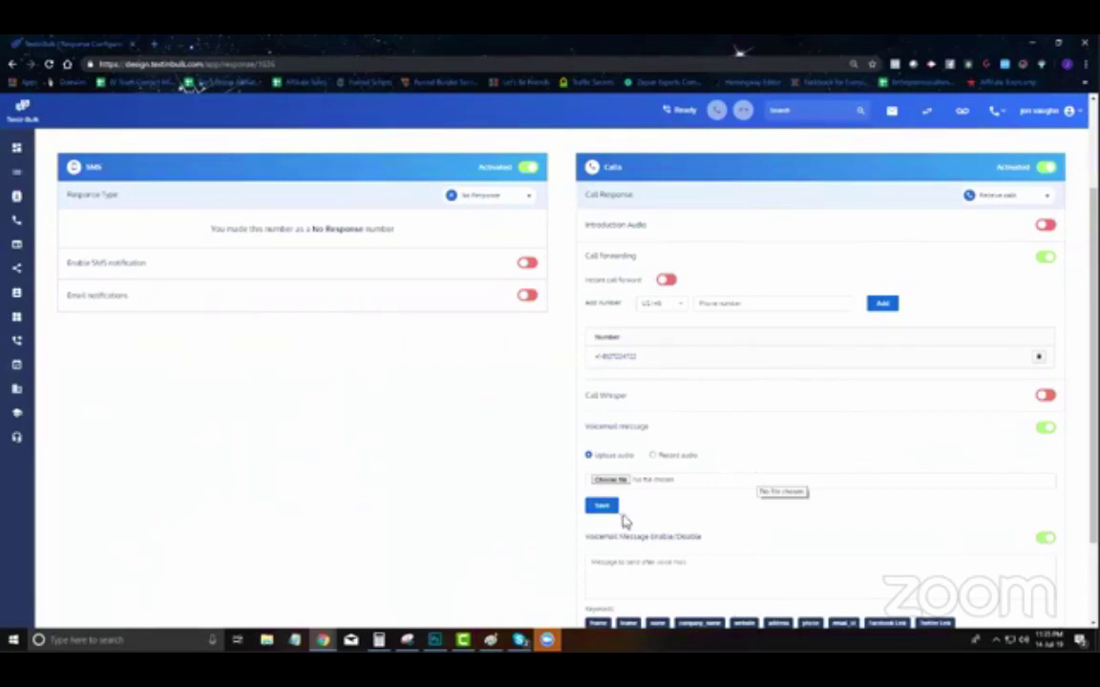
{"action": "scroll", "coordinate": [650, 530], "scroll_direction": "down", "scroll_amount": 1}
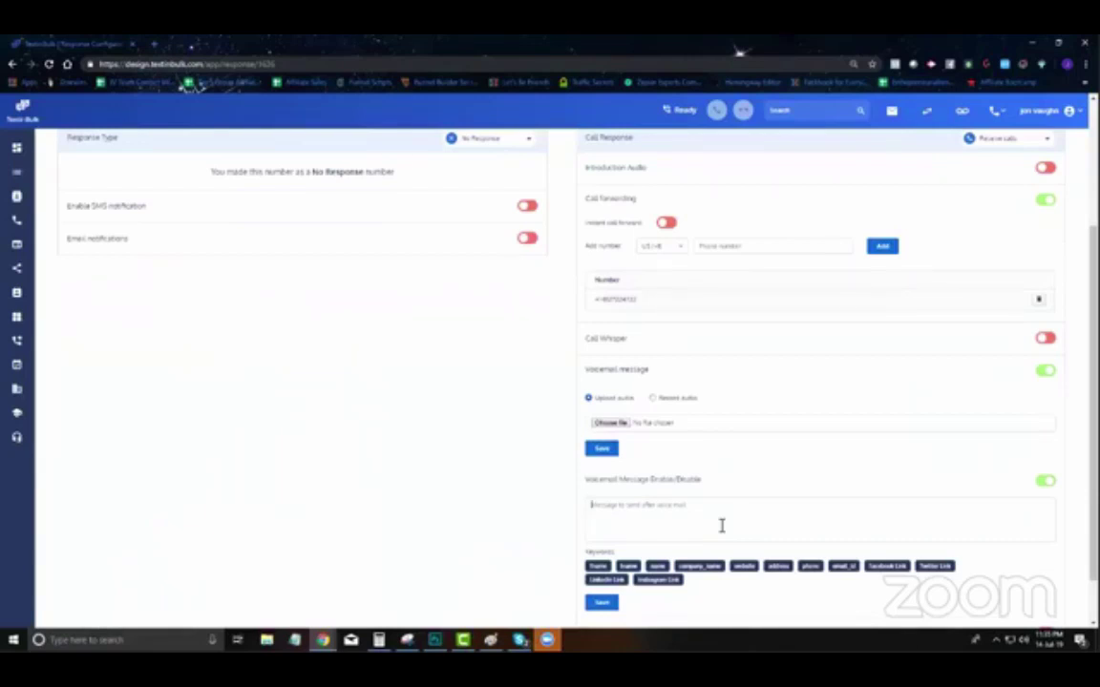
{"action": "left_click", "coordinate": [722, 525]}
Step: Disable the text sent after voicemail and the voicemail message itself
{"action": "left_click", "coordinate": [1044, 483]}
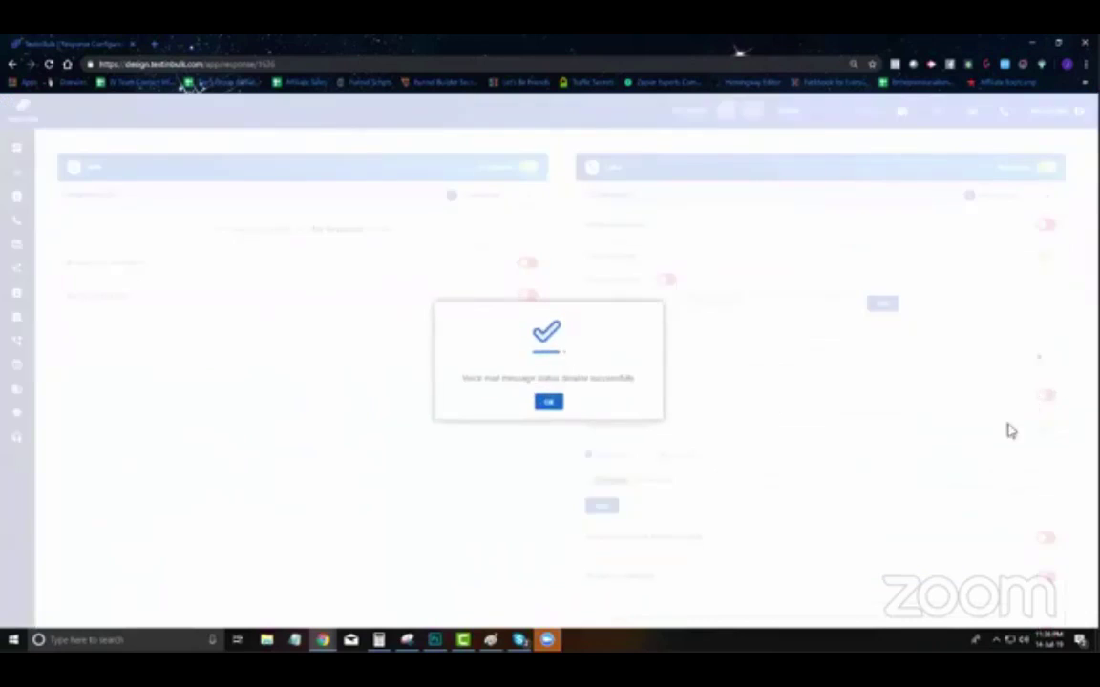
{"action": "left_click", "coordinate": [554, 402]}
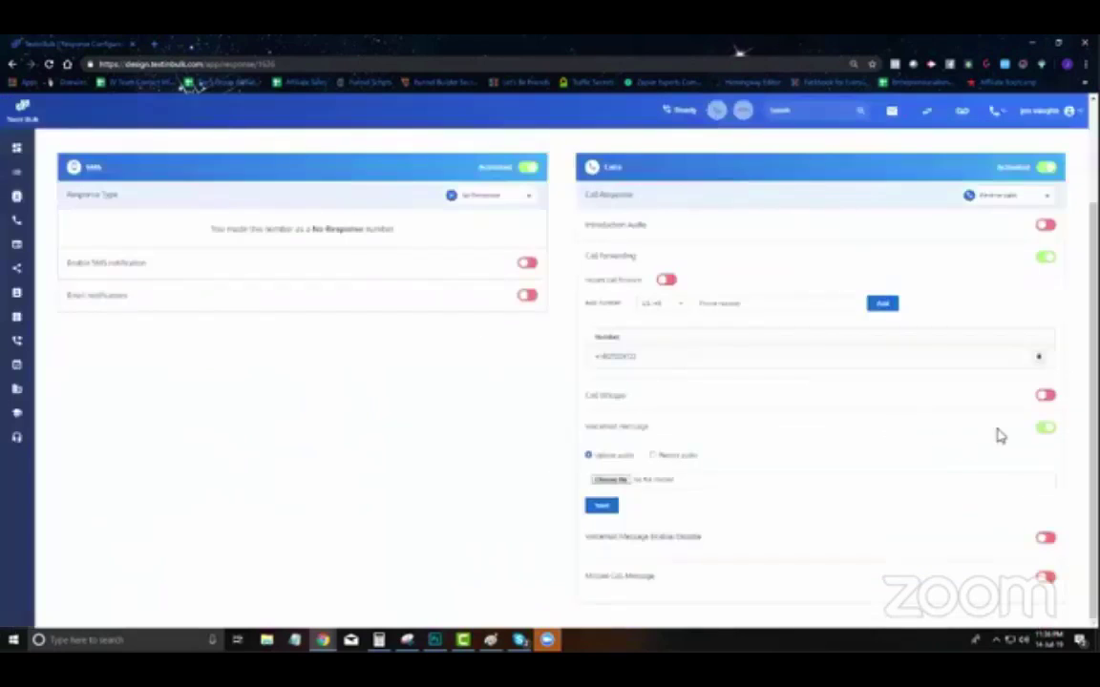
{"action": "left_click", "coordinate": [1044, 431]}
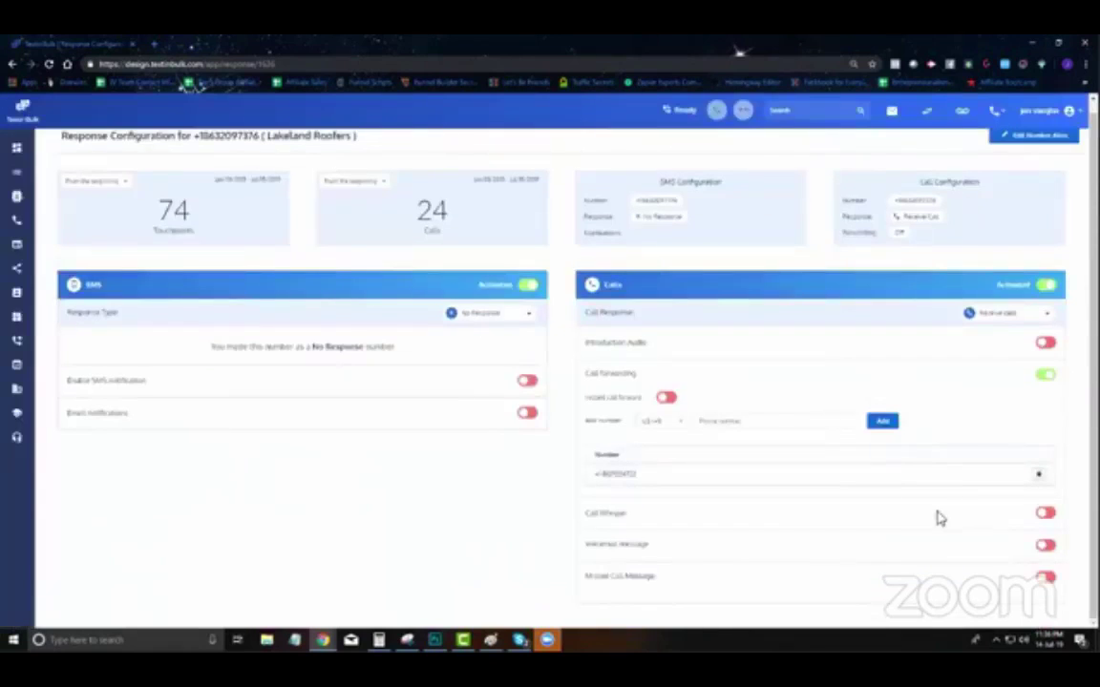
Step: Enable the Missed Call Message to show its message box and keywords
{"action": "left_click", "coordinate": [1047, 578]}
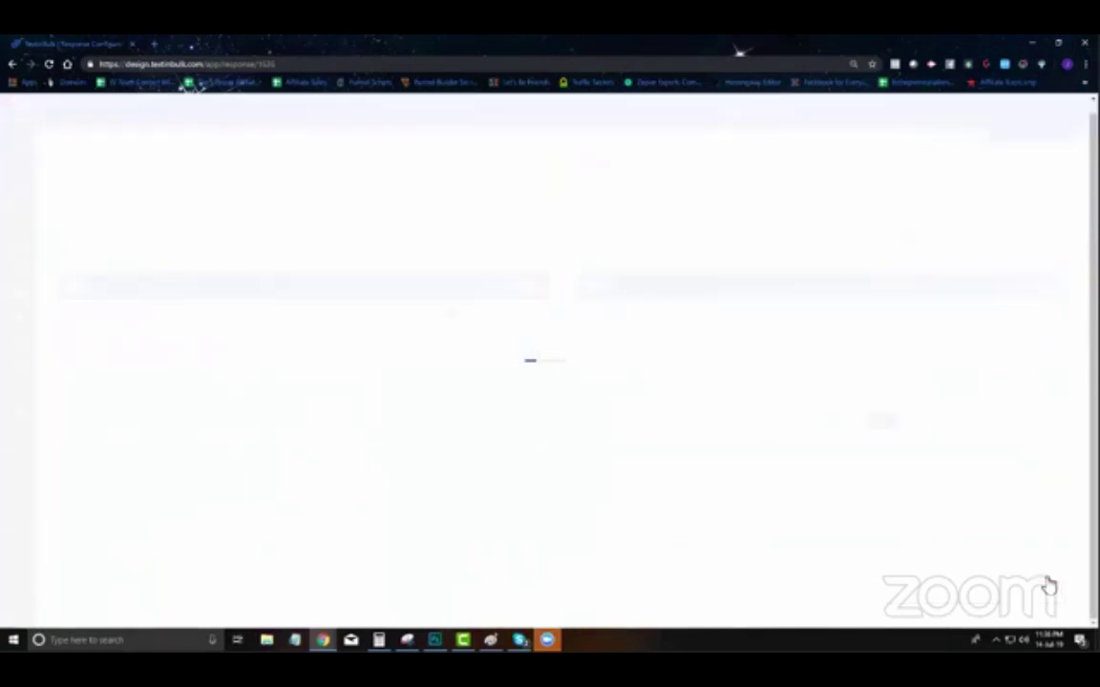
{"action": "left_click", "coordinate": [552, 402]}
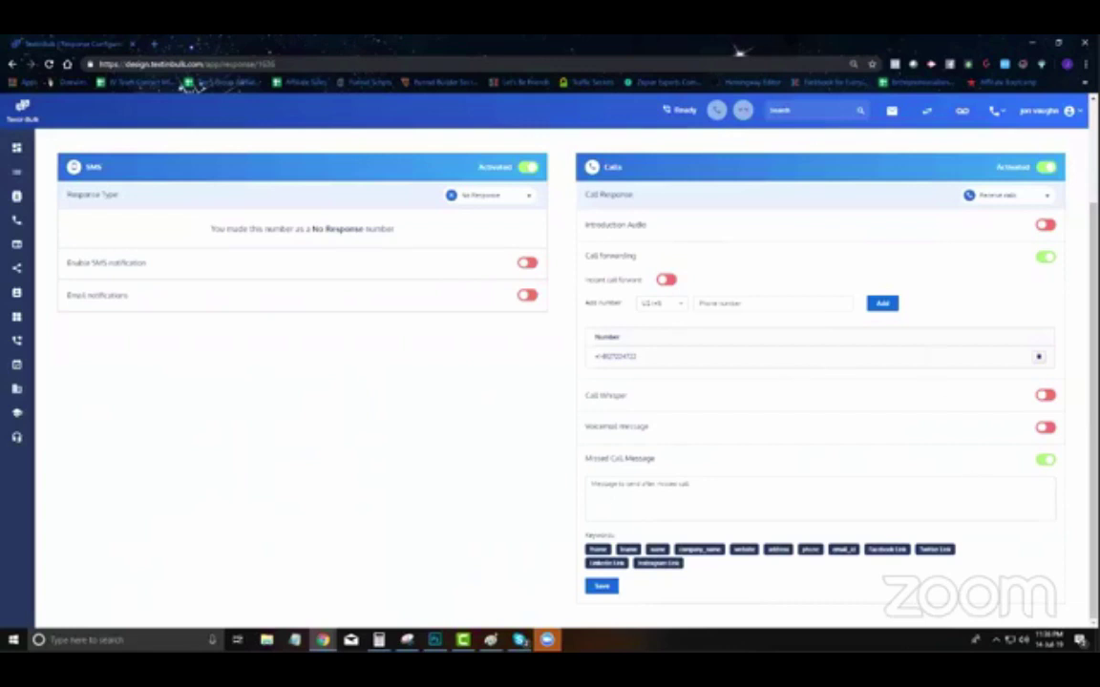
Step: Disable the Missed Call Message and show the available call response types for the number
{"action": "left_click", "coordinate": [1046, 461]}
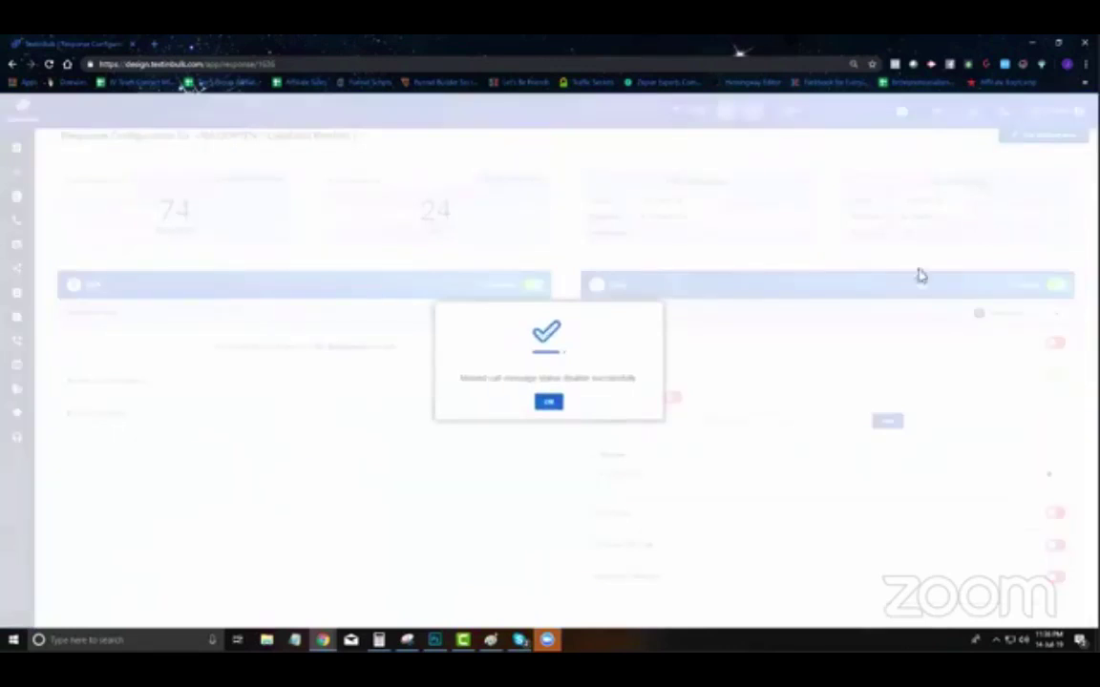
{"action": "left_click", "coordinate": [548, 402]}
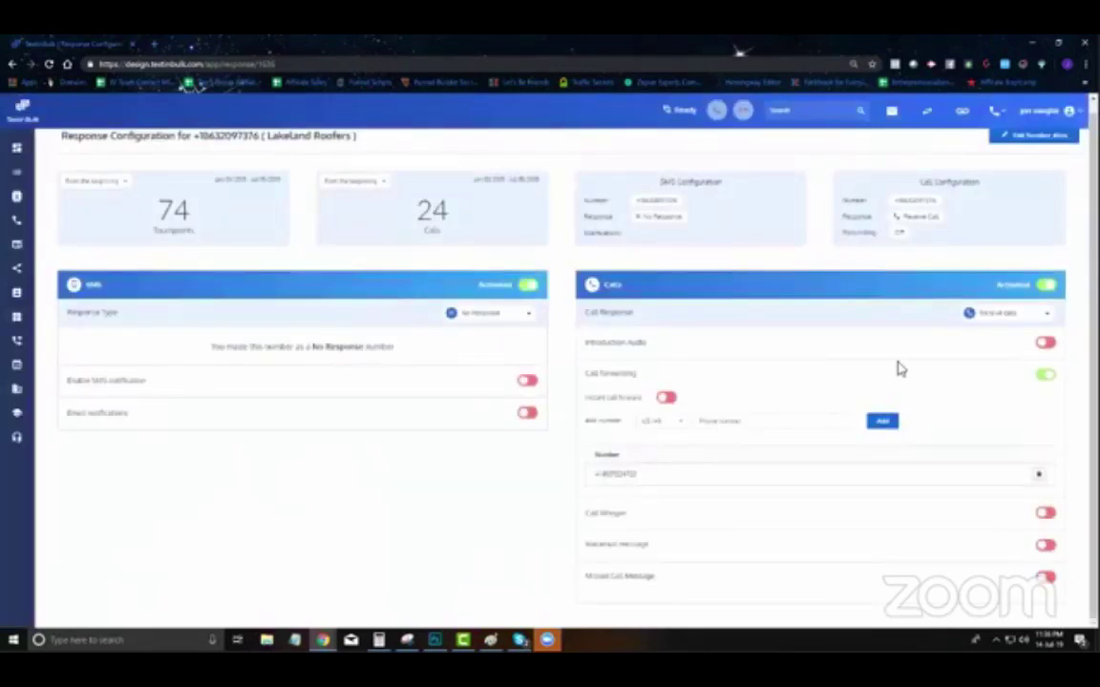
{"action": "left_click", "coordinate": [1000, 326]}
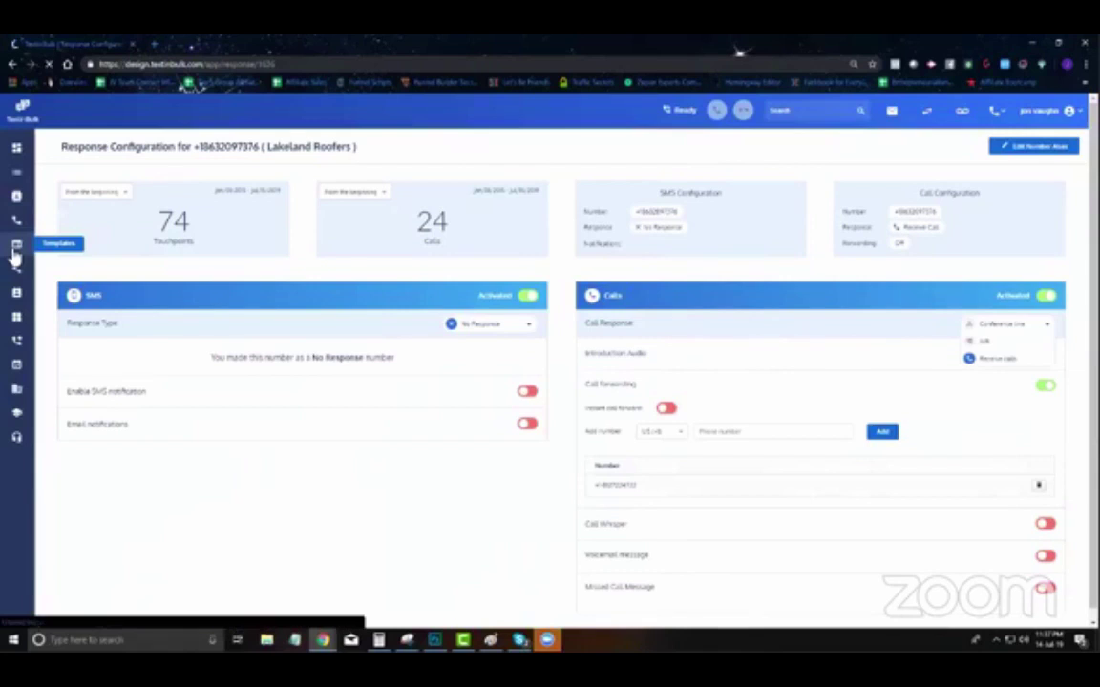
Step: Review the SMS and audio templates, including the form for adding a new template of each type
{"action": "left_click", "coordinate": [9, 254]}
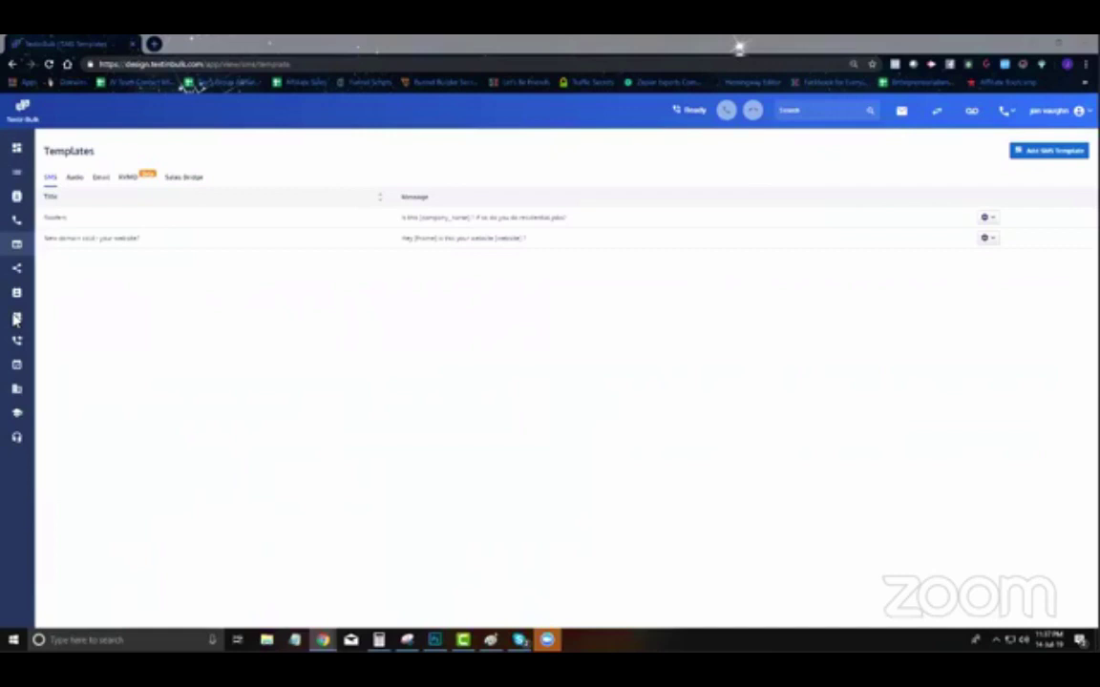
{"action": "left_click", "coordinate": [1060, 153]}
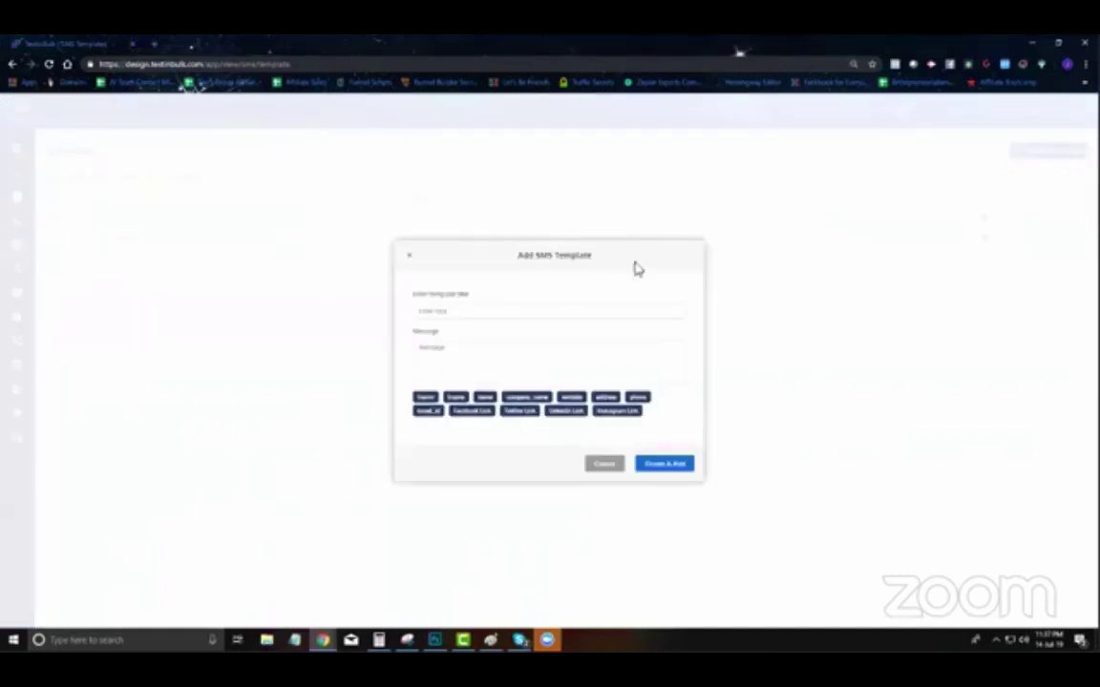
{"action": "left_click", "coordinate": [605, 466]}
{"action": "left_click", "coordinate": [78, 179]}
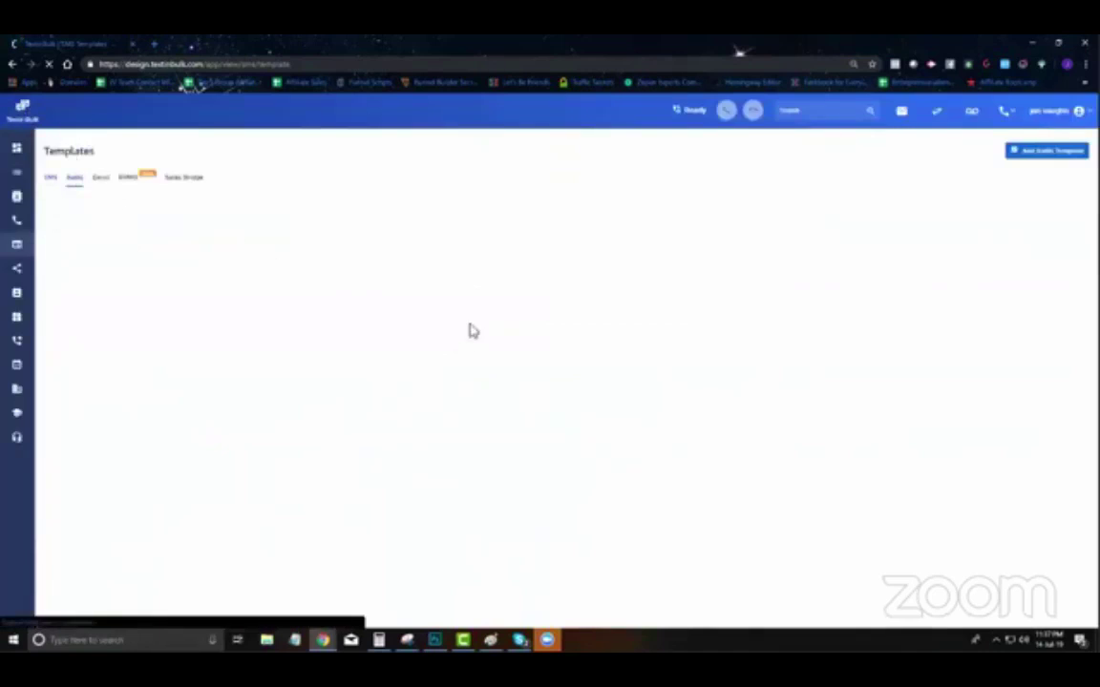
{"action": "left_click", "coordinate": [1032, 153]}
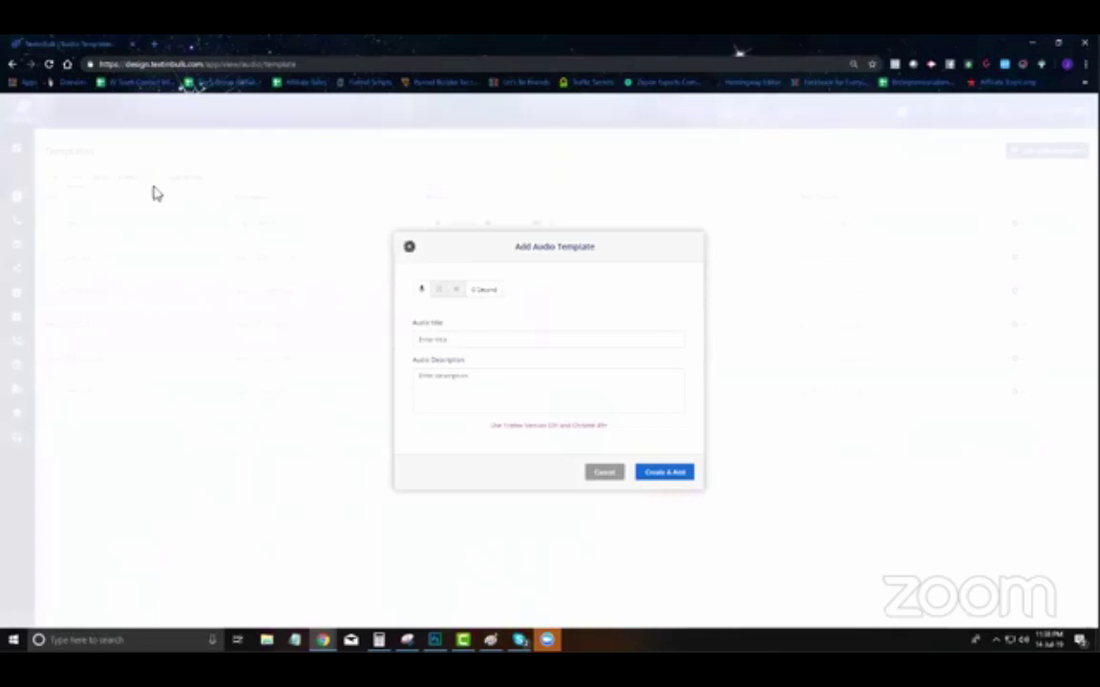
{"action": "left_click", "coordinate": [153, 194]}
Step: Examine the form for adding an email template, and view the RVMD and Sales Bridge template lists
{"action": "left_click", "coordinate": [103, 181]}
{"action": "left_click", "coordinate": [1044, 151]}
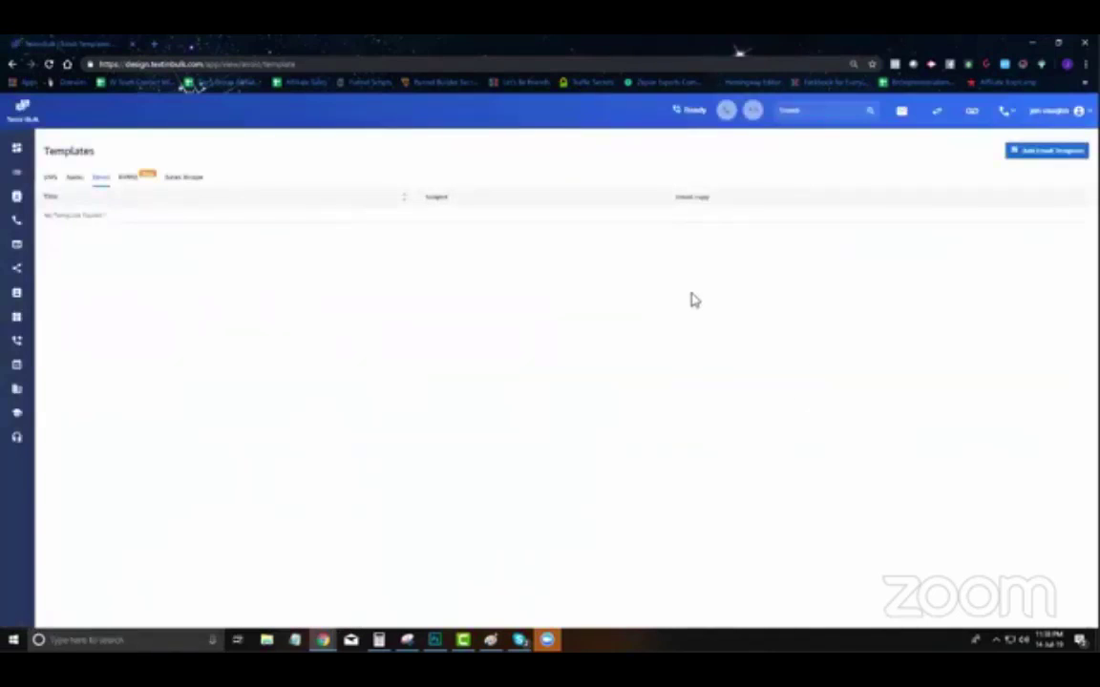
{"action": "left_click", "coordinate": [1055, 153]}
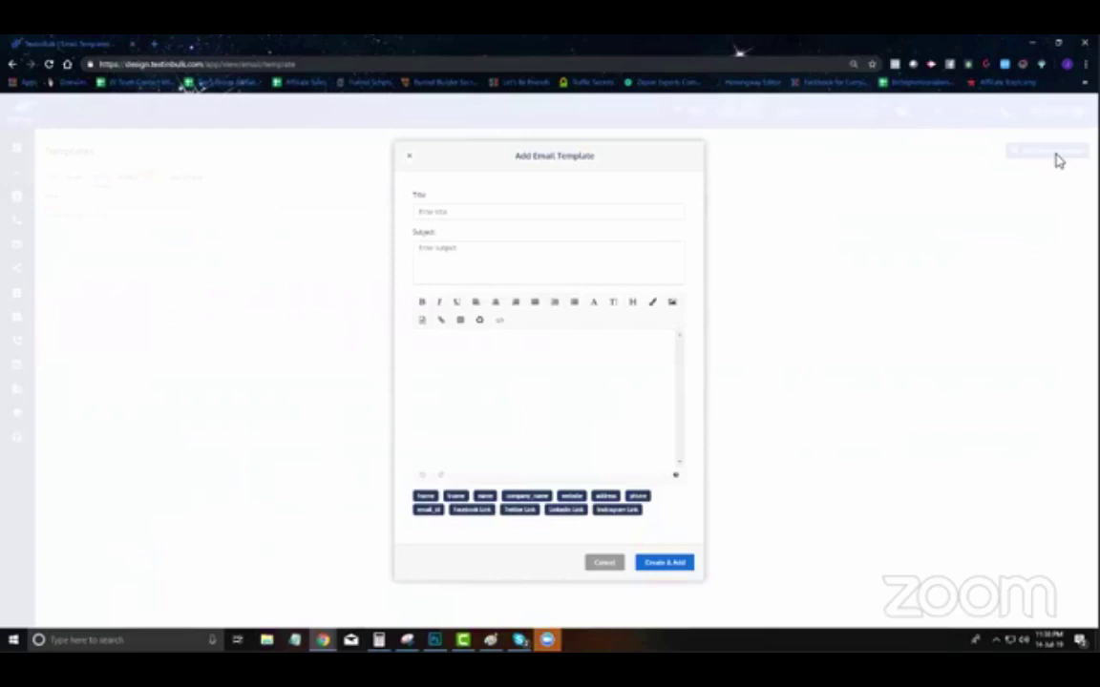
{"action": "left_click", "coordinate": [408, 157]}
{"action": "left_click", "coordinate": [140, 187]}
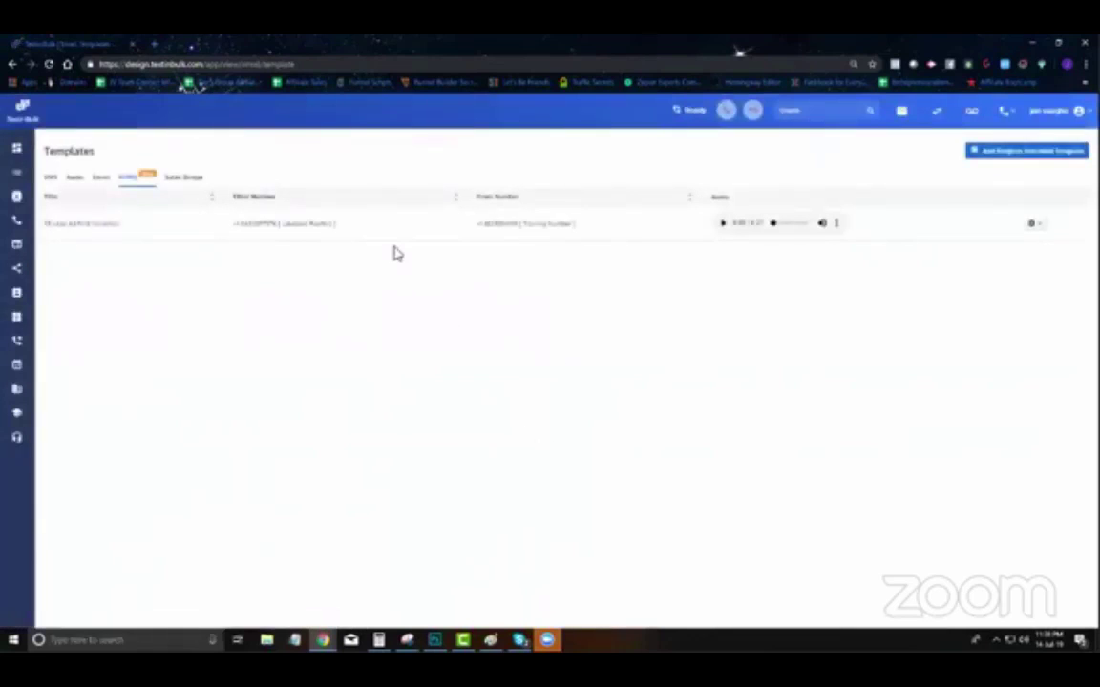
{"action": "left_click", "coordinate": [179, 185]}
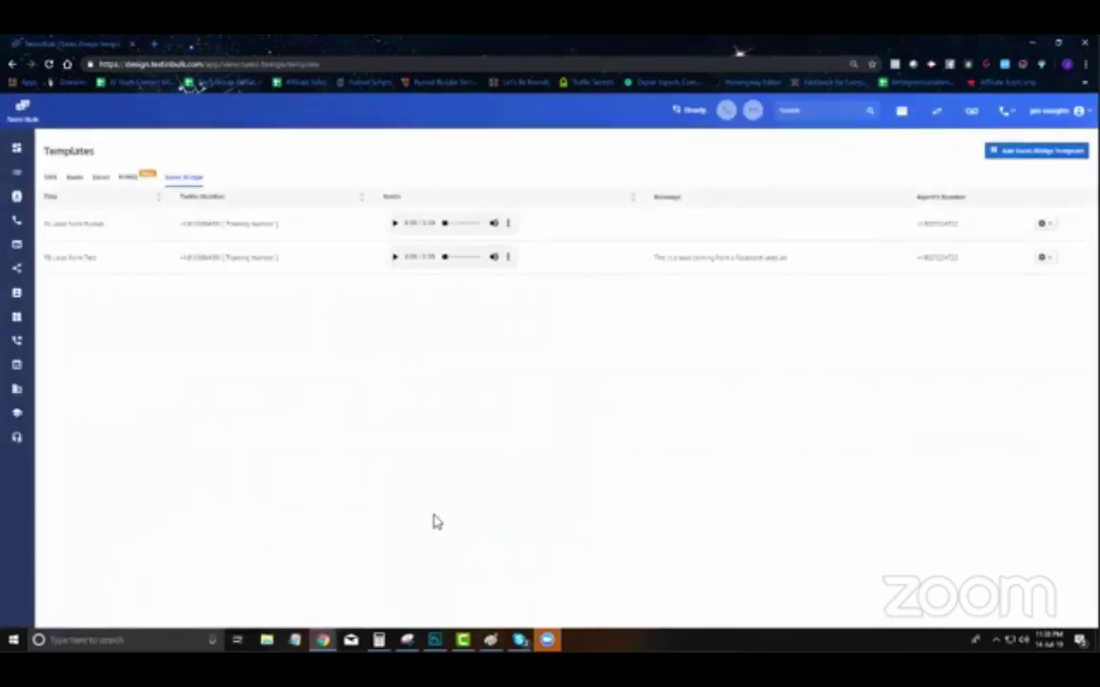
Step: Open the structure of the "Scheduled Call - Lead Gen" IVR from the IVR list
{"action": "left_click", "coordinate": [24, 274]}
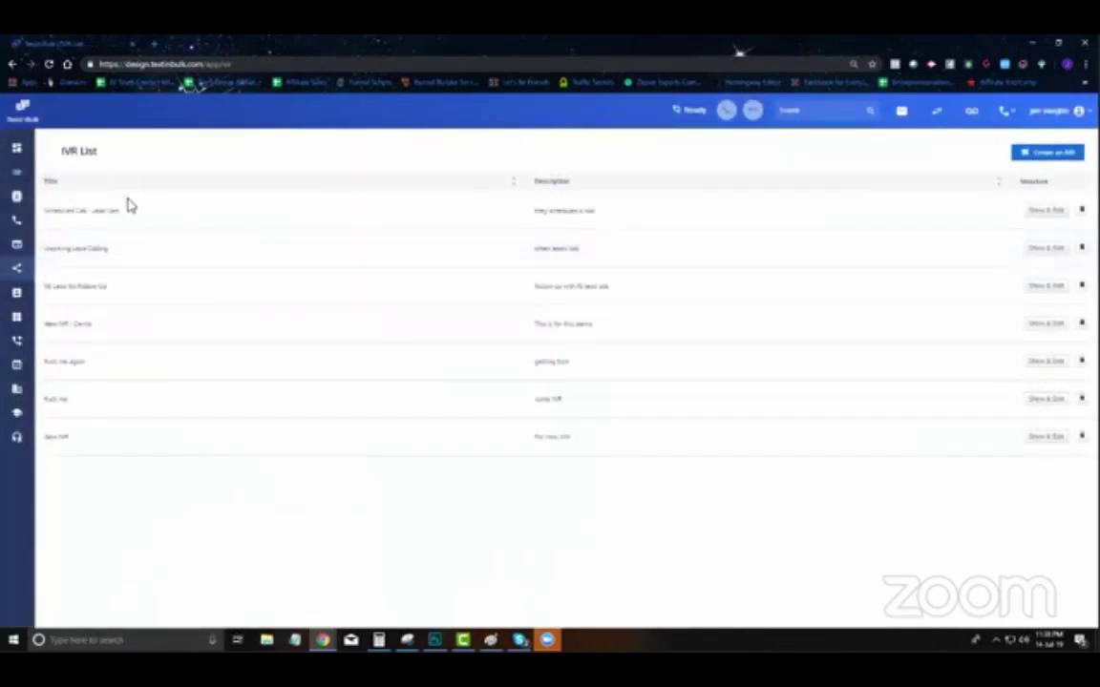
{"action": "left_click_drag", "start_coordinate": [119, 211], "coordinate": [46, 211]}
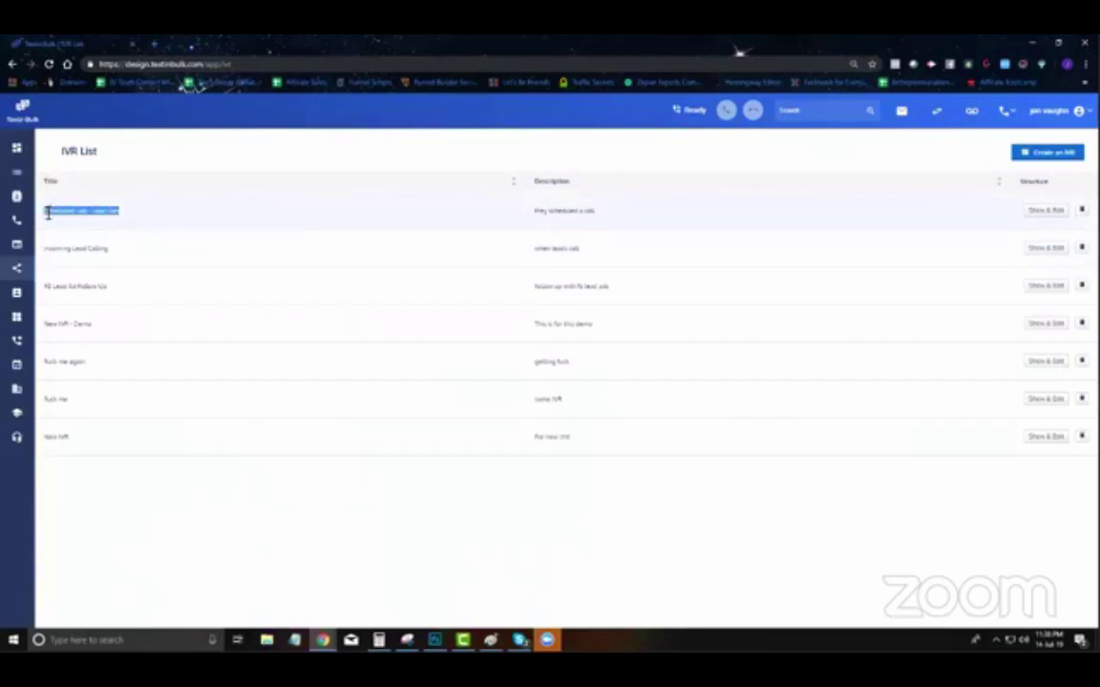
{"action": "left_click", "coordinate": [139, 221]}
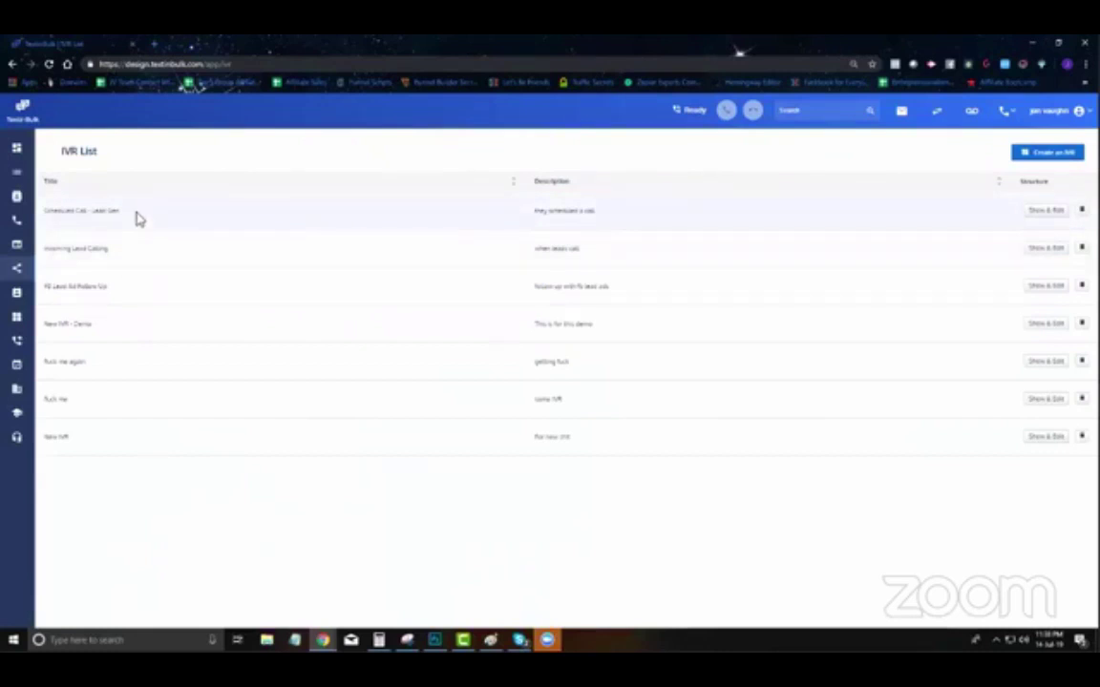
{"action": "left_click", "coordinate": [1034, 212]}
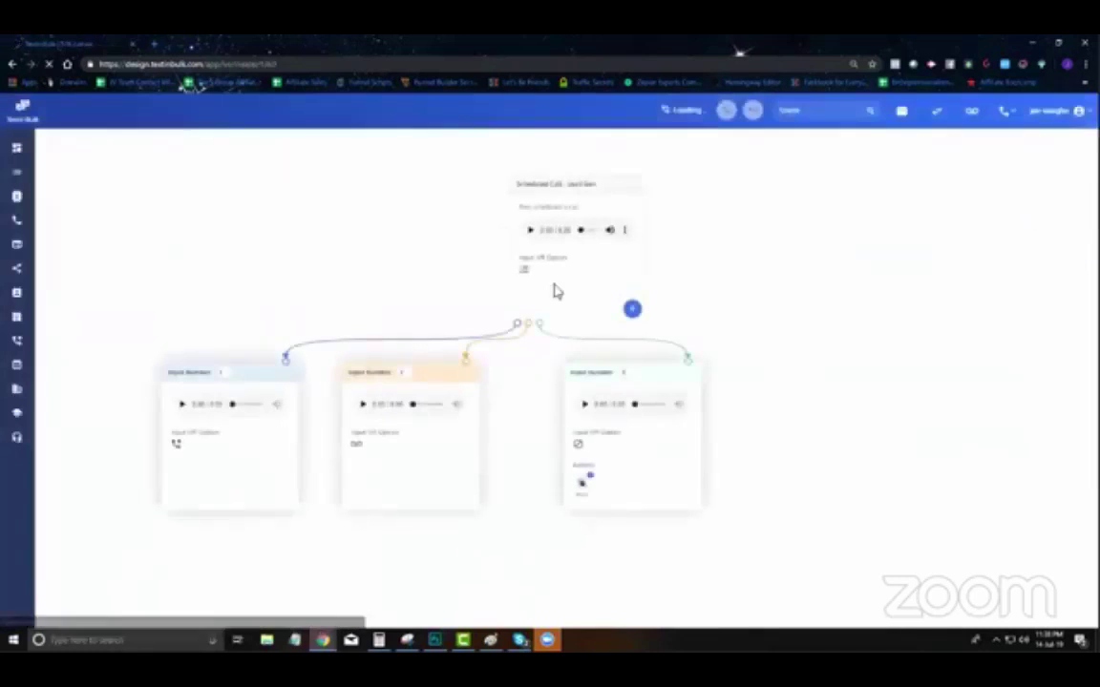
Step: Shift the three input number cards in the IVR flow so they are spread evenly beneath the main card
{"action": "left_click_drag", "start_coordinate": [660, 374], "coordinate": [770, 388]}
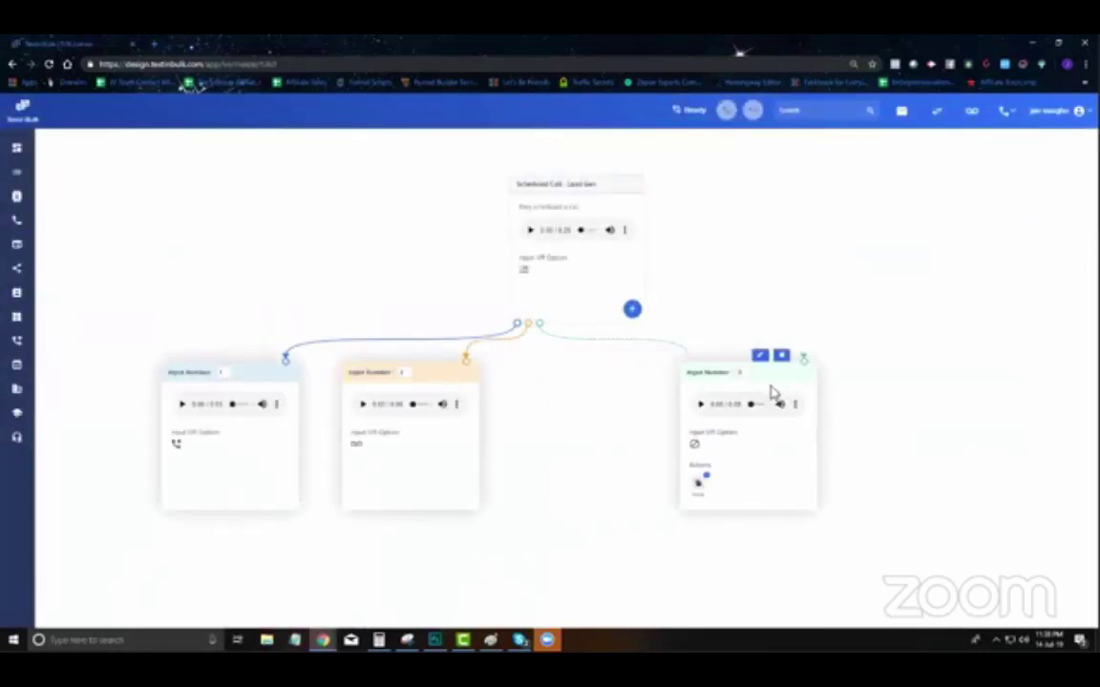
{"action": "left_click_drag", "start_coordinate": [476, 370], "coordinate": [589, 385]}
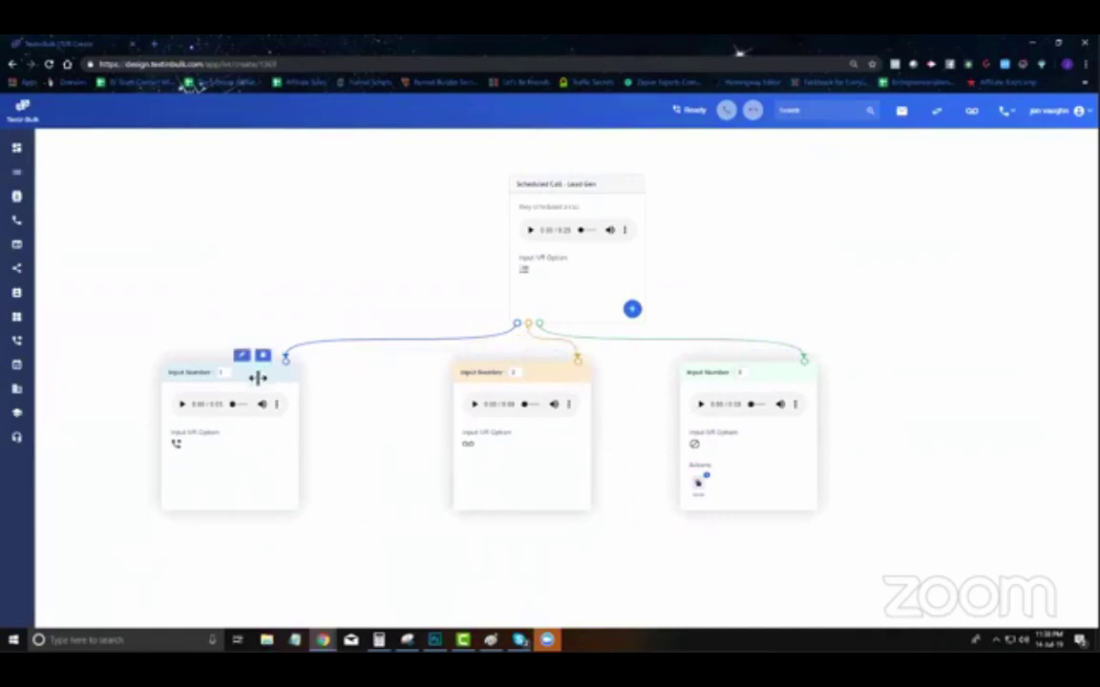
{"action": "left_click_drag", "start_coordinate": [258, 378], "coordinate": [326, 385]}
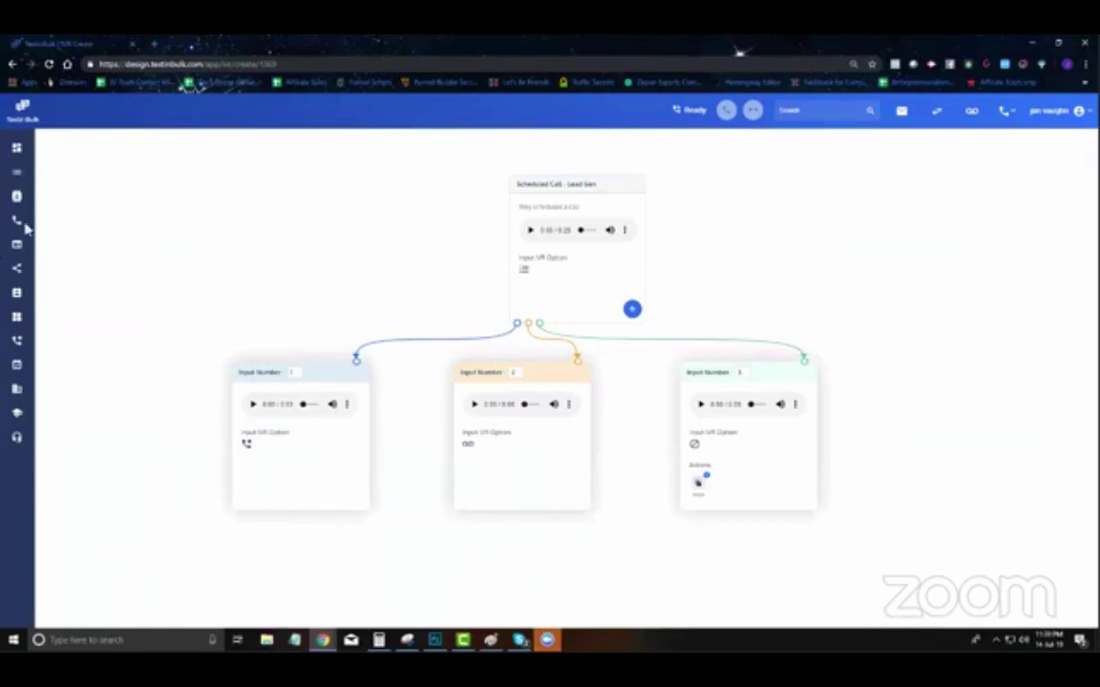
Step: Open the Interested contact list in a separate browser tab, keeping the IVR flow open
{"action": "left_click", "coordinate": [28, 172]}
{"action": "mouse_move", "coordinate": [38, 184]}
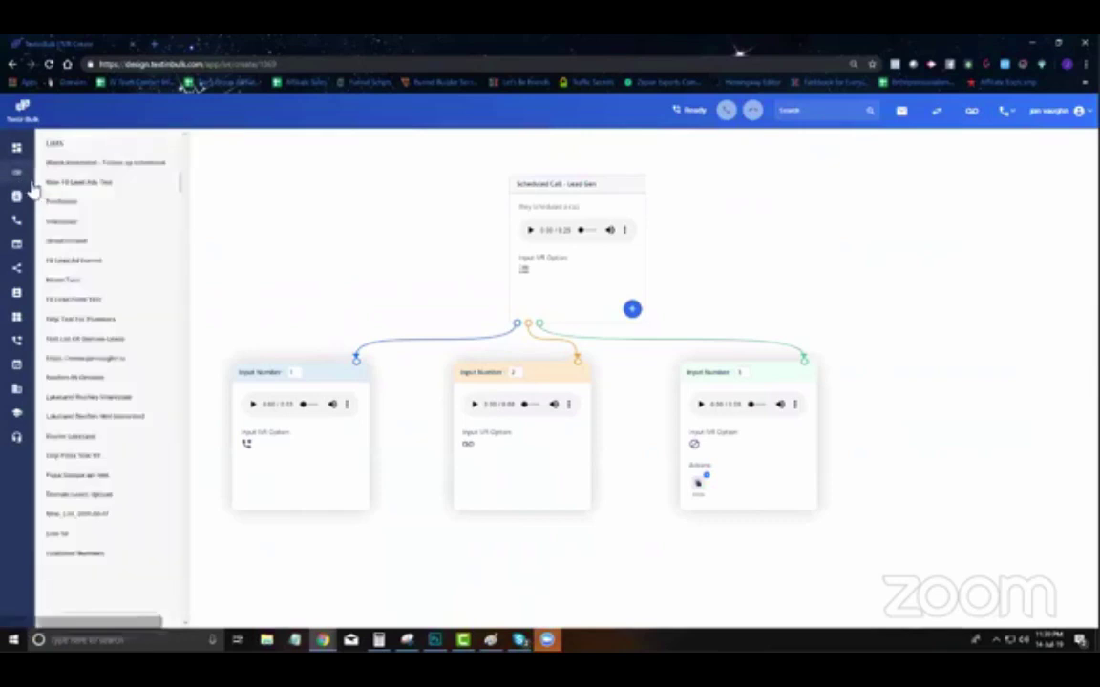
{"action": "right_click", "coordinate": [57, 233]}
{"action": "left_click", "coordinate": [105, 240]}
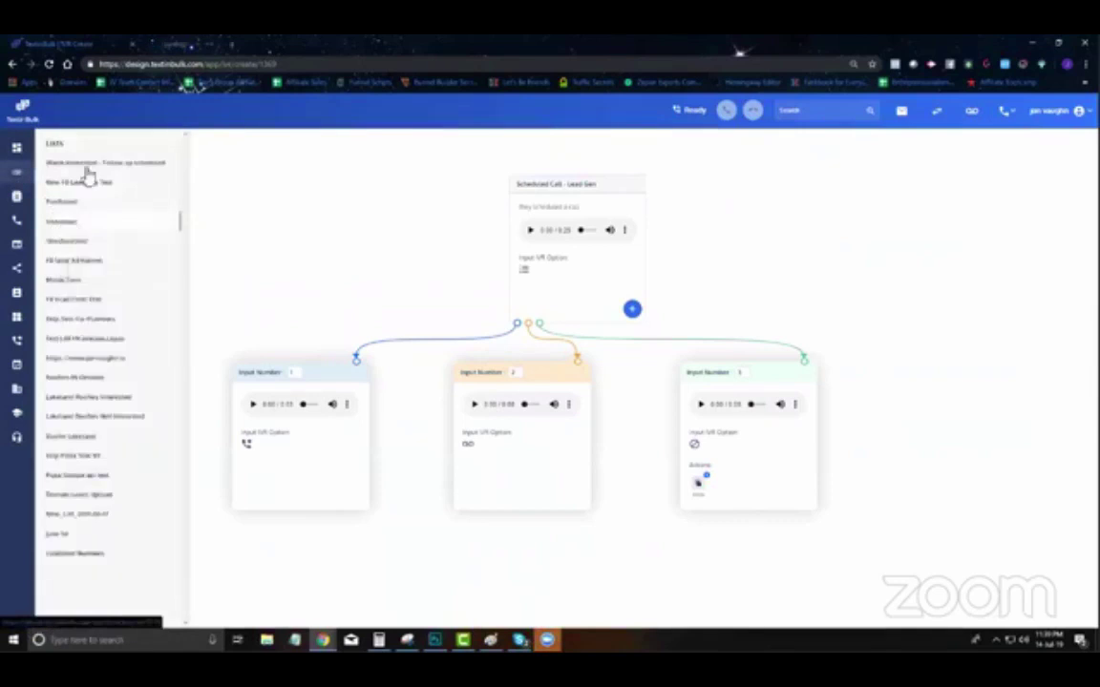
{"action": "left_click", "coordinate": [203, 42]}
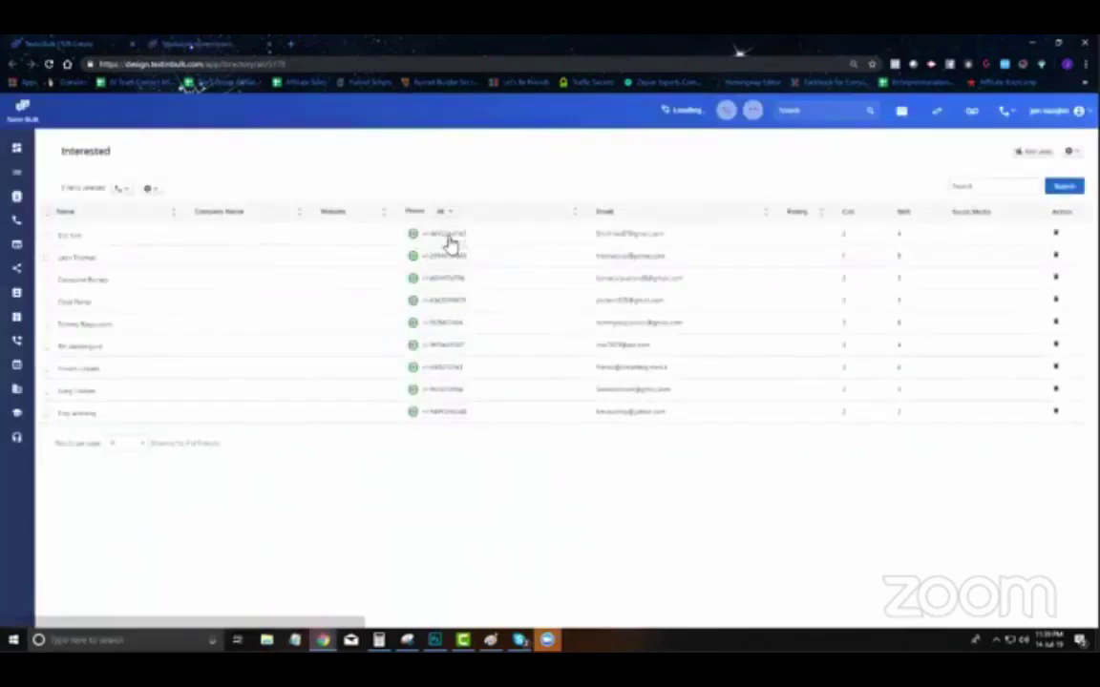
Step: Review the first contact's message history and bring up the contact's scheduled follow-ups
{"action": "left_click", "coordinate": [460, 235]}
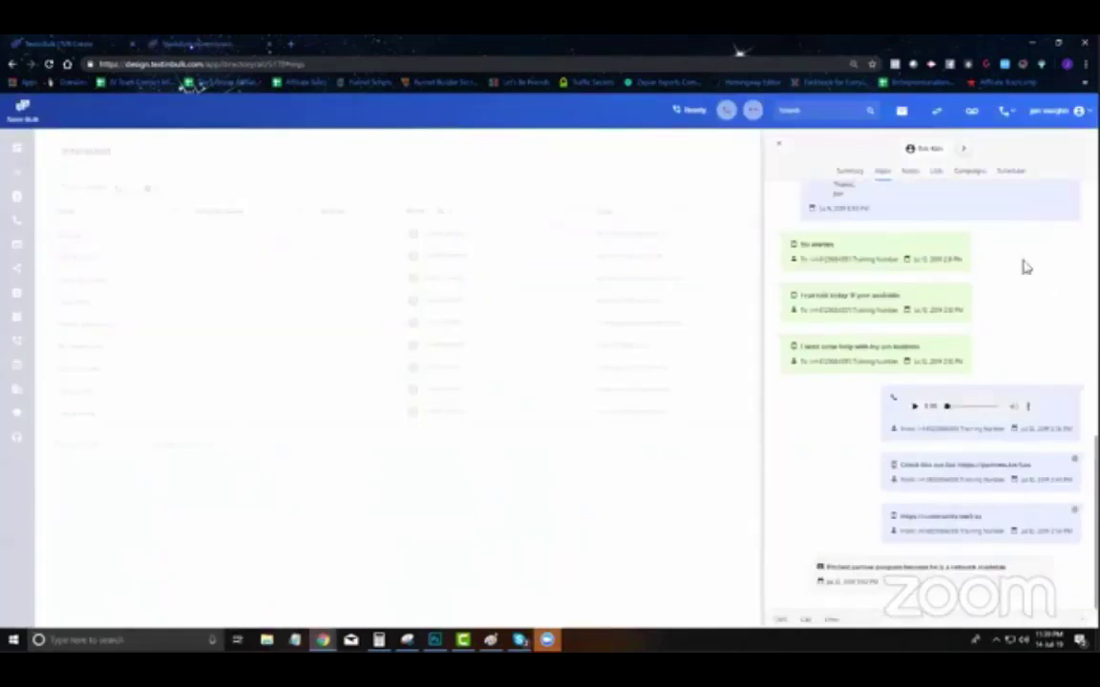
{"action": "scroll", "coordinate": [978, 353], "scroll_direction": "up", "scroll_amount": 4}
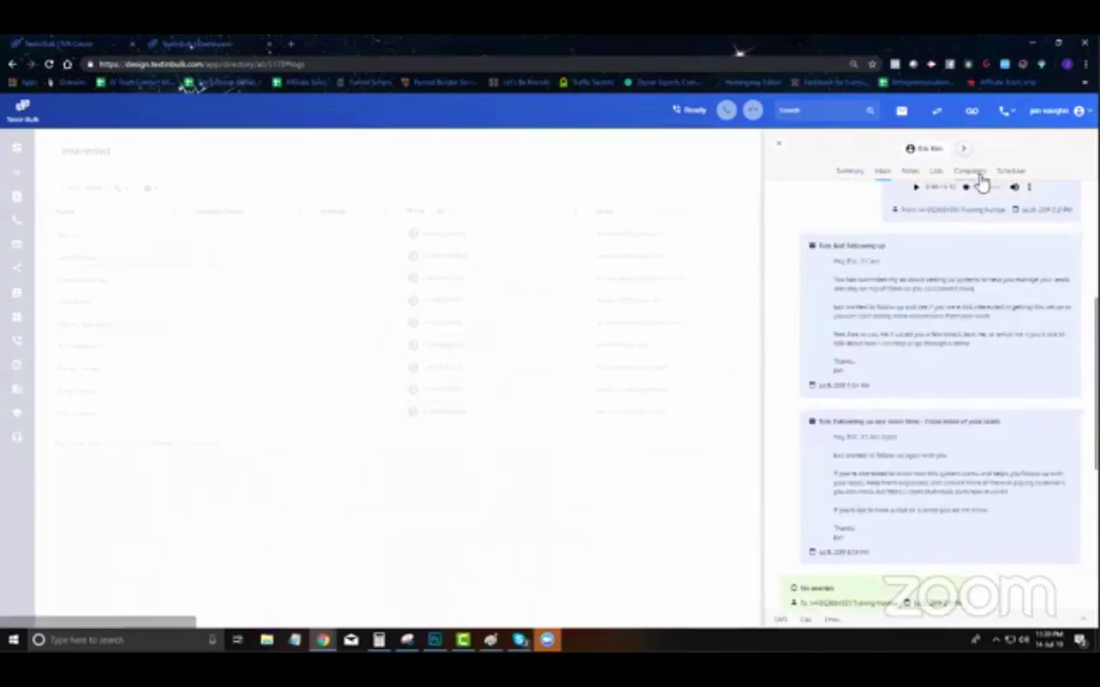
{"action": "left_click", "coordinate": [1016, 172]}
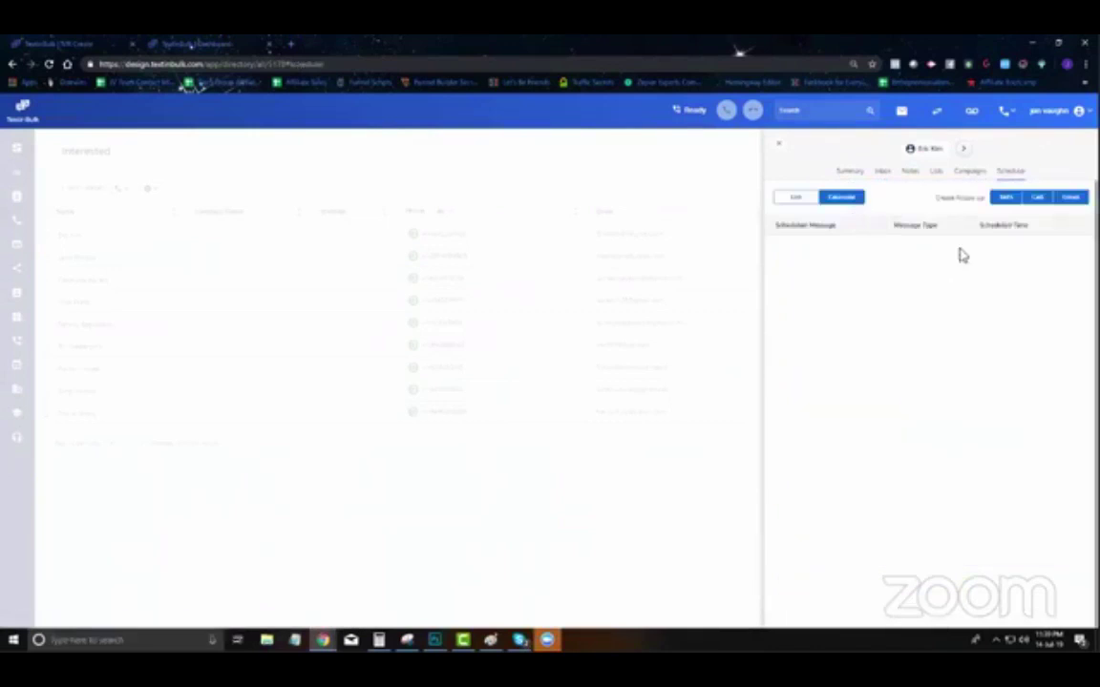
Step: Create a call follow-up using the "Scheduled Call - Lead Gen" IVR from Training Number, scheduled for 18 Jul 2019 at 2:39 PM
{"action": "left_click", "coordinate": [1037, 197]}
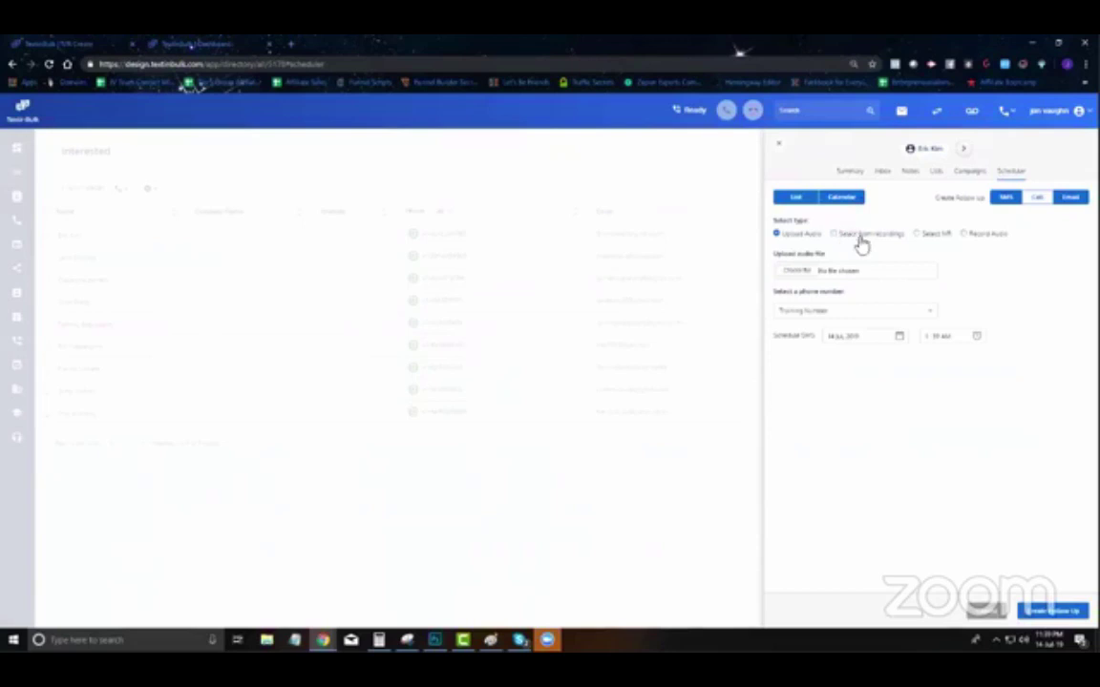
{"action": "left_click", "coordinate": [923, 235]}
{"action": "left_click", "coordinate": [869, 282]}
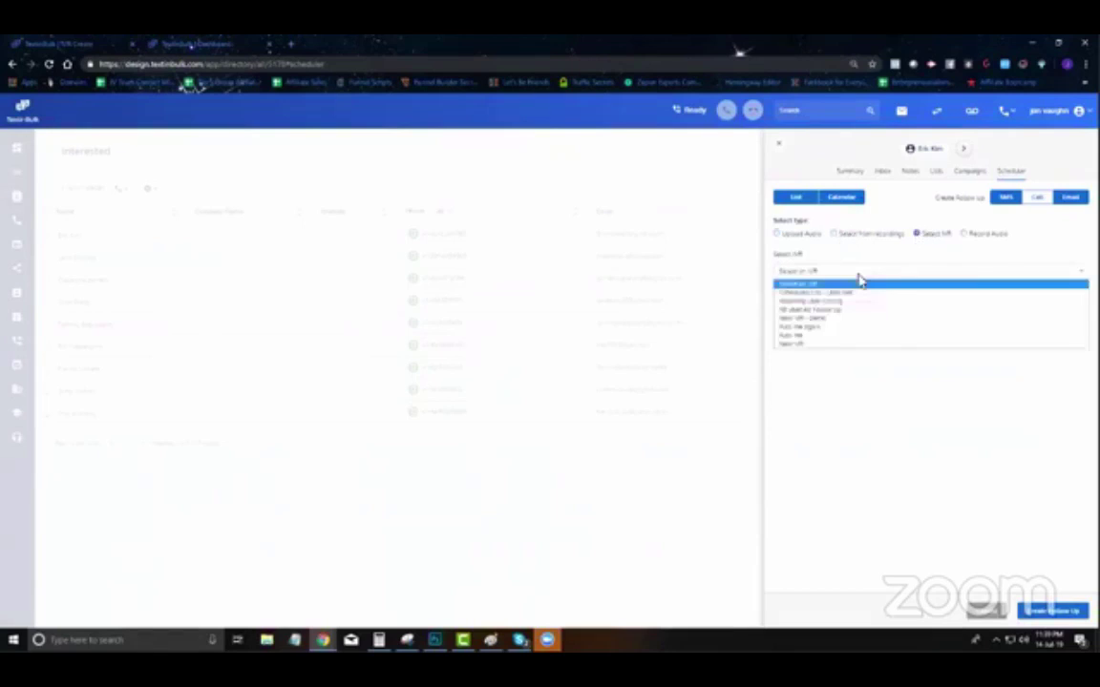
{"action": "left_click", "coordinate": [847, 304]}
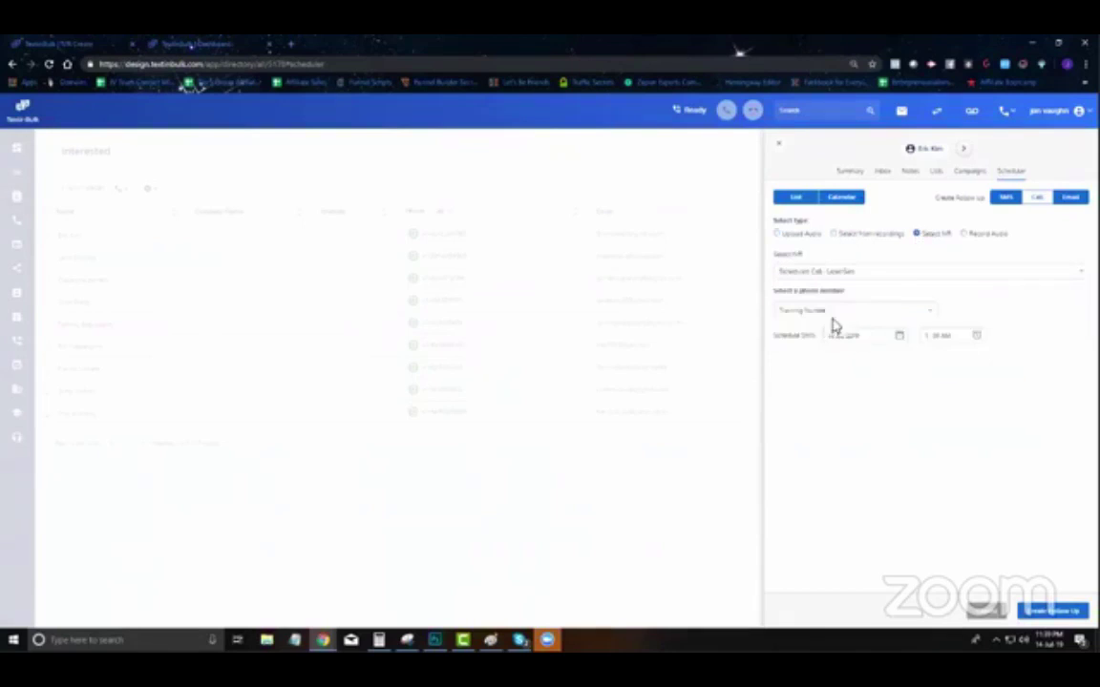
{"action": "left_click", "coordinate": [853, 337]}
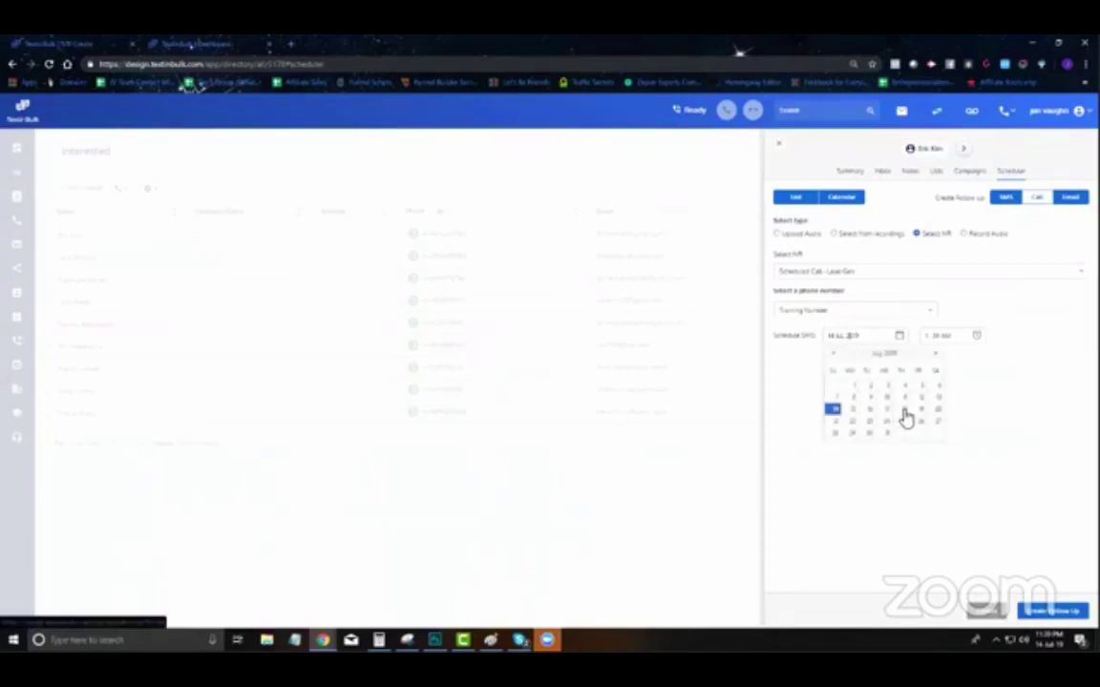
{"action": "left_click", "coordinate": [904, 409]}
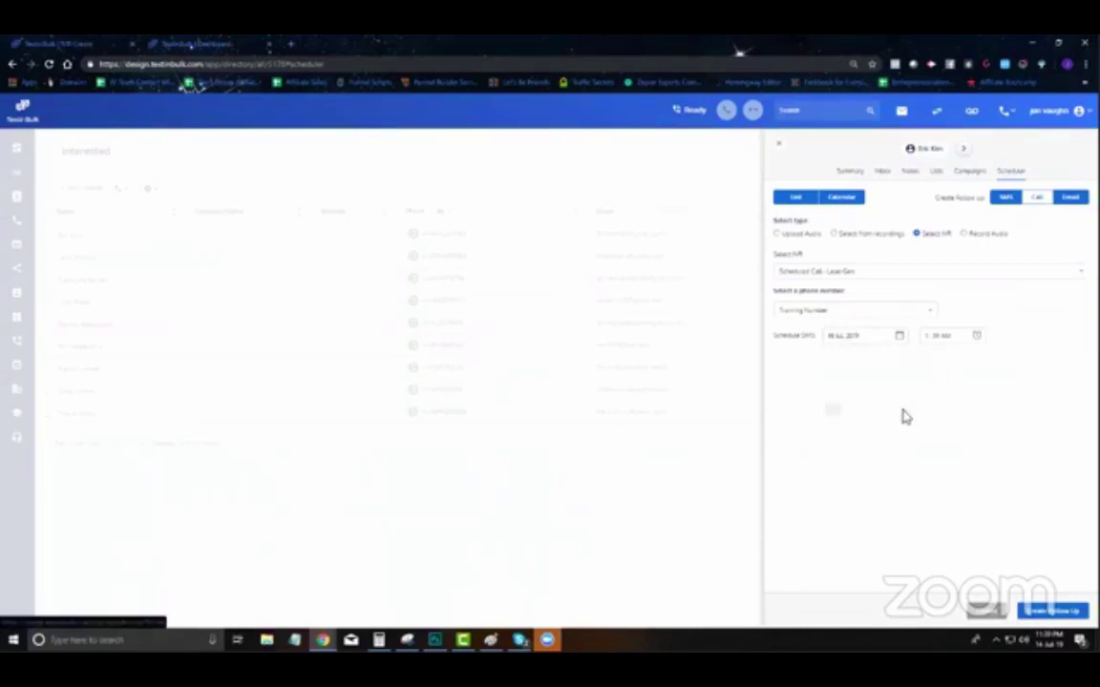
{"action": "left_click", "coordinate": [943, 335]}
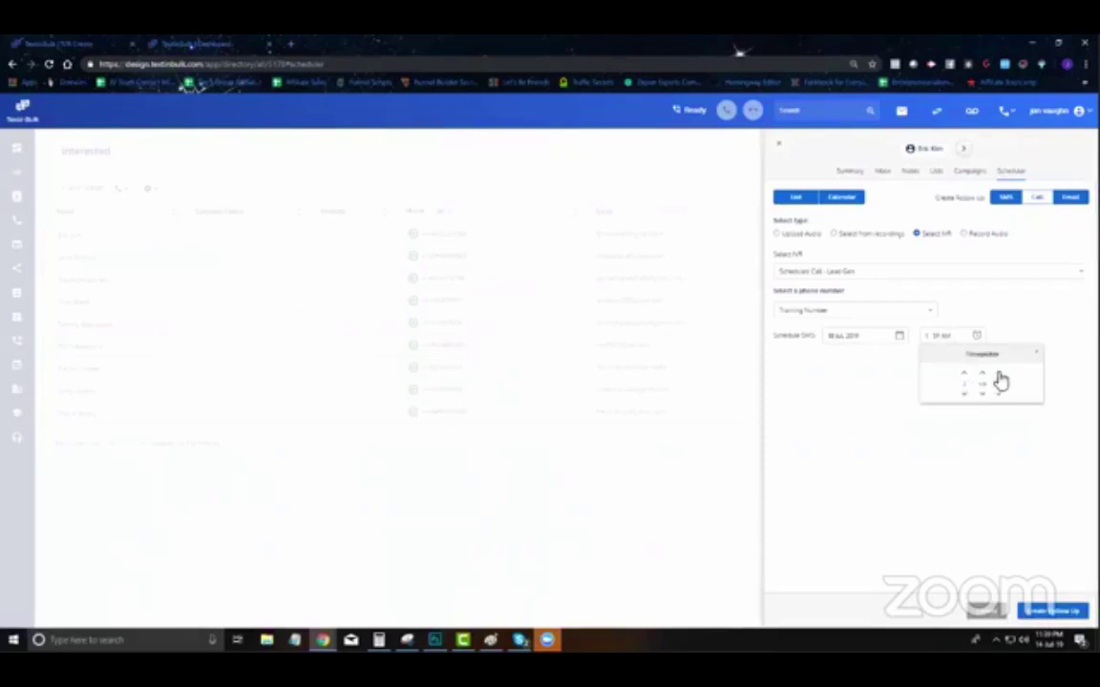
{"action": "left_click", "coordinate": [963, 442]}
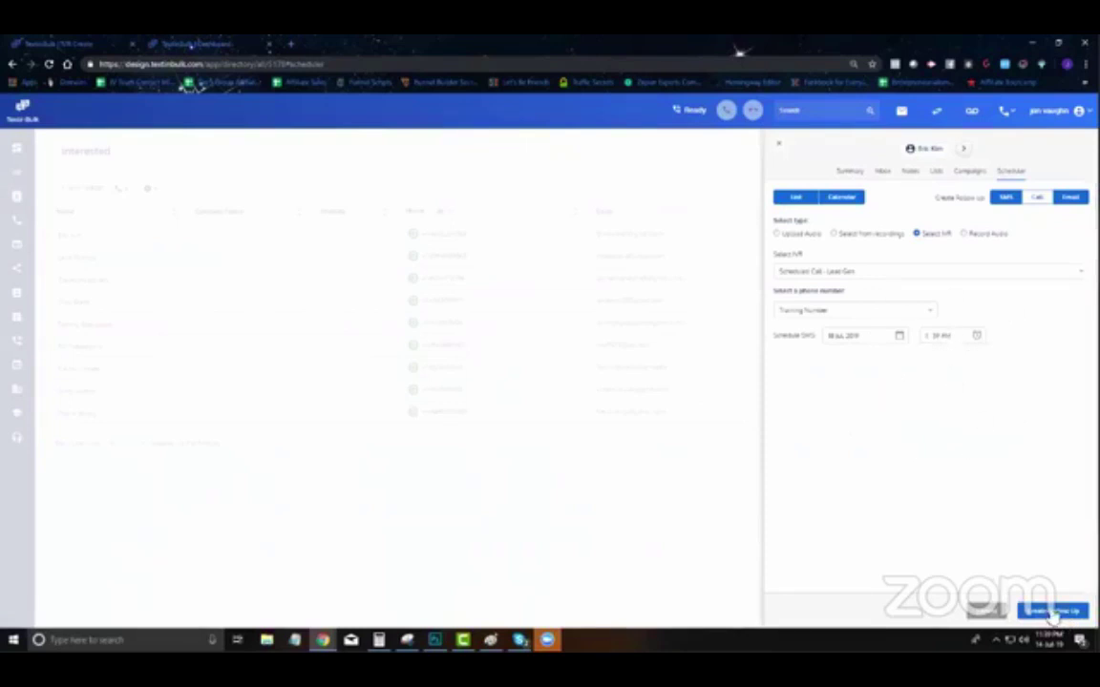
{"action": "left_click", "coordinate": [1051, 612]}
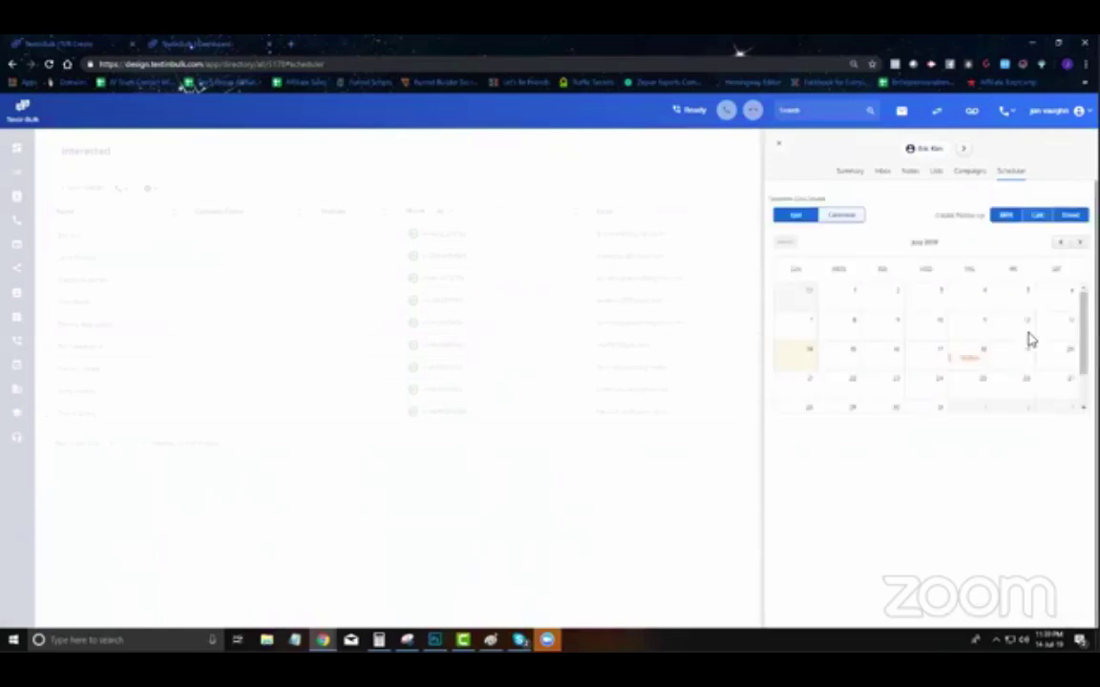
Step: Delete the scheduled IVR call from the contact's follow-up list and return to the IVR flow
{"action": "left_click", "coordinate": [798, 217]}
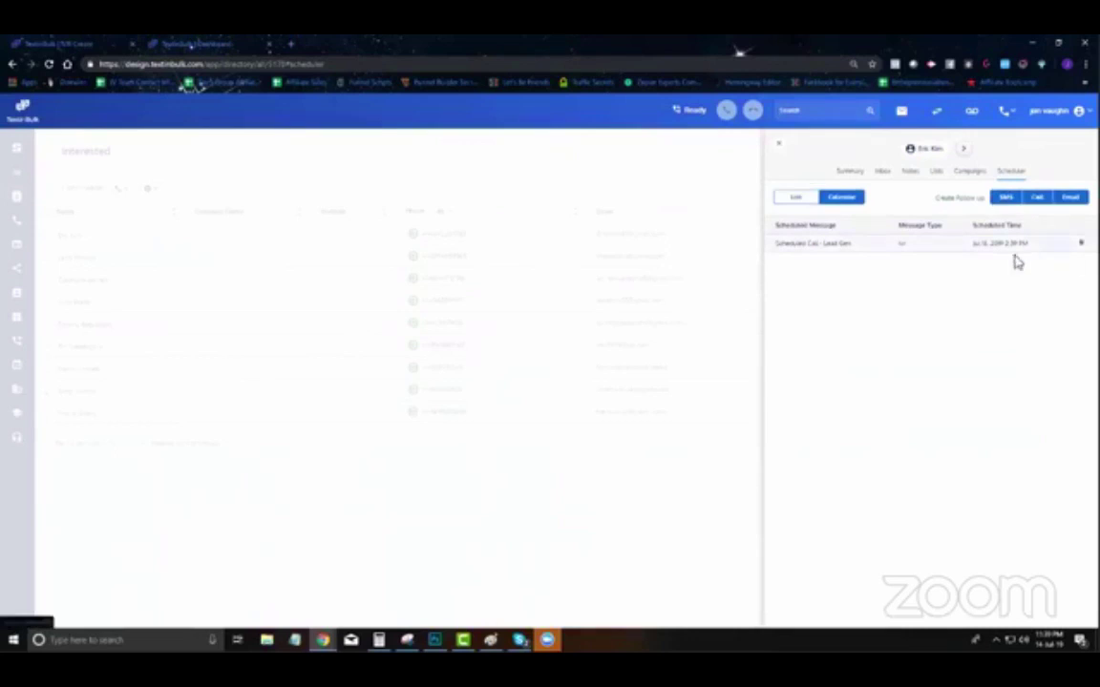
{"action": "left_click", "coordinate": [1081, 243]}
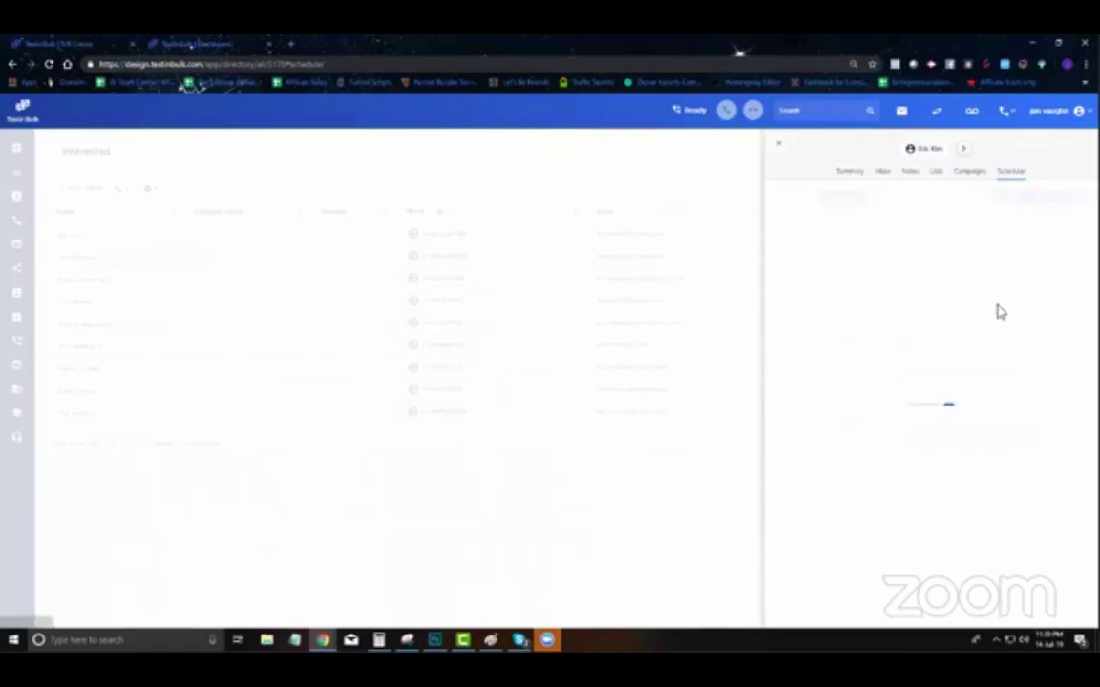
{"action": "left_click", "coordinate": [60, 42]}
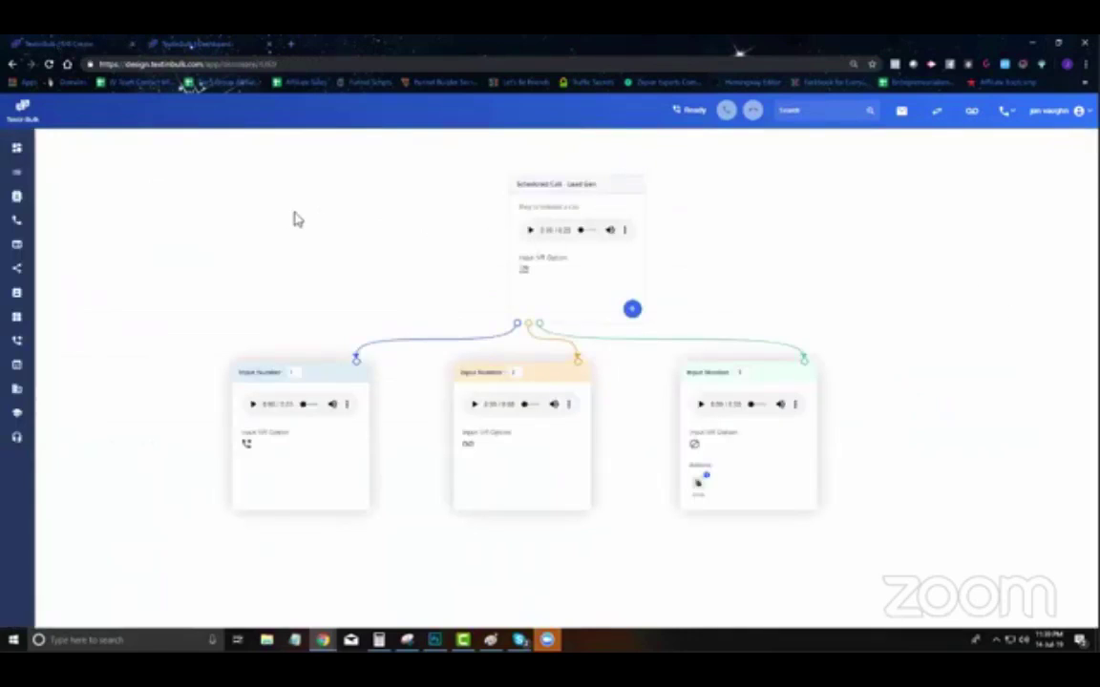
Step: Briefly play the "Scheduled Call - Lead Gen" greeting audio, and reposition the three input number boxes beneath it with even spacing
{"action": "left_click", "coordinate": [528, 230]}
{"action": "left_click", "coordinate": [531, 231]}
{"action": "mouse_move", "coordinate": [285, 375]}
{"action": "left_mouse_down"}
{"action": "mouse_move", "coordinate": [275, 383]}
{"action": "mouse_move", "coordinate": [297, 384]}
{"action": "left_mouse_up"}
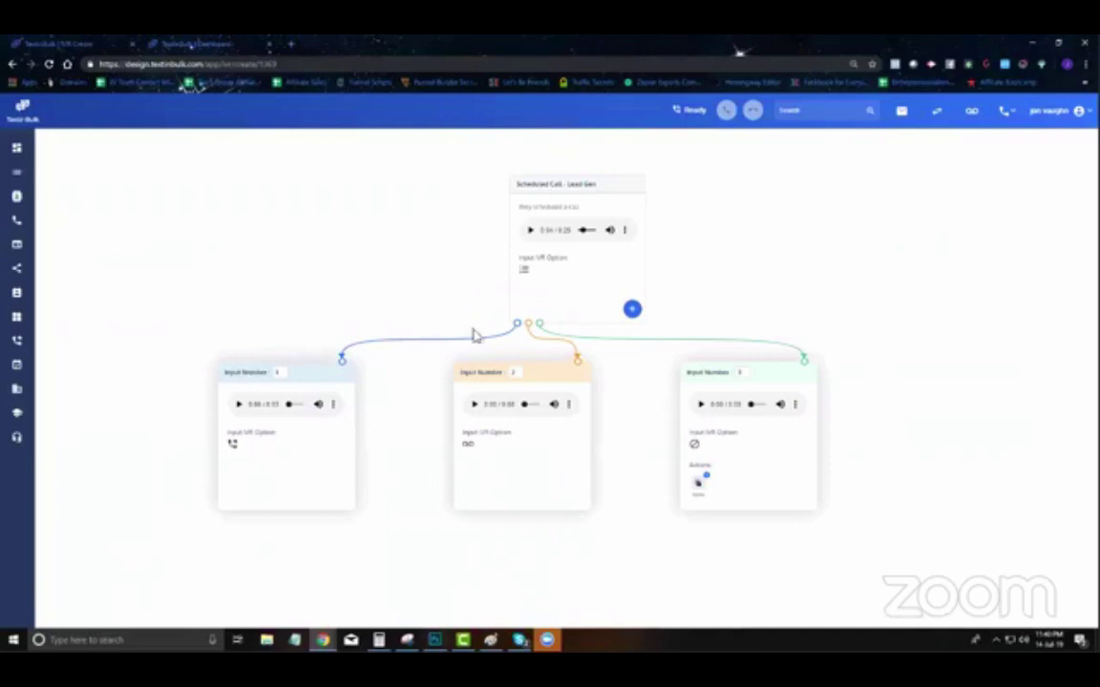
{"action": "left_click_drag", "start_coordinate": [552, 373], "coordinate": [527, 383]}
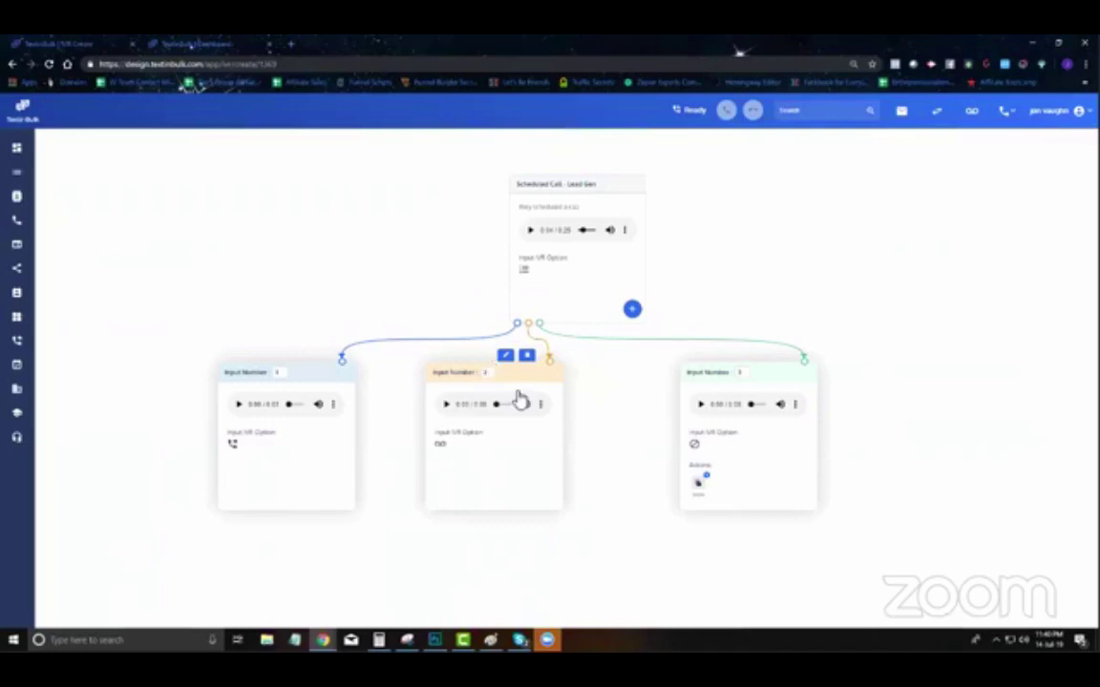
{"action": "left_click_drag", "start_coordinate": [783, 374], "coordinate": [739, 378]}
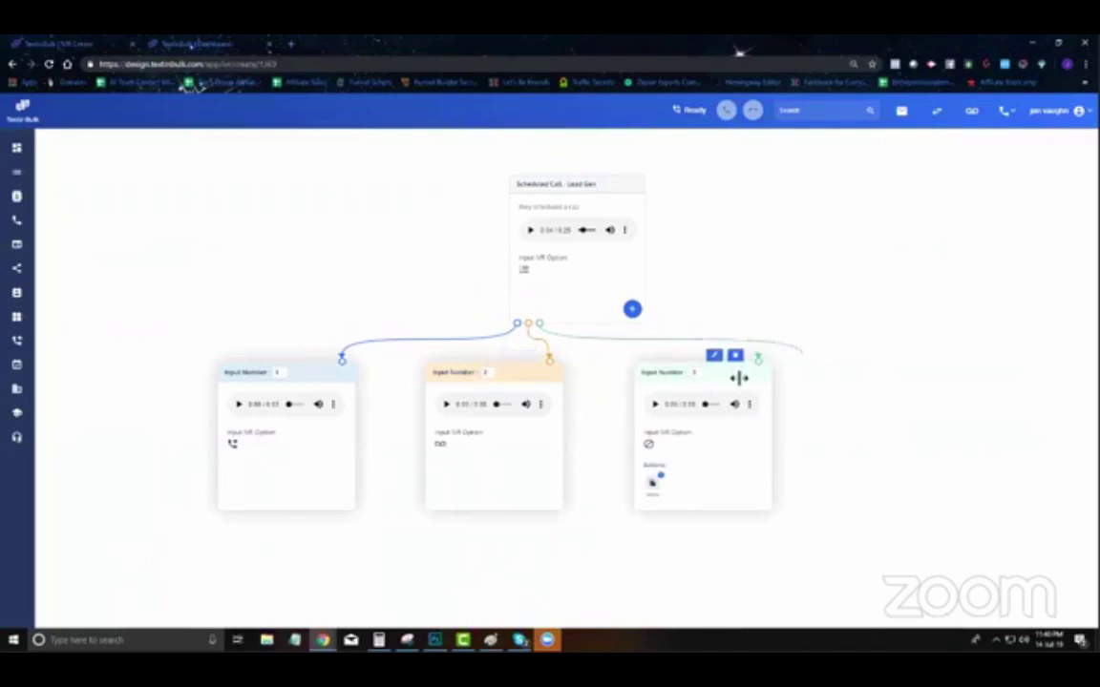
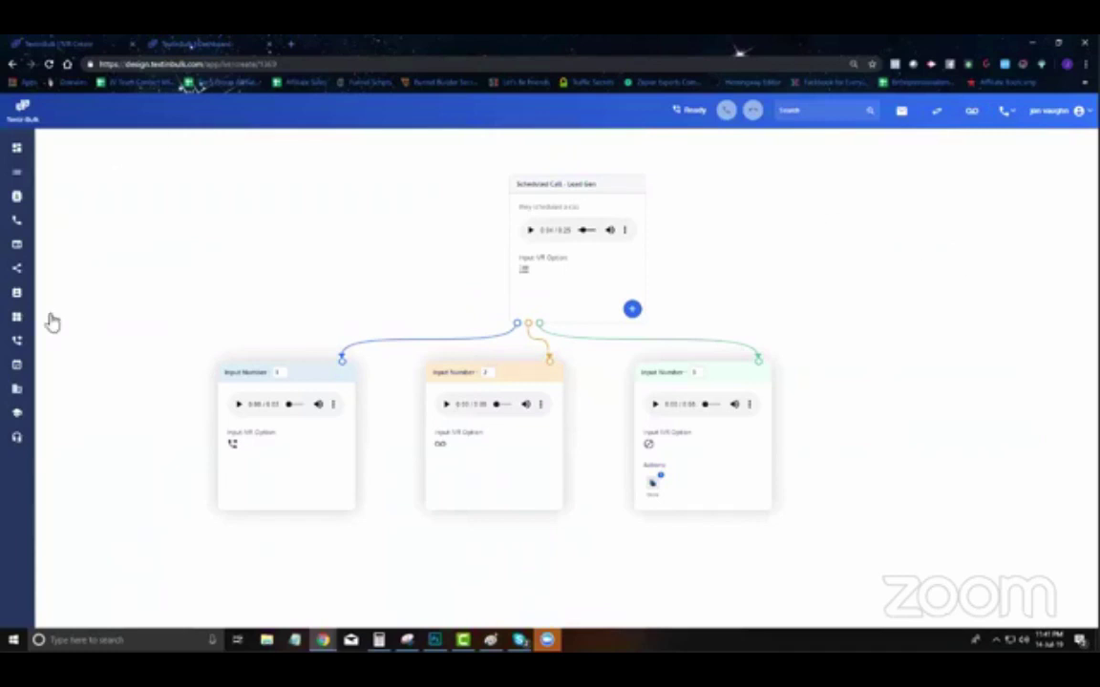
Step: Open the "New IVR - Demo" flow from the IVR list and add another input option beneath its Input Number 1 box
{"action": "left_click", "coordinate": [19, 274]}
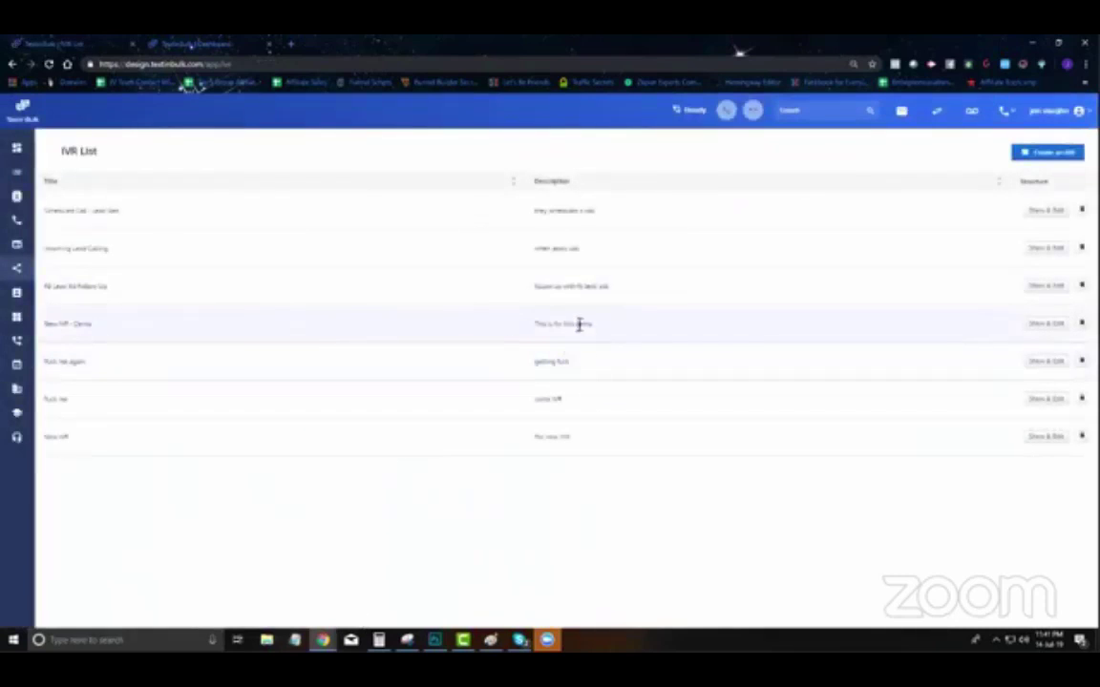
{"action": "left_click", "coordinate": [1042, 326]}
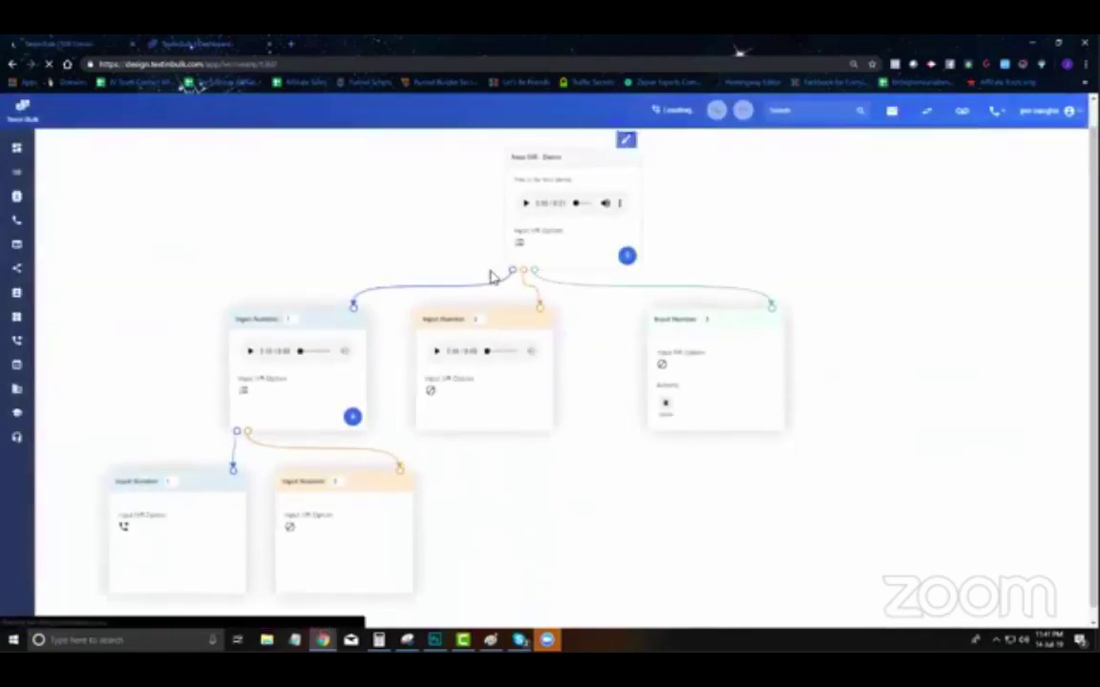
{"action": "left_click", "coordinate": [384, 455]}
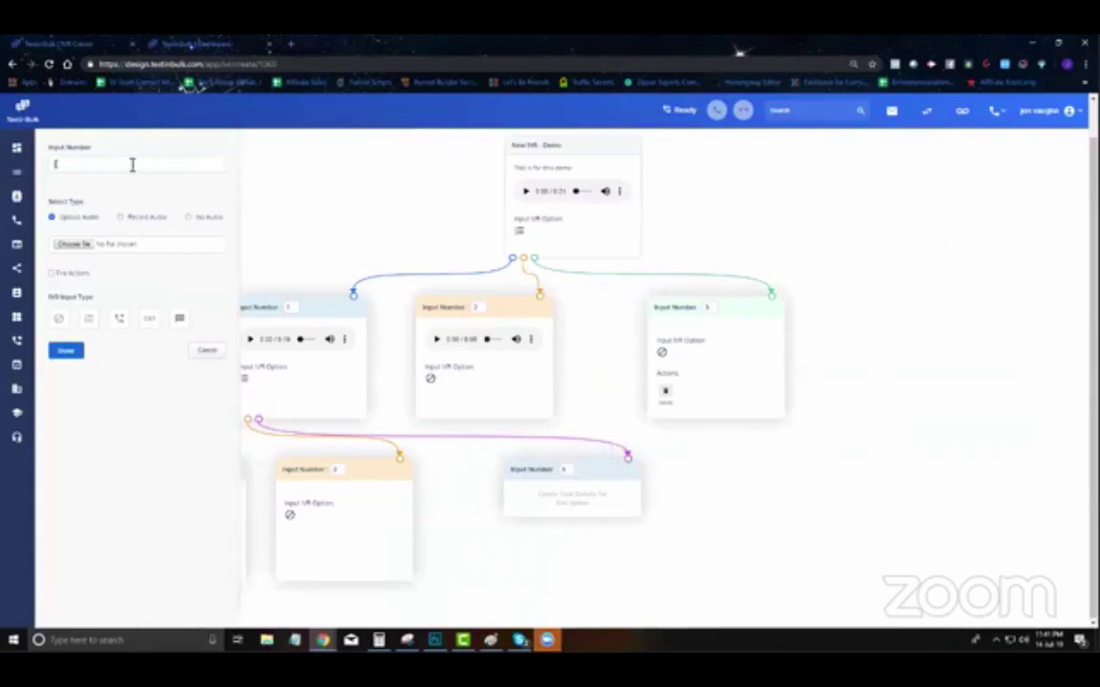
Step: Try input number 10 for the new IVR option with the Record Audio and No Audio types
{"action": "left_click", "coordinate": [132, 165]}
{"action": "type", "text": "10"}
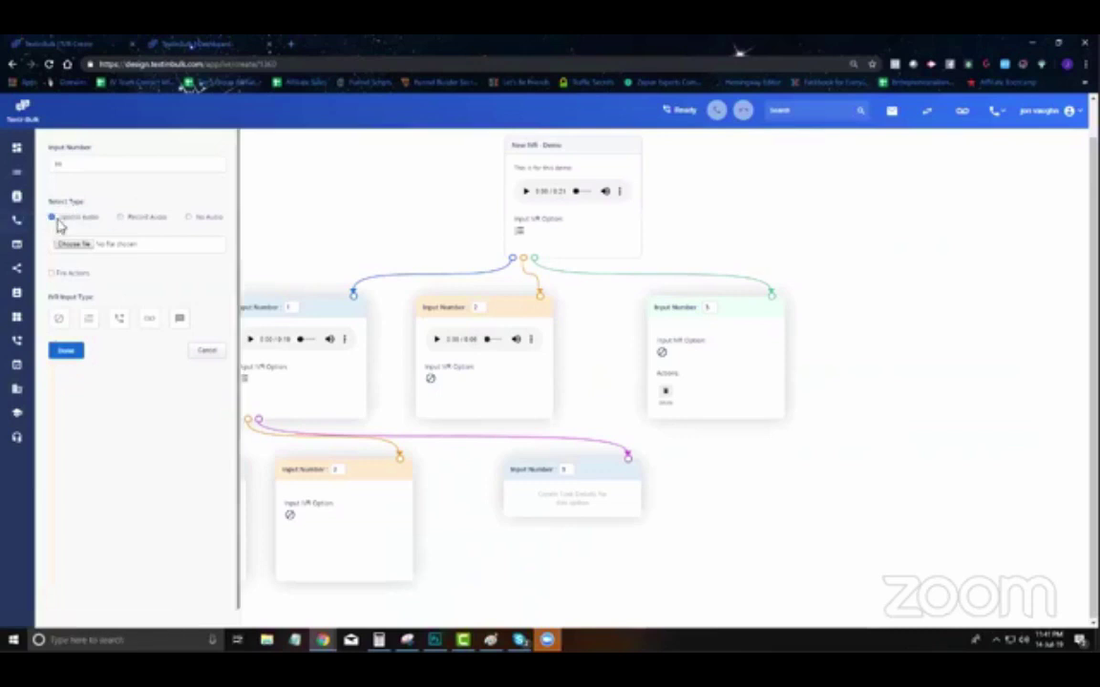
{"action": "left_click", "coordinate": [120, 218]}
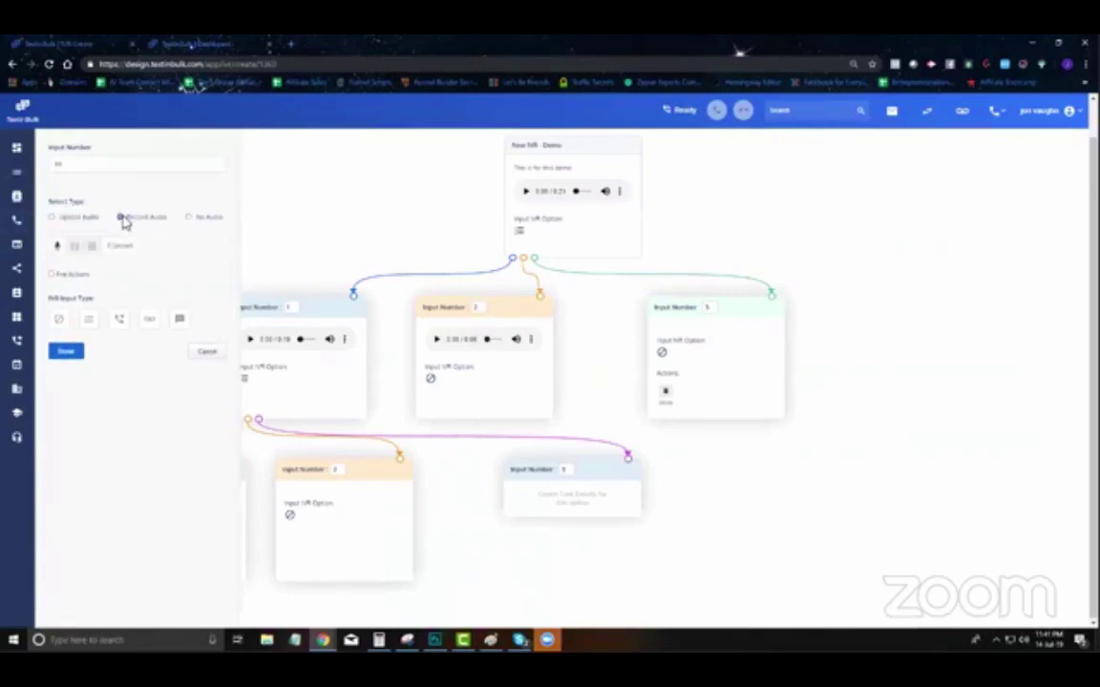
{"action": "left_click", "coordinate": [189, 219]}
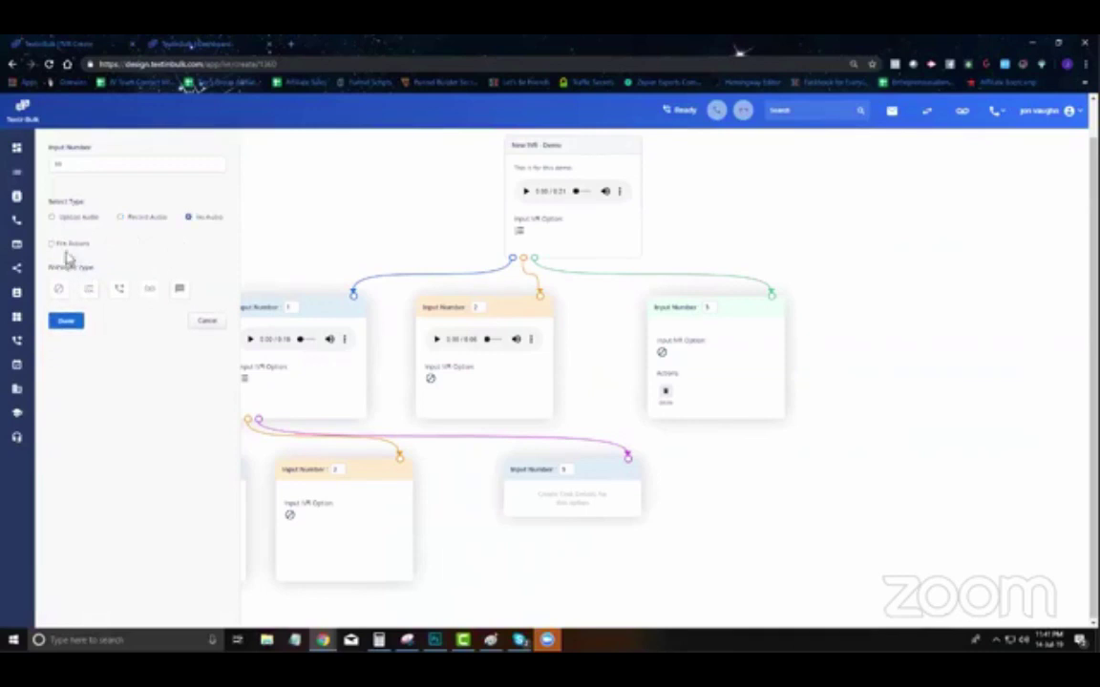
Step: Examine the fire actions and the IVR input types offered for the new option, including its SMS settings
{"action": "left_click", "coordinate": [51, 244]}
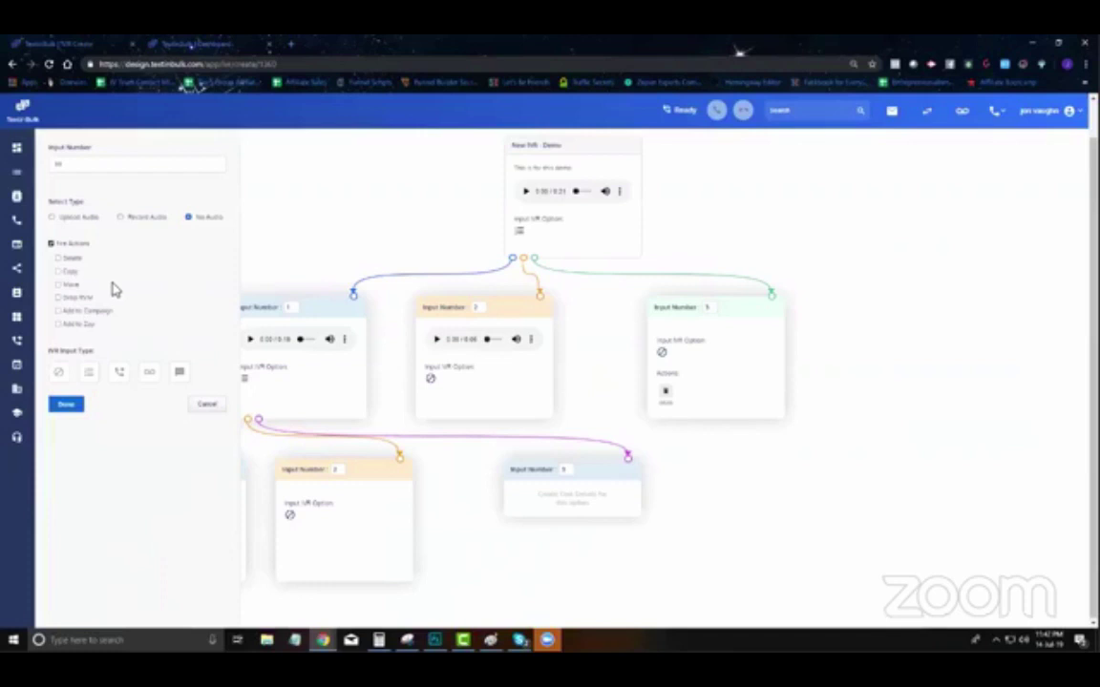
{"action": "left_click", "coordinate": [52, 244]}
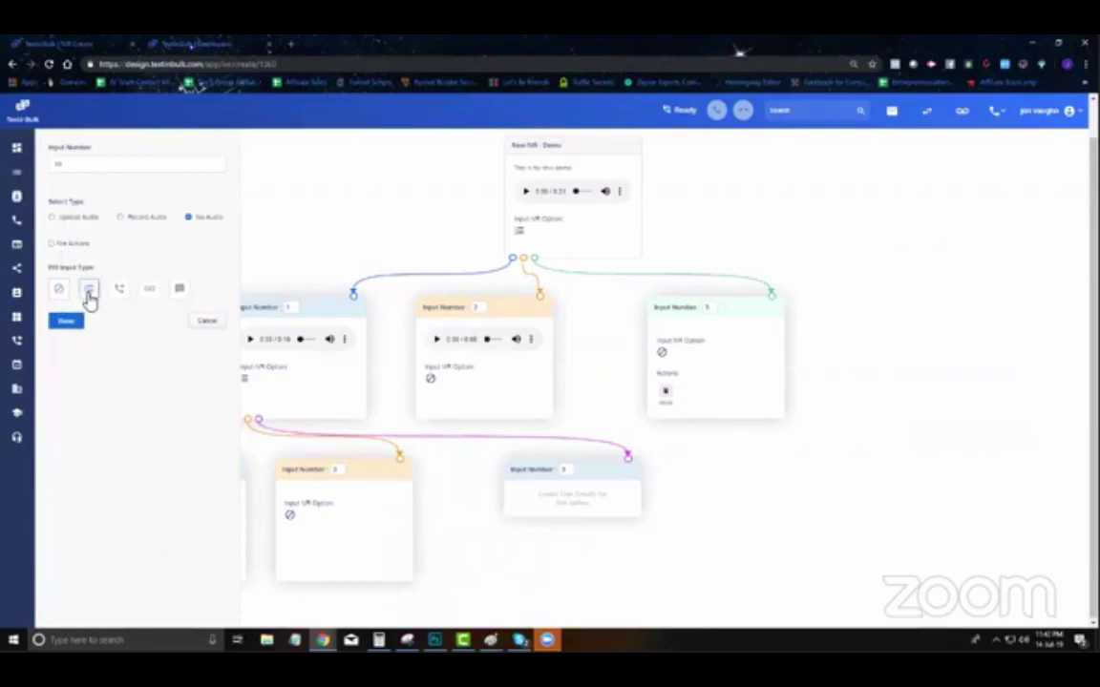
{"action": "left_click", "coordinate": [119, 292]}
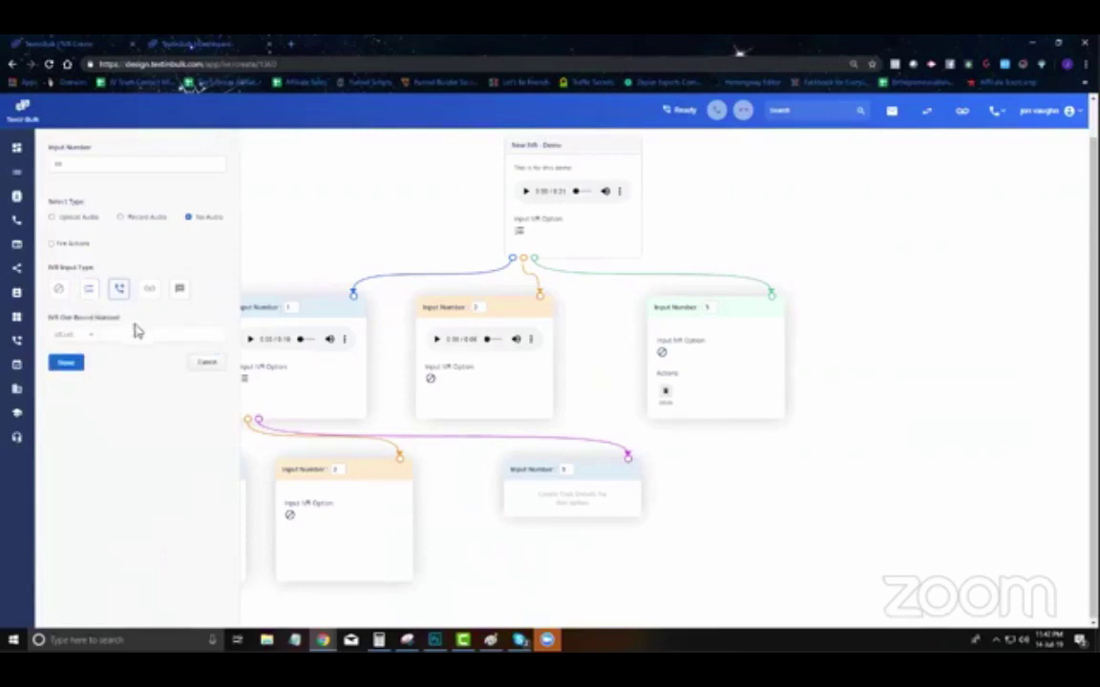
{"action": "left_click", "coordinate": [148, 292]}
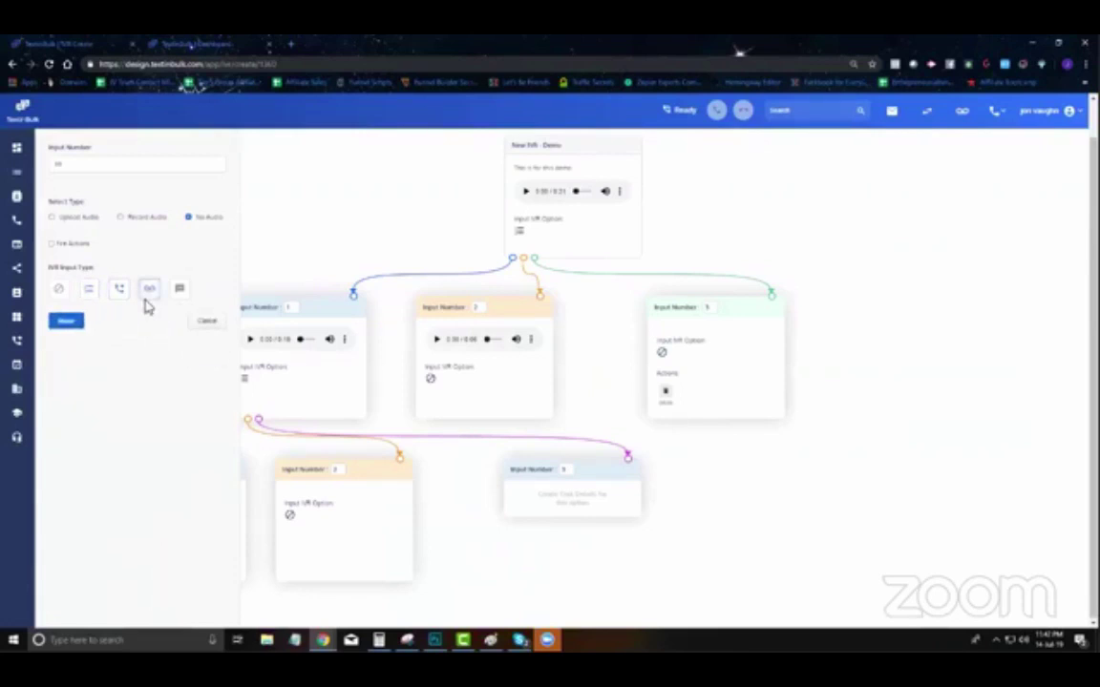
{"action": "left_click", "coordinate": [179, 287]}
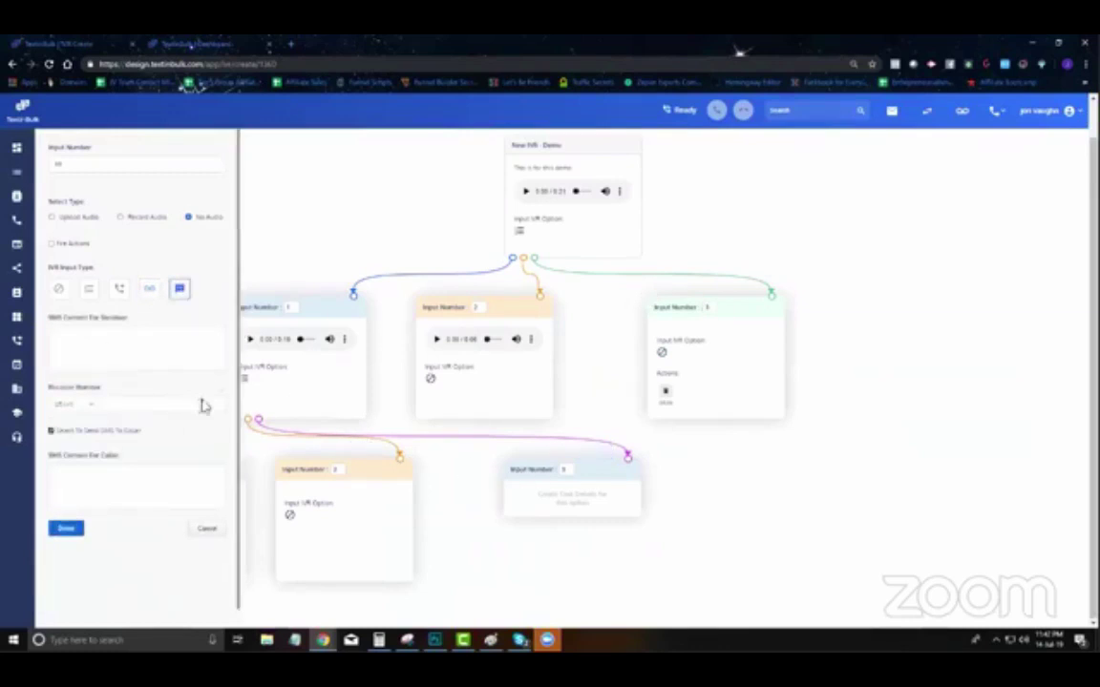
Step: Discard the option's details and delete the unfinished third option branching from the first-level input number 1
{"action": "mouse_move", "coordinate": [593, 500]}
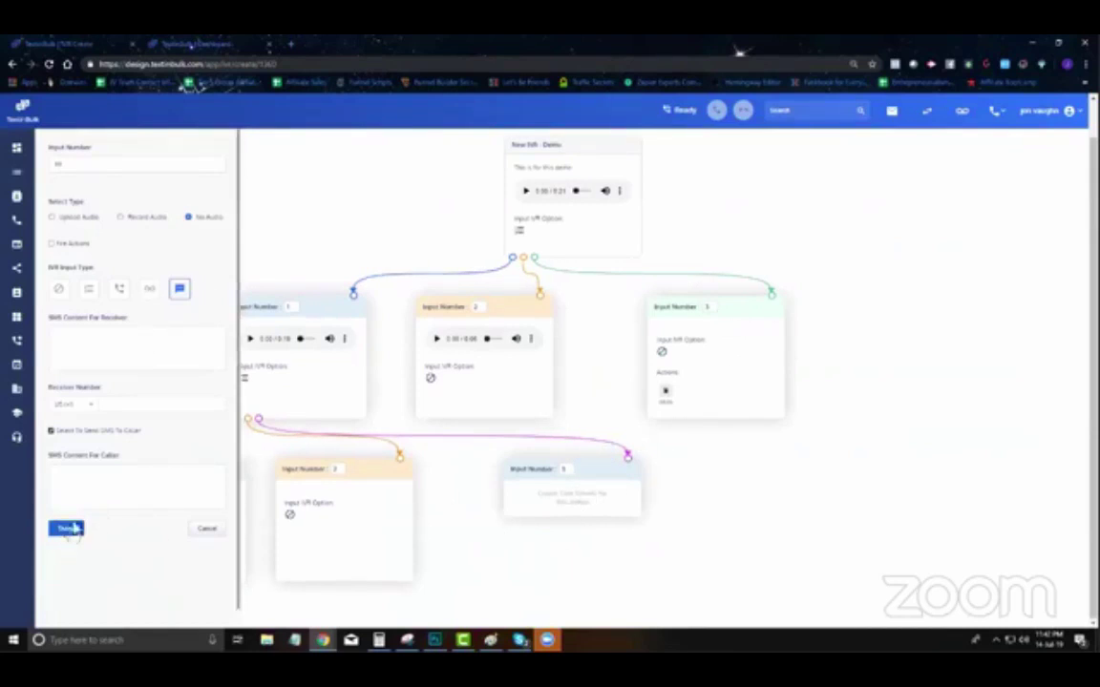
{"action": "left_click", "coordinate": [209, 531]}
{"action": "mouse_move", "coordinate": [621, 477]}
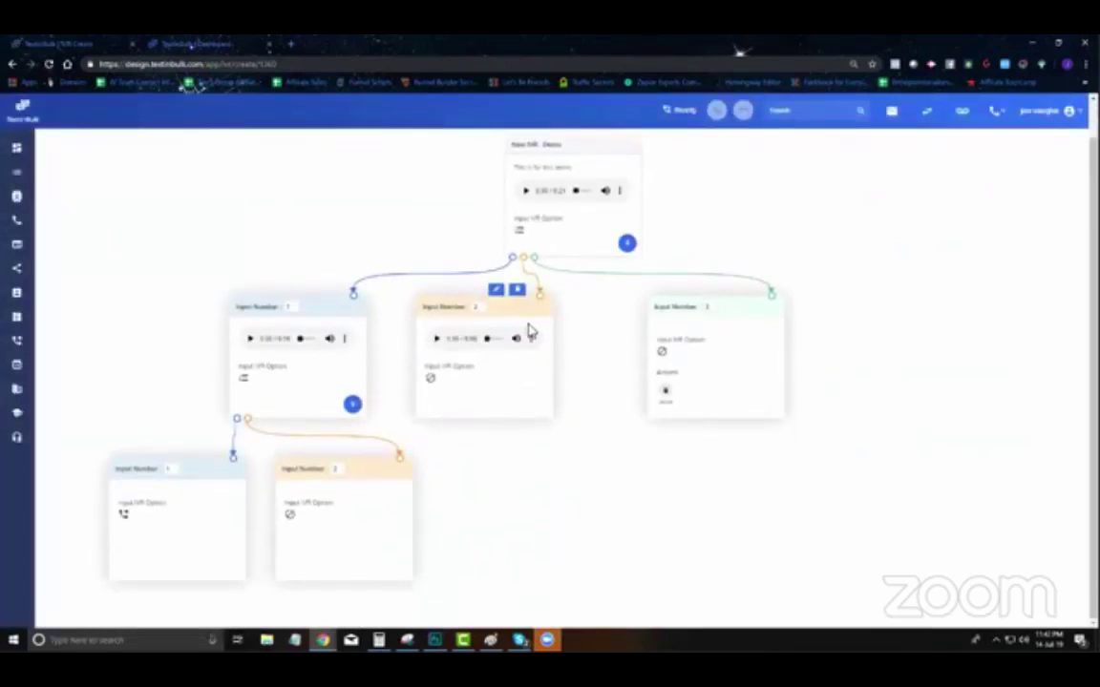
{"action": "scroll", "coordinate": [611, 287], "scroll_direction": "up", "scroll_amount": 1}
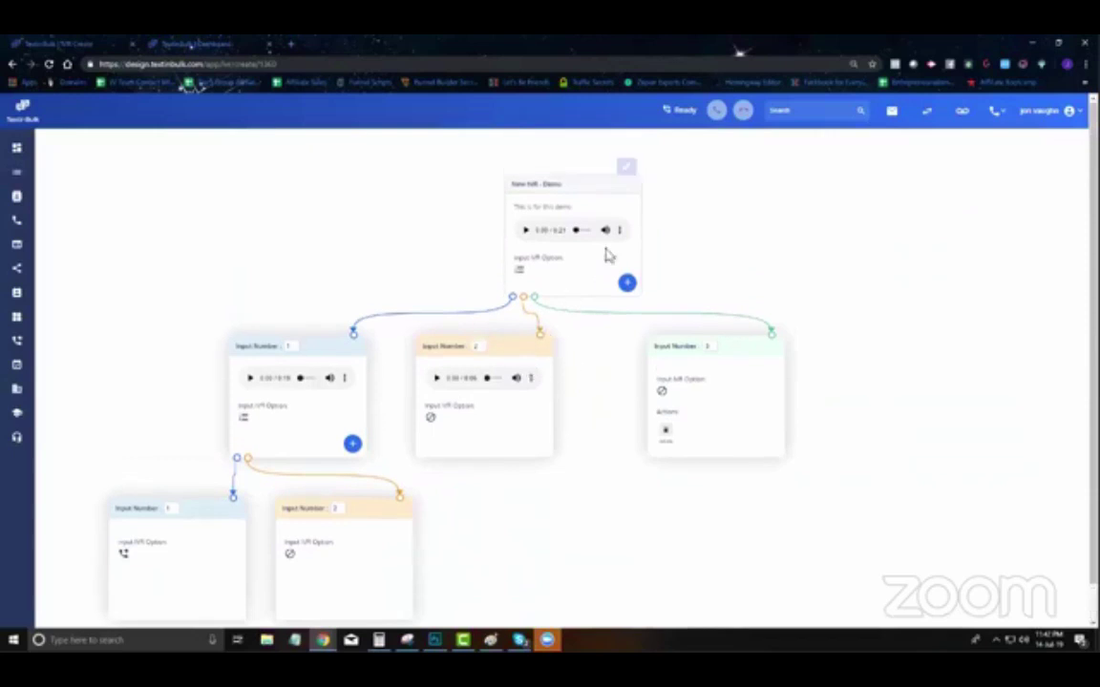
{"action": "scroll", "coordinate": [567, 323], "scroll_direction": "down", "scroll_amount": 1}
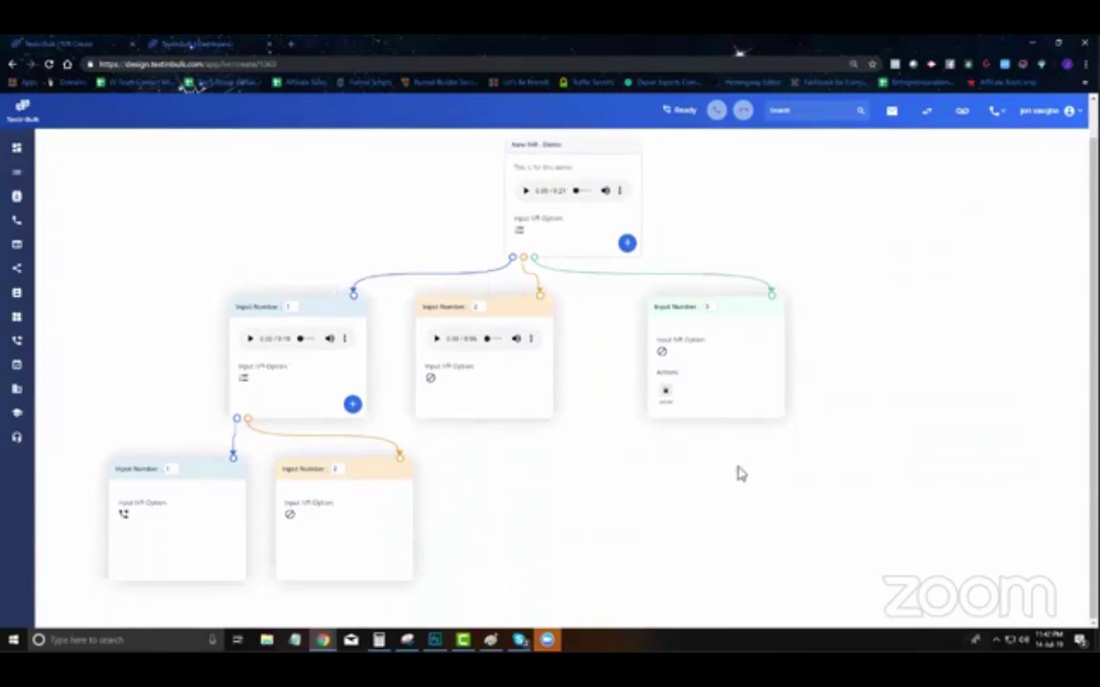
{"action": "scroll", "coordinate": [660, 390], "scroll_direction": "up", "scroll_amount": 1}
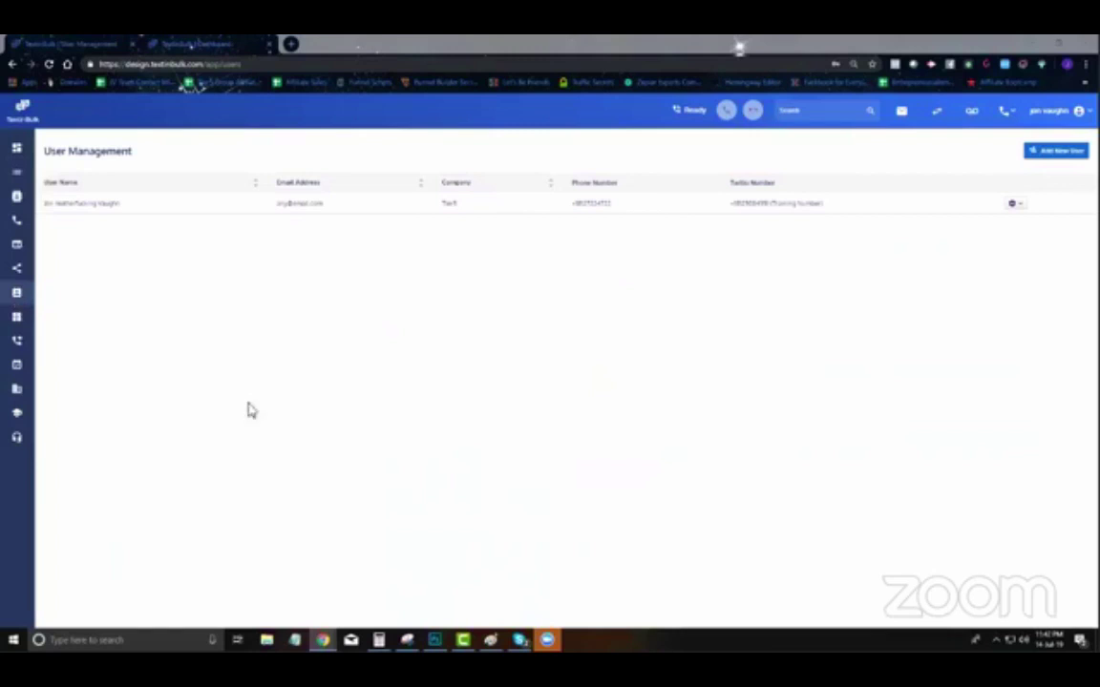
Step: Examine the Add New User form and its Twilio phone number choices, leaving without creating a user
{"action": "left_click", "coordinate": [1056, 151]}
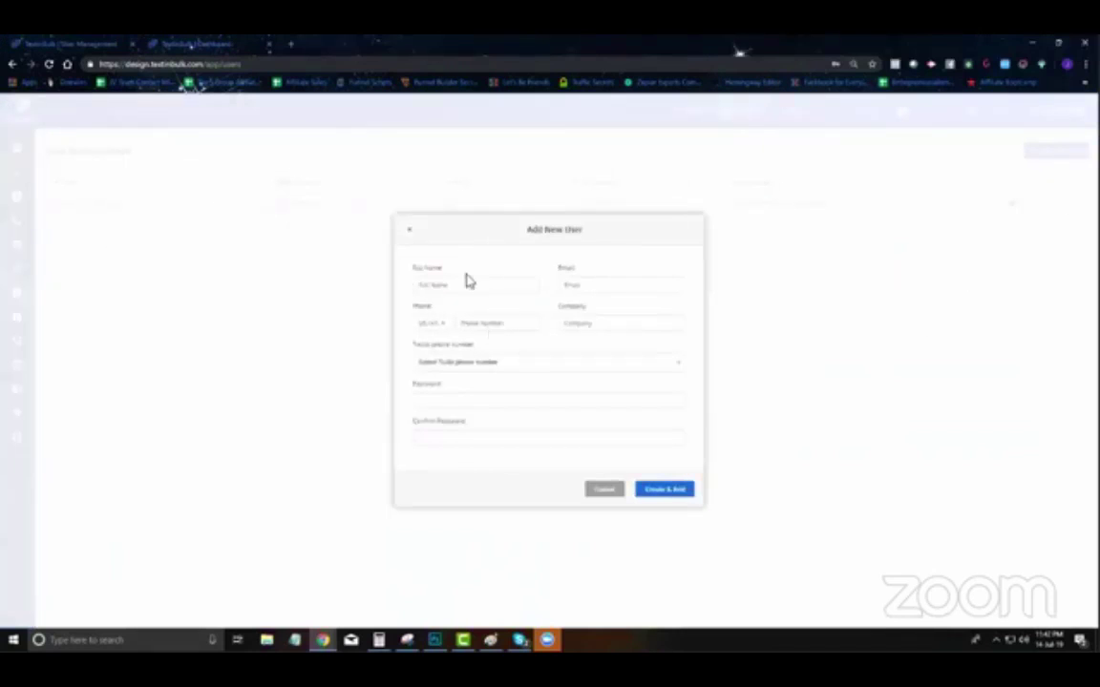
{"action": "left_click", "coordinate": [478, 368]}
{"action": "left_click", "coordinate": [482, 382]}
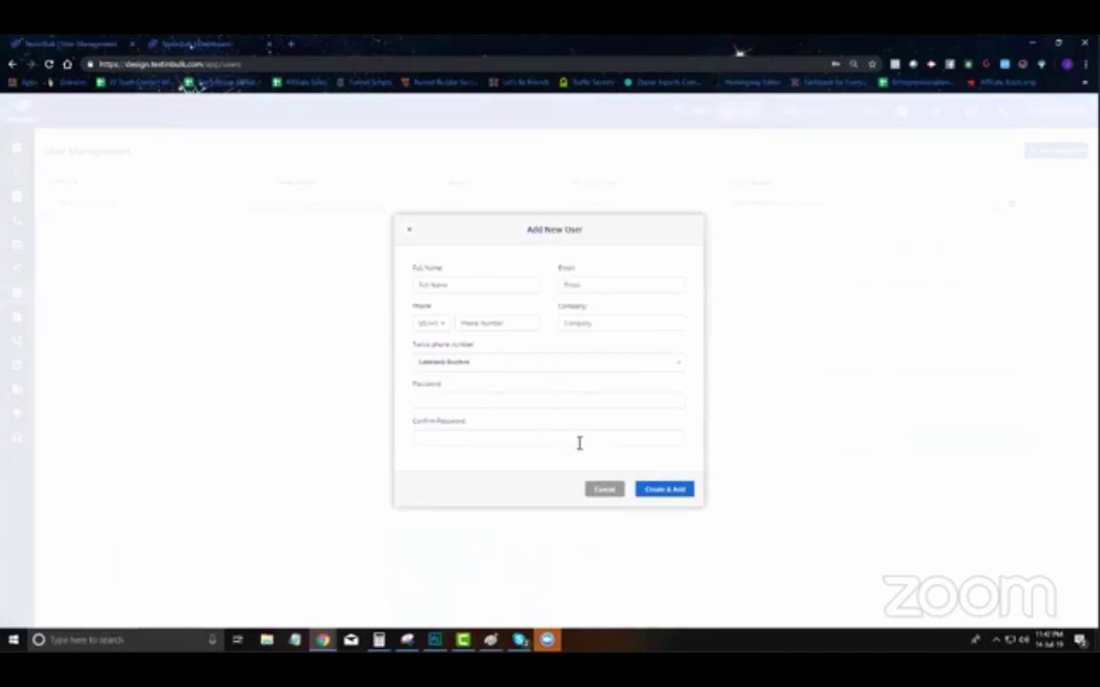
{"action": "left_click", "coordinate": [592, 493]}
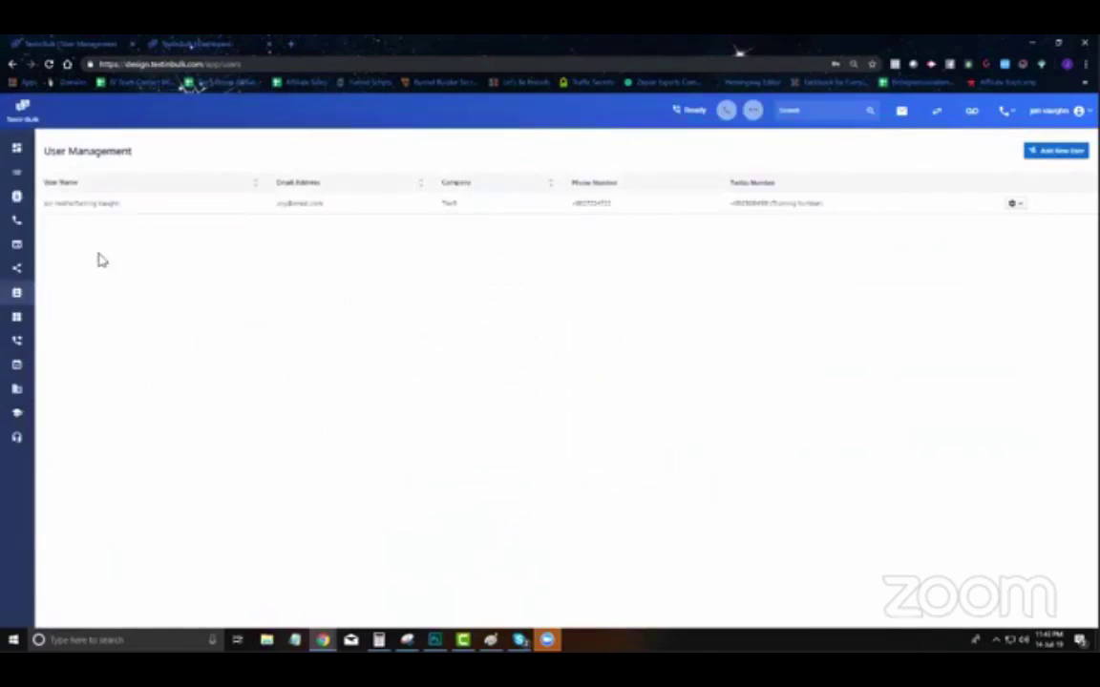
Step: Open the widgets list, view the live website page that uses the widget, and expand the contact widget there
{"action": "left_click", "coordinate": [18, 322]}
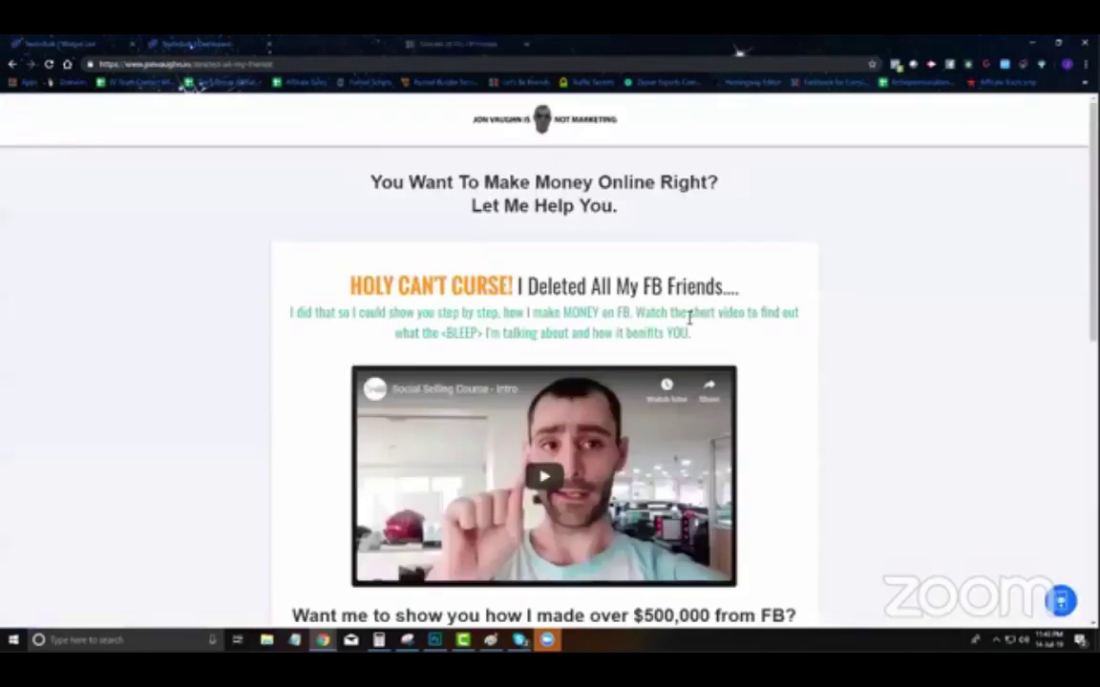
{"action": "scroll", "coordinate": [860, 410], "scroll_direction": "down", "scroll_amount": 3}
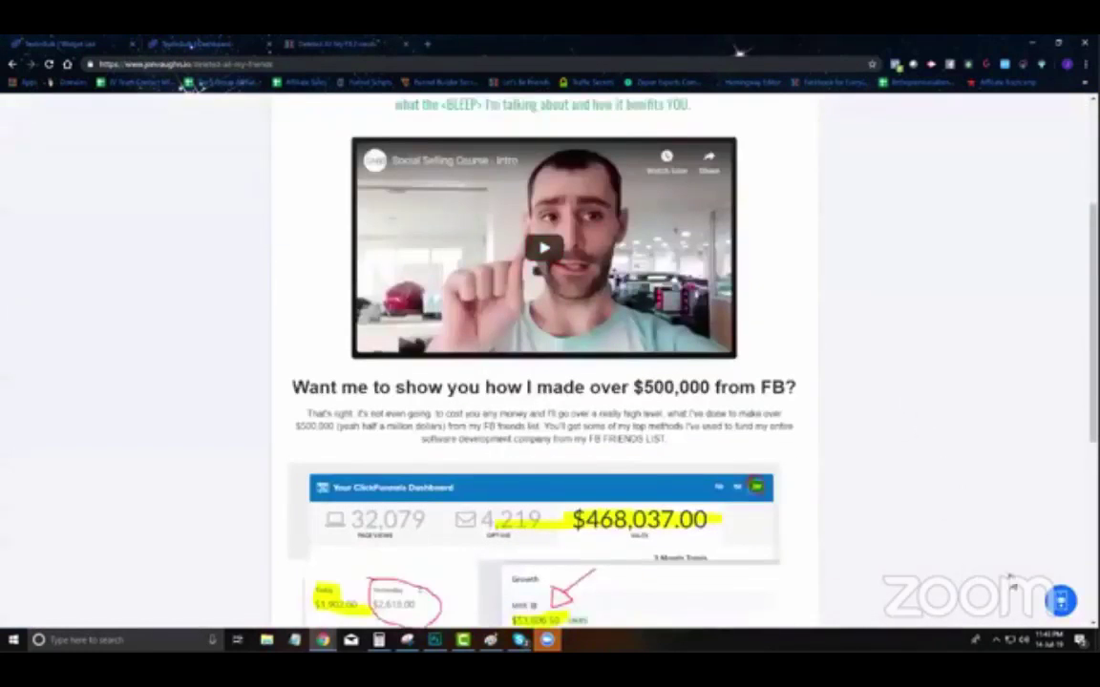
{"action": "left_click", "coordinate": [1059, 606]}
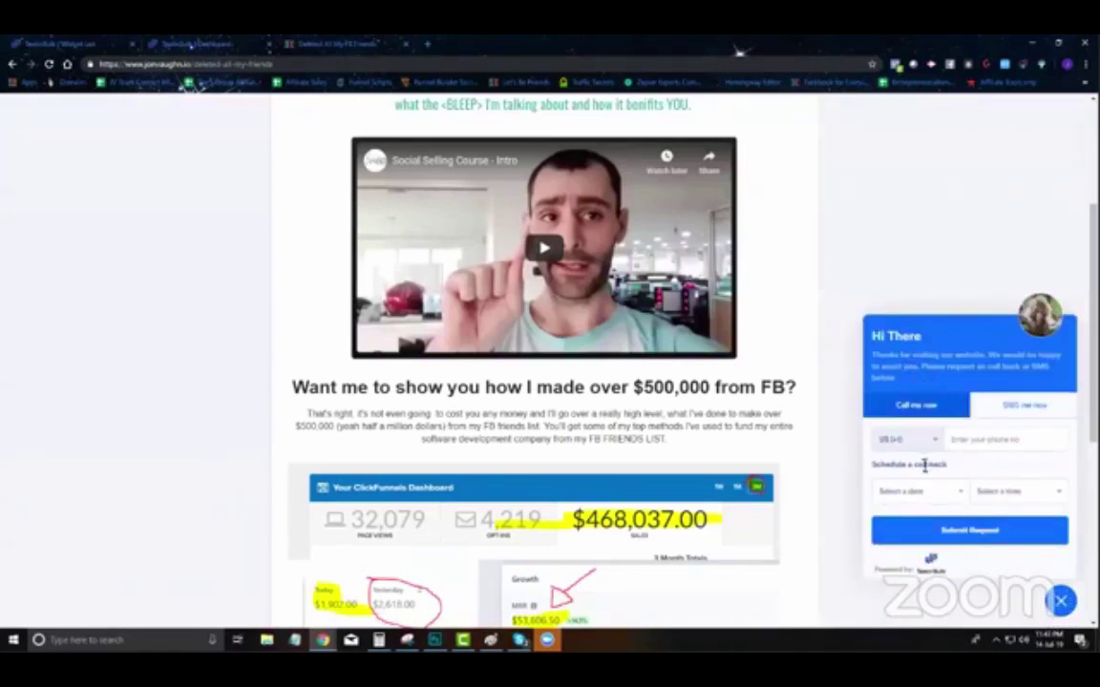
Step: Compare the live widget's Call me and SMS me now forms, including collapsing and reopening the widget
{"action": "left_click", "coordinate": [1010, 409]}
{"action": "left_click", "coordinate": [913, 445]}
{"action": "left_click", "coordinate": [1010, 410]}
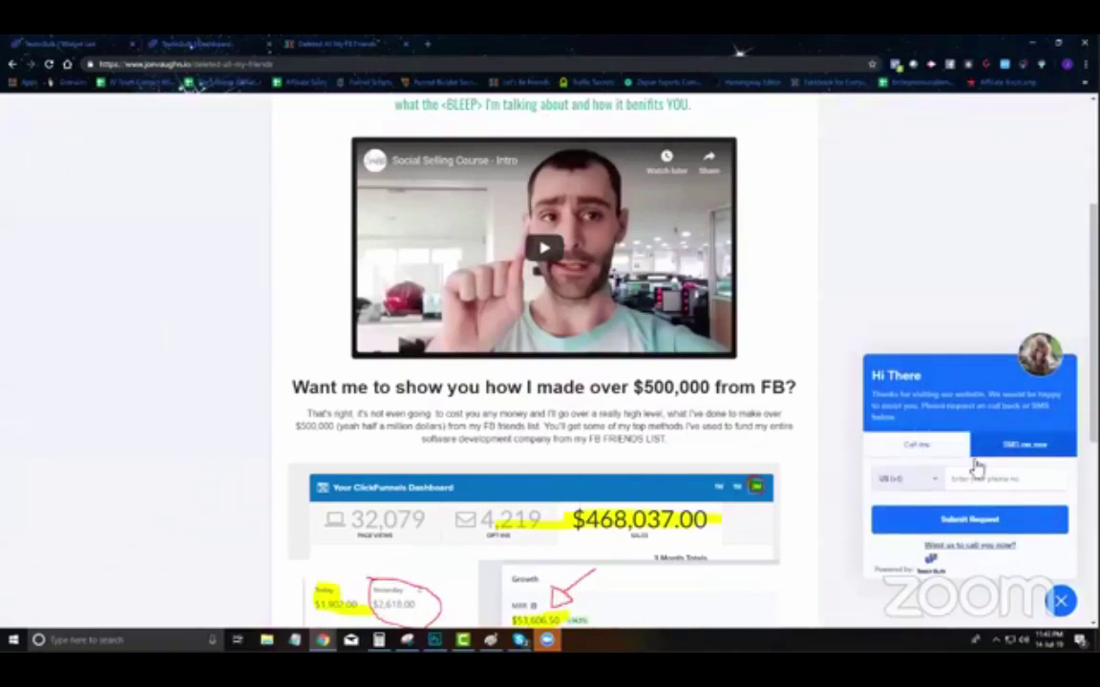
{"action": "scroll", "coordinate": [958, 466], "scroll_direction": "down", "scroll_amount": 2}
{"action": "left_click", "coordinate": [913, 447]}
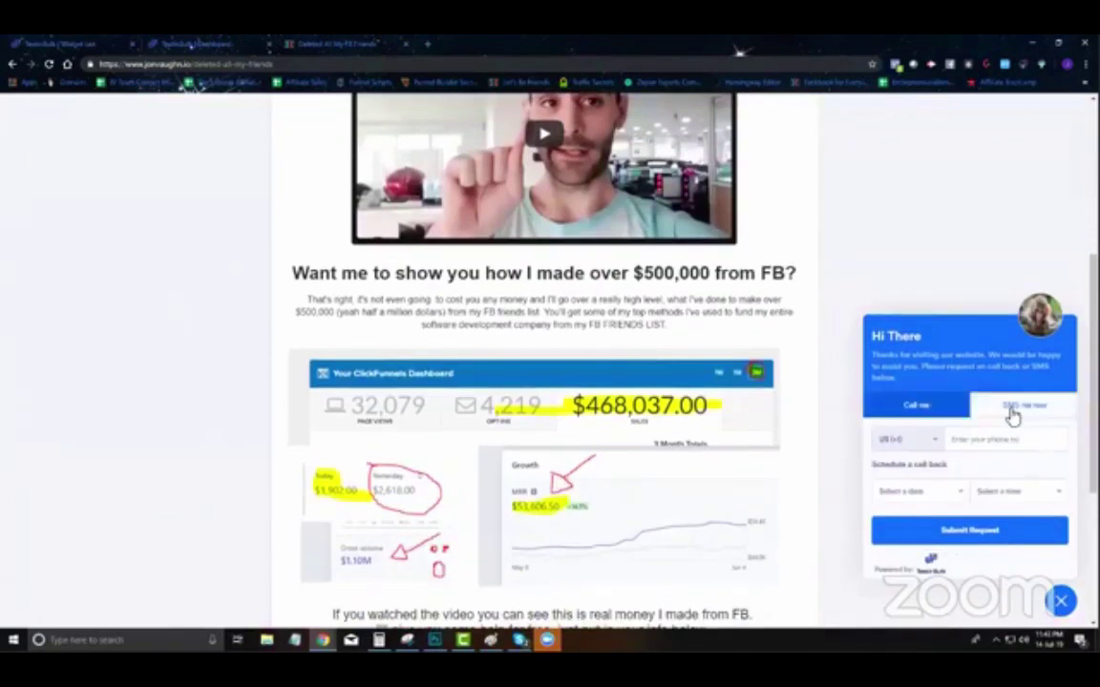
{"action": "left_click", "coordinate": [1010, 412]}
{"action": "left_click", "coordinate": [1061, 601]}
{"action": "scroll", "coordinate": [1060, 601], "scroll_direction": "down", "scroll_amount": 1}
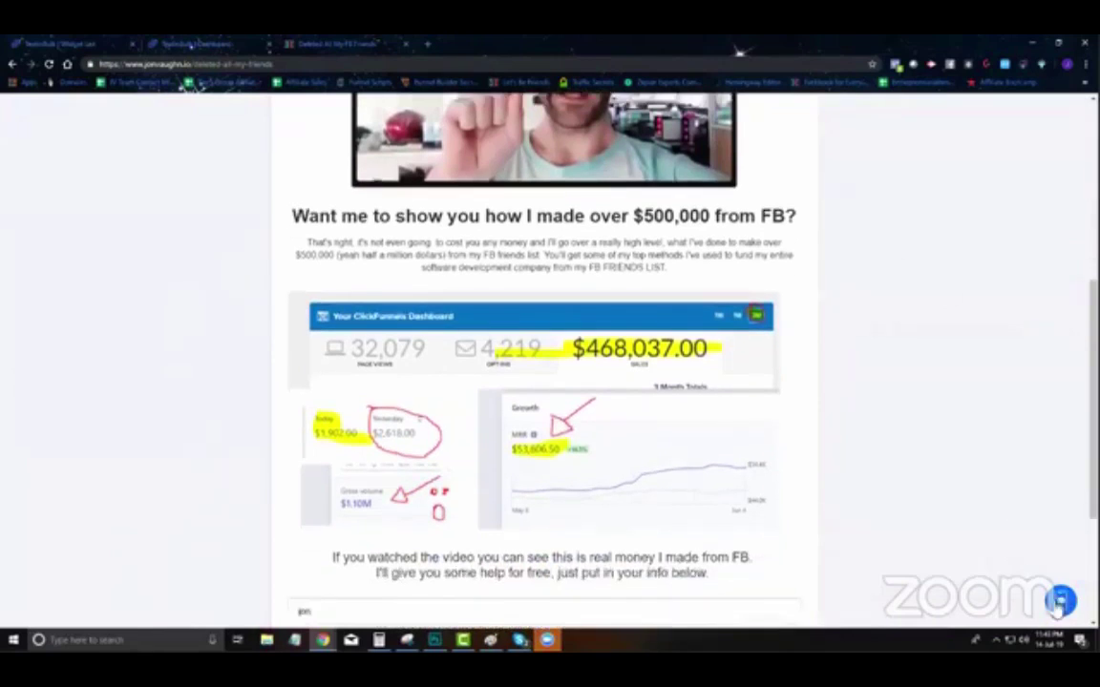
{"action": "left_click", "coordinate": [1060, 601]}
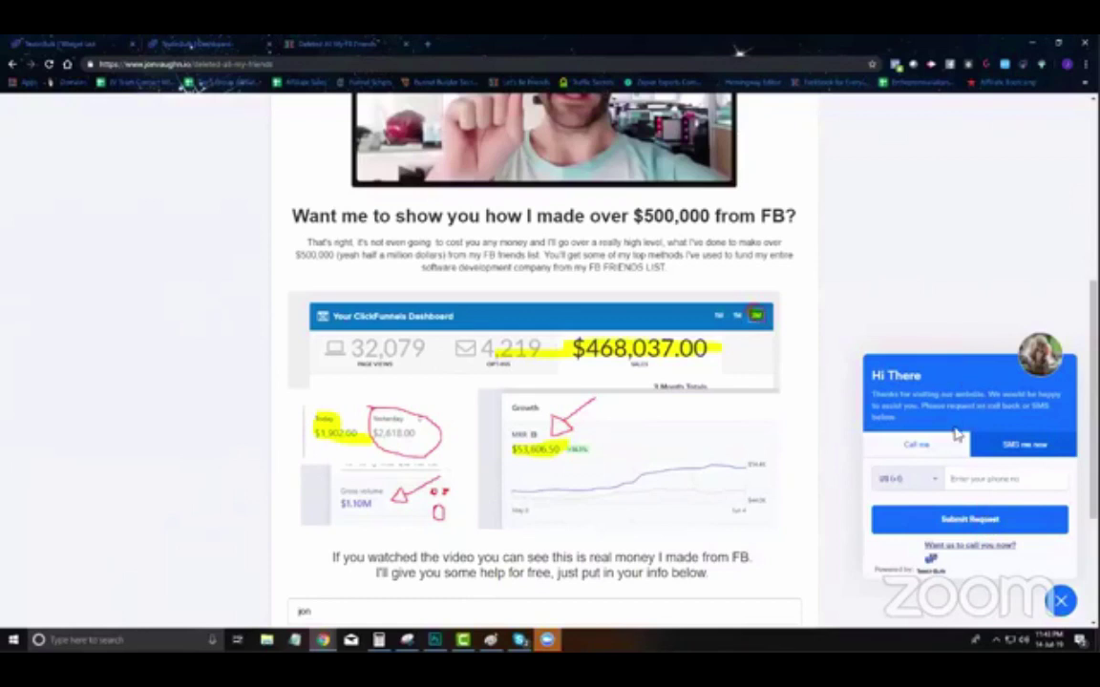
{"action": "left_click", "coordinate": [216, 44]}
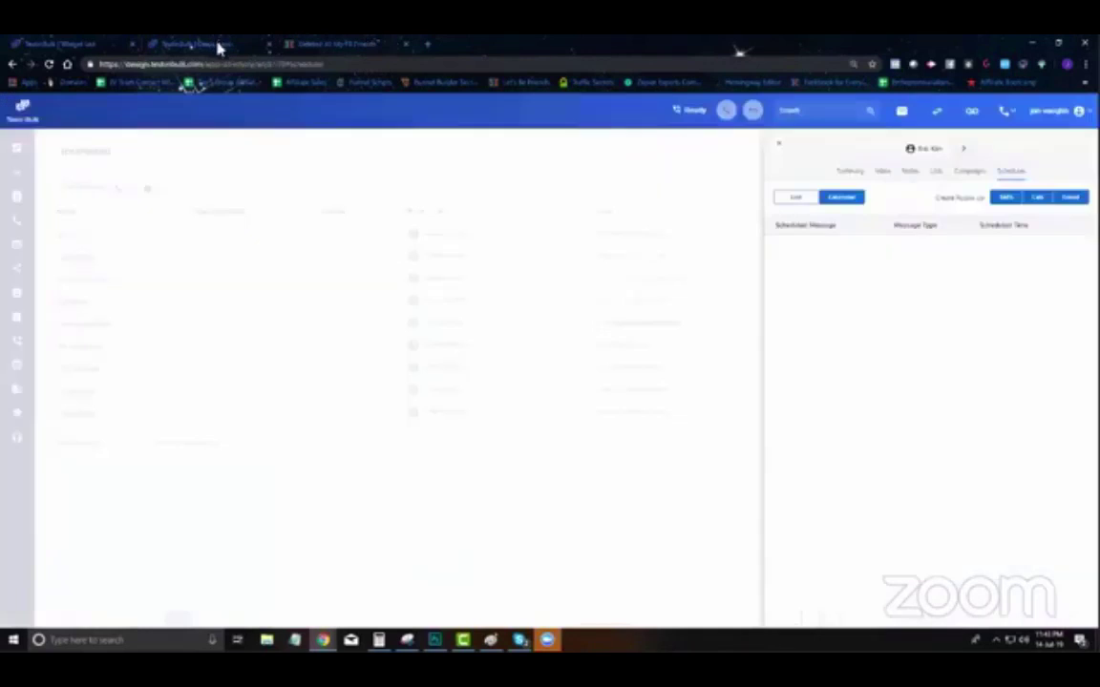
{"action": "left_click", "coordinate": [84, 46]}
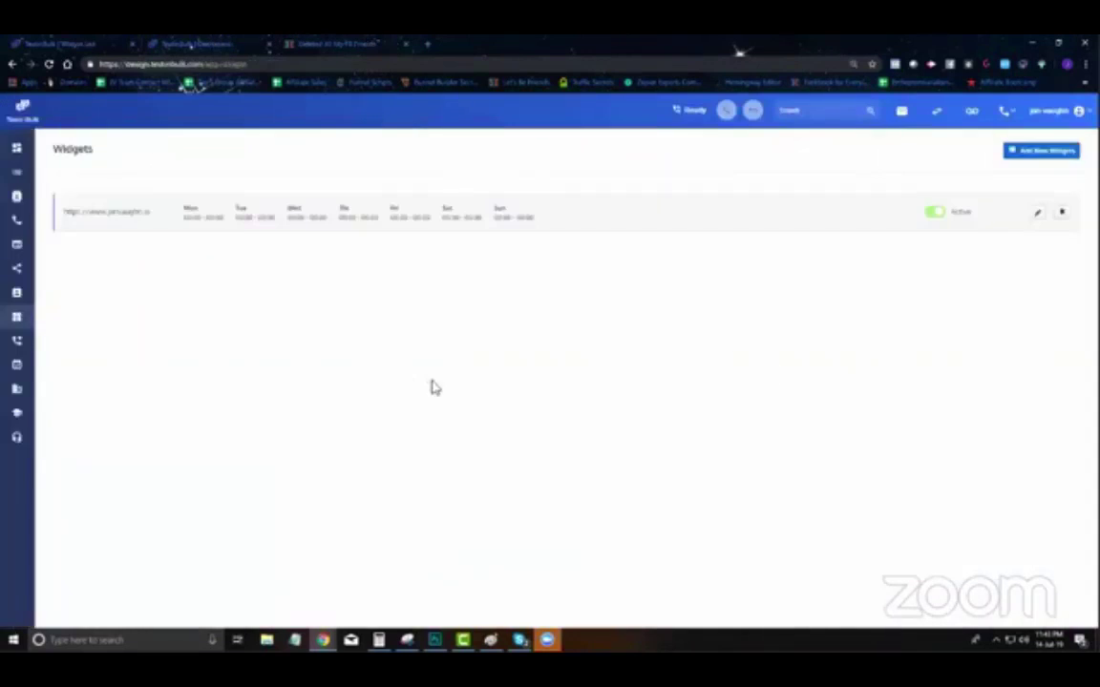
{"action": "left_click", "coordinate": [1044, 153]}
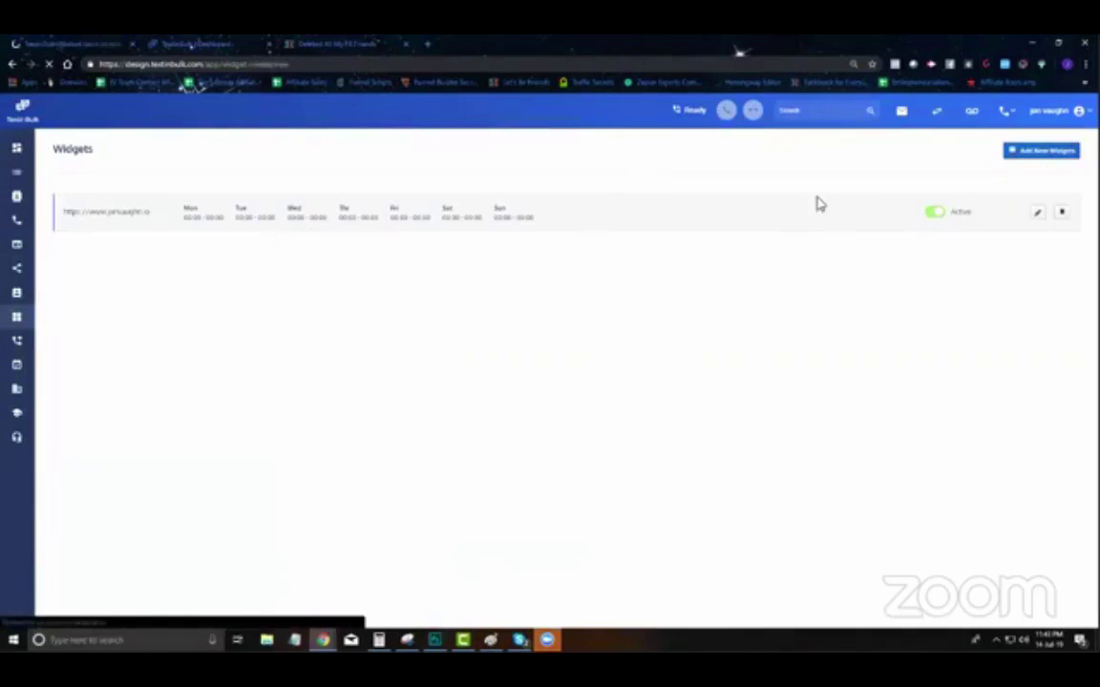
Step: Examine the existing user's edit form in User Management and leave it without saving
{"action": "left_click", "coordinate": [19, 295]}
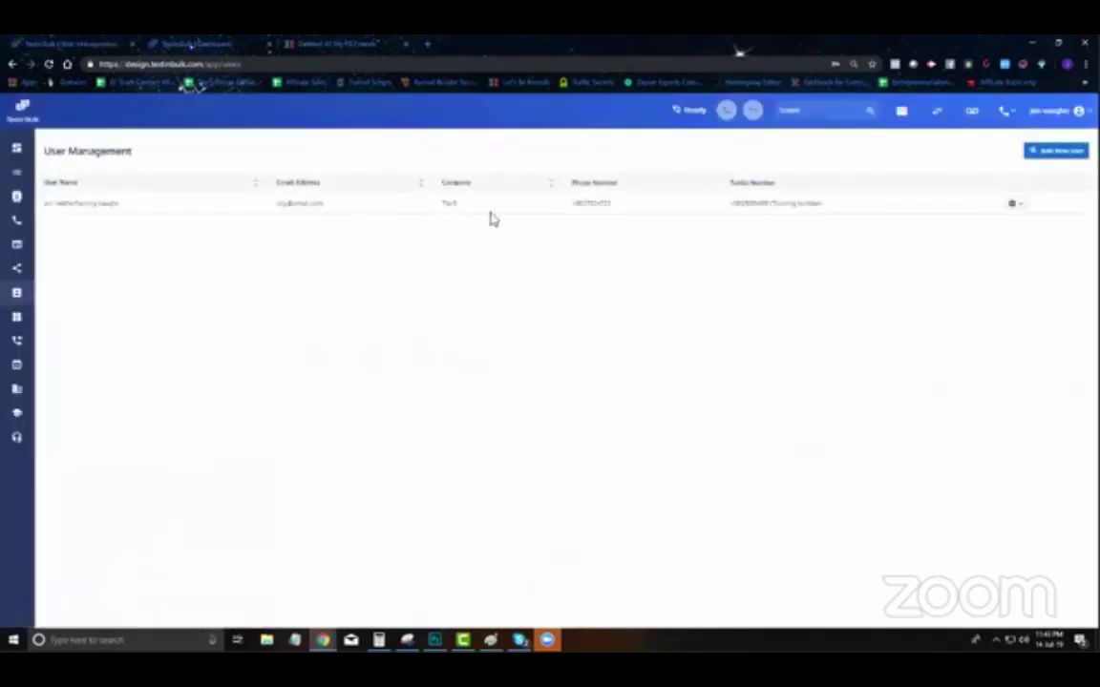
{"action": "left_click", "coordinate": [1013, 205]}
{"action": "left_click", "coordinate": [979, 222]}
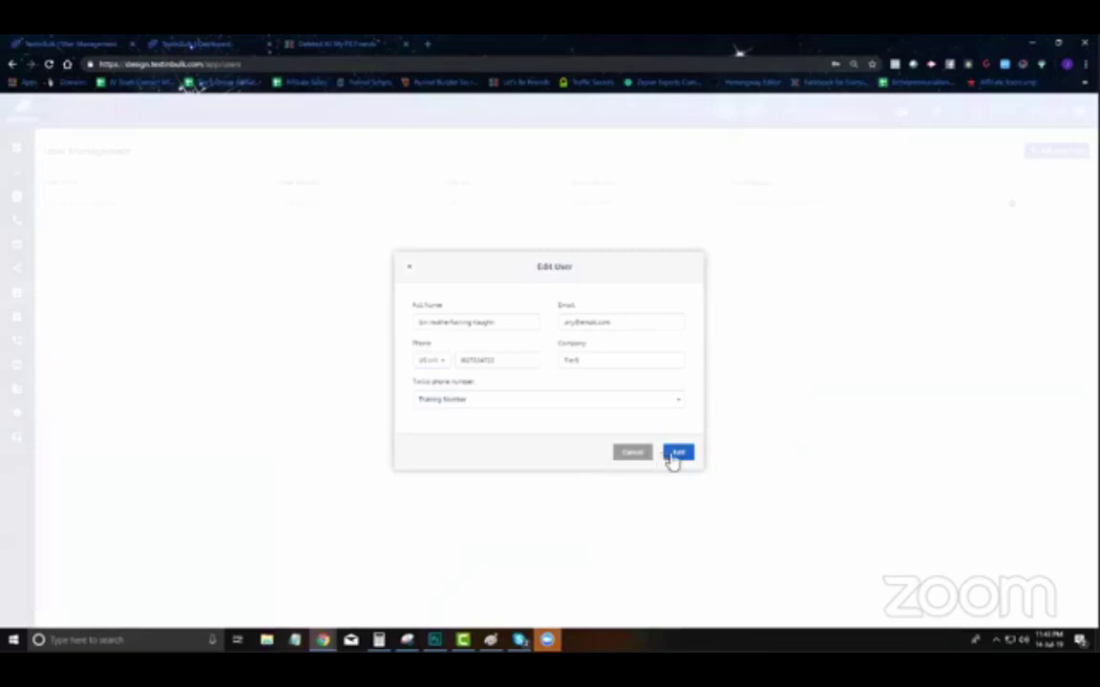
{"action": "left_click", "coordinate": [638, 459]}
Step: Open the existing website widget for editing and close the extra dashboard tab
{"action": "left_click", "coordinate": [15, 318]}
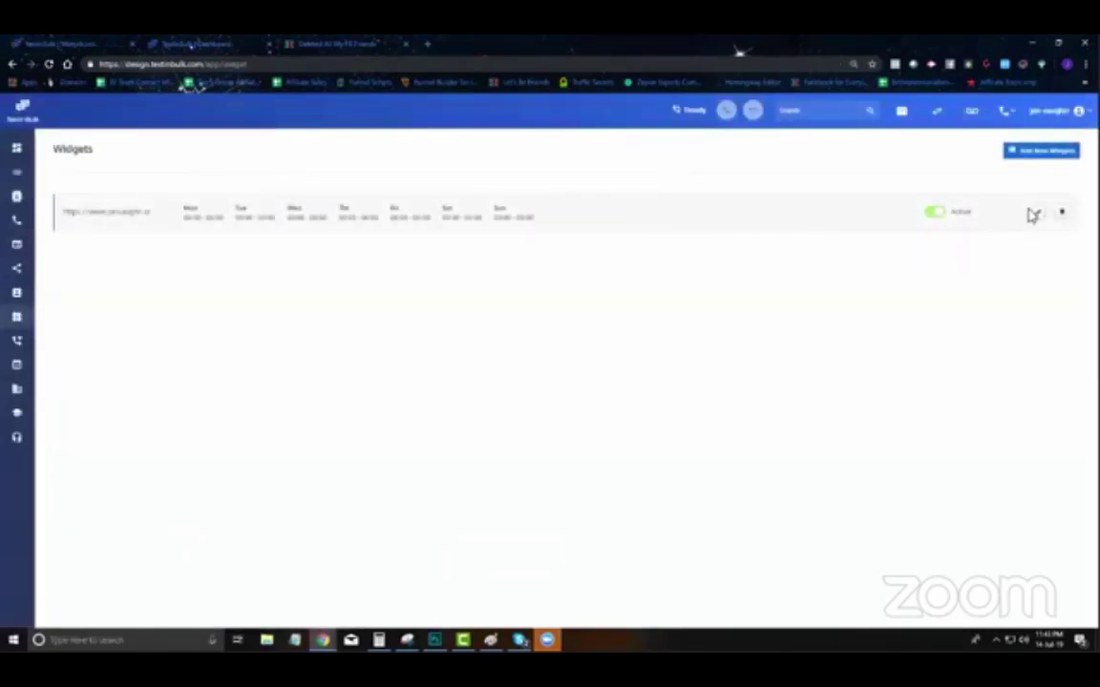
{"action": "left_click", "coordinate": [1035, 213]}
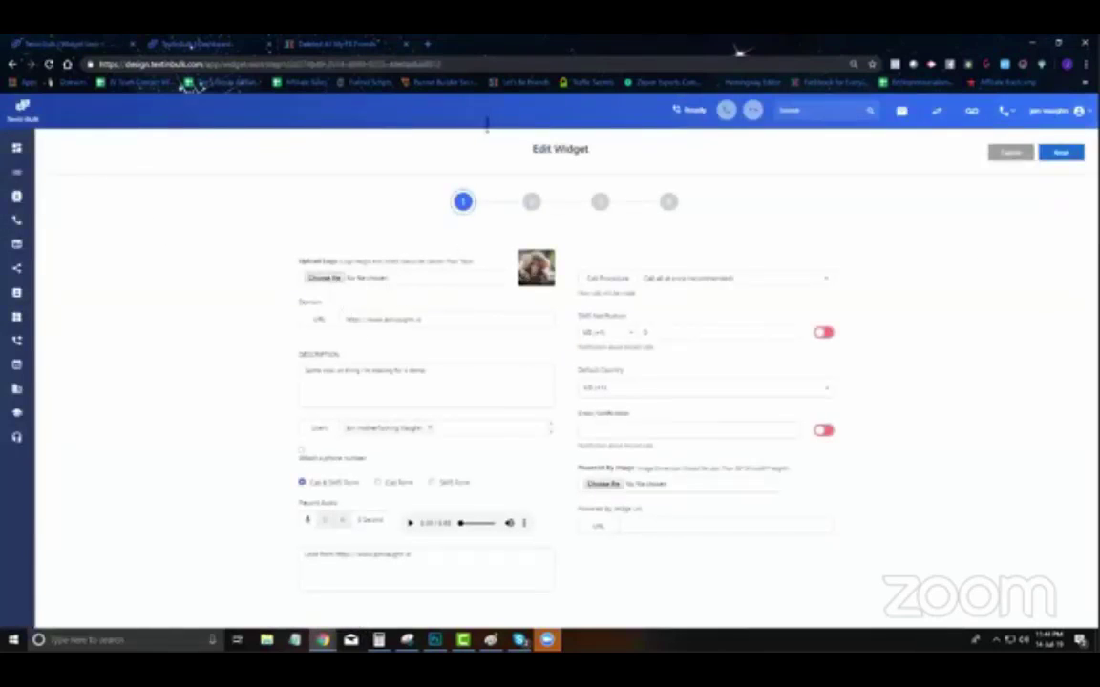
{"action": "key", "text": "ctrl+Tab"}
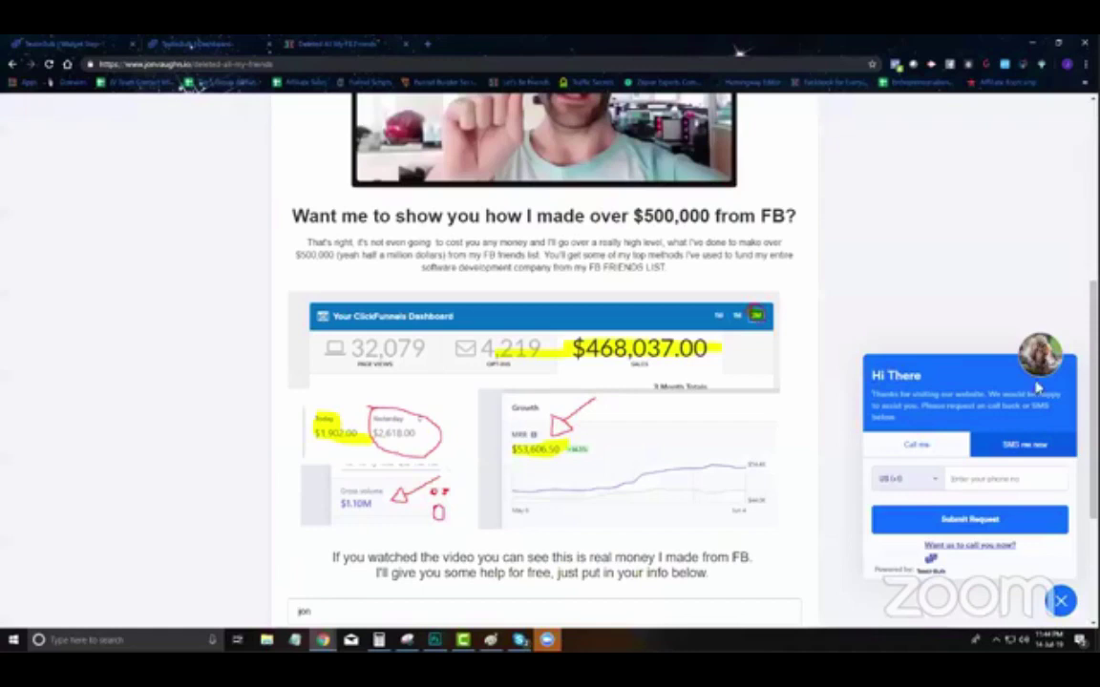
{"action": "left_click", "coordinate": [89, 43]}
{"action": "left_click_drag", "start_coordinate": [89, 43], "coordinate": [186, 42]}
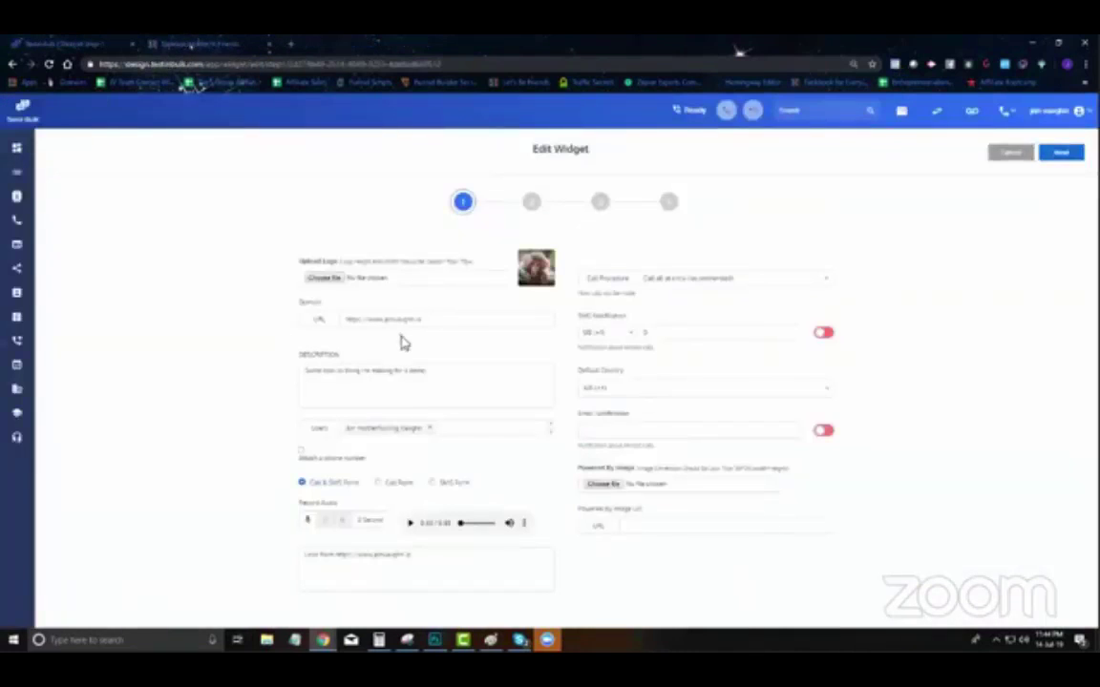
Step: Examine the widget's domain URL and description, and compare them with the widget on the live page
{"action": "triple_click", "coordinate": [365, 318]}
{"action": "left_click", "coordinate": [363, 380]}
{"action": "left_click", "coordinate": [203, 43]}
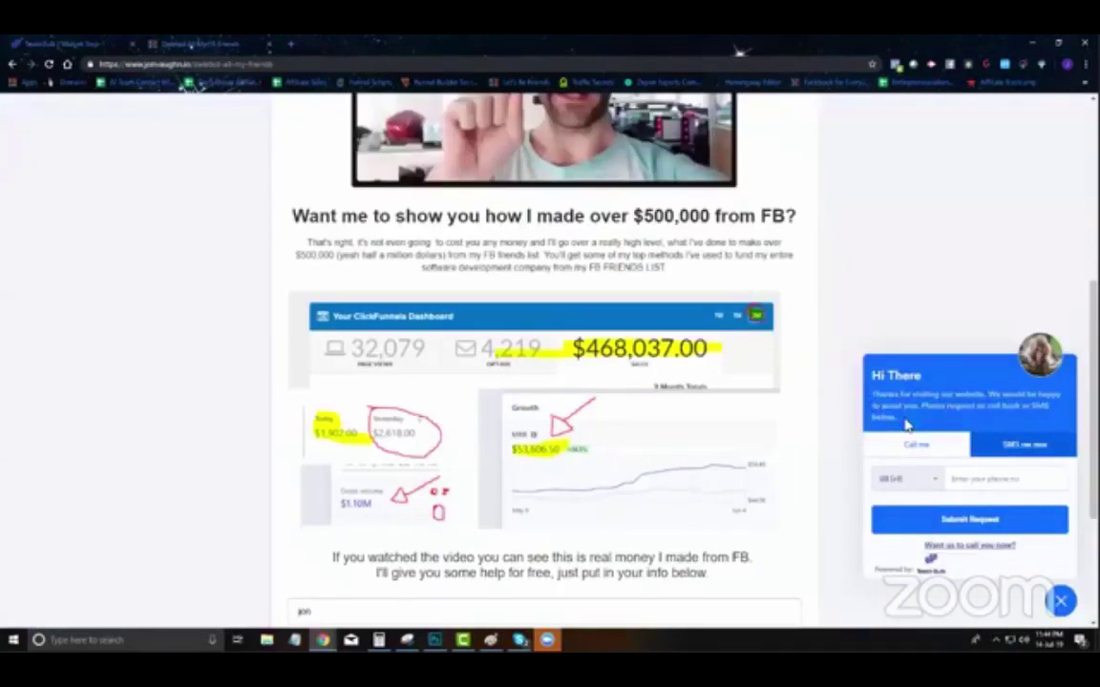
Step: Examine the Attach a phone number options in the widget editor and leave the option switched off
{"action": "left_click", "coordinate": [96, 42]}
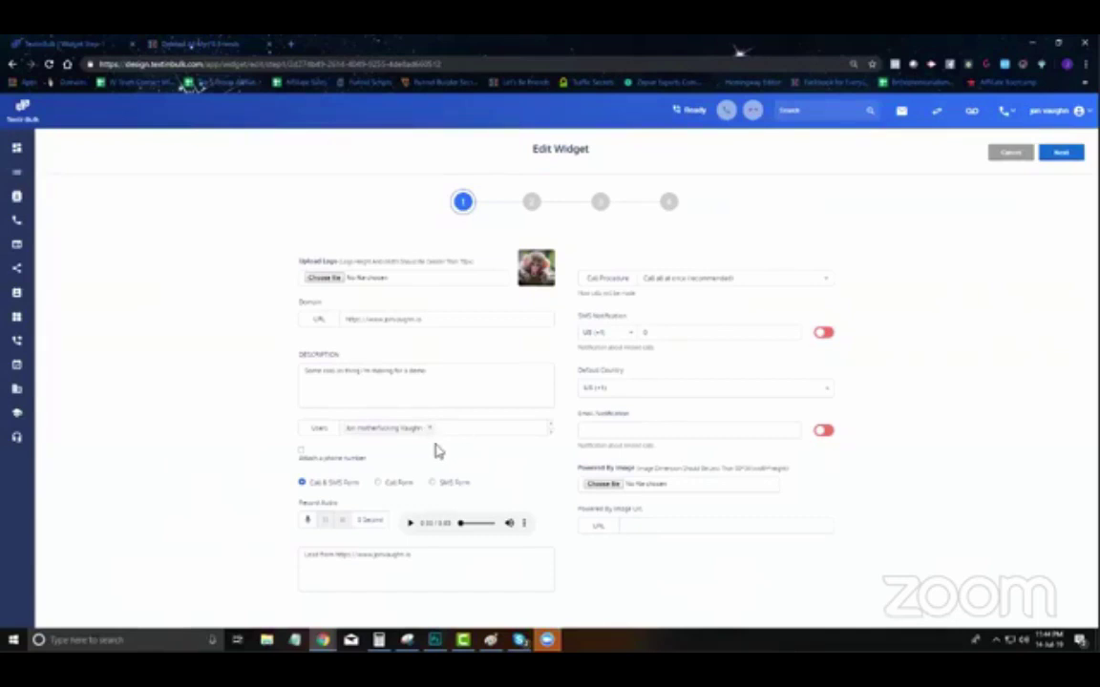
{"action": "left_click", "coordinate": [303, 457]}
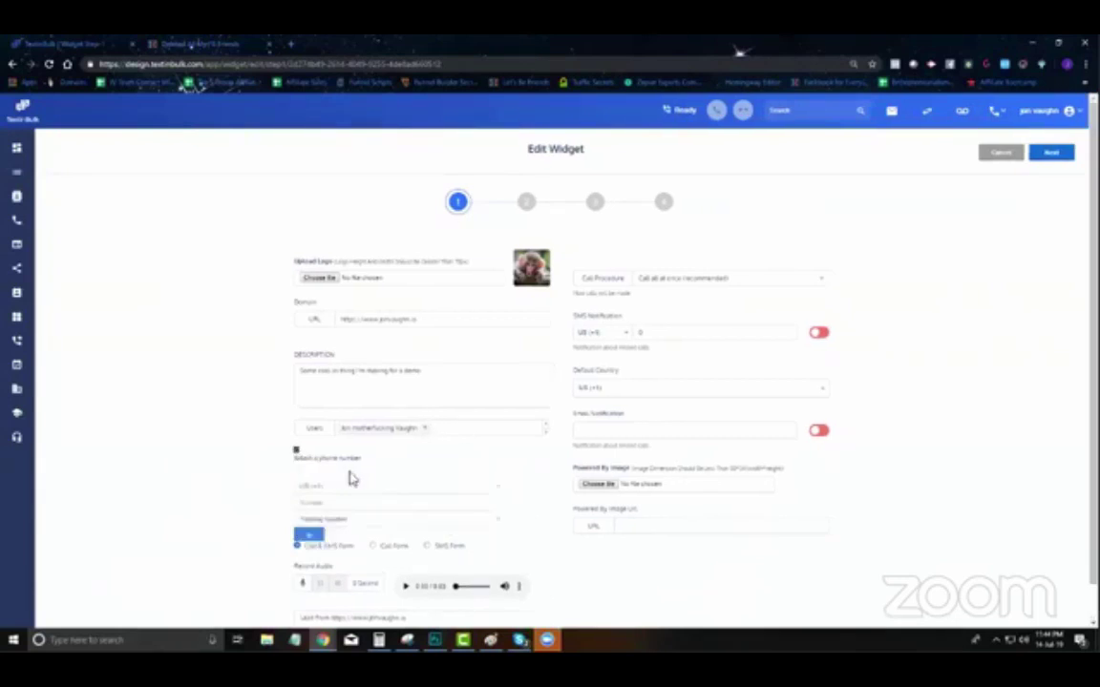
{"action": "left_click", "coordinate": [296, 456]}
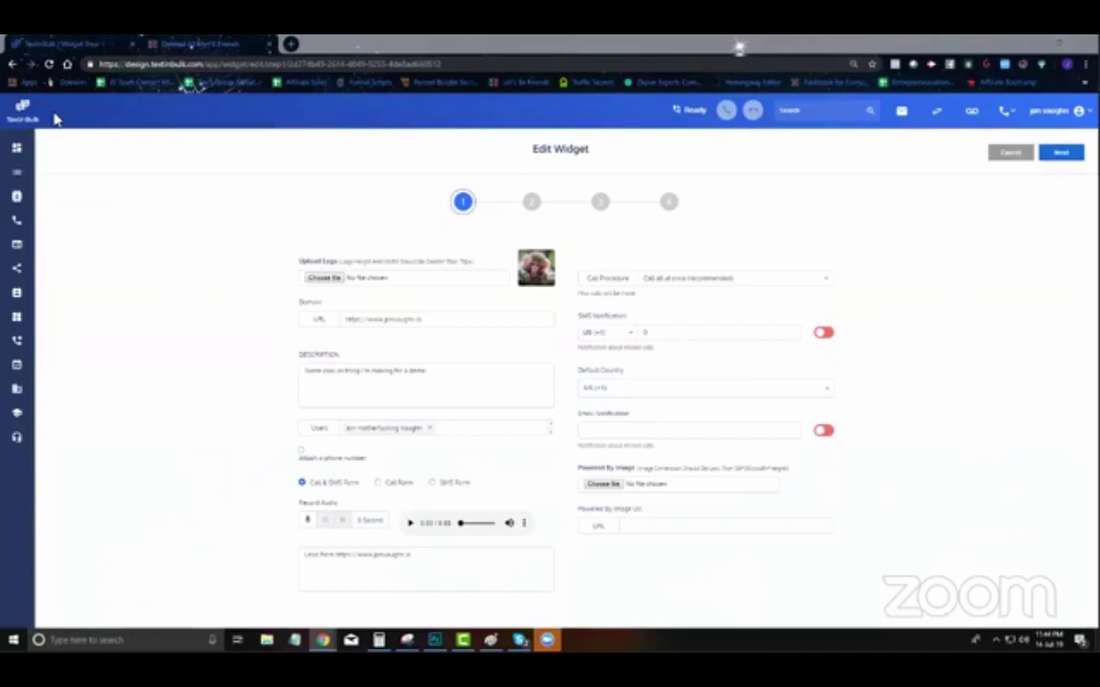
Step: Advance through the widget's weekly schedule and website/mobile display settings, and select the install code on the final page
{"action": "left_click", "coordinate": [1058, 157]}
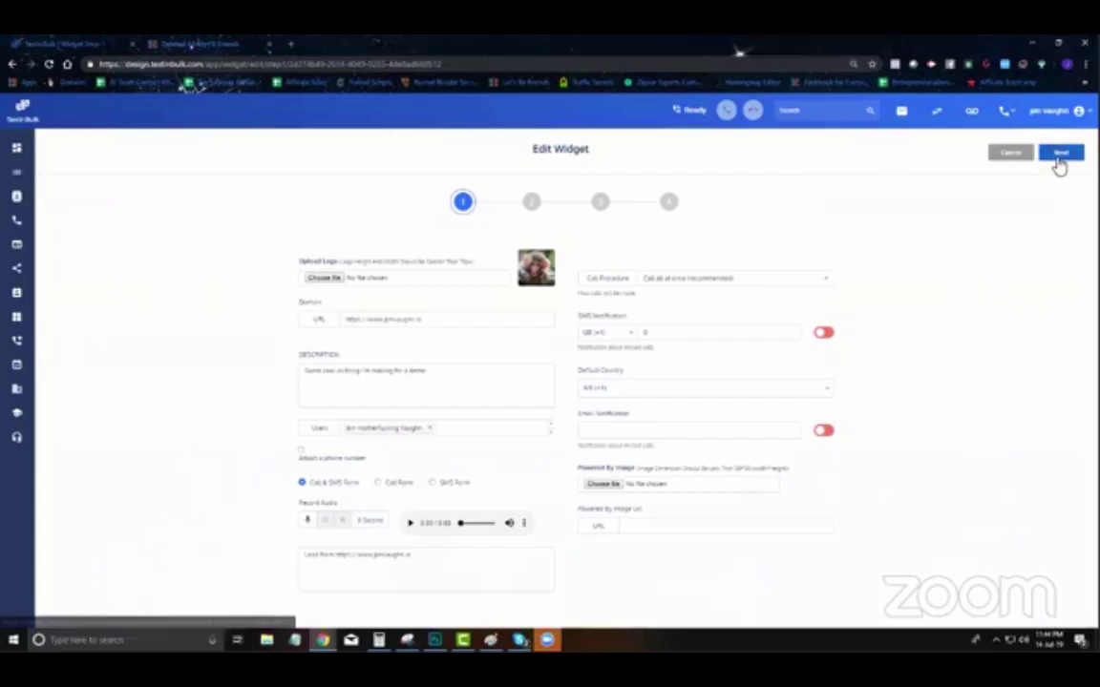
{"action": "left_click", "coordinate": [1060, 155]}
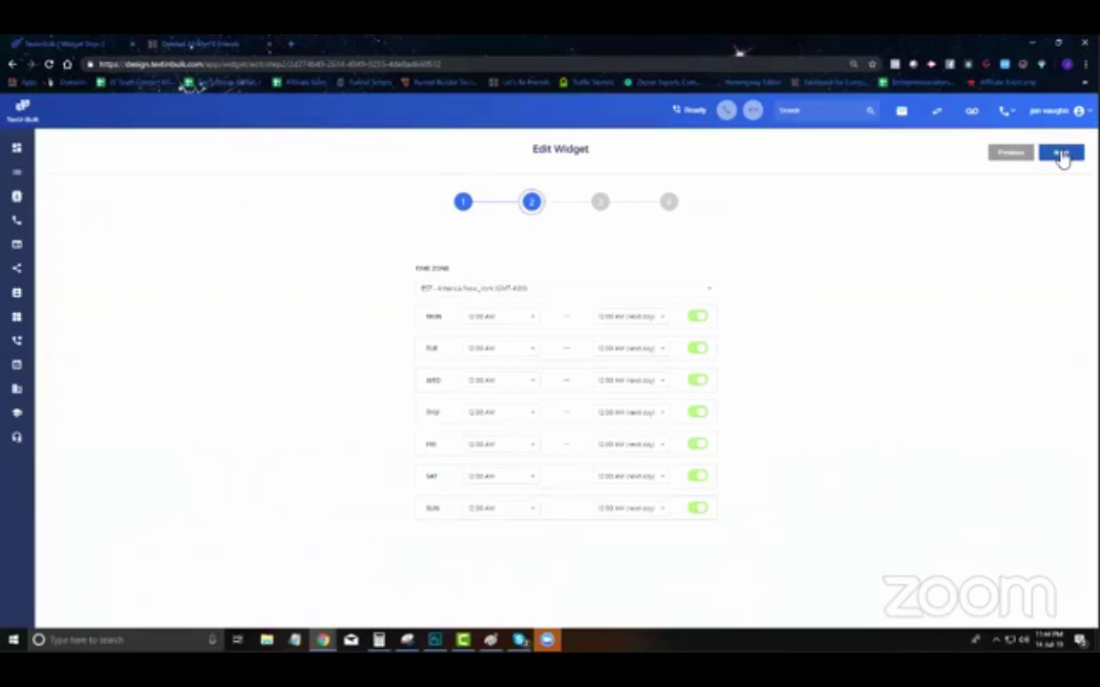
{"action": "left_click", "coordinate": [1061, 161]}
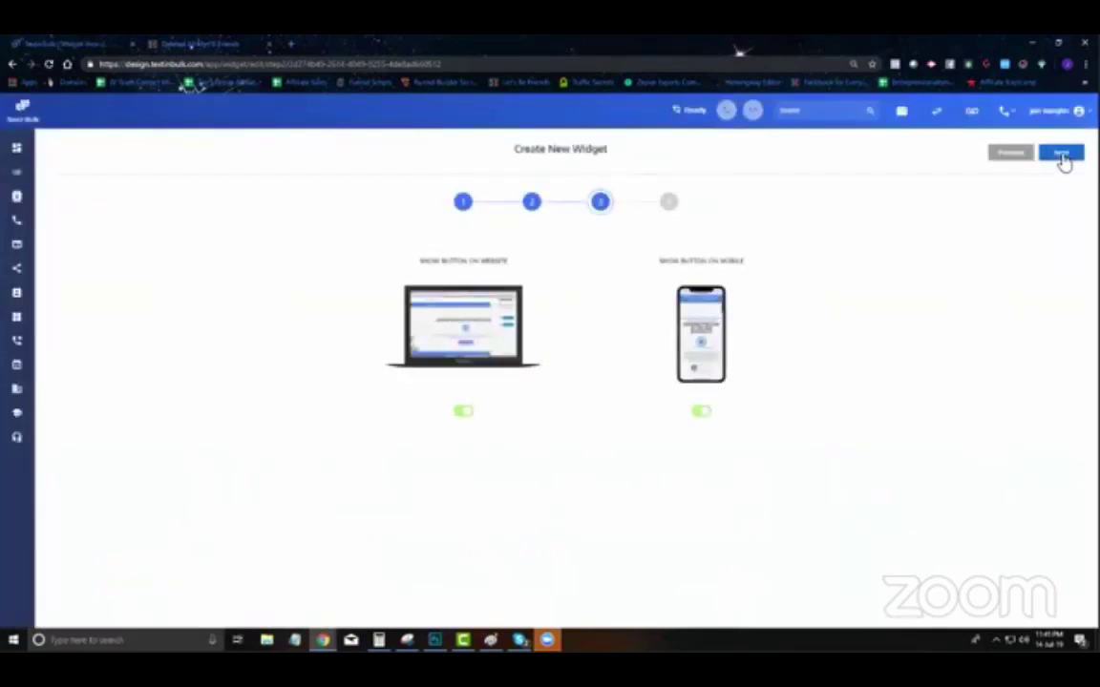
{"action": "left_click", "coordinate": [1062, 155]}
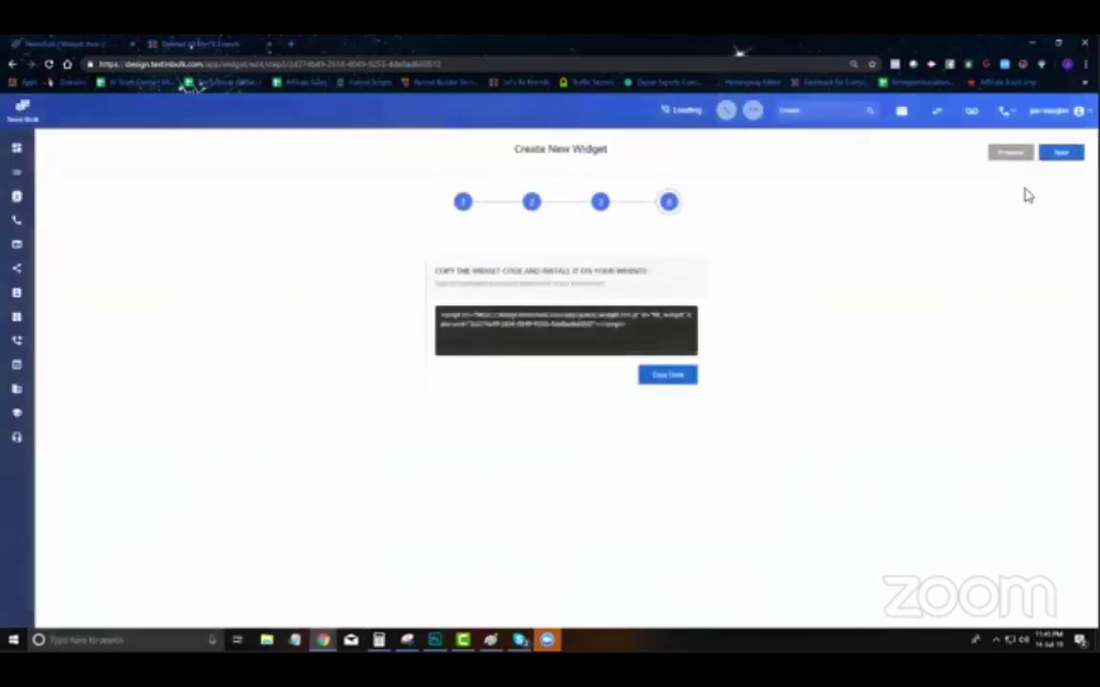
{"action": "left_click_drag", "start_coordinate": [628, 330], "coordinate": [444, 319]}
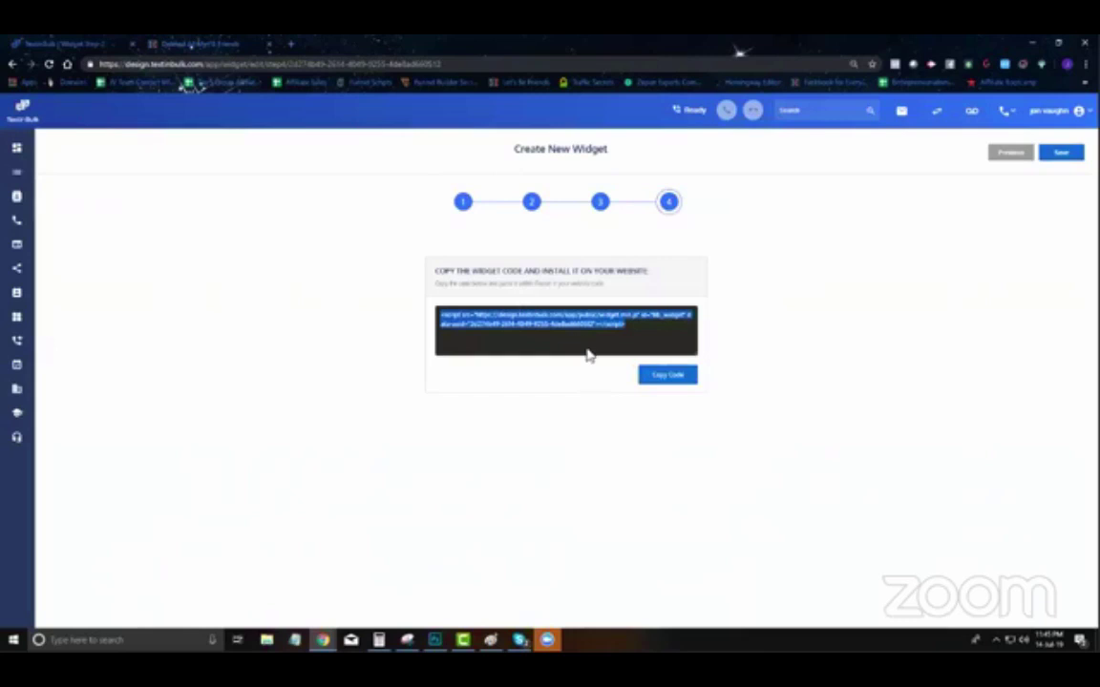
Step: Collapse and reopen the installed widget on the live page, and return to the widget's install code
{"action": "left_click", "coordinate": [188, 42]}
{"action": "left_click", "coordinate": [1061, 603]}
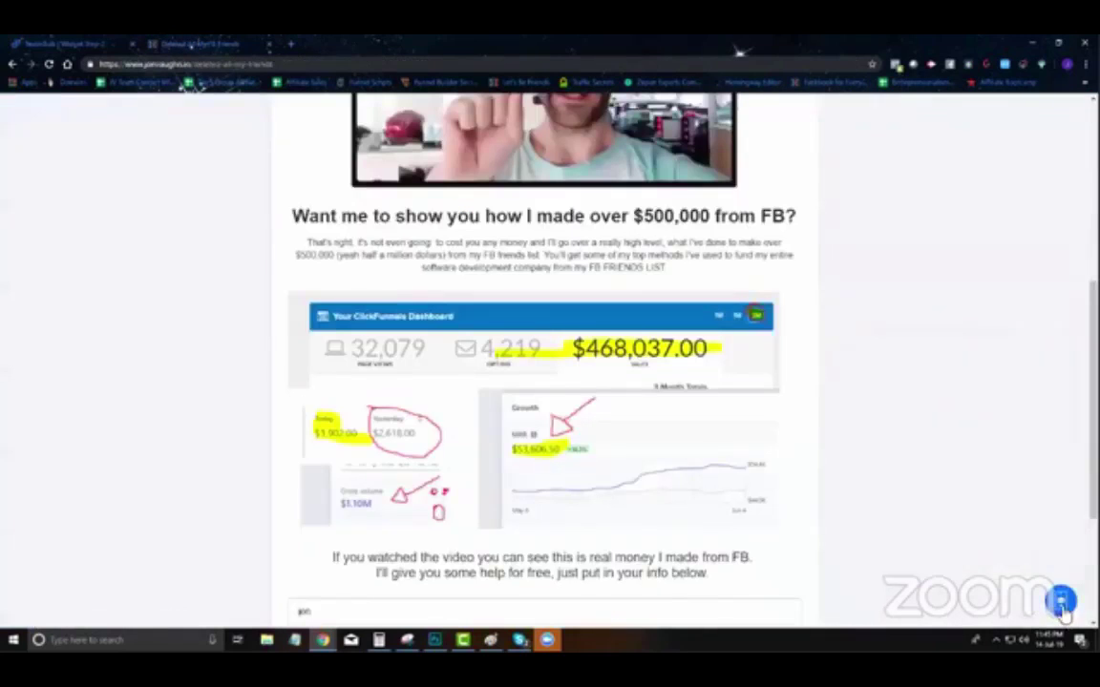
{"action": "left_click", "coordinate": [1062, 603]}
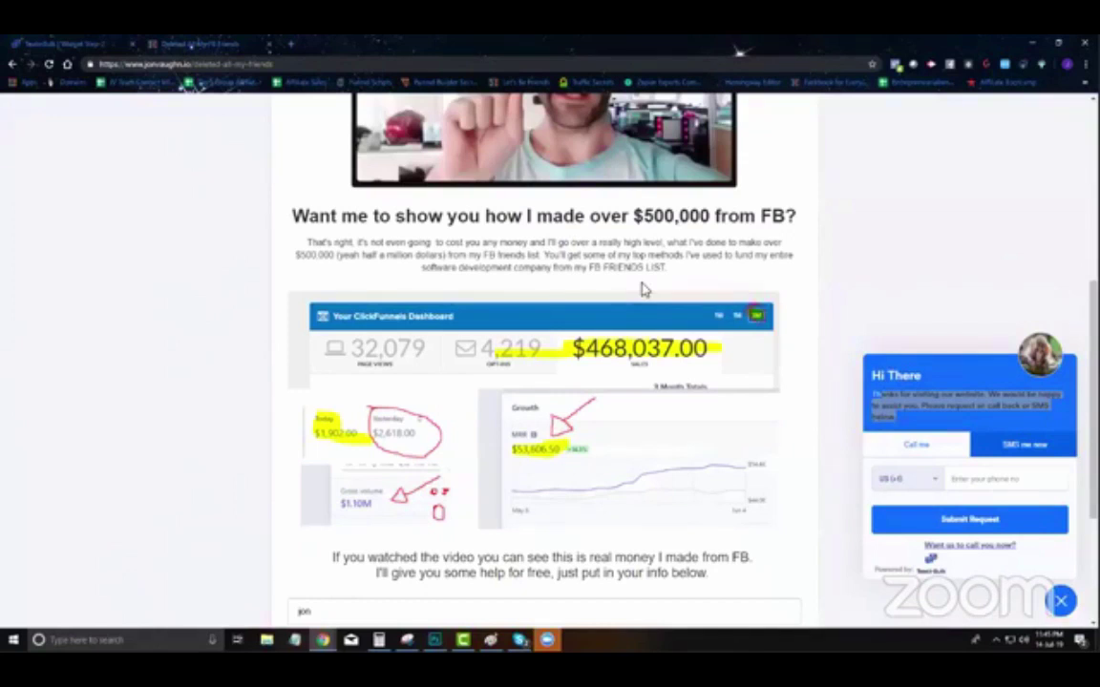
{"action": "left_click", "coordinate": [87, 42]}
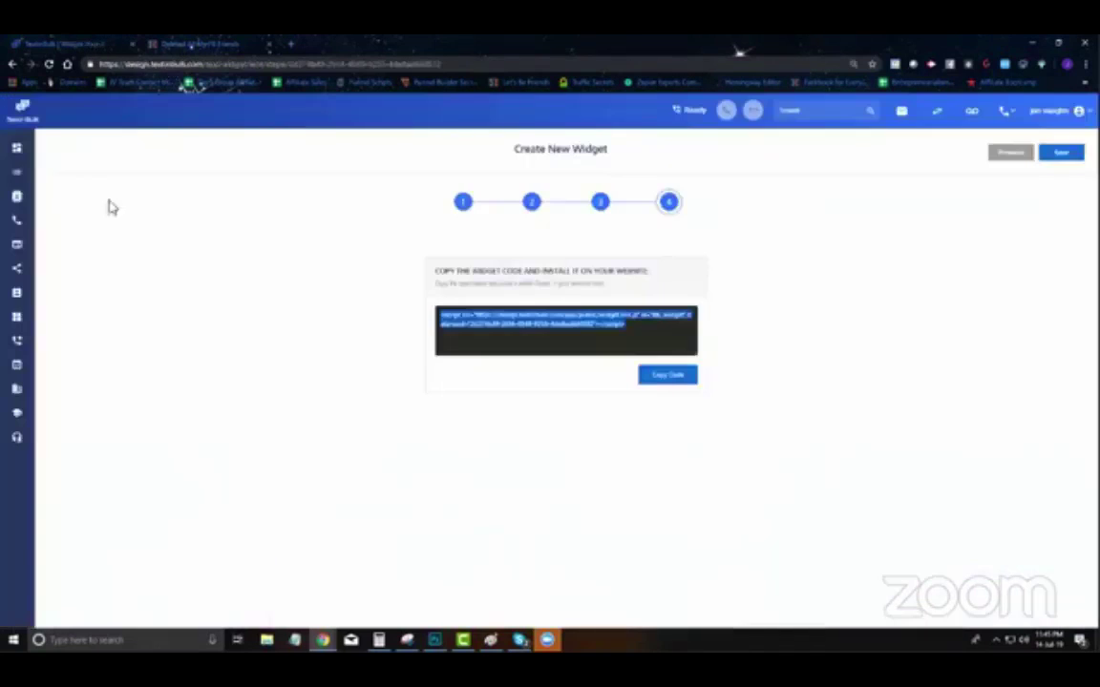
Step: Examine the keywords and reply messages of the First Demo auto responder
{"action": "left_click", "coordinate": [16, 343]}
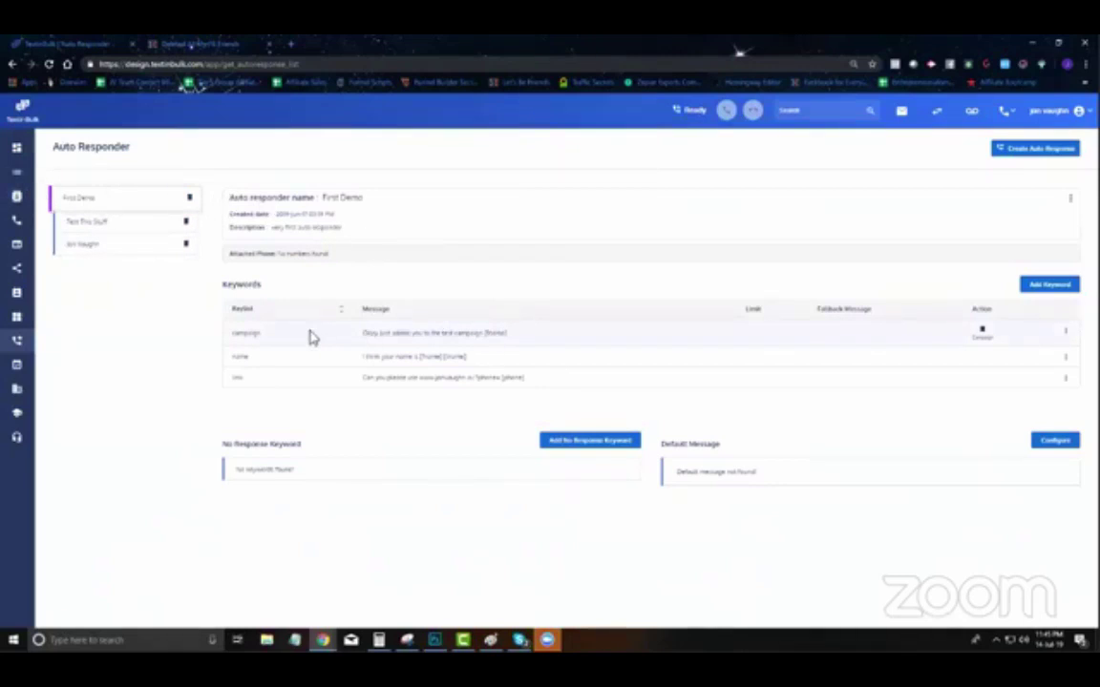
{"action": "double_click", "coordinate": [241, 332]}
{"action": "left_click", "coordinate": [238, 336]}
{"action": "left_click_drag", "start_coordinate": [507, 333], "coordinate": [368, 349]}
{"action": "left_click", "coordinate": [462, 356]}
Step: Draft a First Demo auto-response for the keywords "who is this" and "who am i speaking", and cancel it without saving
{"action": "left_click", "coordinate": [1040, 286]}
{"action": "left_click", "coordinate": [520, 242]}
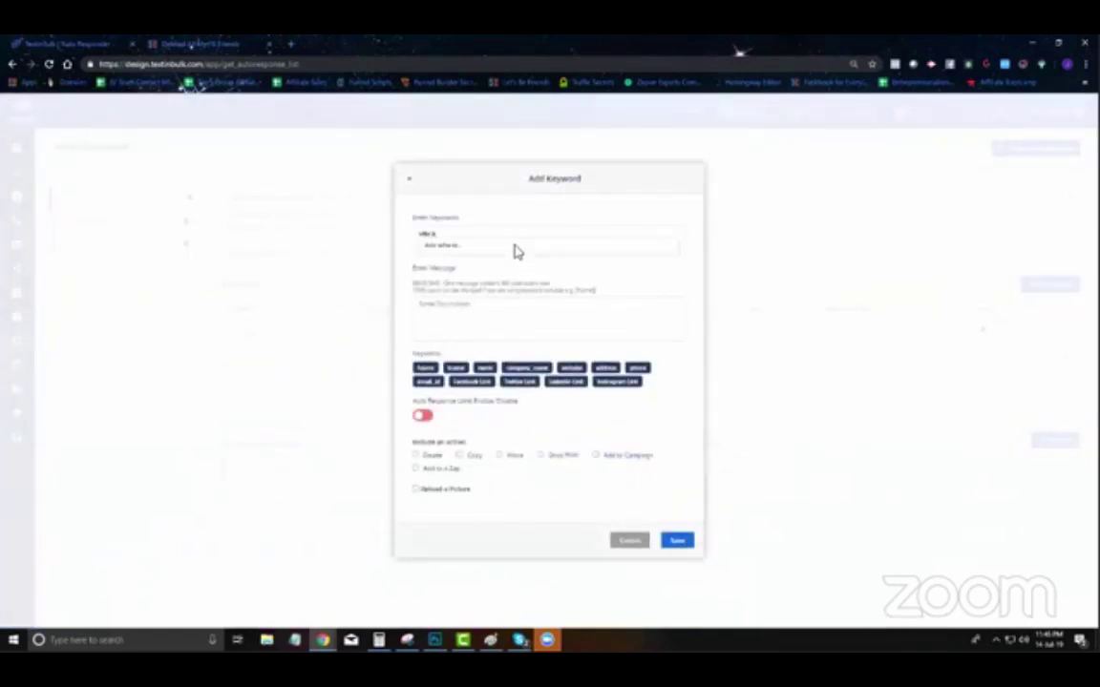
{"action": "key", "text": "Return"}
{"action": "type", "text": "who"}
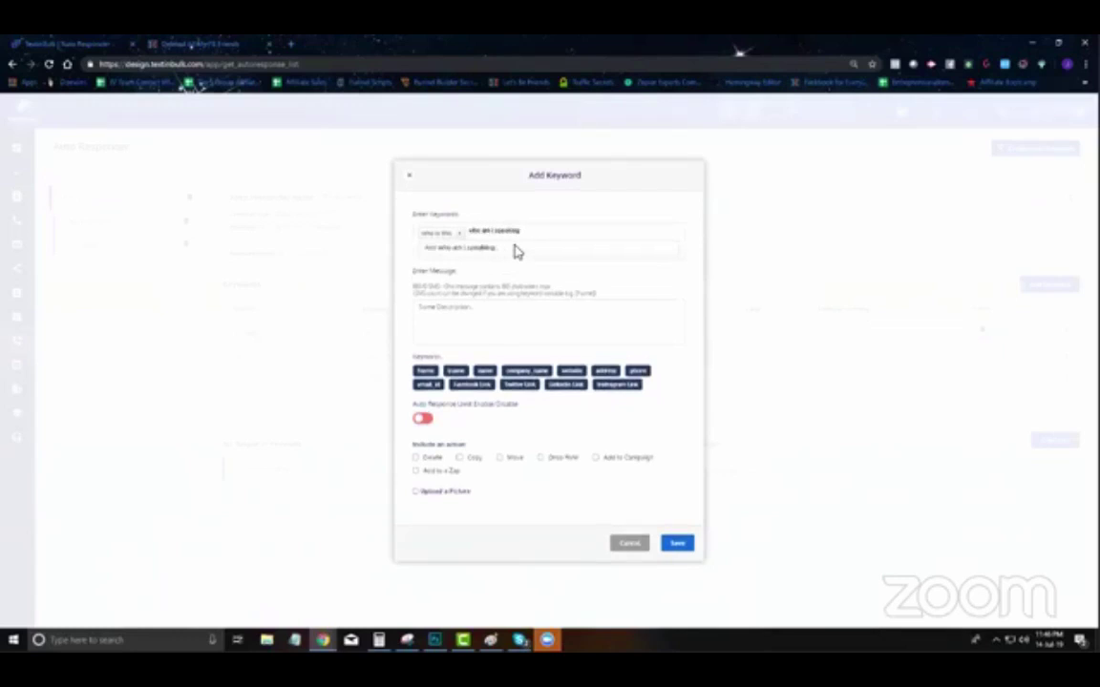
{"action": "left_click", "coordinate": [516, 250]}
{"action": "left_click", "coordinate": [493, 317]}
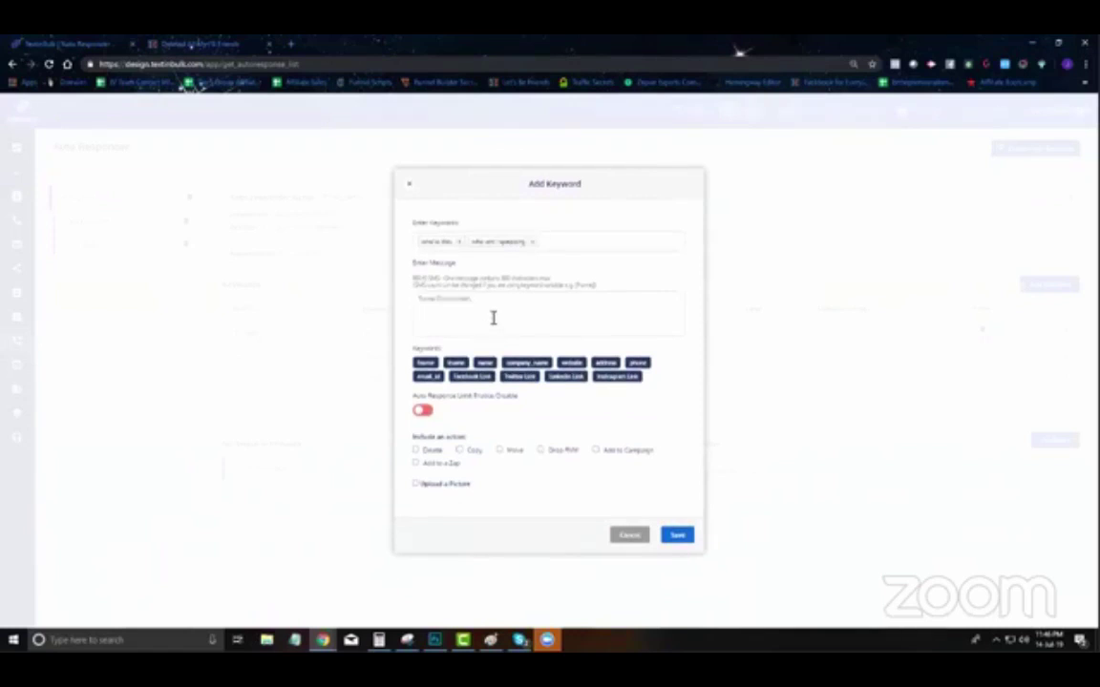
{"action": "type", "text": "Yes"}
{"action": "left_click", "coordinate": [486, 316]}
{"action": "left_click", "coordinate": [628, 535]}
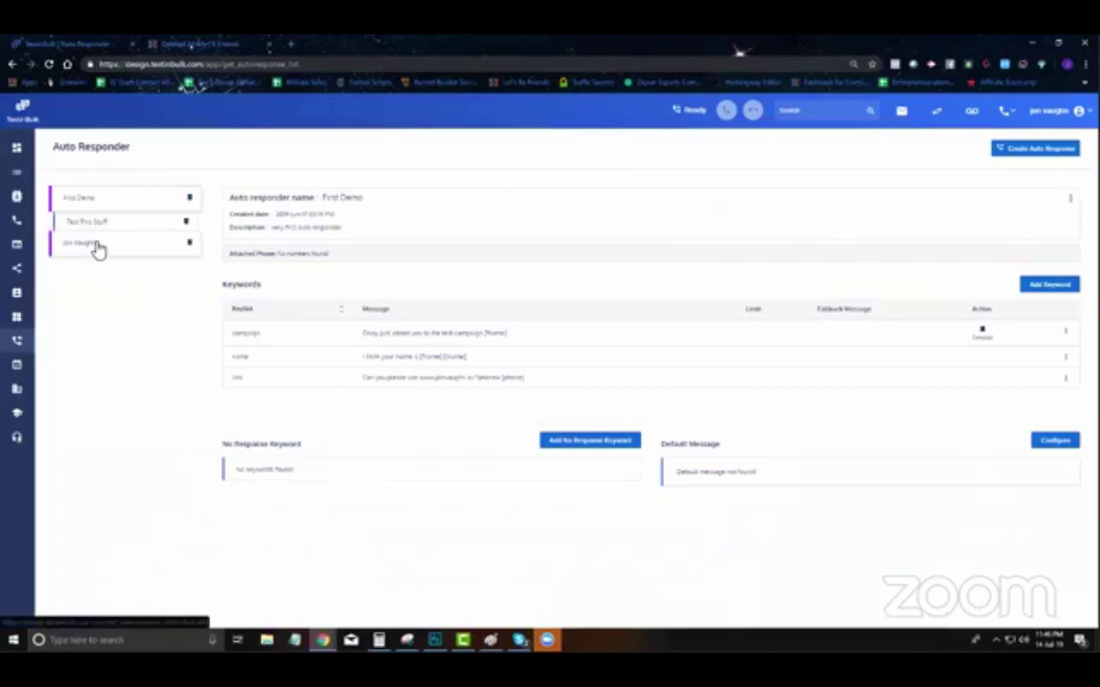
Step: Set the Lakeland Roofers number's SMS response type to Auto Response and assign the Test This Stuff auto responder
{"action": "right_click", "coordinate": [16, 224]}
{"action": "left_click", "coordinate": [17, 224]}
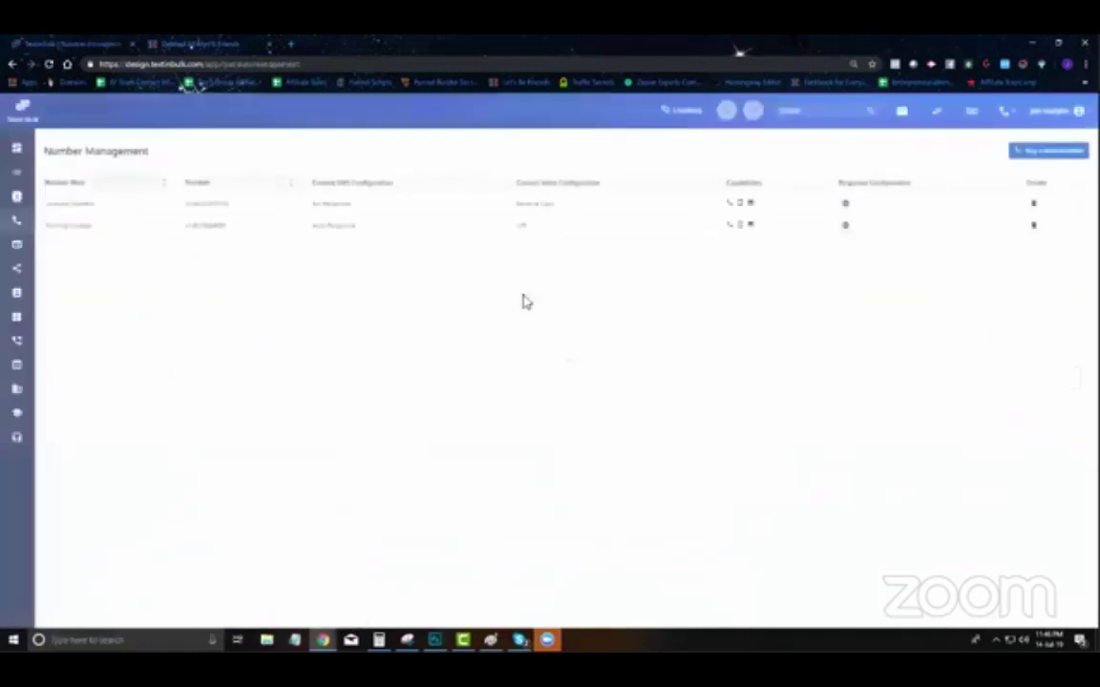
{"action": "left_click", "coordinate": [844, 208]}
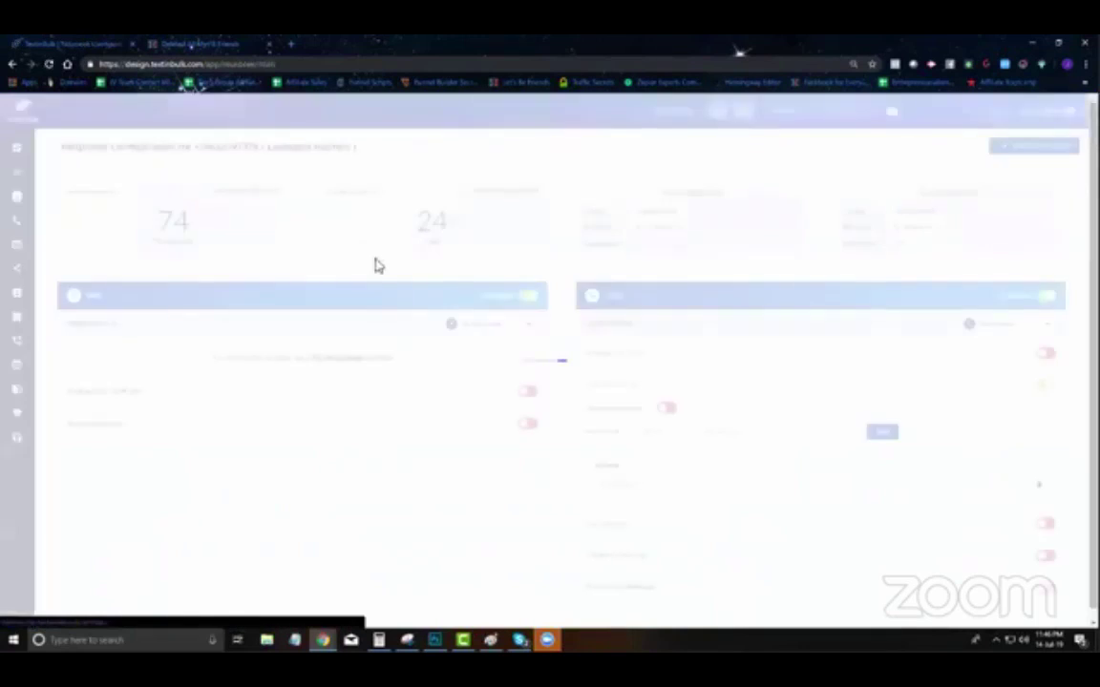
{"action": "left_click", "coordinate": [498, 321]}
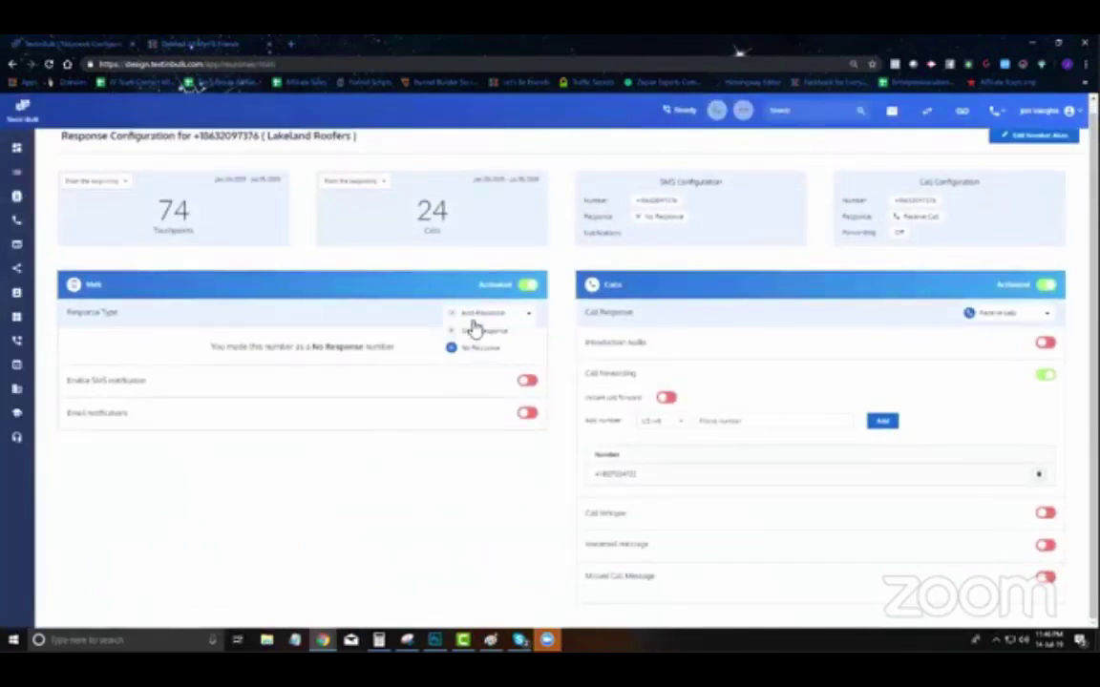
{"action": "left_click", "coordinate": [474, 315]}
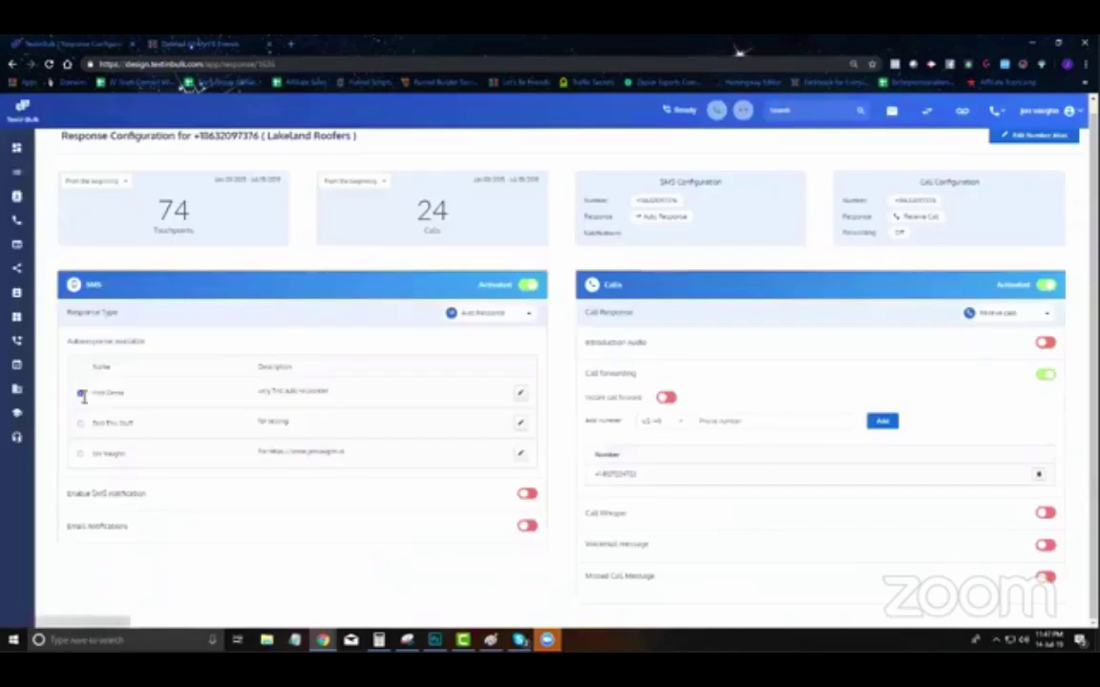
{"action": "left_click", "coordinate": [80, 430]}
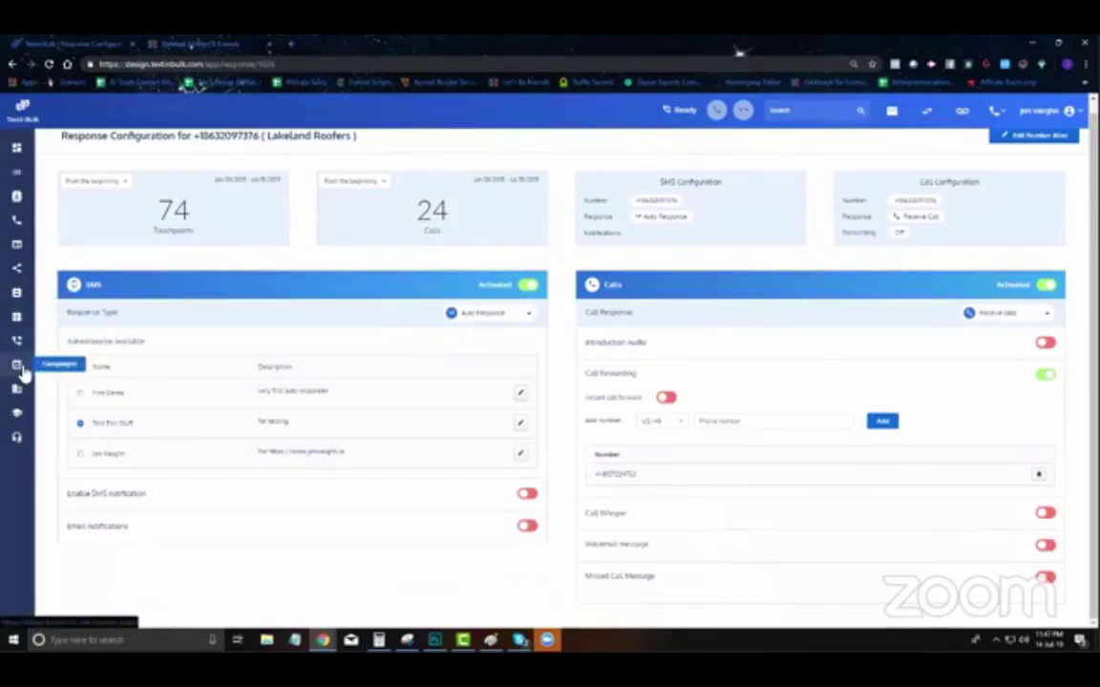
Step: Examine the SMS, email and call steps of the Connect with hot leads campaign in Campaign Builder
{"action": "left_click", "coordinate": [19, 369]}
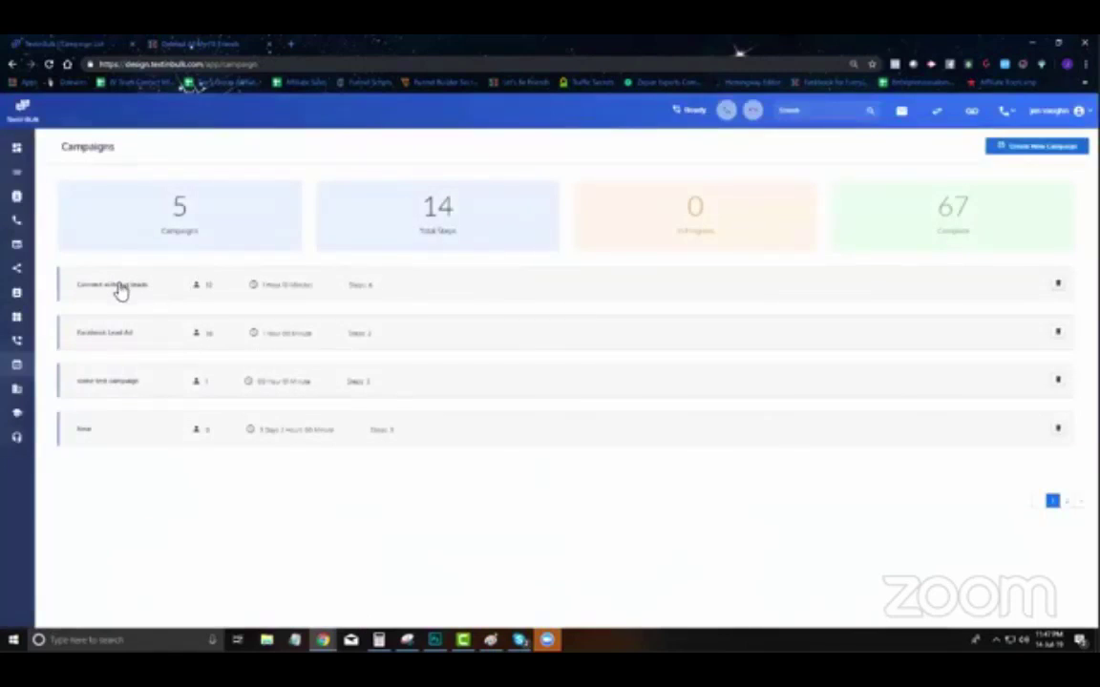
{"action": "left_click", "coordinate": [186, 292]}
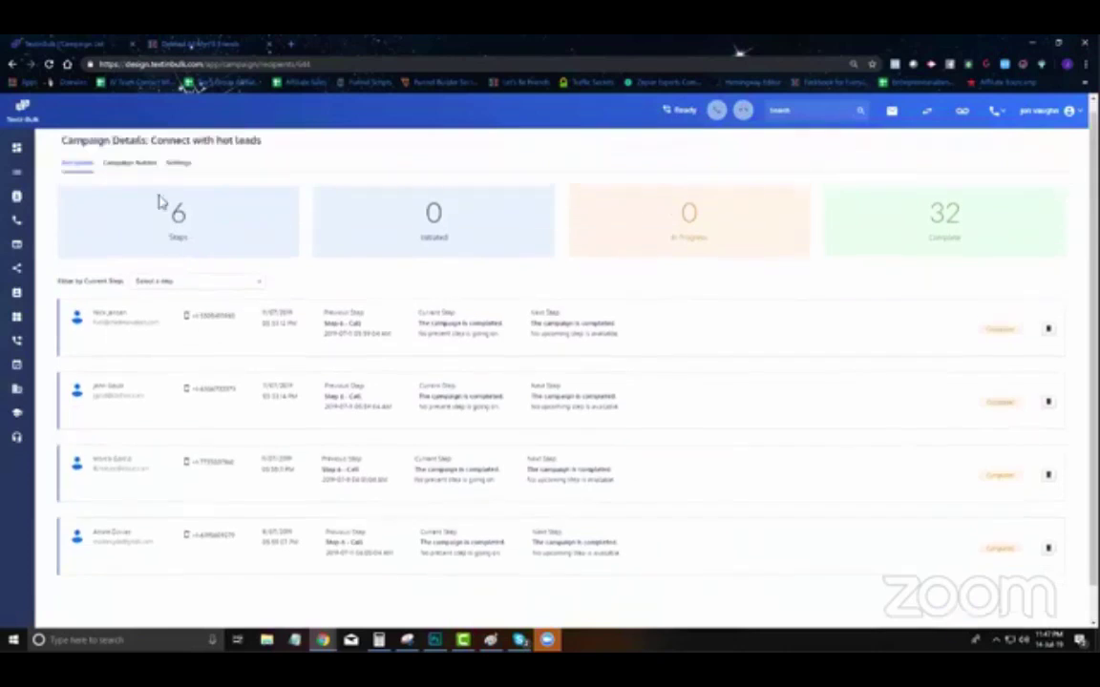
{"action": "left_click", "coordinate": [130, 175]}
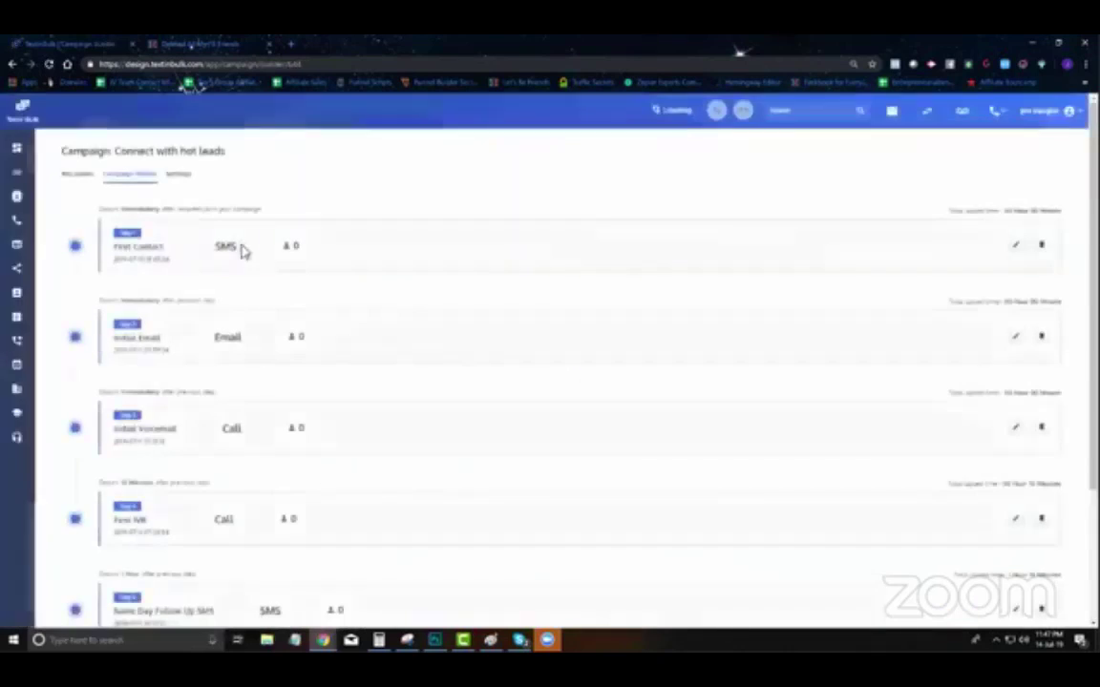
{"action": "scroll", "coordinate": [473, 353], "scroll_direction": "down", "scroll_amount": 3}
{"action": "scroll", "coordinate": [361, 572], "scroll_direction": "up", "scroll_amount": 3}
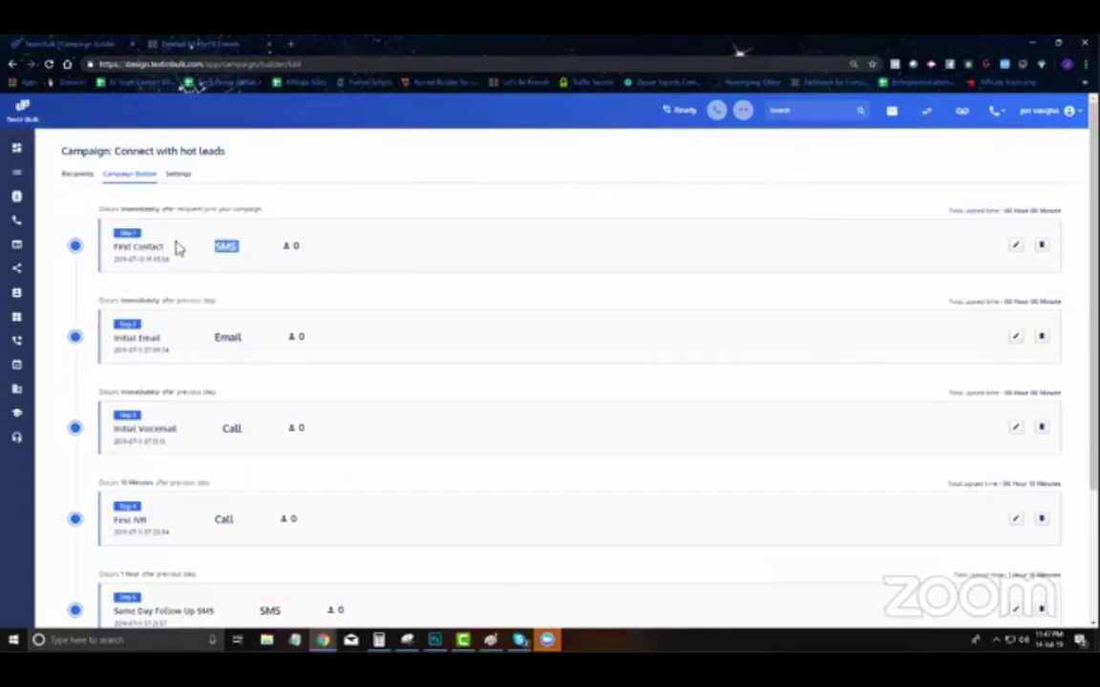
{"action": "scroll", "coordinate": [168, 280], "scroll_direction": "down", "scroll_amount": 1}
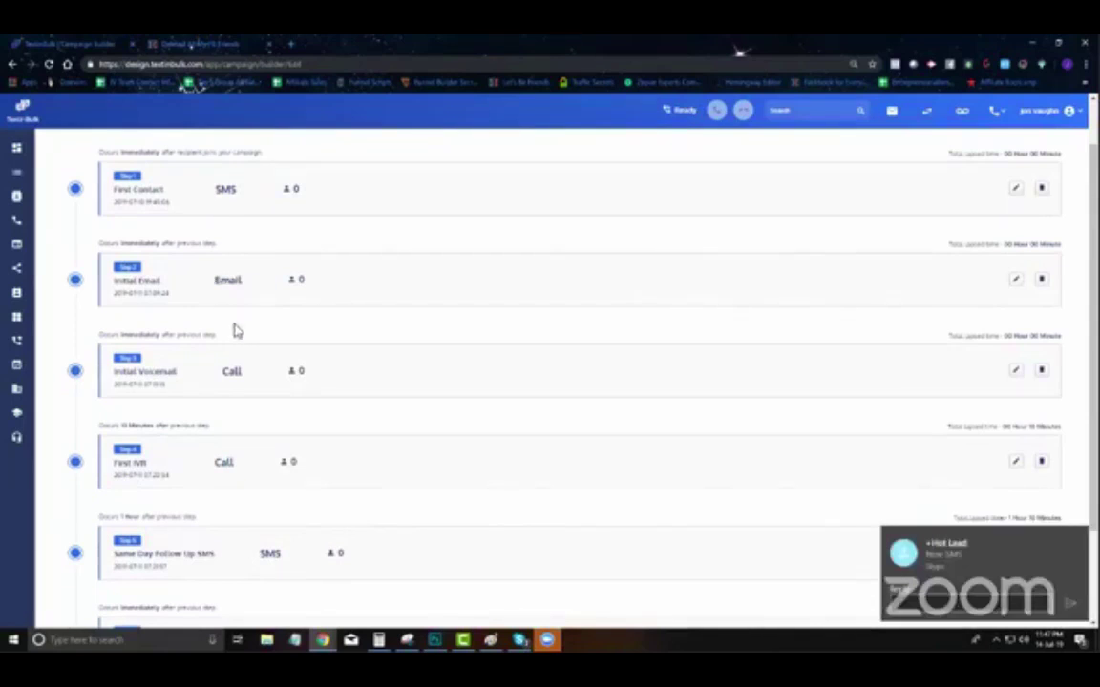
{"action": "scroll", "coordinate": [253, 315], "scroll_direction": "down", "scroll_amount": 2}
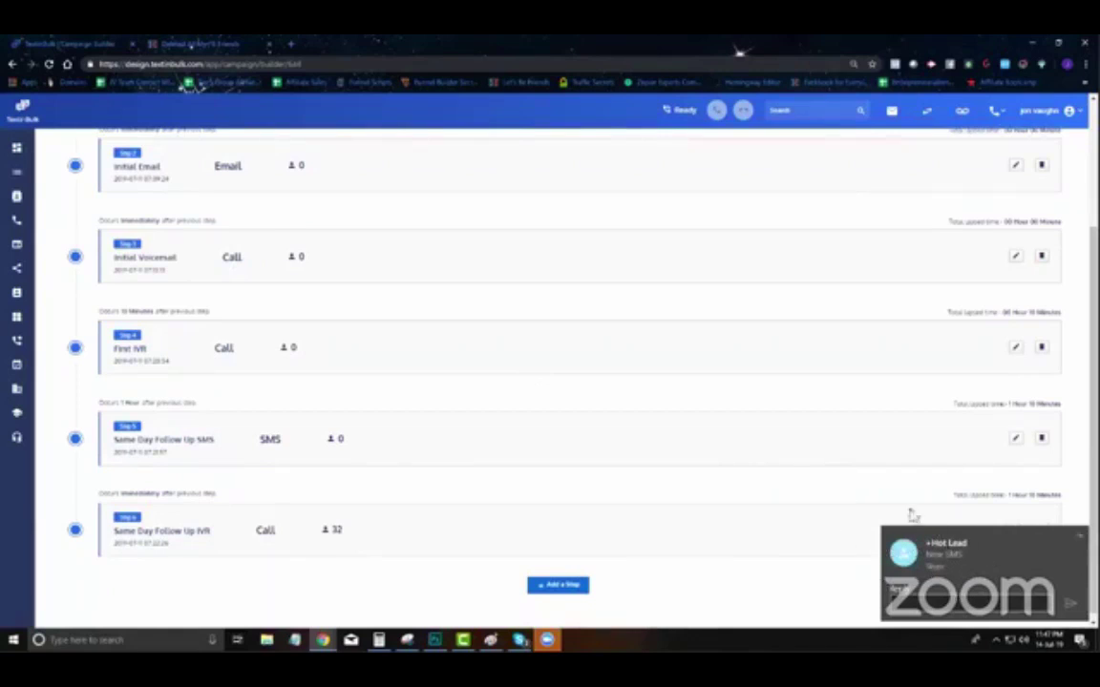
Step: Open the contact of the newest incoming message in Message Logs and add it to the Unsubscribed list
{"action": "left_click", "coordinate": [892, 110]}
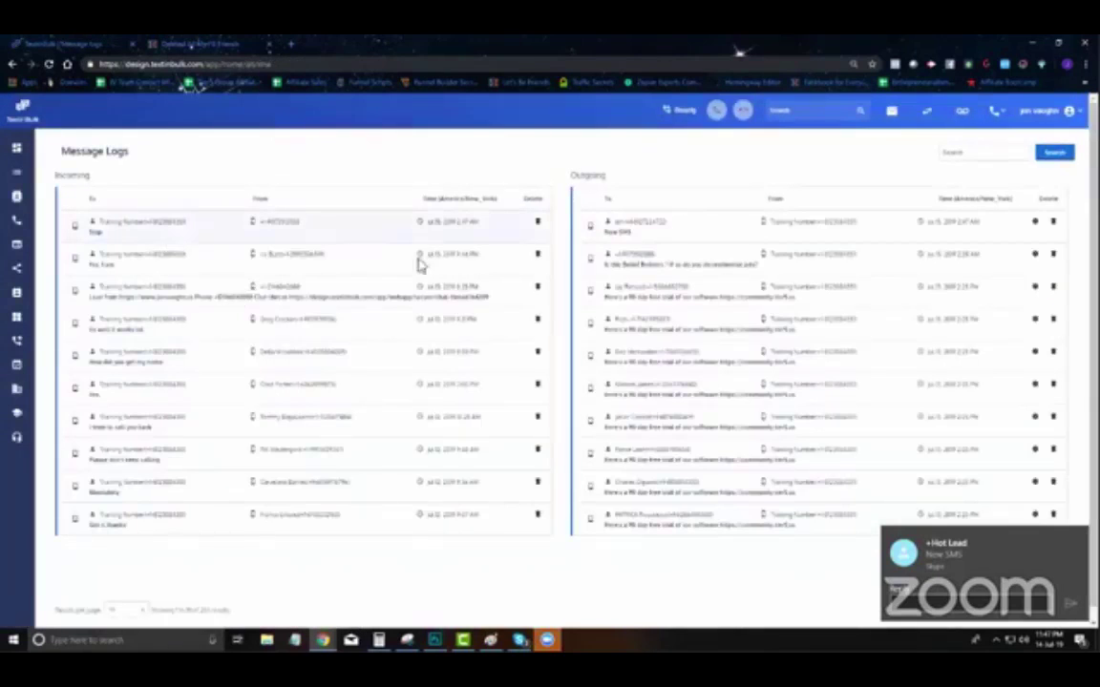
{"action": "left_click", "coordinate": [159, 225]}
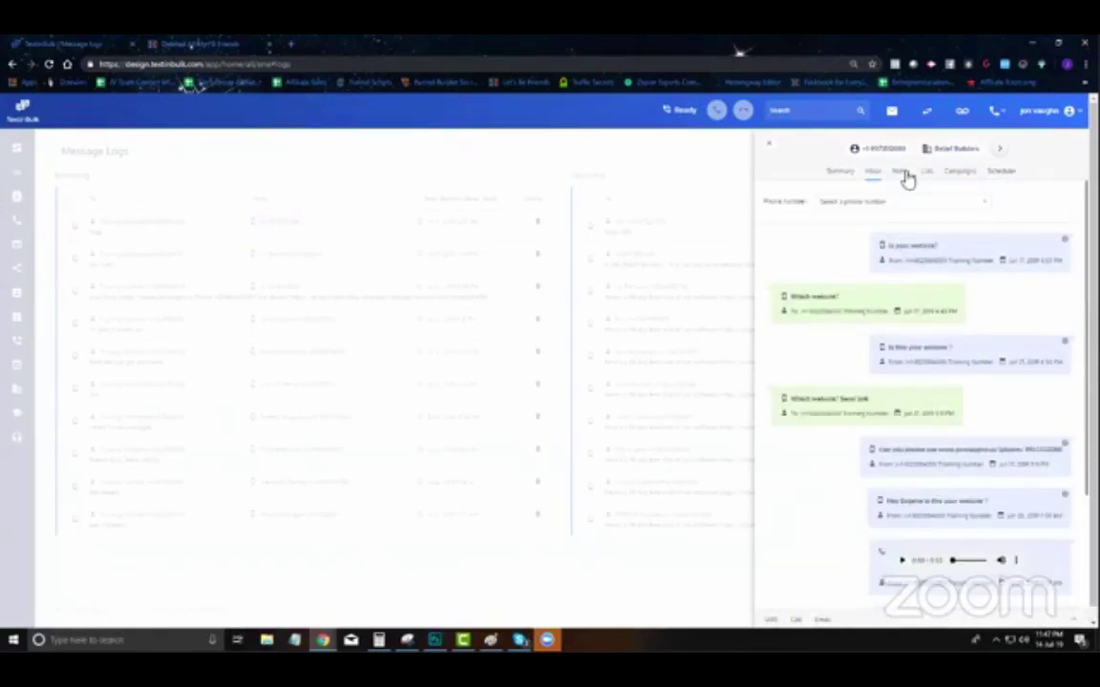
{"action": "left_click", "coordinate": [931, 174]}
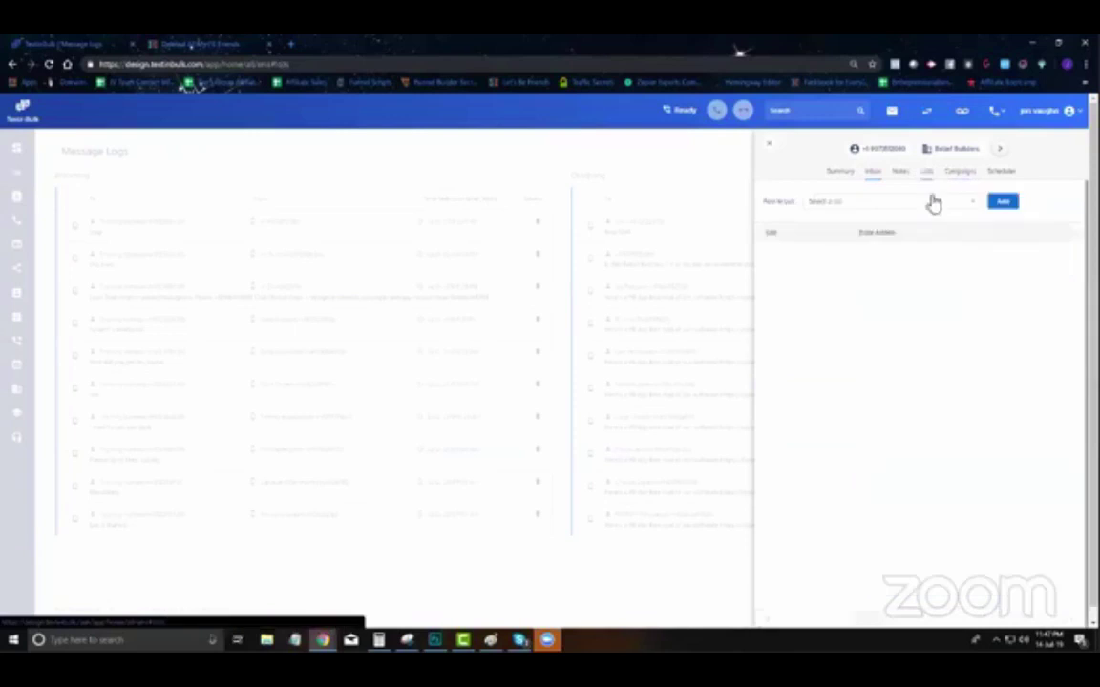
{"action": "left_click", "coordinate": [862, 207]}
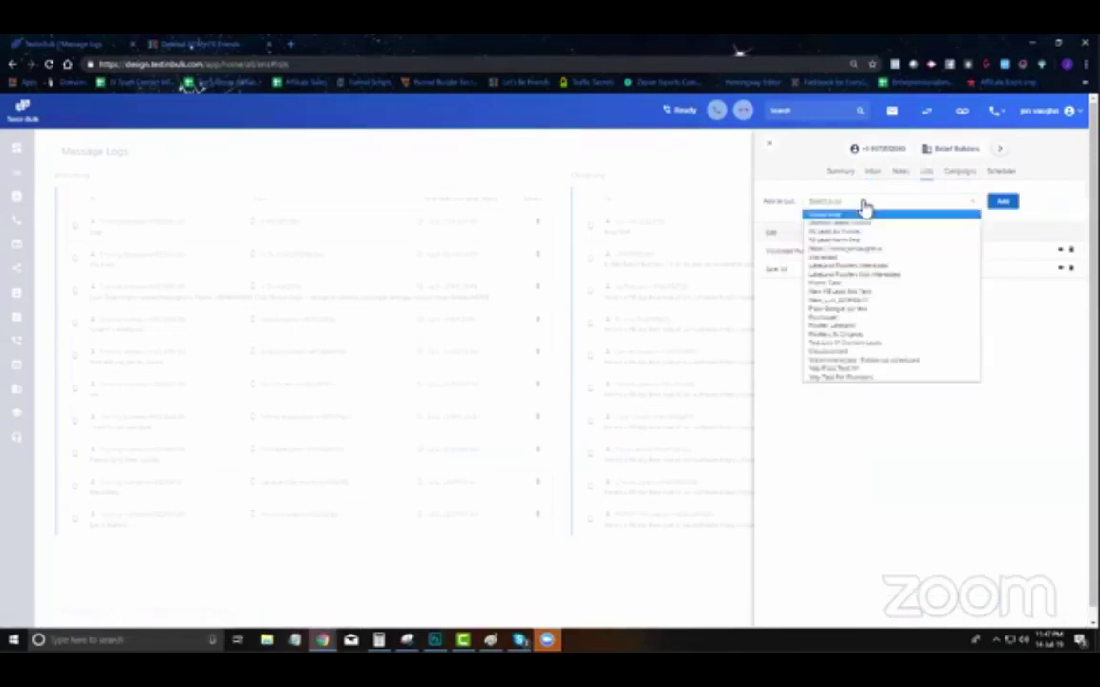
{"action": "left_click", "coordinate": [864, 349]}
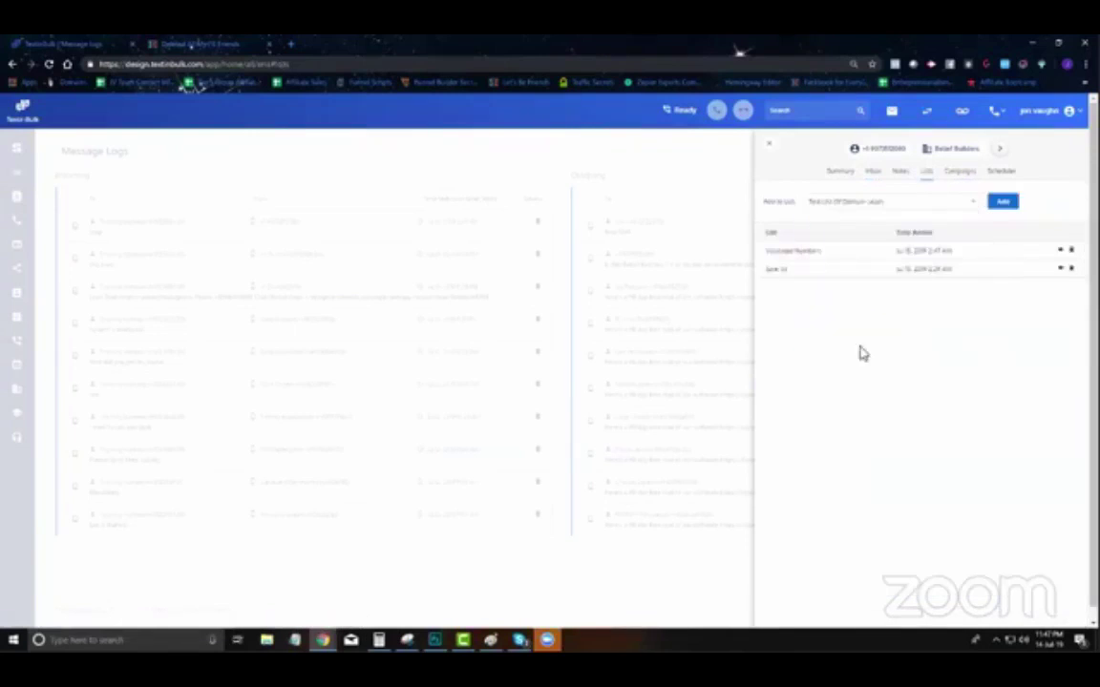
{"action": "left_click", "coordinate": [872, 212]}
{"action": "left_click", "coordinate": [849, 353]}
{"action": "left_click", "coordinate": [1004, 203]}
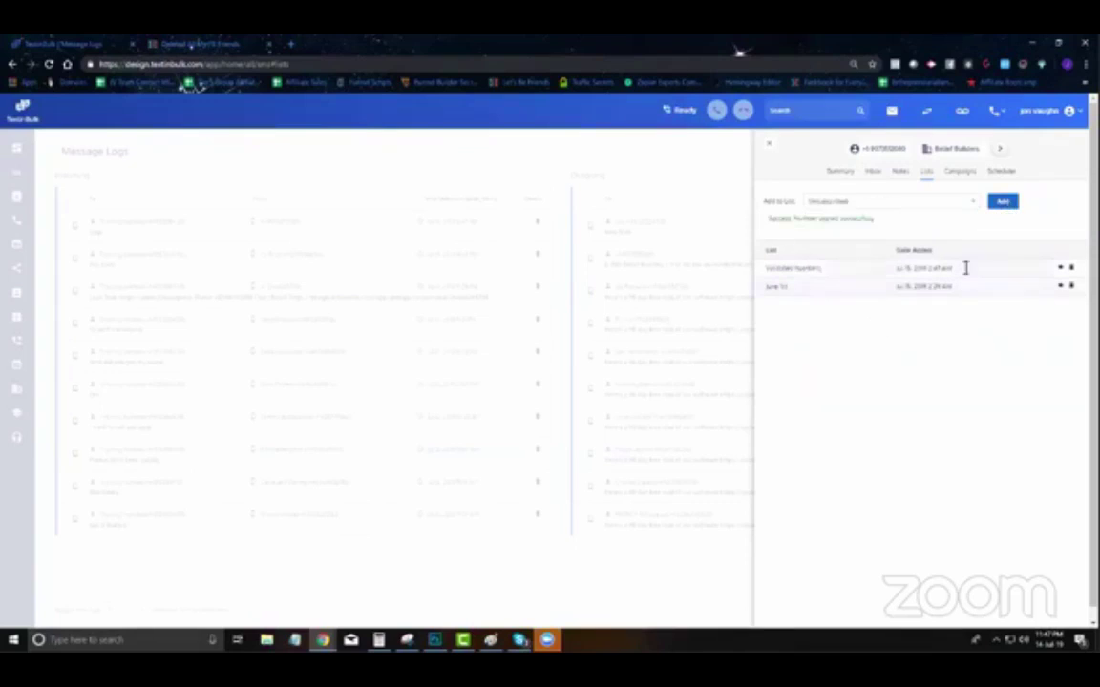
{"action": "left_click", "coordinate": [1061, 304]}
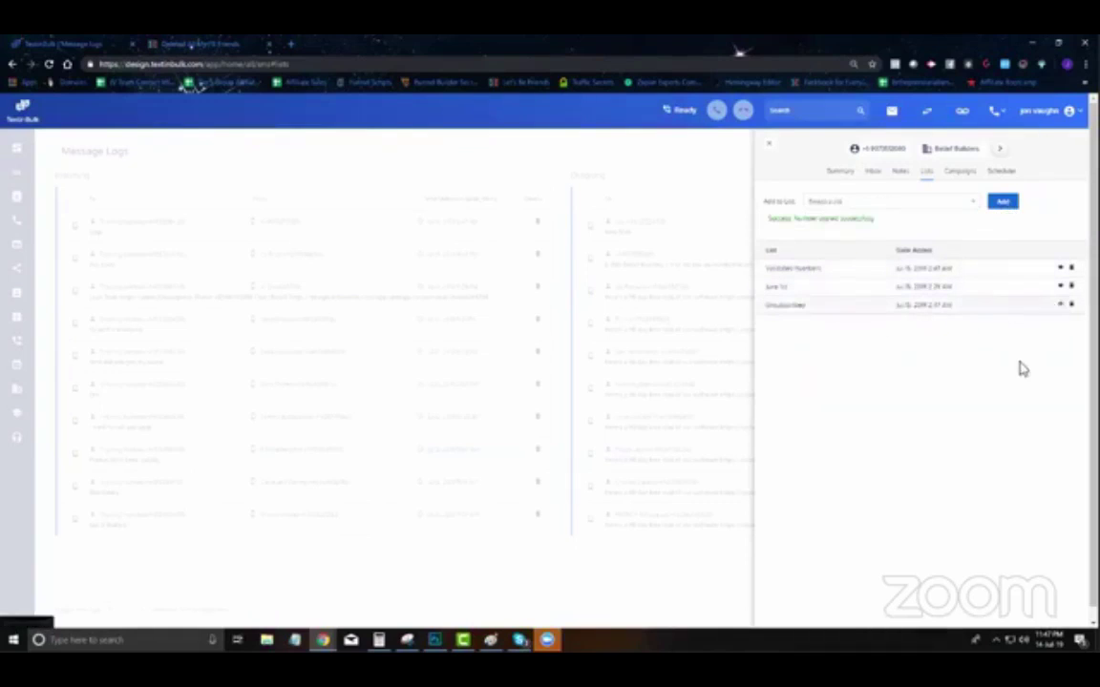
Step: Delete the contact's scheduled "Hey [fname]" message, review the contact summary and close the contact's details
{"action": "left_click", "coordinate": [962, 176]}
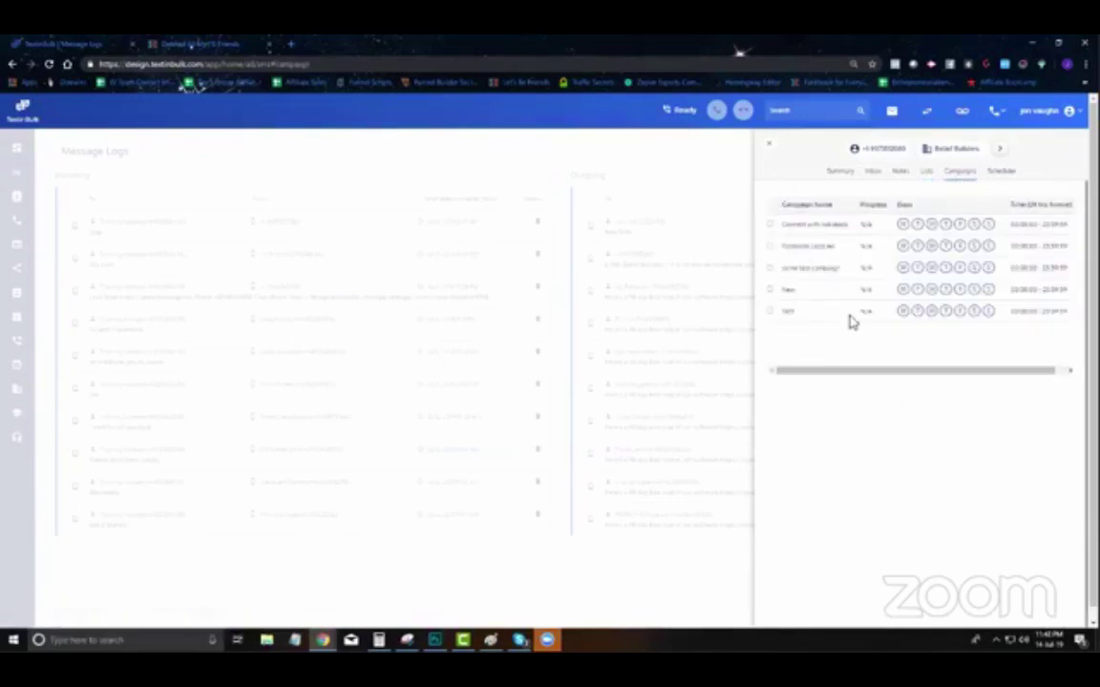
{"action": "left_click", "coordinate": [999, 176]}
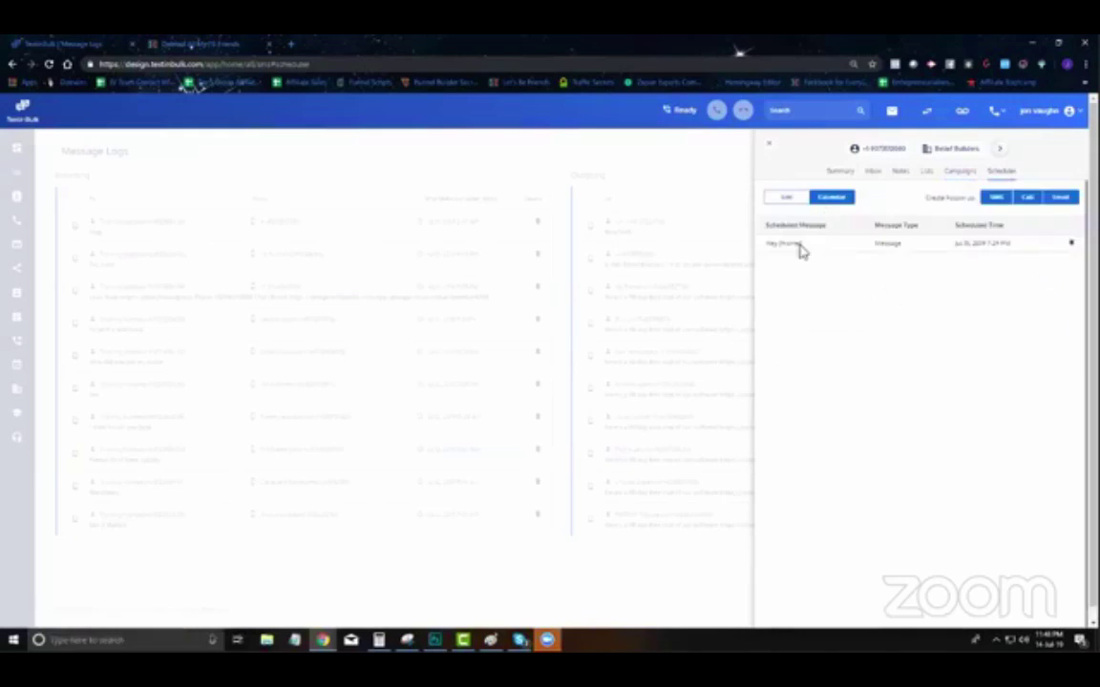
{"action": "left_click", "coordinate": [1072, 245]}
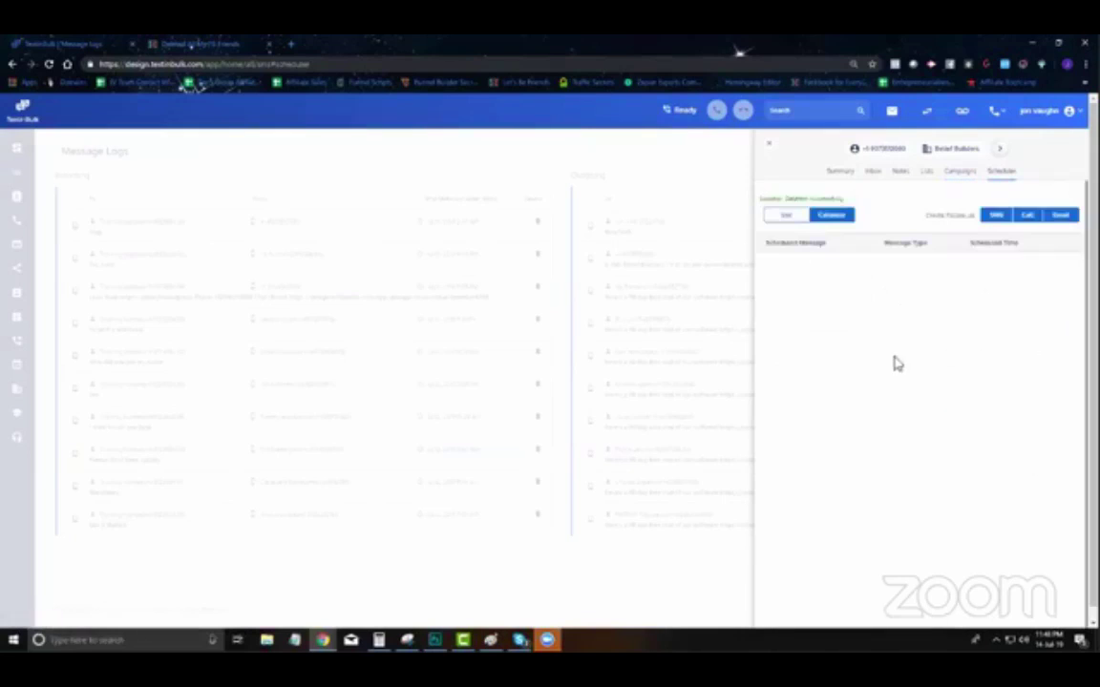
{"action": "left_click", "coordinate": [840, 171]}
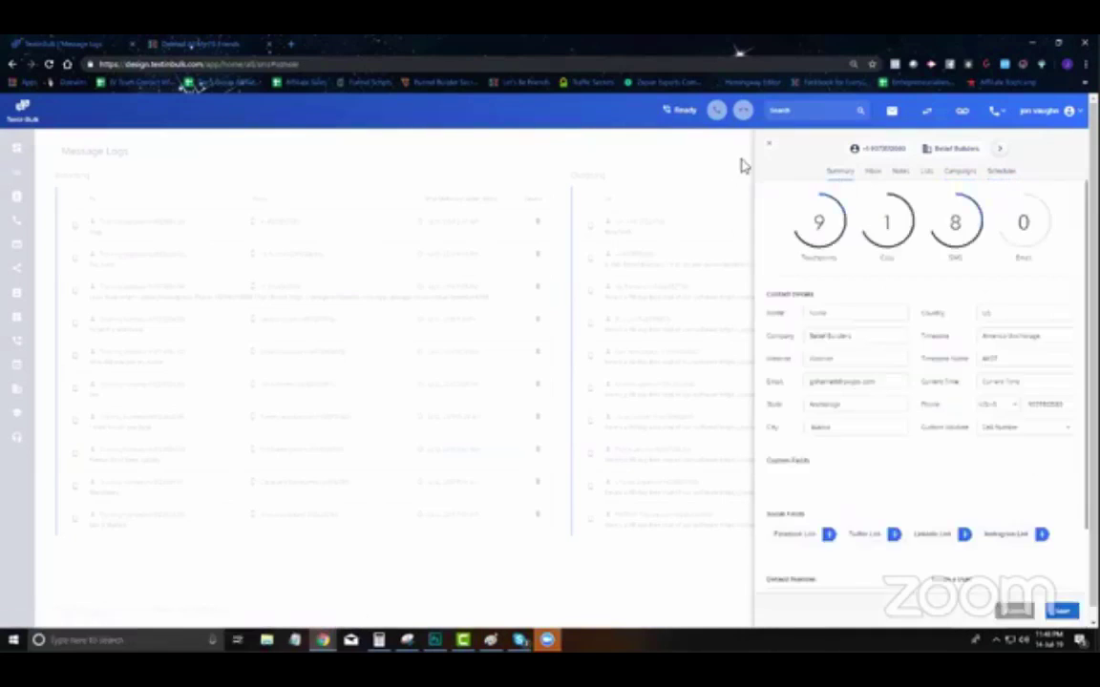
{"action": "left_click", "coordinate": [769, 144]}
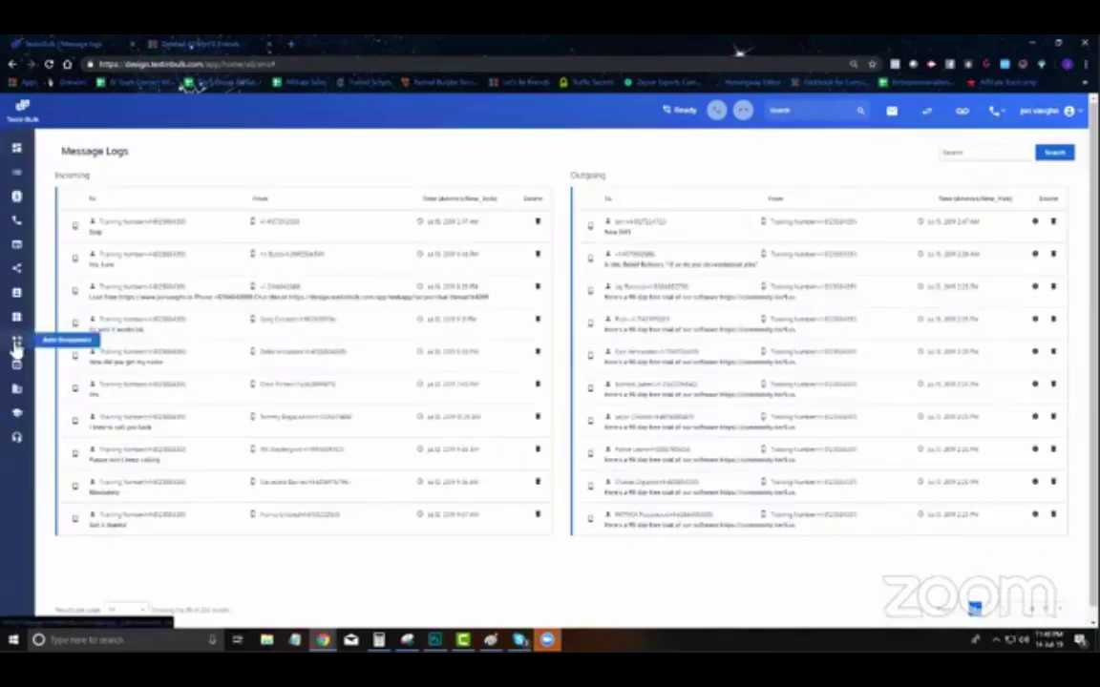
Step: Review the name and action type of each step in the Connect with hot leads campaign, from First Contact to Same Day Follow Up IVR
{"action": "left_click", "coordinate": [16, 367]}
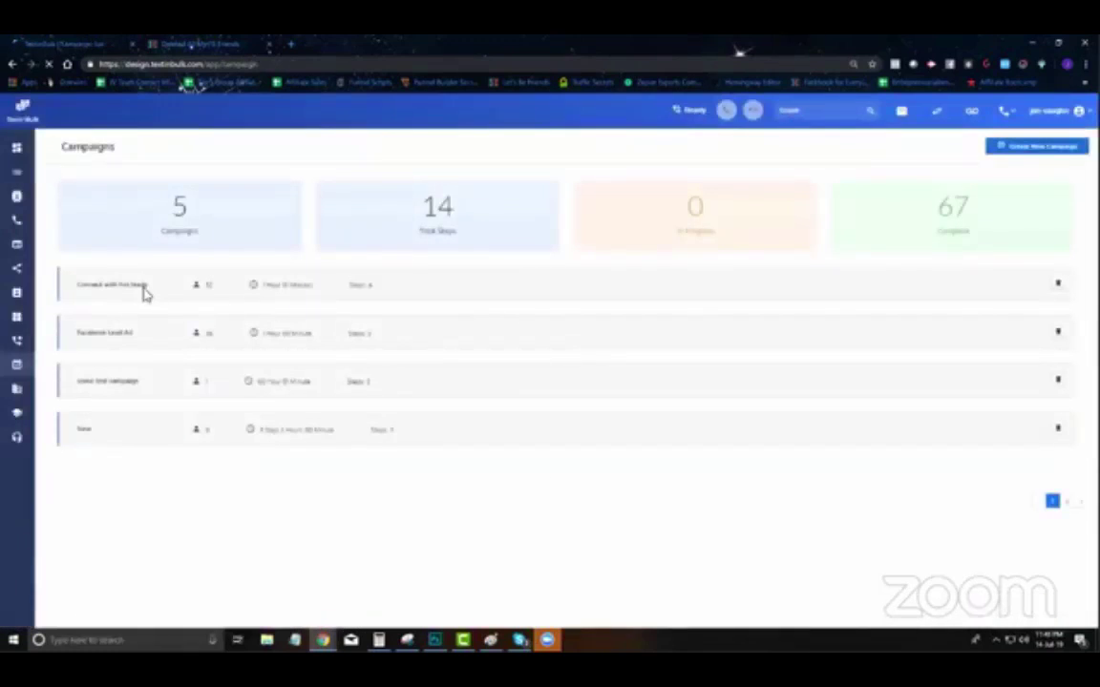
{"action": "left_click", "coordinate": [226, 278]}
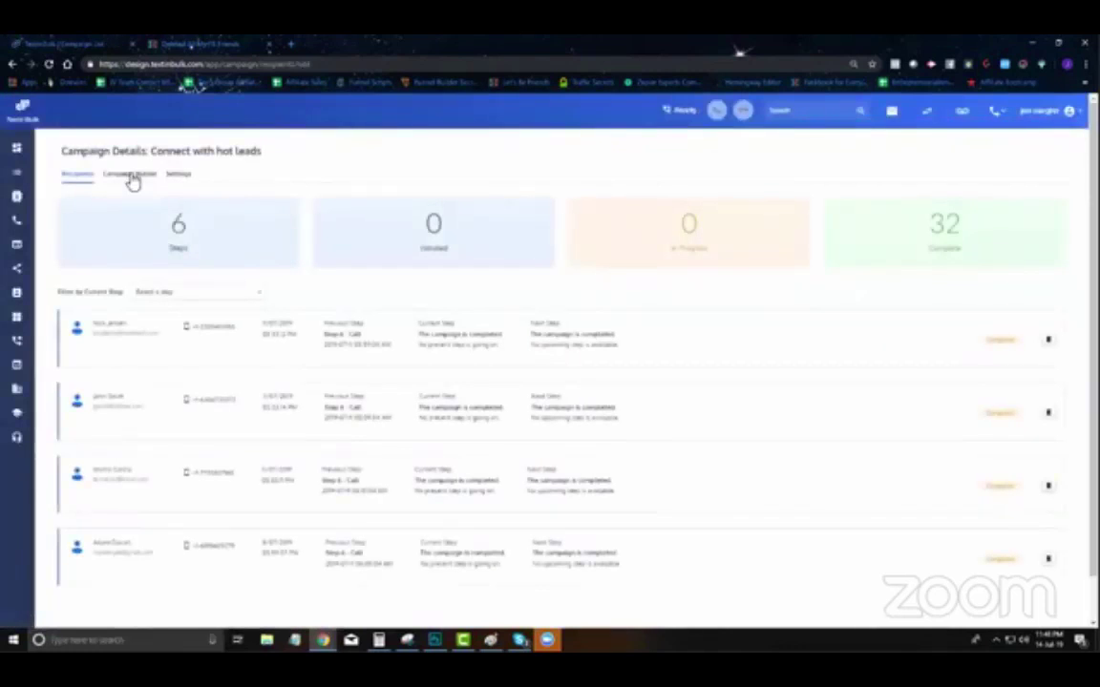
{"action": "left_click", "coordinate": [131, 175]}
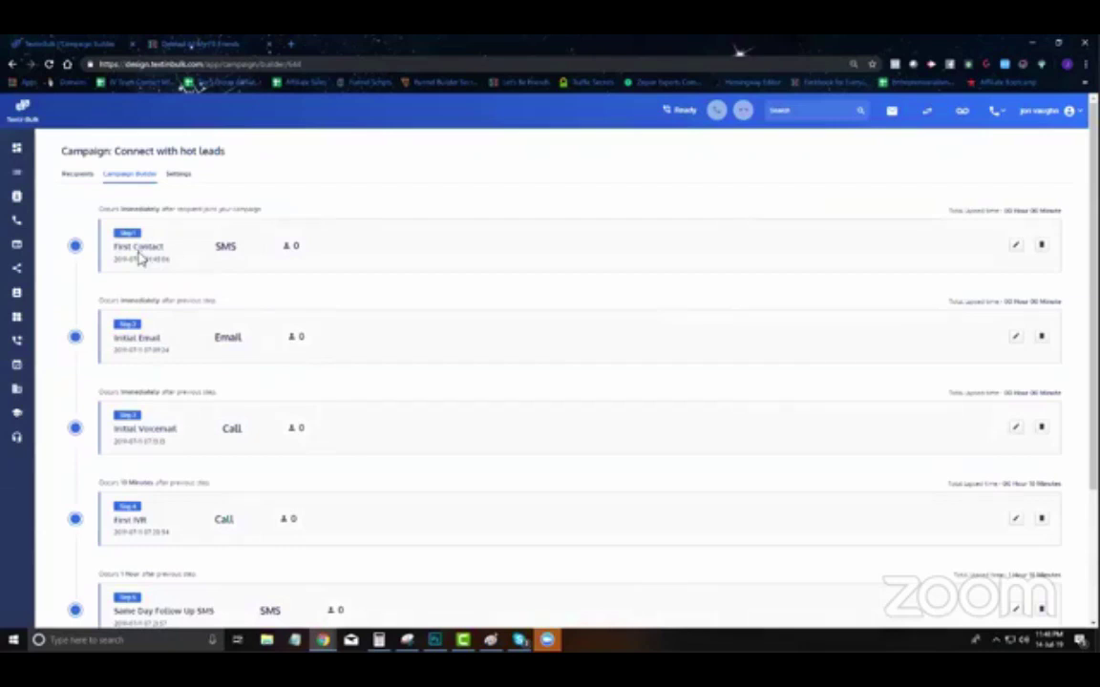
{"action": "scroll", "coordinate": [146, 277], "scroll_direction": "down", "scroll_amount": 1}
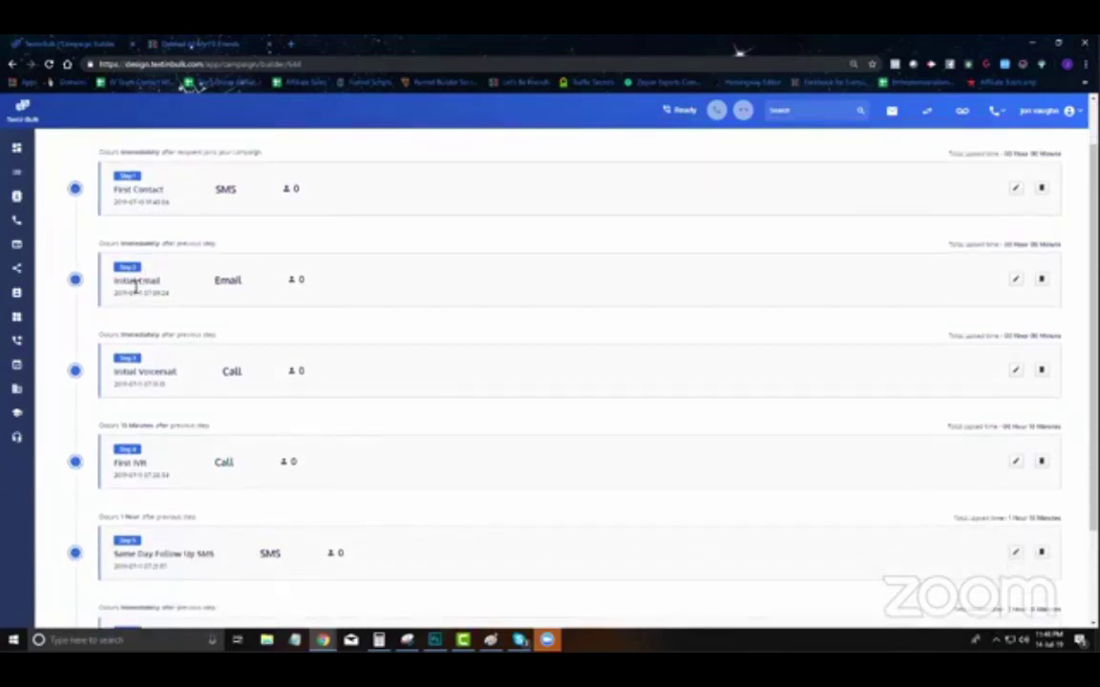
{"action": "left_click_drag", "start_coordinate": [136, 286], "coordinate": [210, 282]}
{"action": "scroll", "coordinate": [143, 277], "scroll_direction": "down", "scroll_amount": 2}
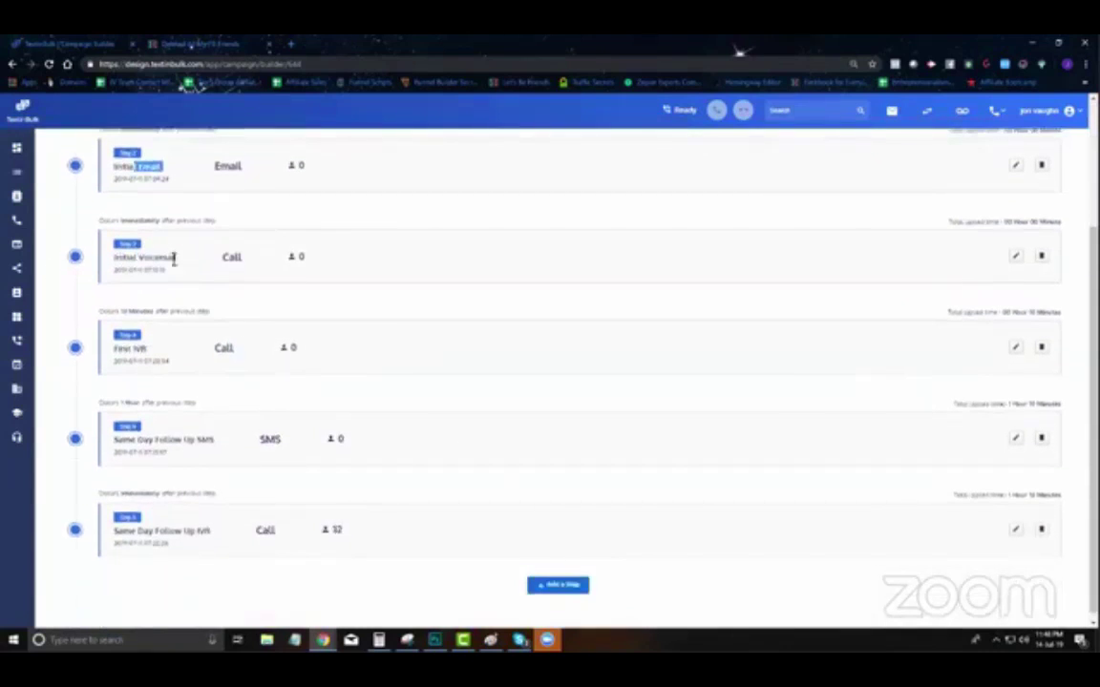
{"action": "double_click", "coordinate": [232, 257]}
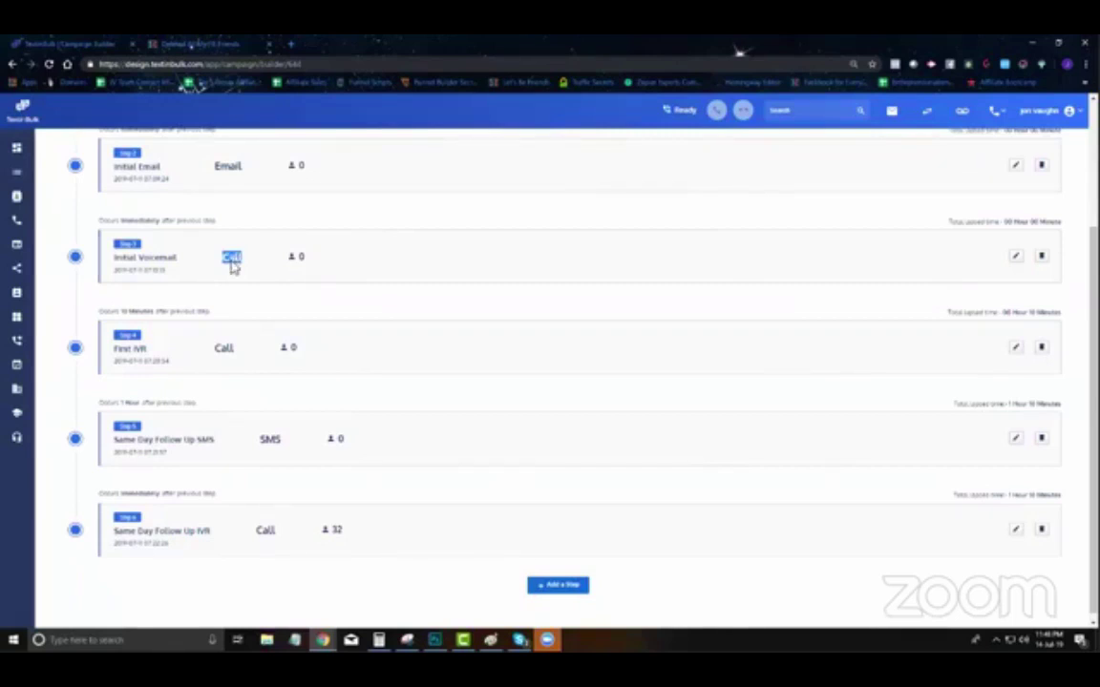
{"action": "scroll", "coordinate": [238, 329], "scroll_direction": "down", "scroll_amount": 1}
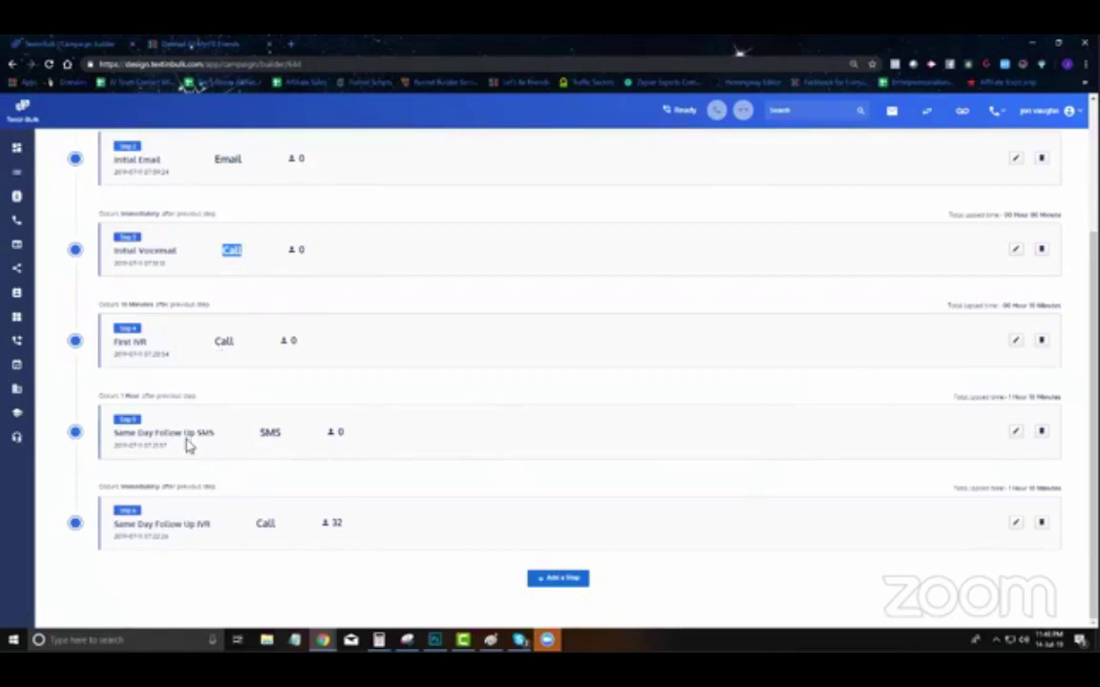
{"action": "triple_click", "coordinate": [196, 527]}
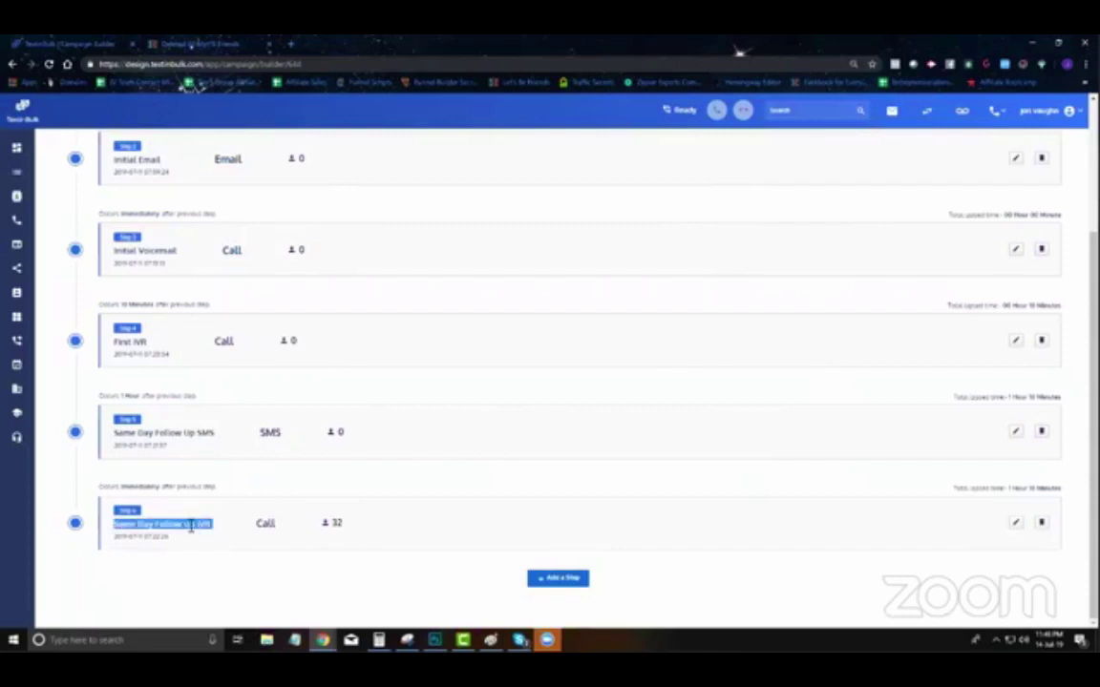
Step: Examine the total lapsed time of every step in the Connect with hot leads campaign
{"action": "scroll", "coordinate": [363, 430], "scroll_direction": "up", "scroll_amount": 5}
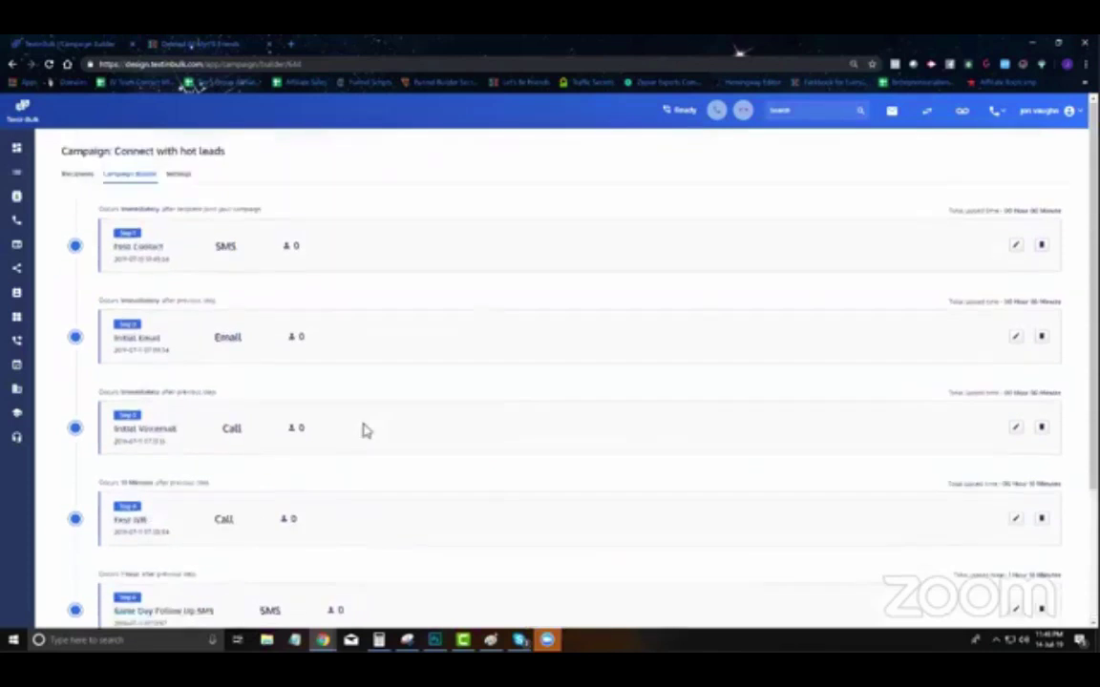
{"action": "scroll", "coordinate": [753, 413], "scroll_direction": "down", "scroll_amount": 5}
{"action": "scroll", "coordinate": [753, 412], "scroll_direction": "up", "scroll_amount": 5}
{"action": "scroll", "coordinate": [916, 184], "scroll_direction": "down", "scroll_amount": 1}
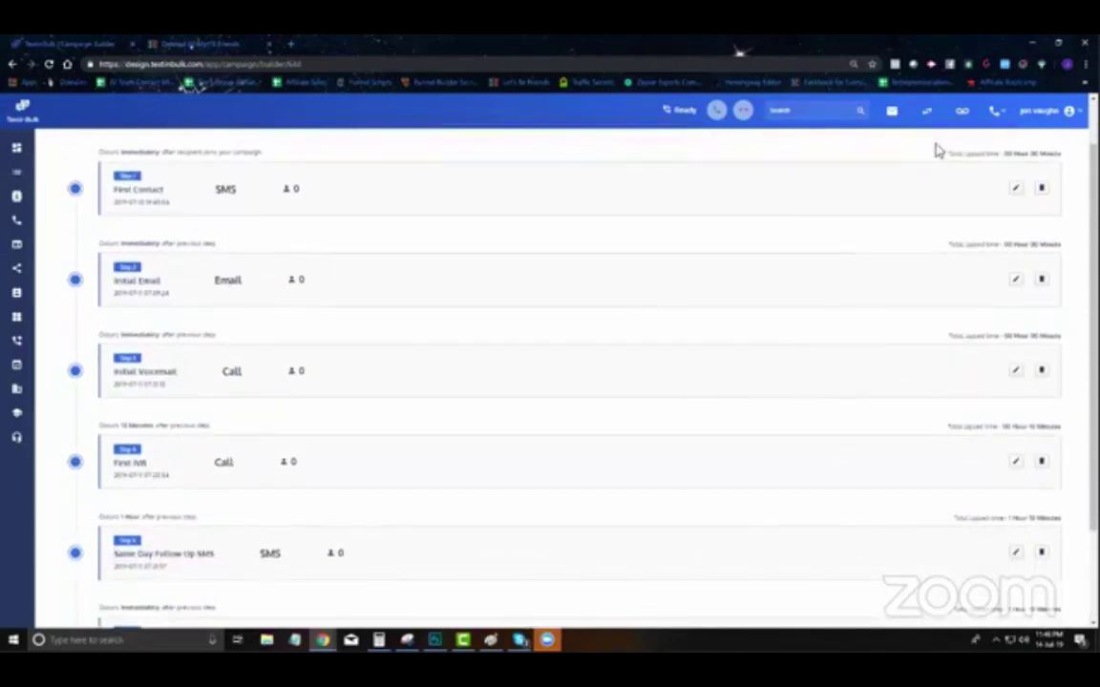
{"action": "left_click_drag", "start_coordinate": [935, 148], "coordinate": [1038, 404]}
{"action": "left_click", "coordinate": [948, 341]}
{"action": "scroll", "coordinate": [949, 321], "scroll_direction": "down", "scroll_amount": 2}
{"action": "left_click", "coordinate": [933, 405]}
{"action": "left_click_drag", "start_coordinate": [925, 492], "coordinate": [1036, 498]}
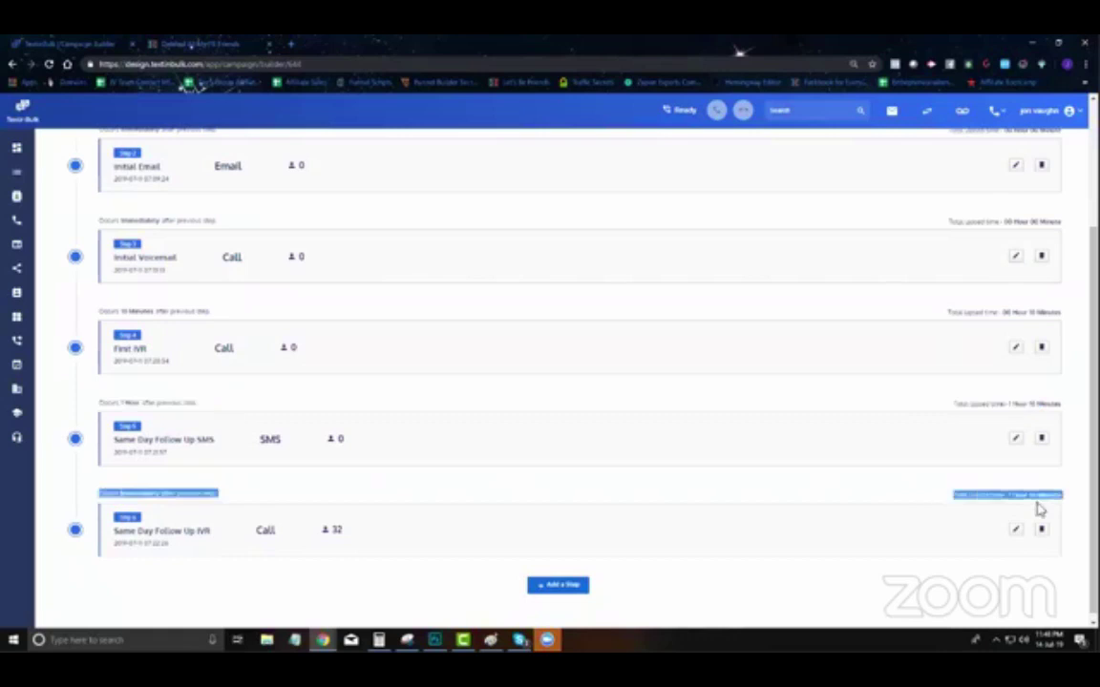
Step: Add a campaign step named Next Day Follow up with a delay of 23 hours and 00 minutes
{"action": "scroll", "coordinate": [599, 430], "scroll_direction": "down", "scroll_amount": 1}
{"action": "left_click", "coordinate": [560, 584]}
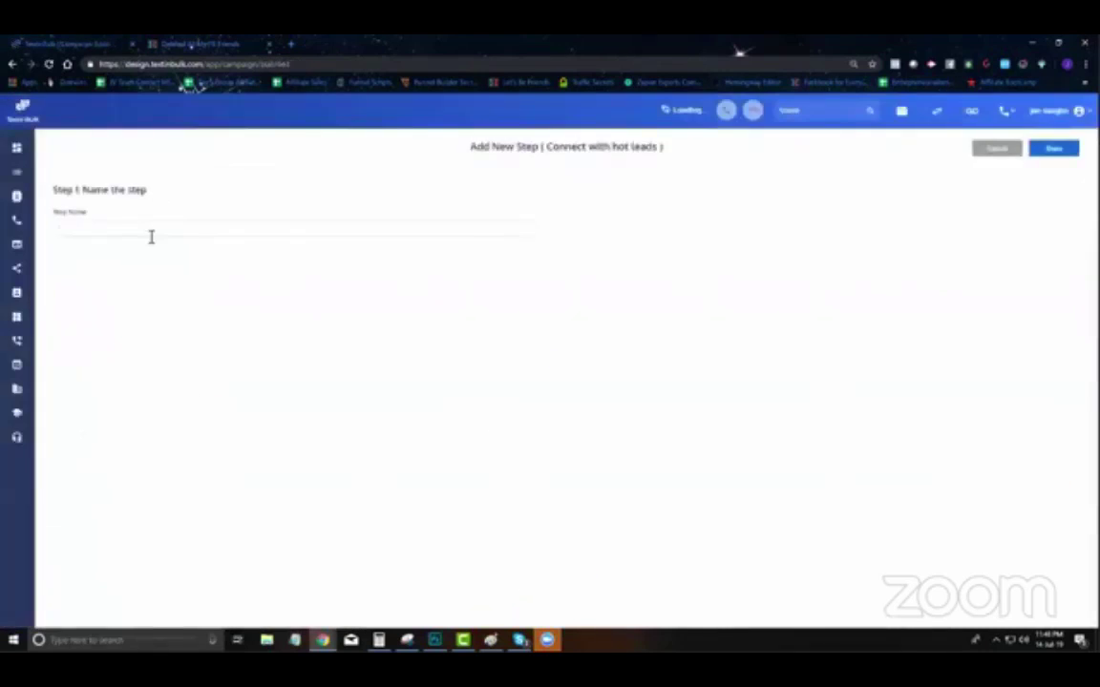
{"action": "left_click", "coordinate": [151, 237]}
{"action": "type", "text": "next Day Fol"}
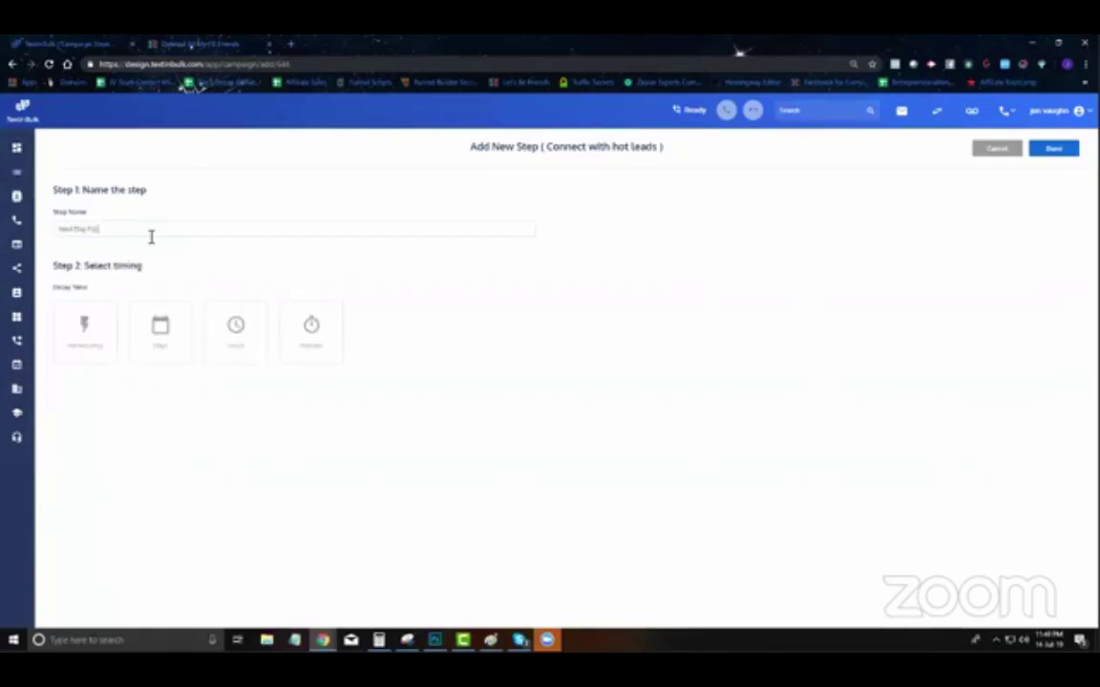
{"action": "type", "text": " up"}
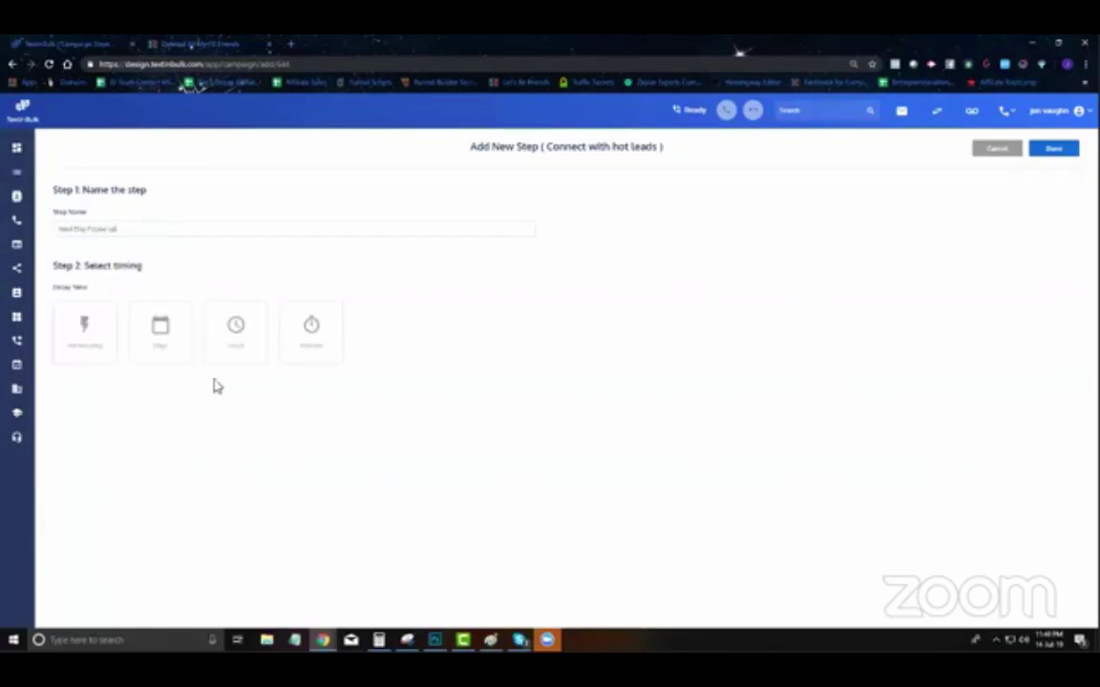
{"action": "left_click", "coordinate": [237, 355]}
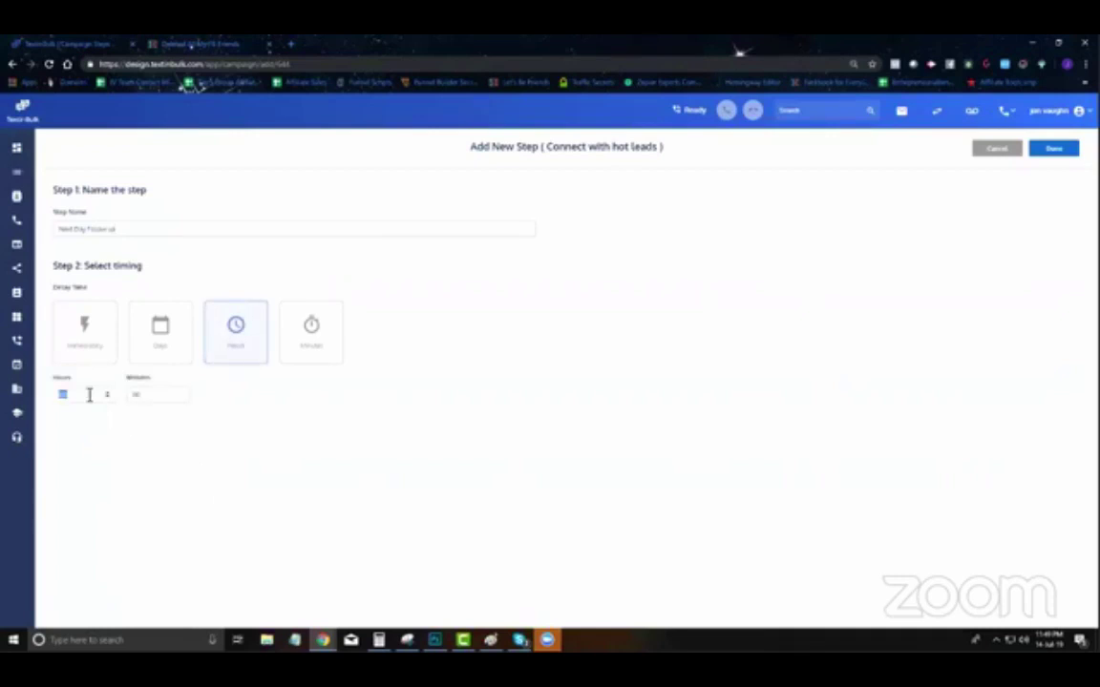
{"action": "type", "text": "12"}
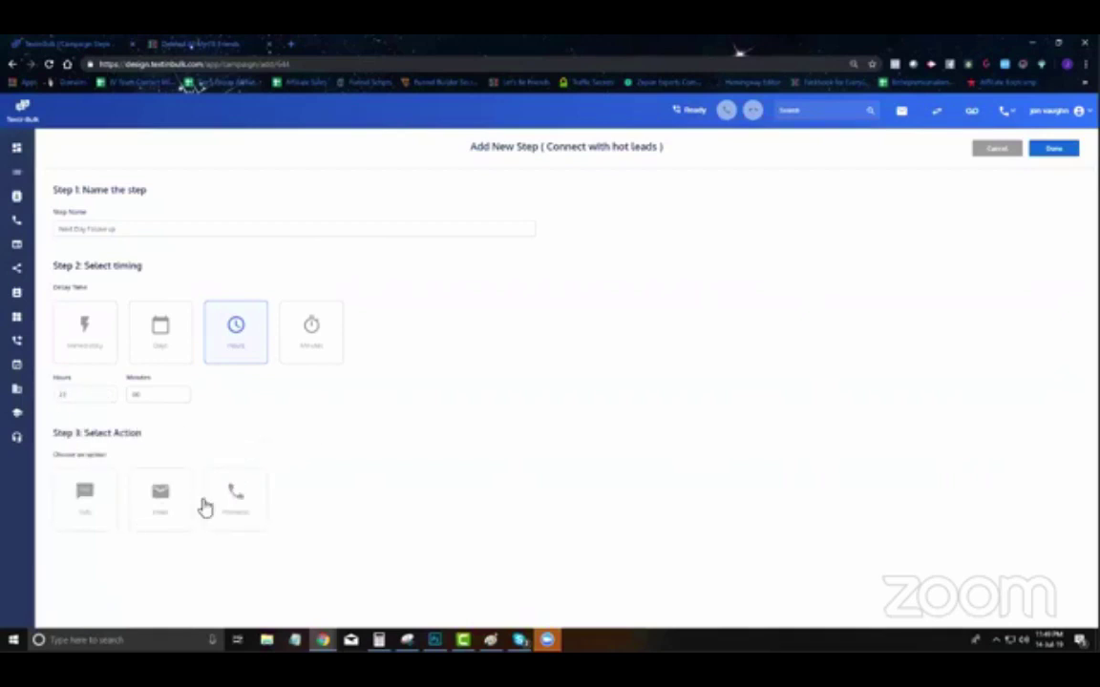
Step: Save the Next Day Follow up step as an SMS with a new message asking [fname] about continued interest, and check its lapsed time
{"action": "left_click", "coordinate": [92, 508]}
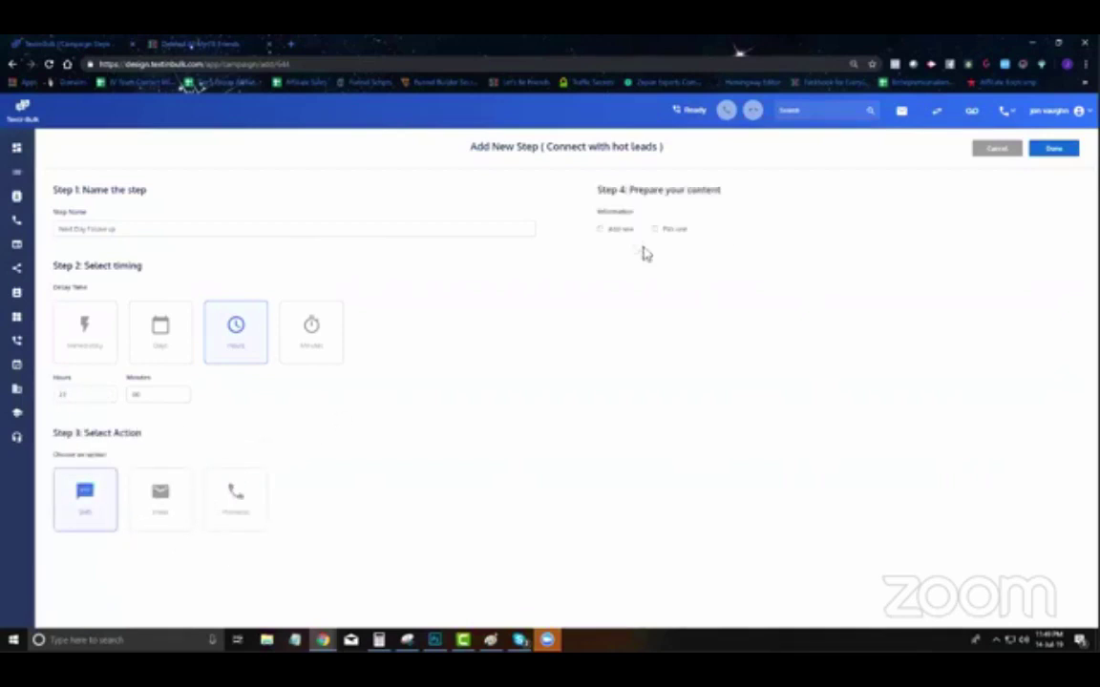
{"action": "left_click", "coordinate": [599, 231]}
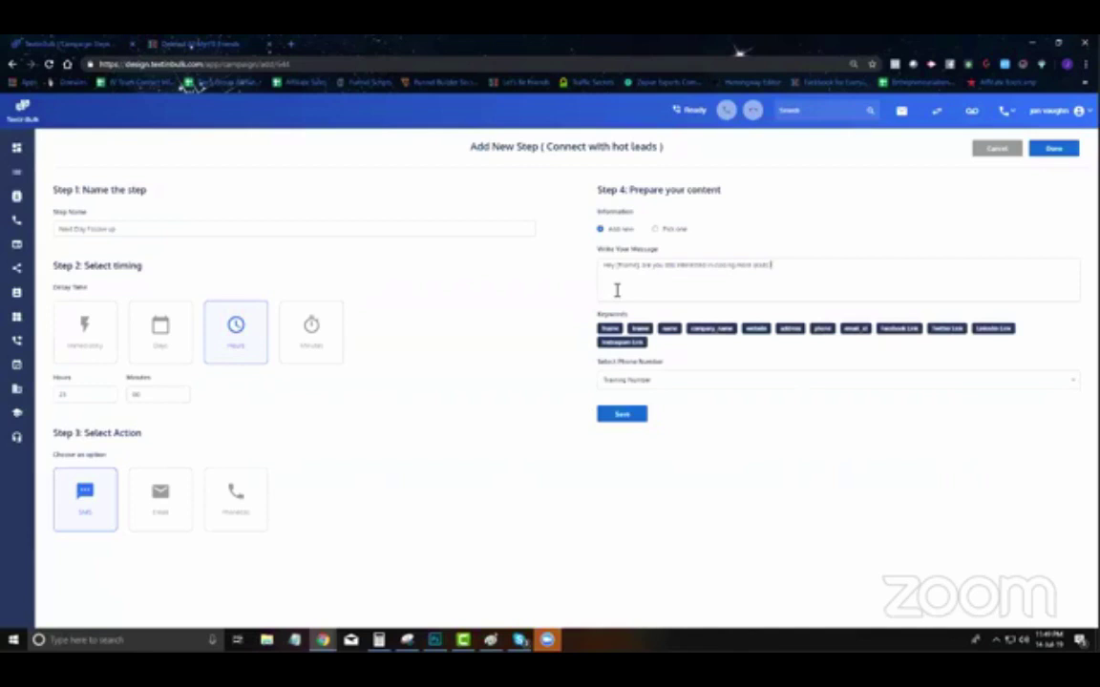
{"action": "left_click", "coordinate": [623, 414]}
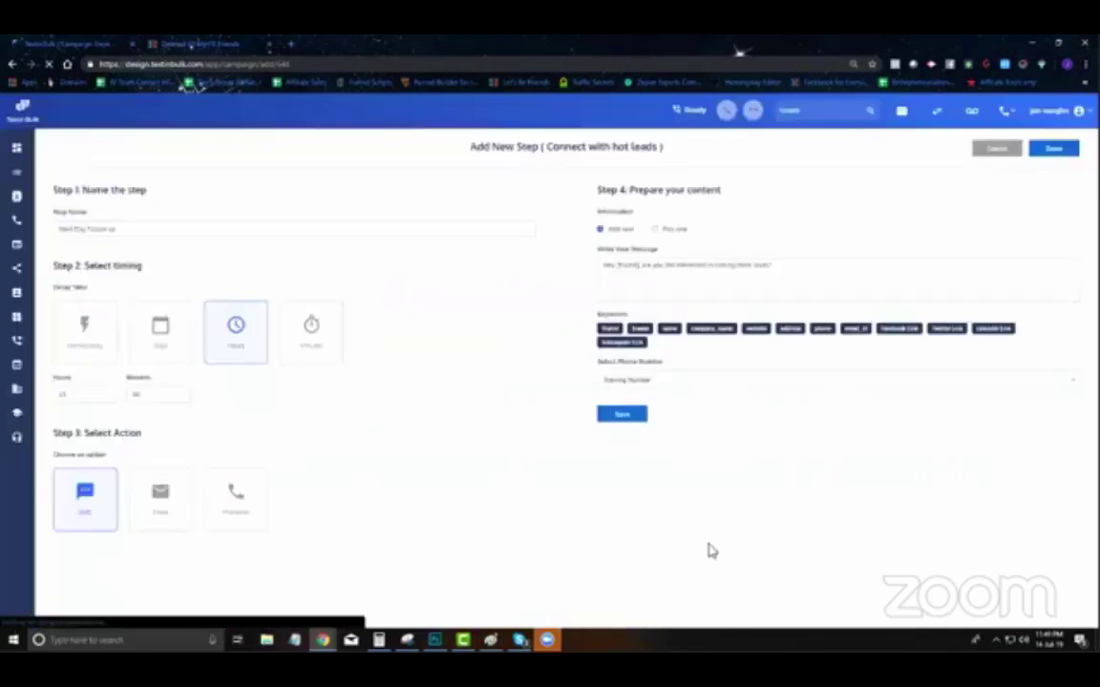
{"action": "scroll", "coordinate": [380, 438], "scroll_direction": "down", "scroll_amount": 3}
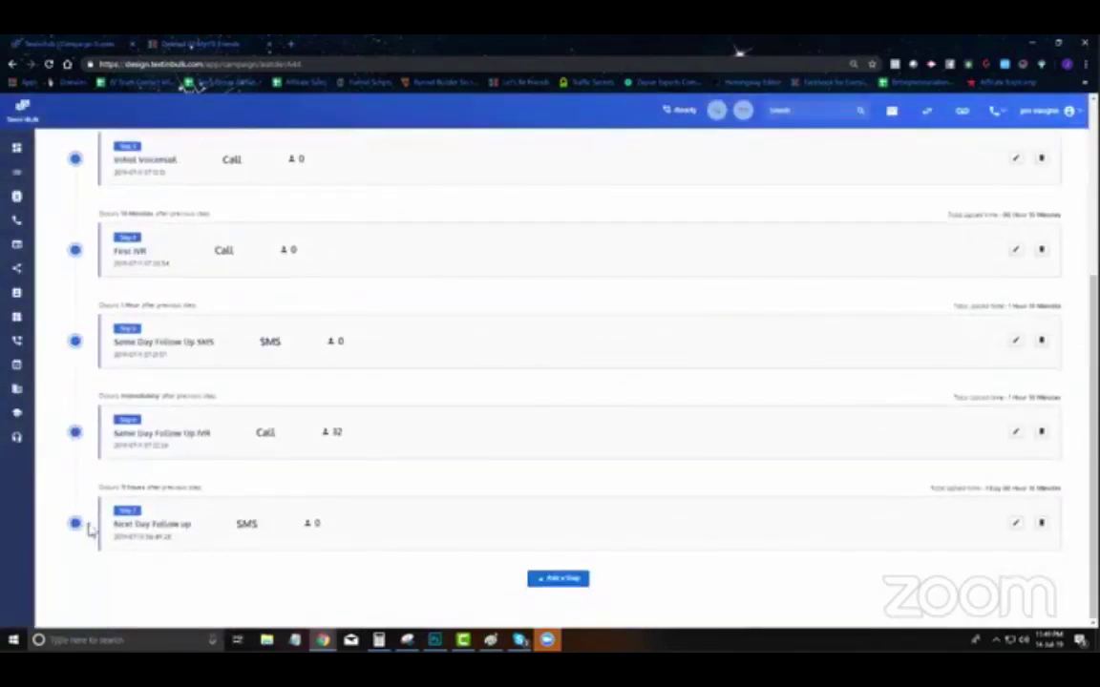
{"action": "left_click_drag", "start_coordinate": [1012, 489], "coordinate": [981, 489]}
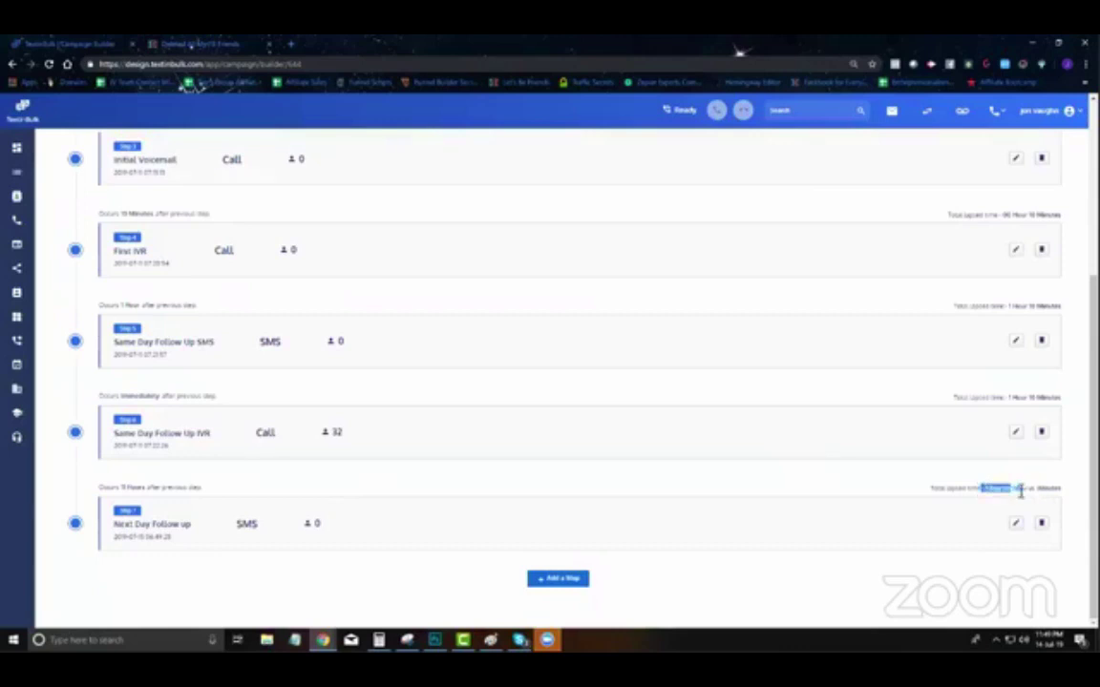
{"action": "left_click", "coordinate": [1057, 490]}
Step: Add another campaign step named 2nd Day Follow Up Call with a delay of 23 hours and 00 minutes
{"action": "scroll", "coordinate": [942, 469], "scroll_direction": "up", "scroll_amount": 5}
{"action": "scroll", "coordinate": [396, 447], "scroll_direction": "down", "scroll_amount": 5}
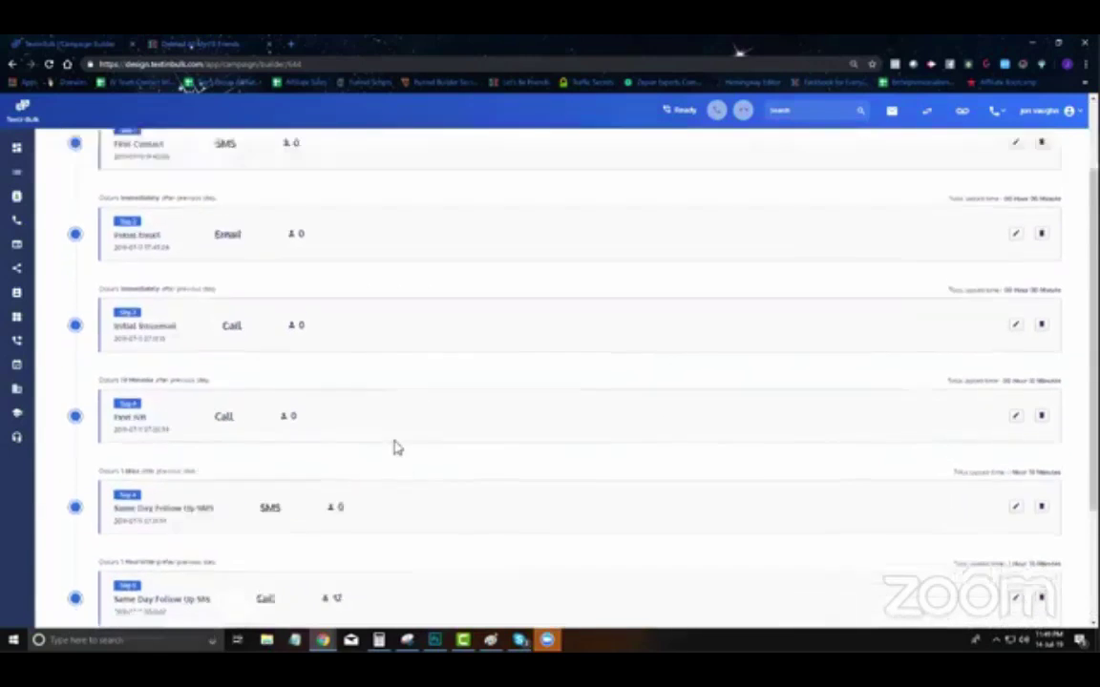
{"action": "left_click", "coordinate": [554, 579]}
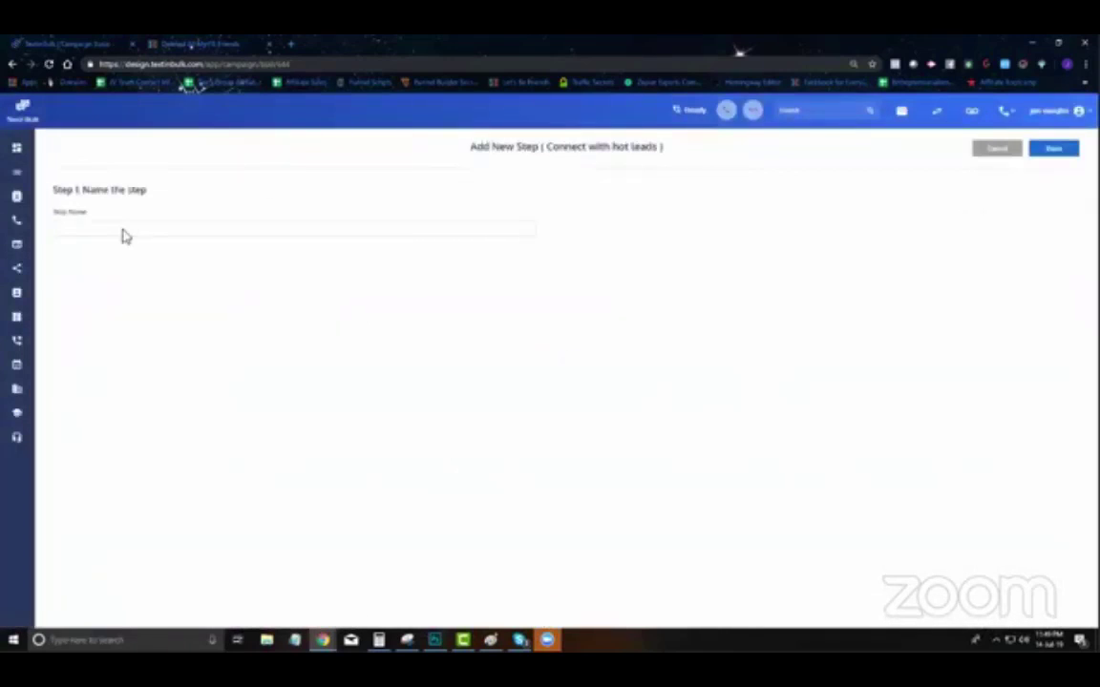
{"action": "type", "text": "2nd Day Follow Up Call"}
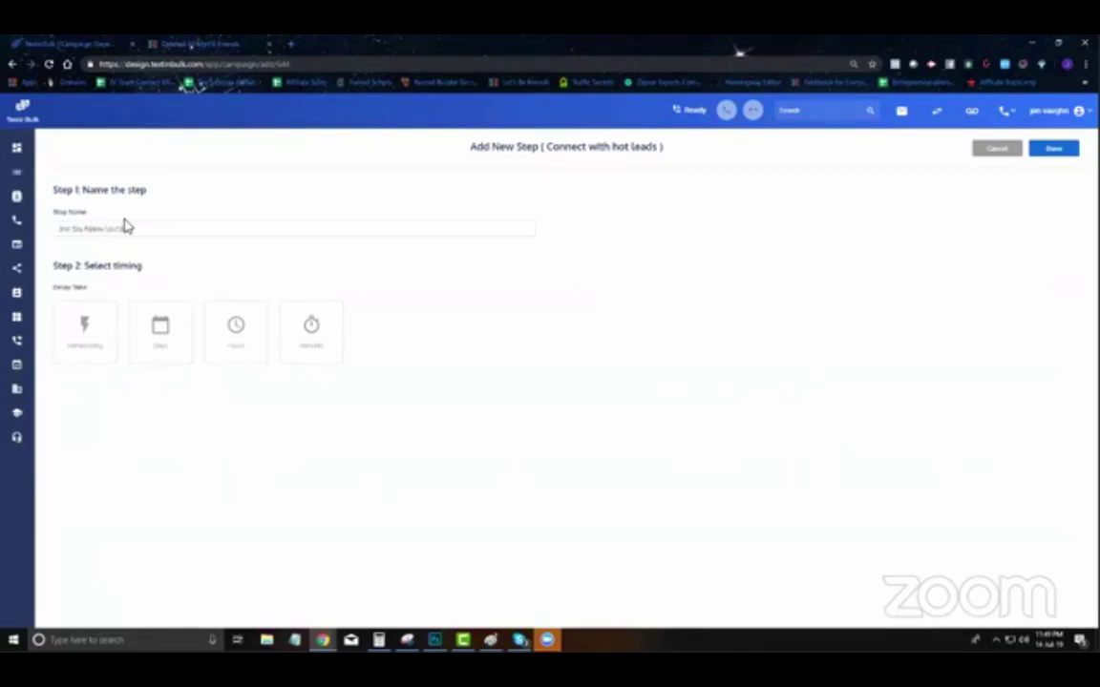
{"action": "left_click", "coordinate": [231, 339]}
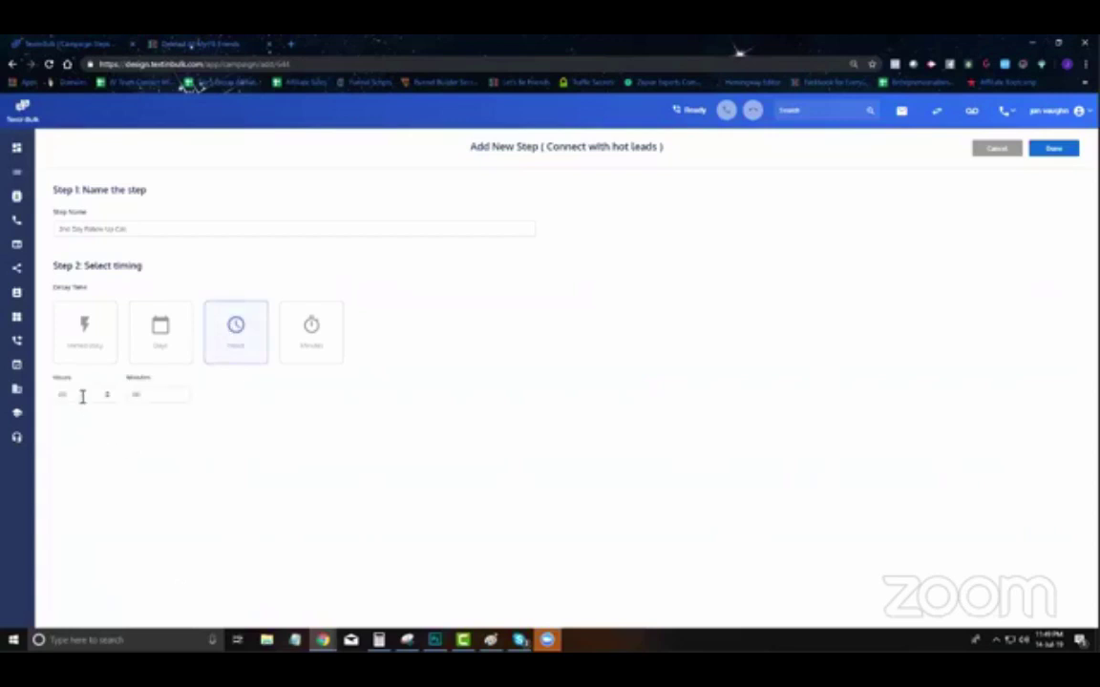
{"action": "type", "text": "1"}
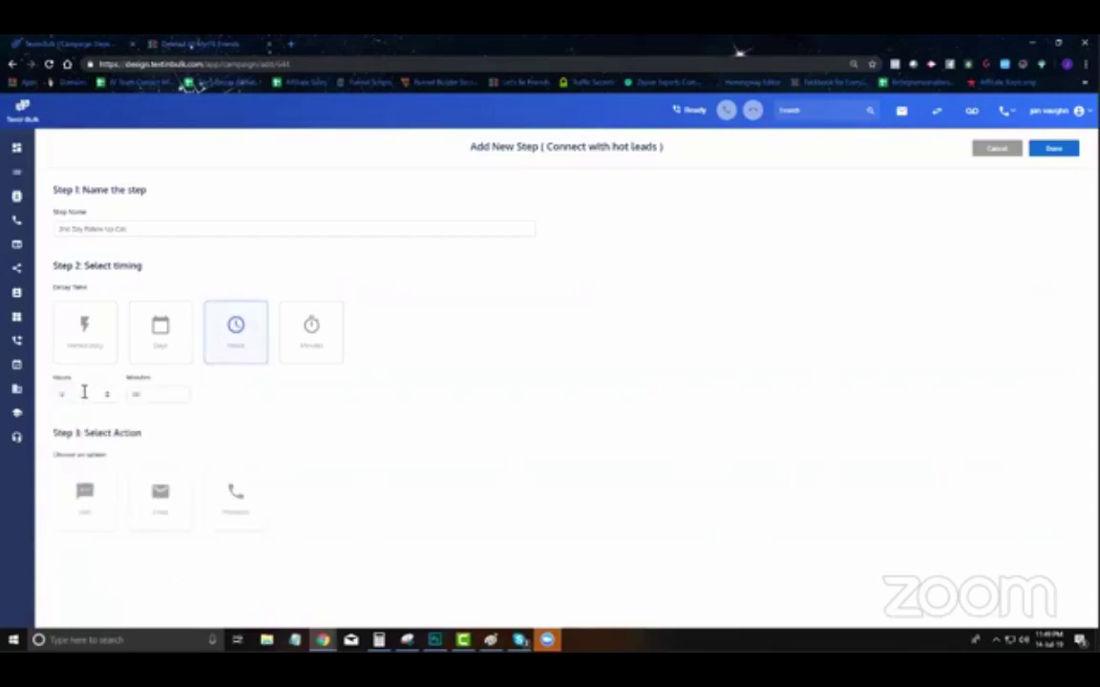
{"action": "type", "text": "4"}
Step: Make the 2nd Day Follow Up Call step a phone call using the FB Lead Ad Follow Up IVR and save it
{"action": "left_click", "coordinate": [246, 501]}
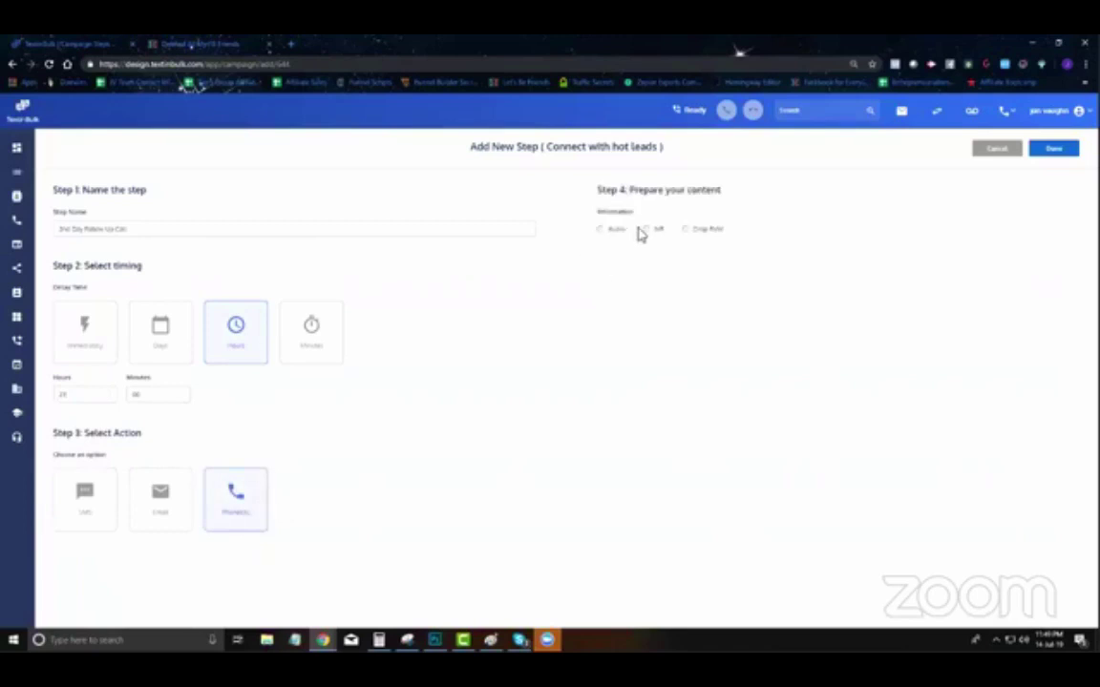
{"action": "left_click", "coordinate": [647, 230]}
{"action": "left_click", "coordinate": [634, 307]}
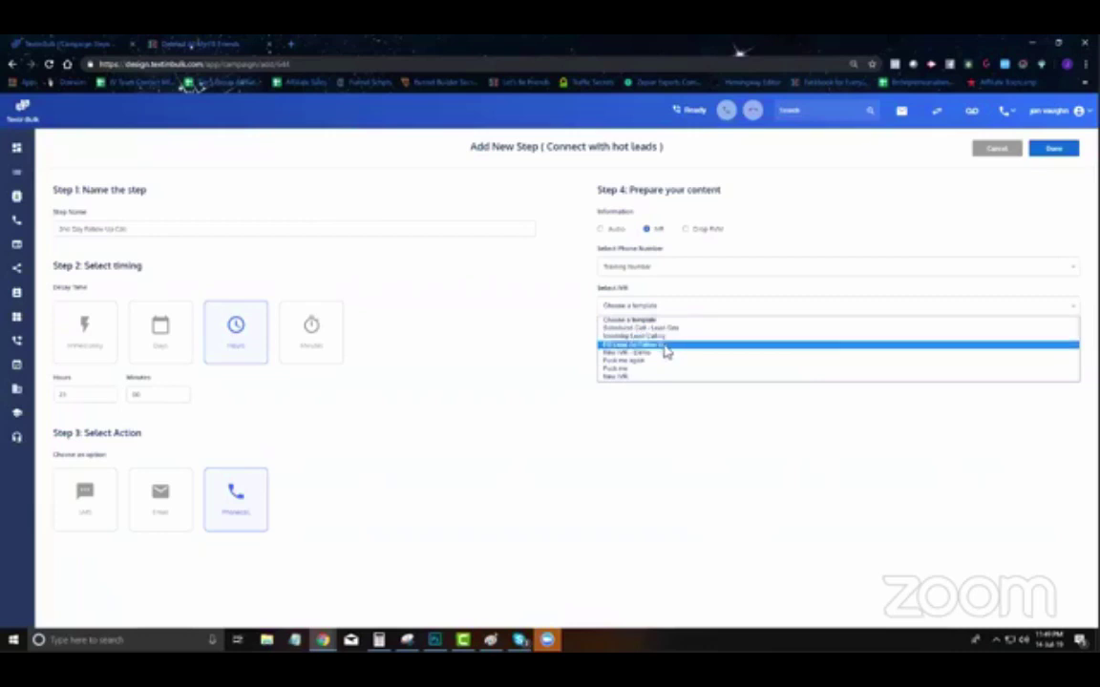
{"action": "left_click", "coordinate": [657, 351]}
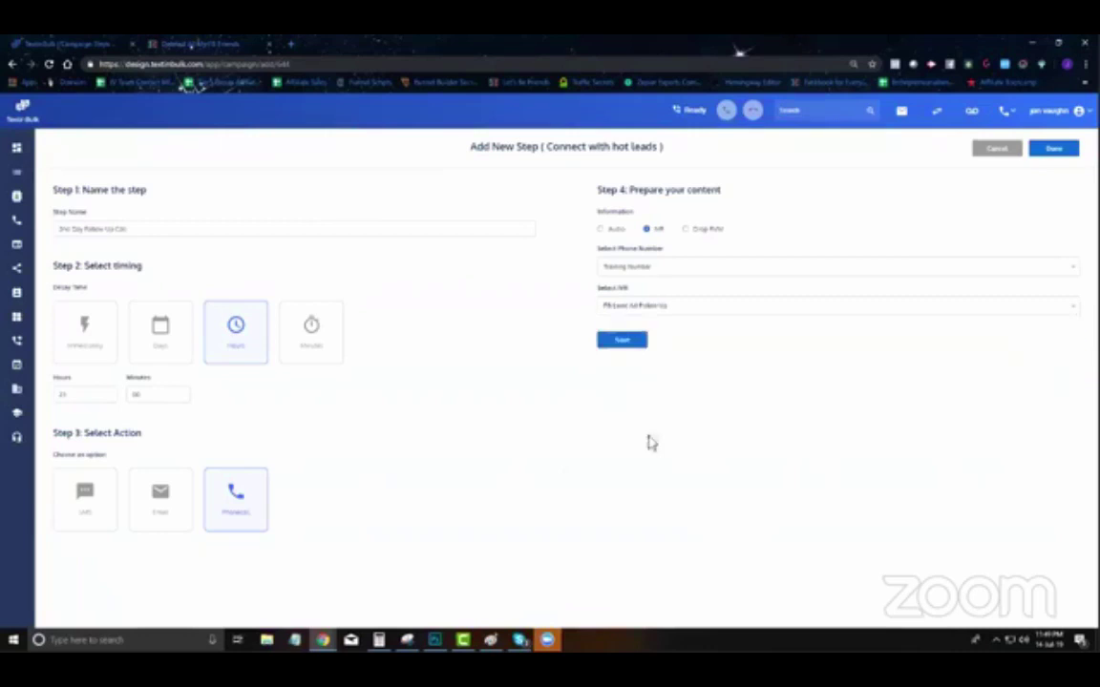
{"action": "left_click", "coordinate": [620, 341]}
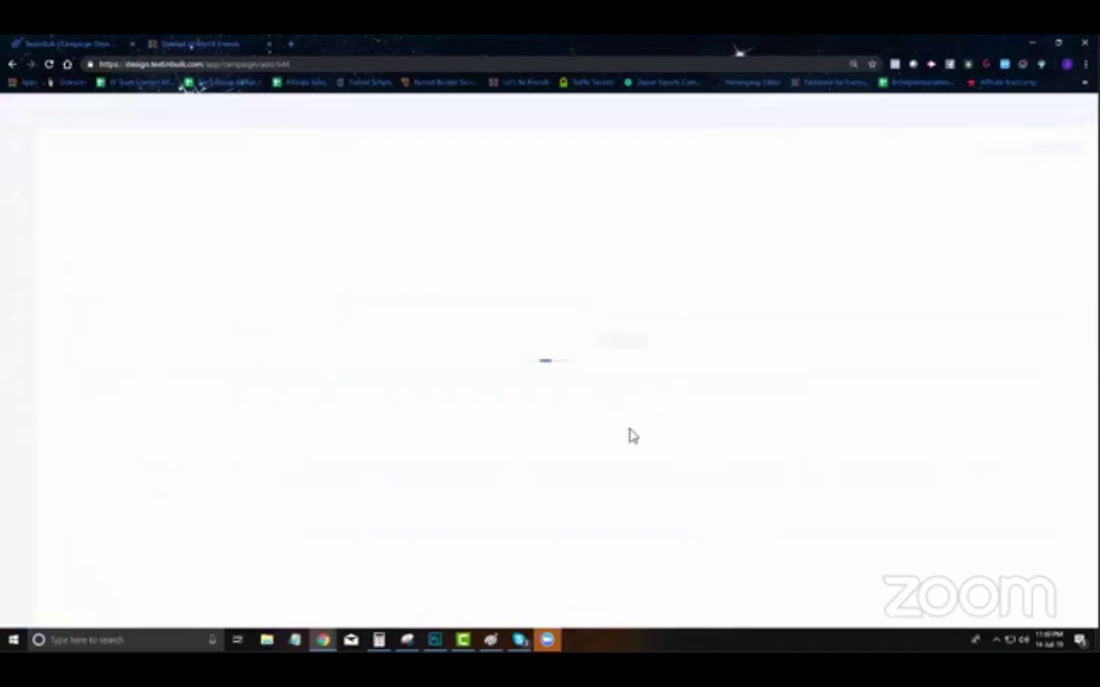
Step: Review the Connect with hot leads campaign timeline and check the Next Day Follow up step's settings without changing them
{"action": "scroll", "coordinate": [402, 536], "scroll_direction": "down", "scroll_amount": 1}
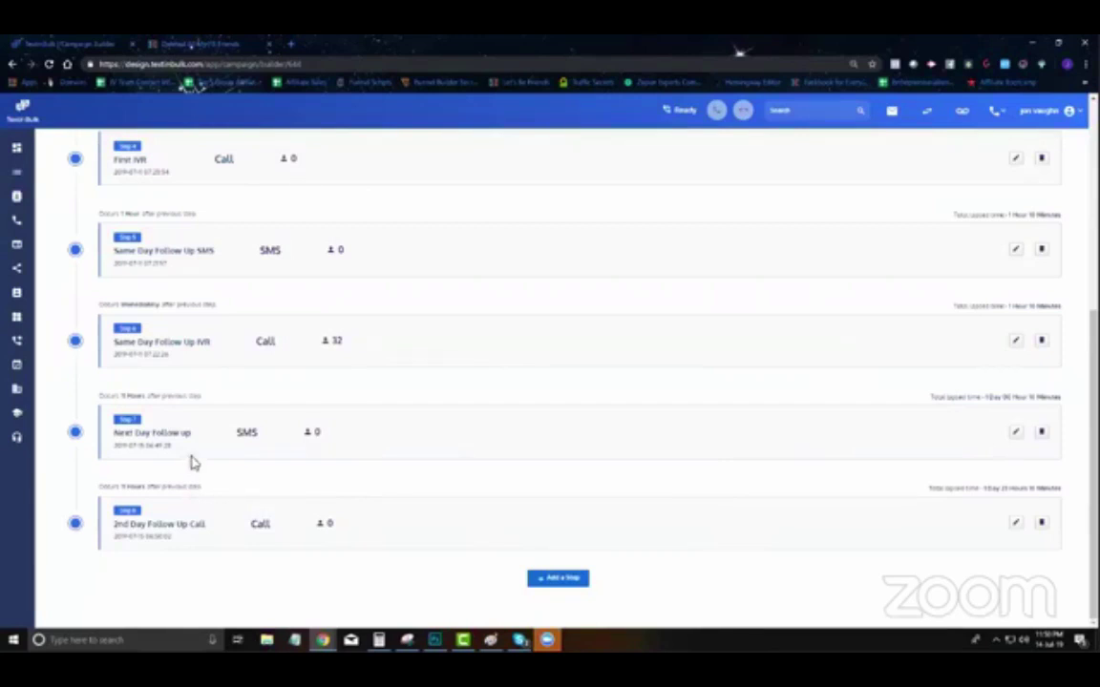
{"action": "left_click", "coordinate": [1016, 435]}
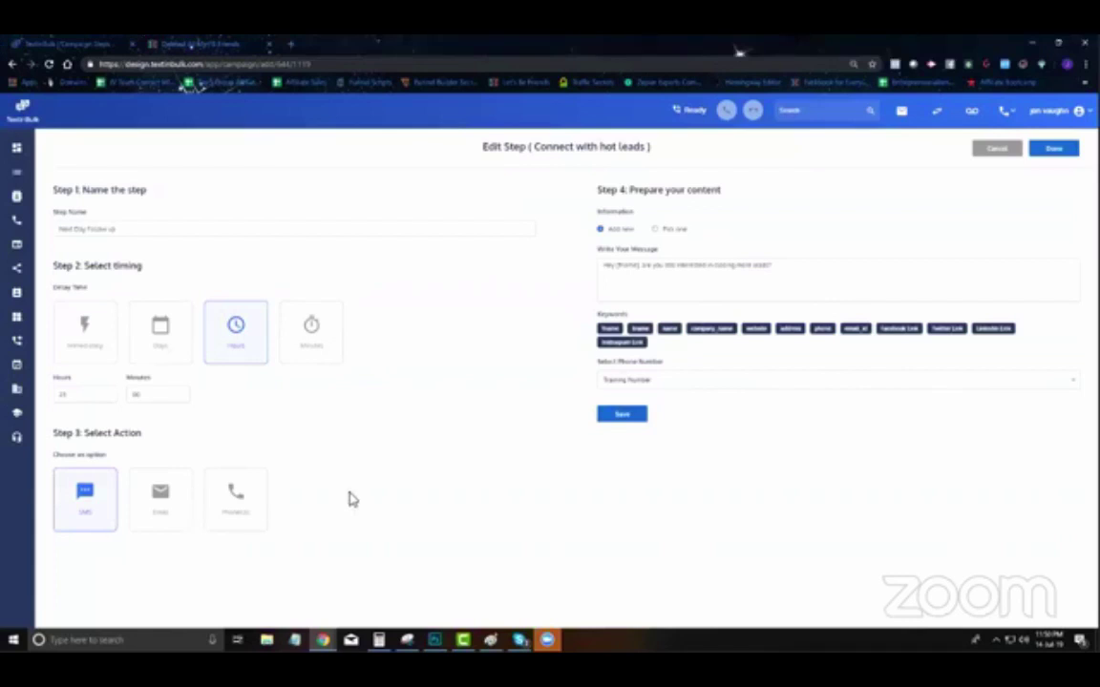
{"action": "left_click", "coordinate": [996, 150]}
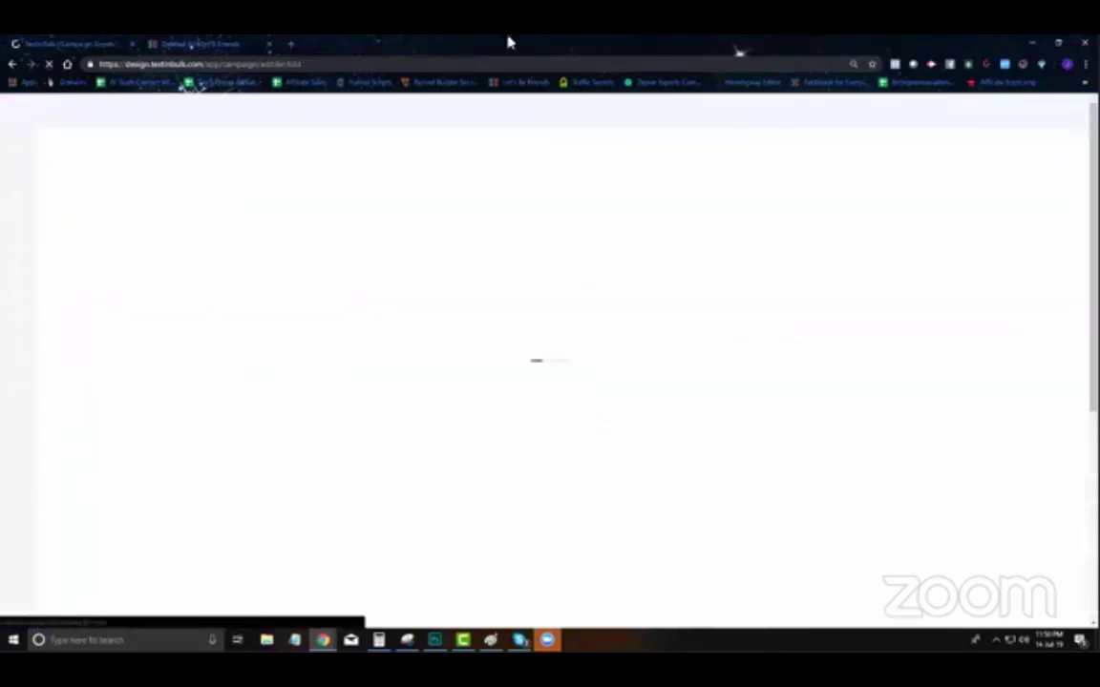
{"action": "scroll", "coordinate": [318, 444], "scroll_direction": "down", "scroll_amount": 3}
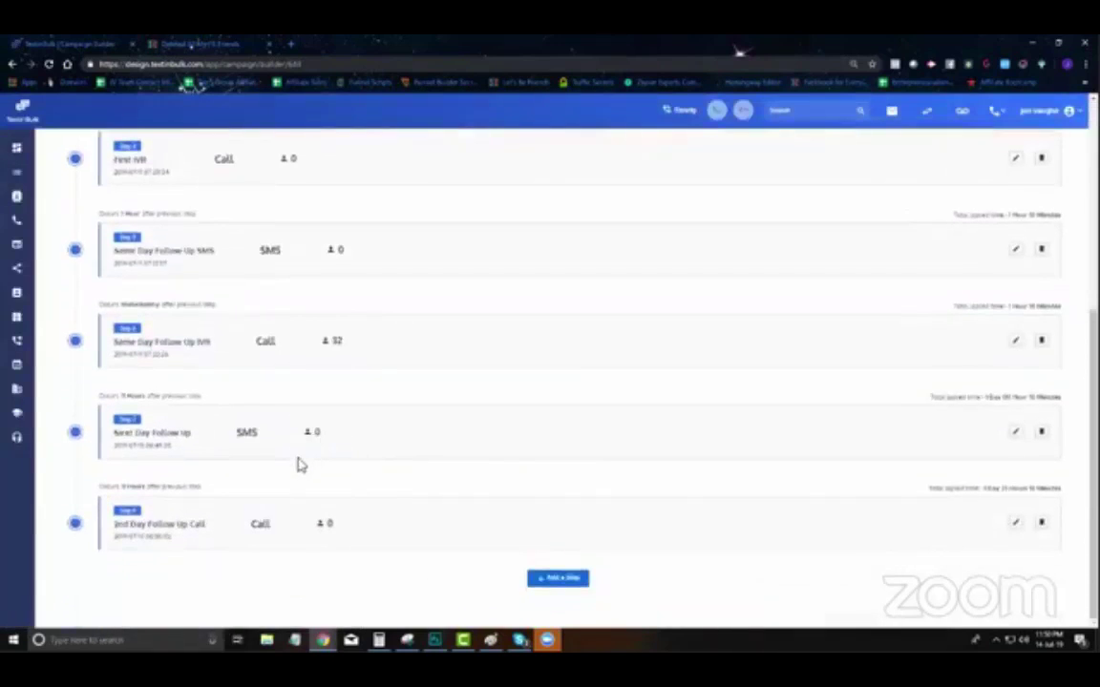
{"action": "scroll", "coordinate": [300, 458], "scroll_direction": "up", "scroll_amount": 4}
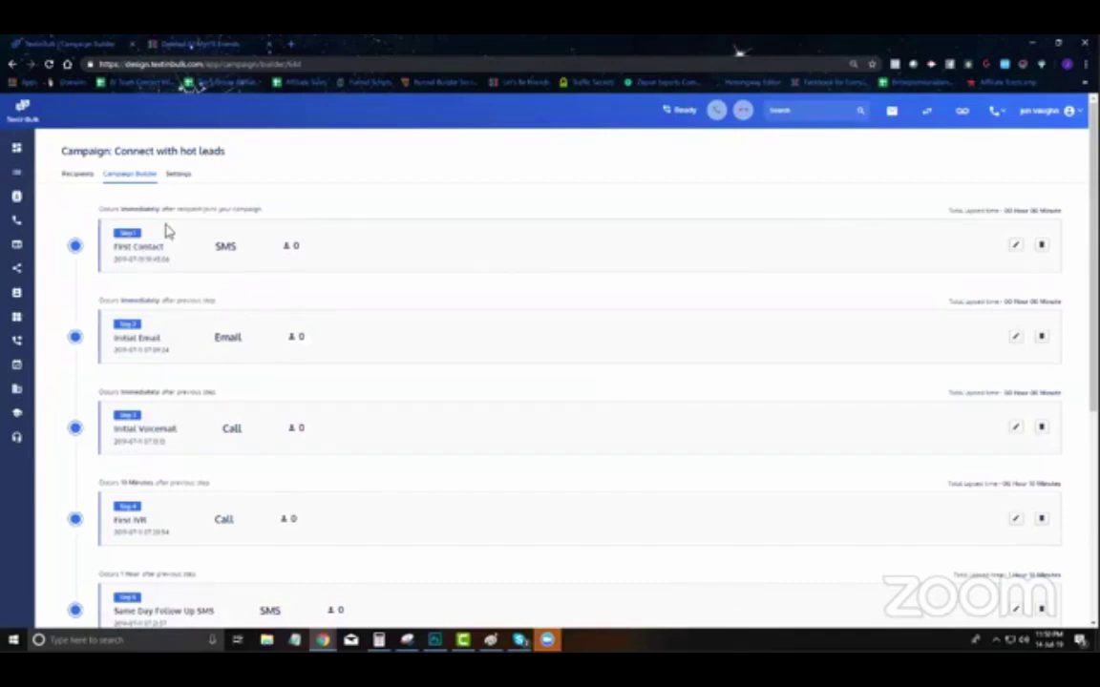
{"action": "scroll", "coordinate": [164, 237], "scroll_direction": "down", "scroll_amount": 4}
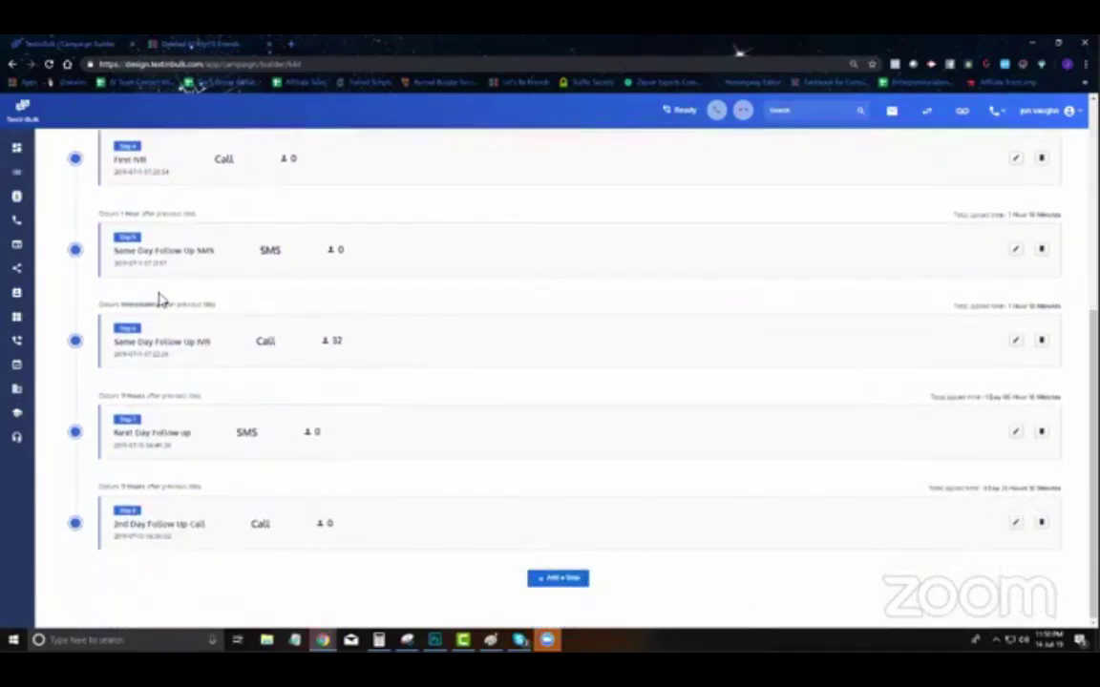
Step: Create a disposition titled Interested In Software that fires a Move action to the Interested list
{"action": "left_click", "coordinate": [17, 389]}
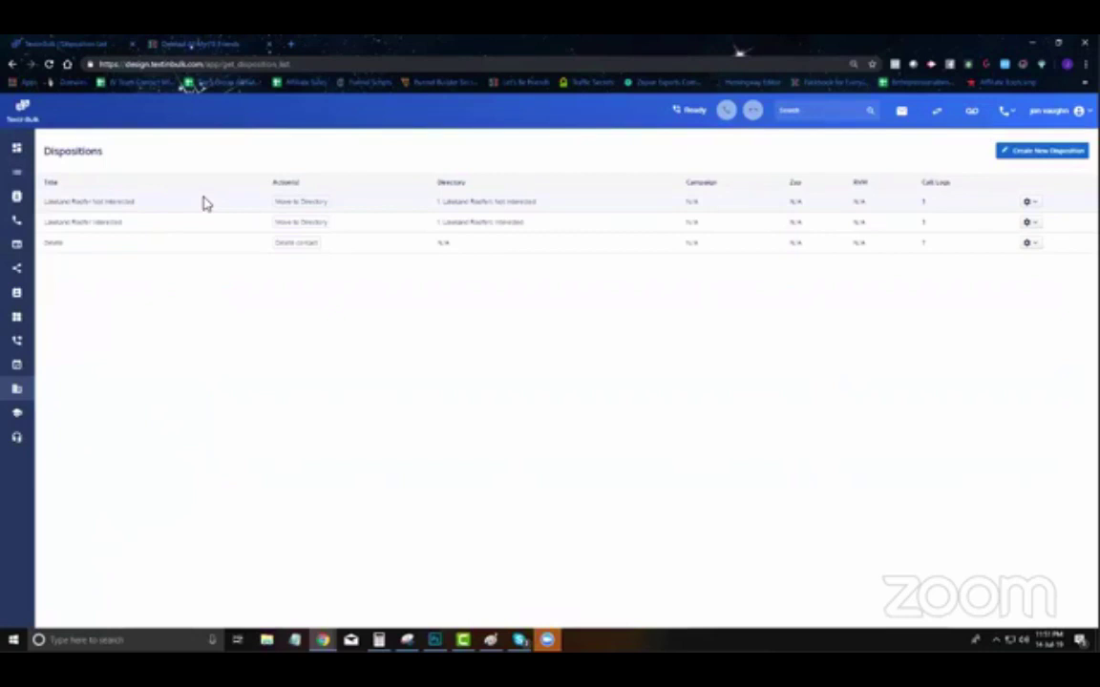
{"action": "left_click", "coordinate": [1033, 150]}
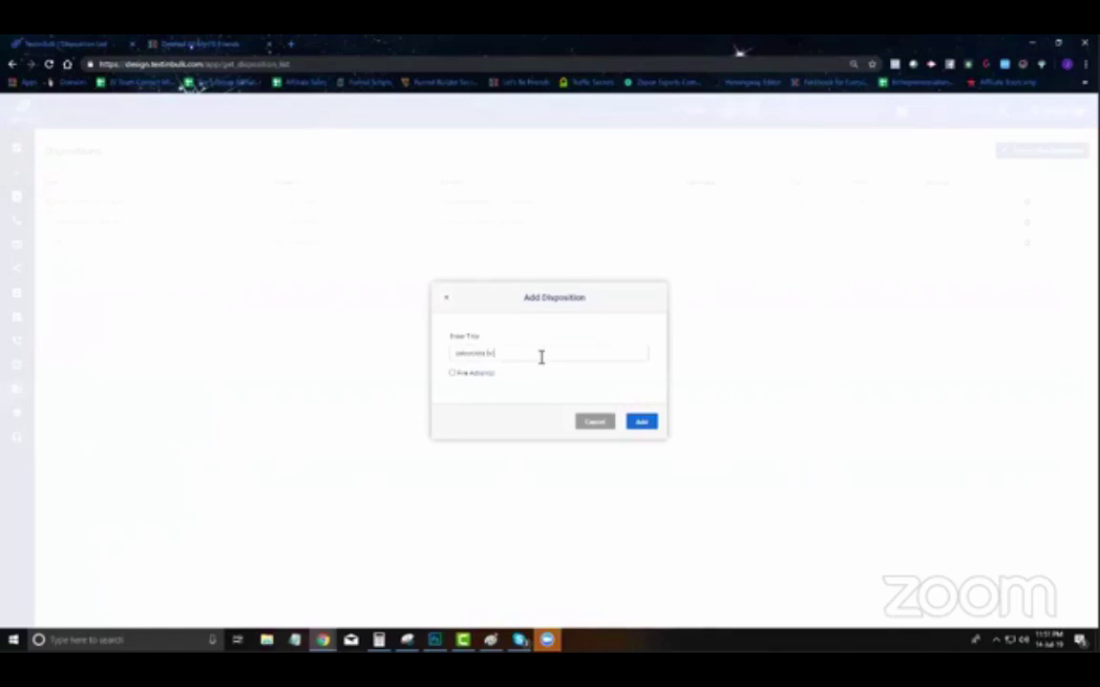
{"action": "left_click", "coordinate": [457, 373]}
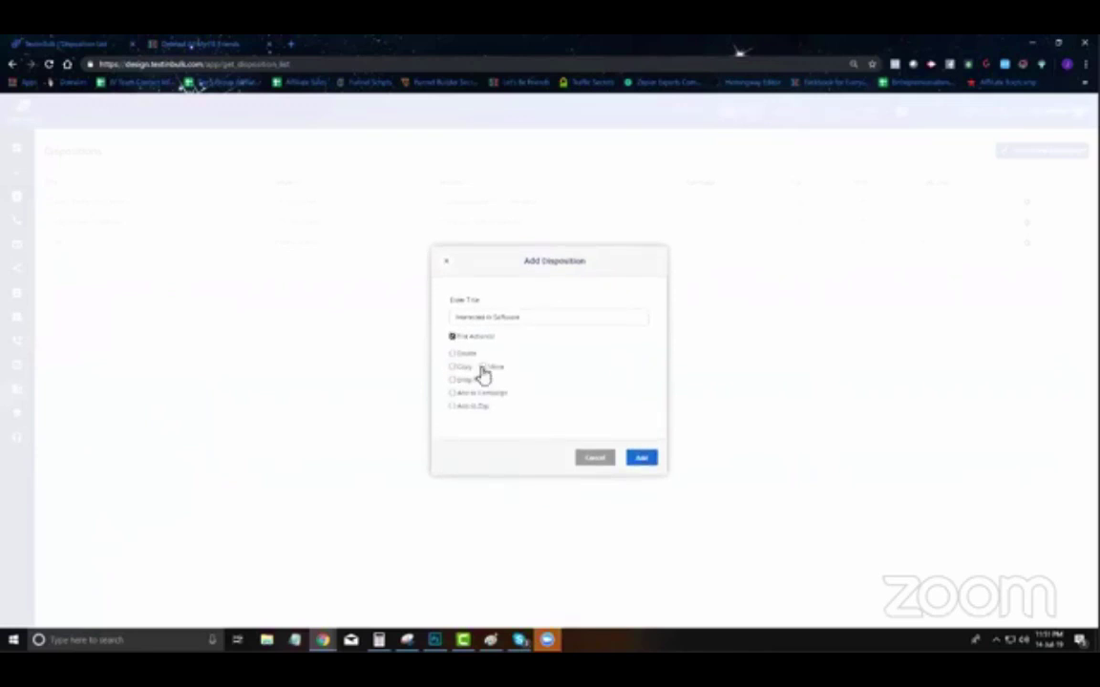
{"action": "left_click", "coordinate": [482, 368]}
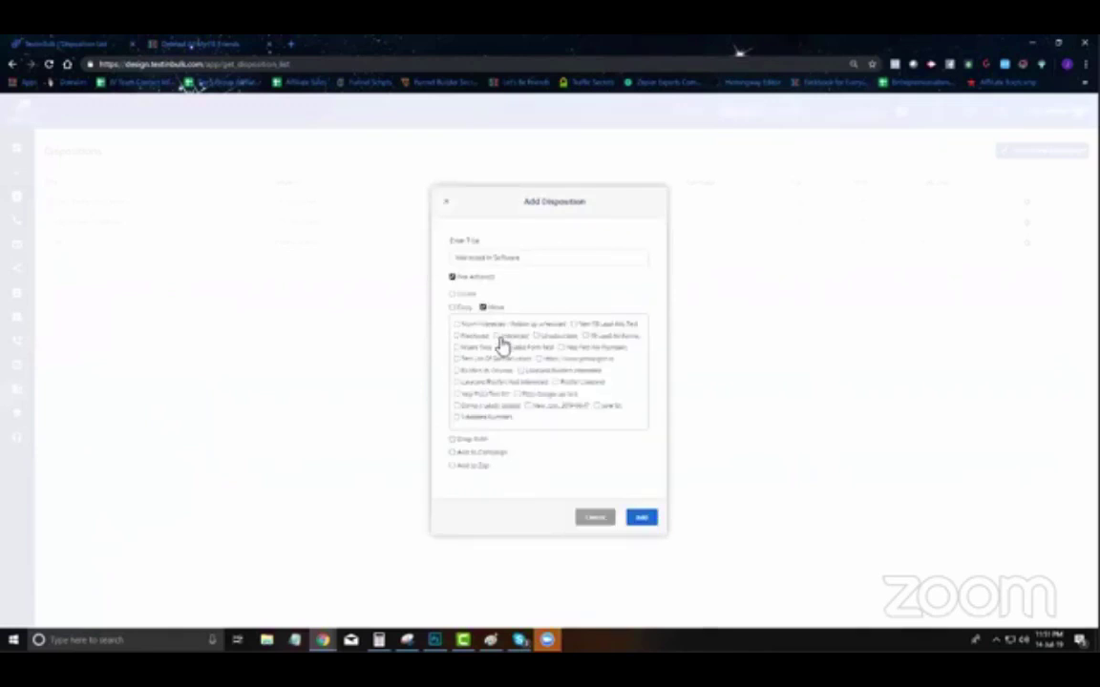
{"action": "left_click", "coordinate": [496, 337]}
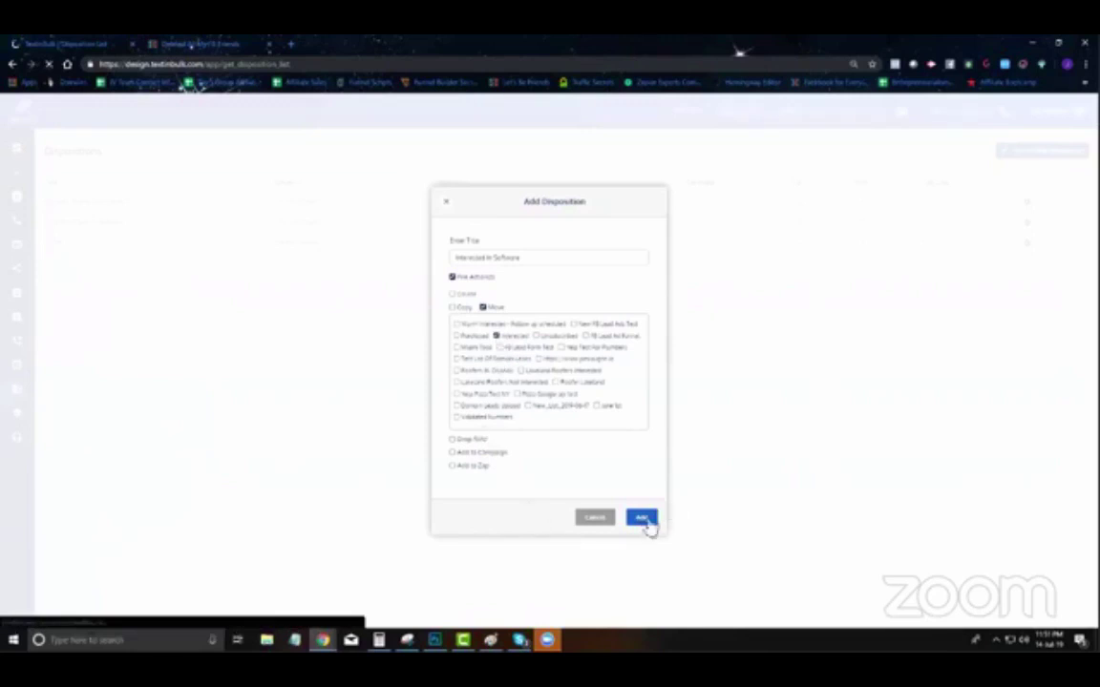
{"action": "left_click", "coordinate": [650, 523]}
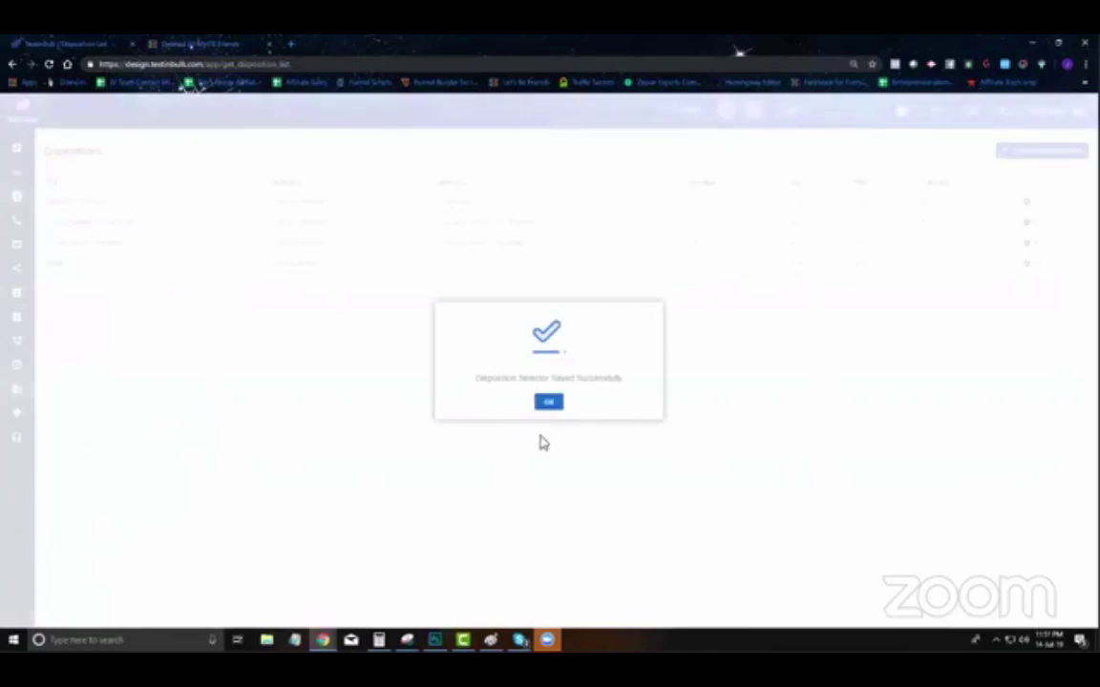
{"action": "left_click", "coordinate": [552, 404]}
Step: Call the first contact in the New FB Lead Ads Test list from the Training Number and hang up
{"action": "left_click", "coordinate": [14, 169]}
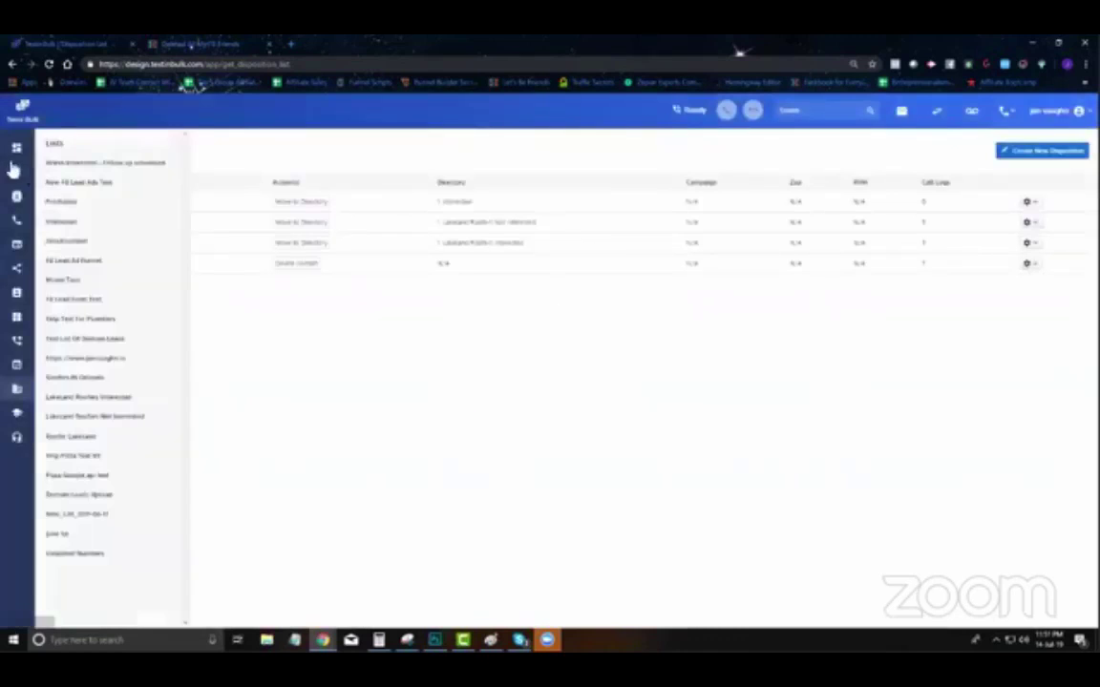
{"action": "left_click", "coordinate": [84, 188]}
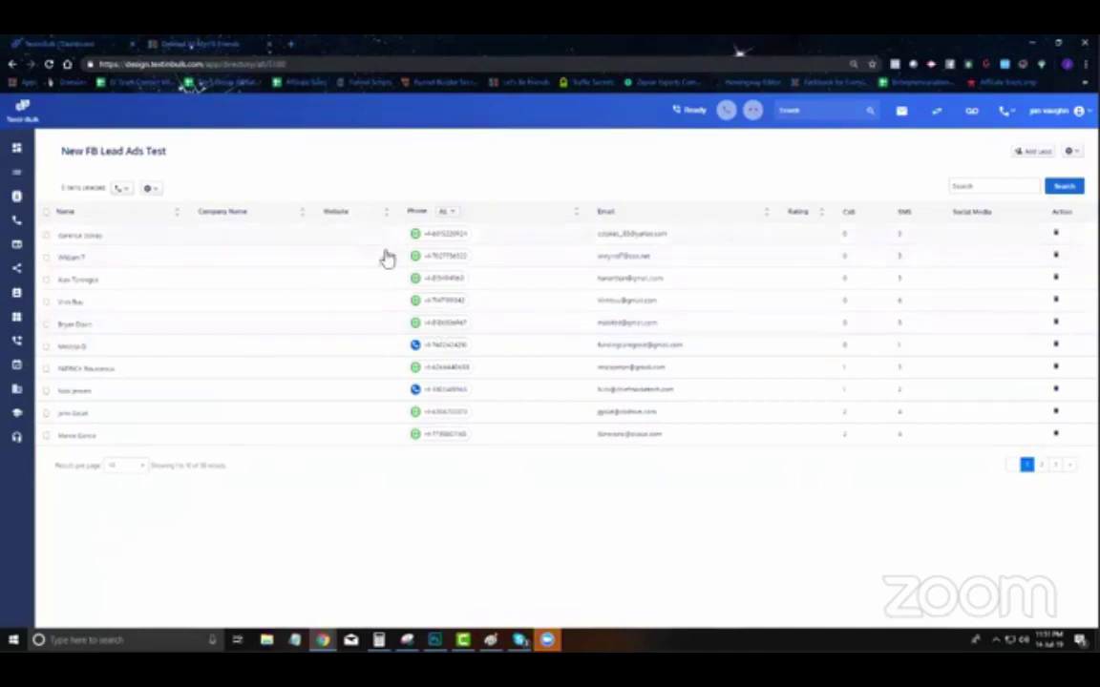
{"action": "left_click", "coordinate": [477, 236]}
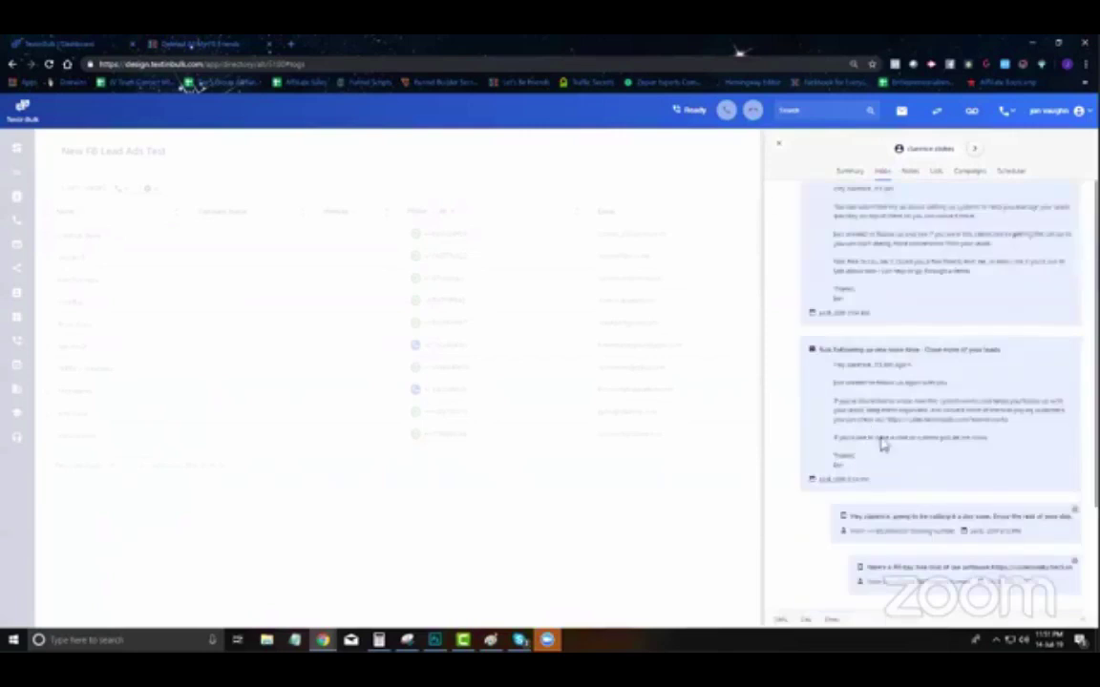
{"action": "left_click", "coordinate": [805, 620]}
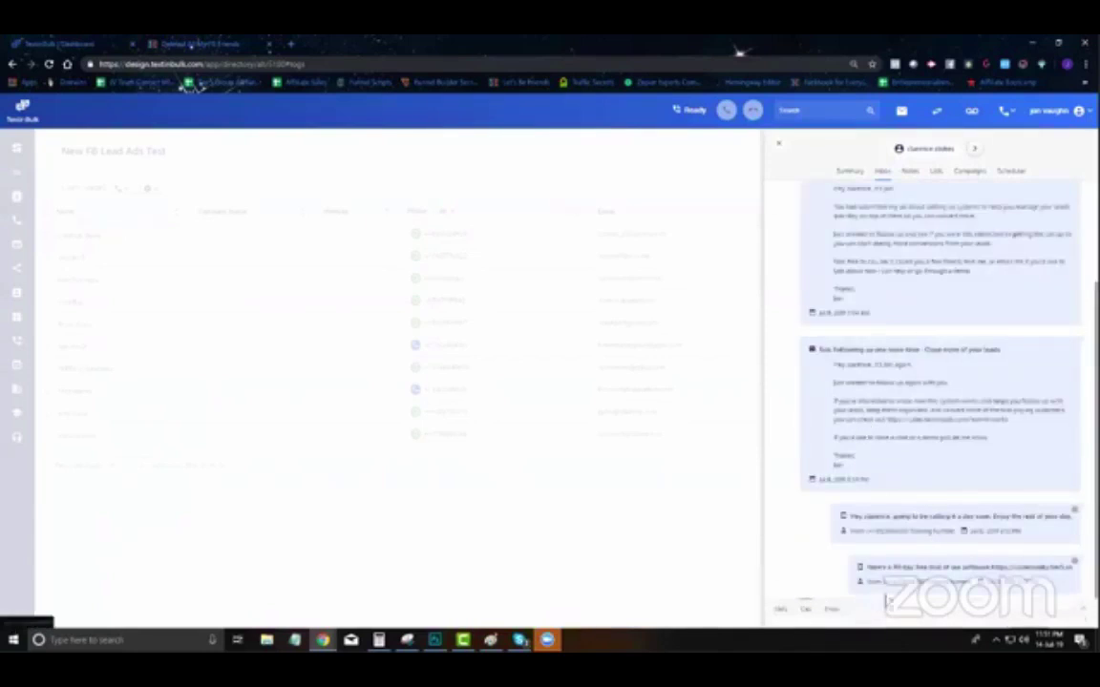
{"action": "left_click", "coordinate": [1030, 613]}
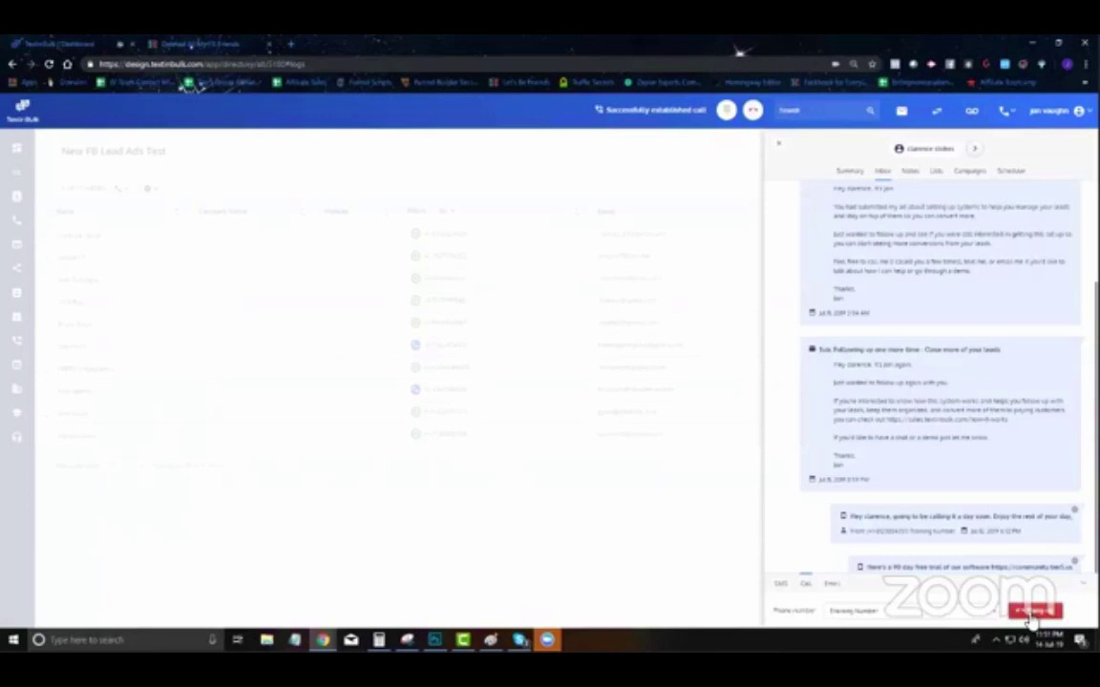
{"action": "left_click", "coordinate": [1031, 615]}
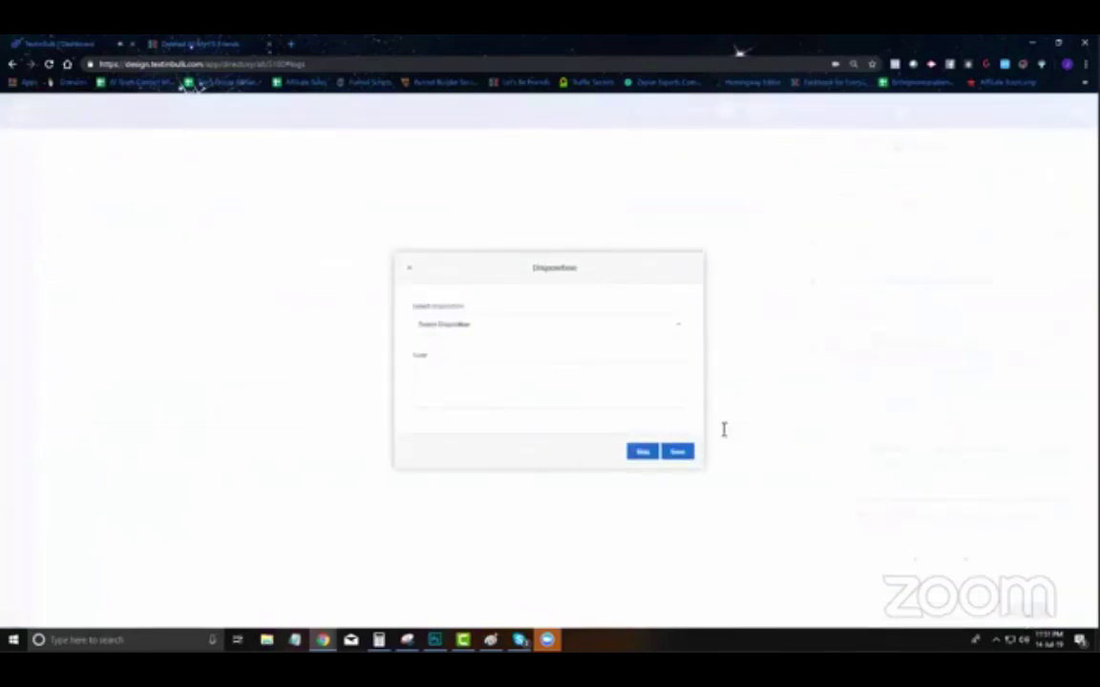
Step: Save the call's disposition as Interested In Software with the note "leave note" and close the contact's details
{"action": "left_click", "coordinate": [563, 326]}
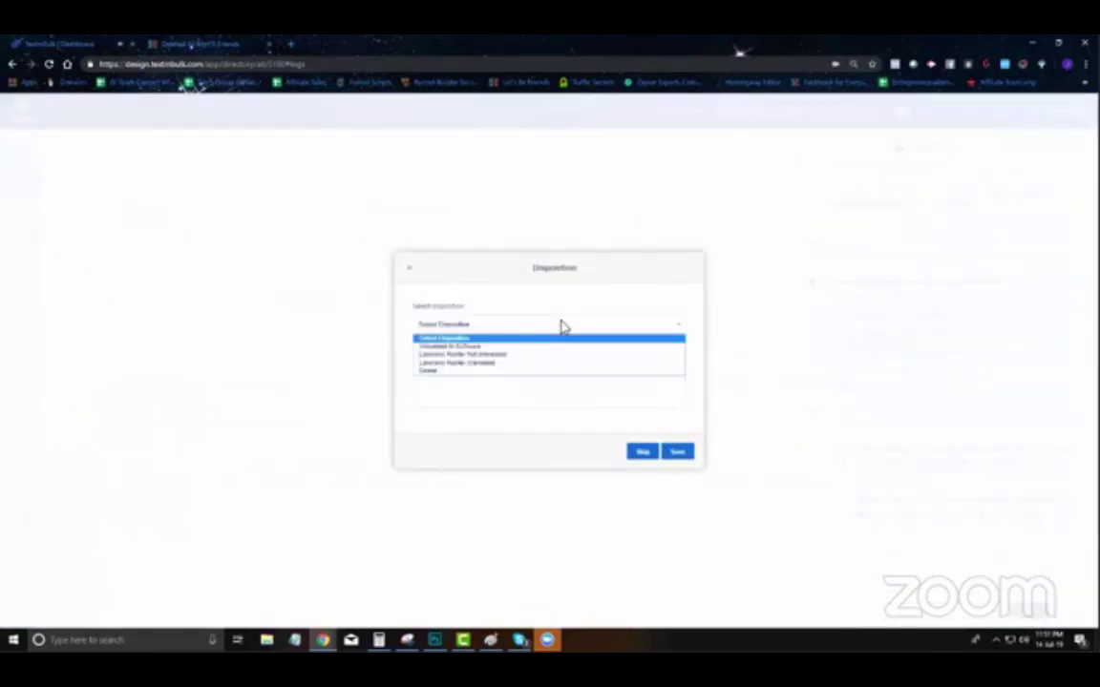
{"action": "left_click", "coordinate": [471, 348]}
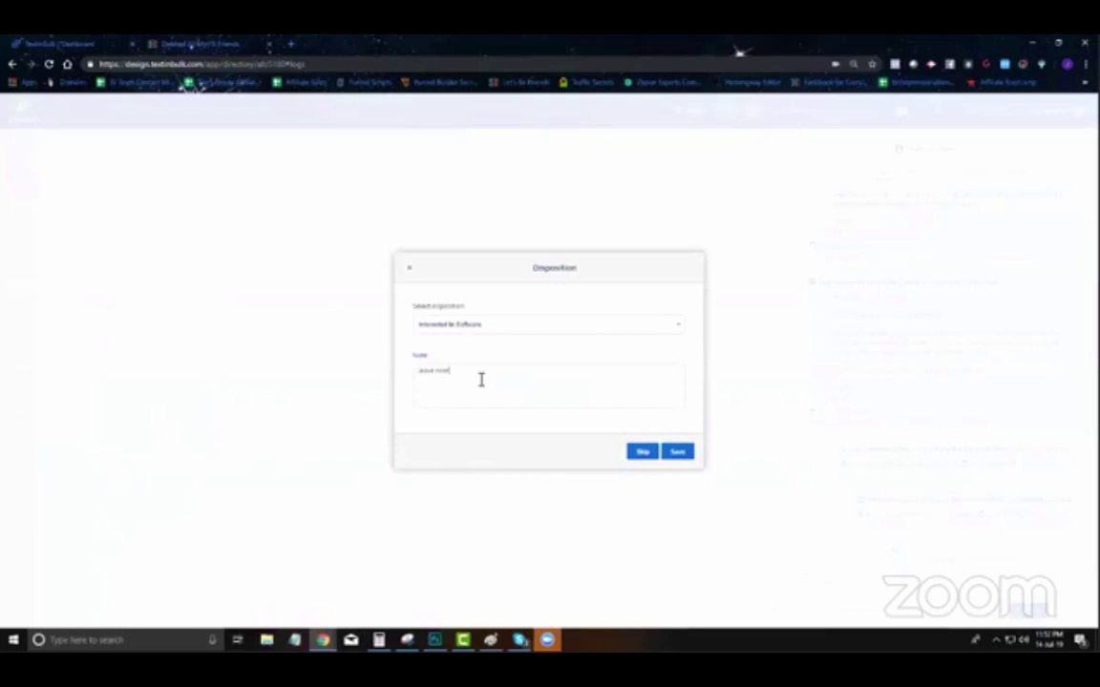
{"action": "left_click", "coordinate": [678, 453]}
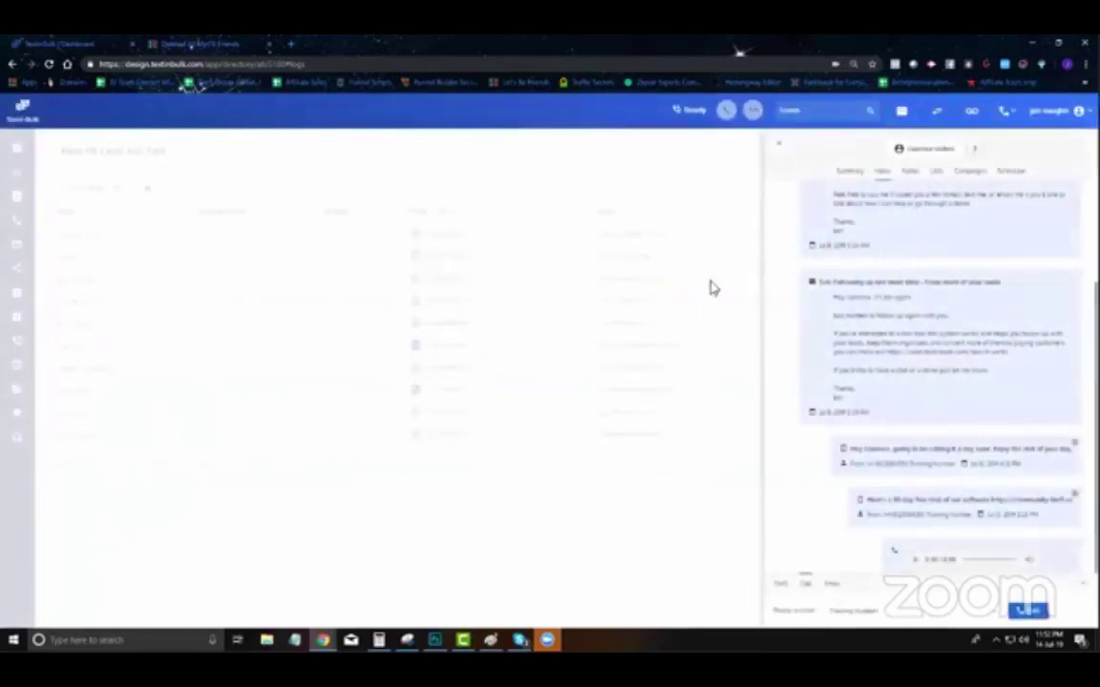
{"action": "left_click", "coordinate": [687, 143]}
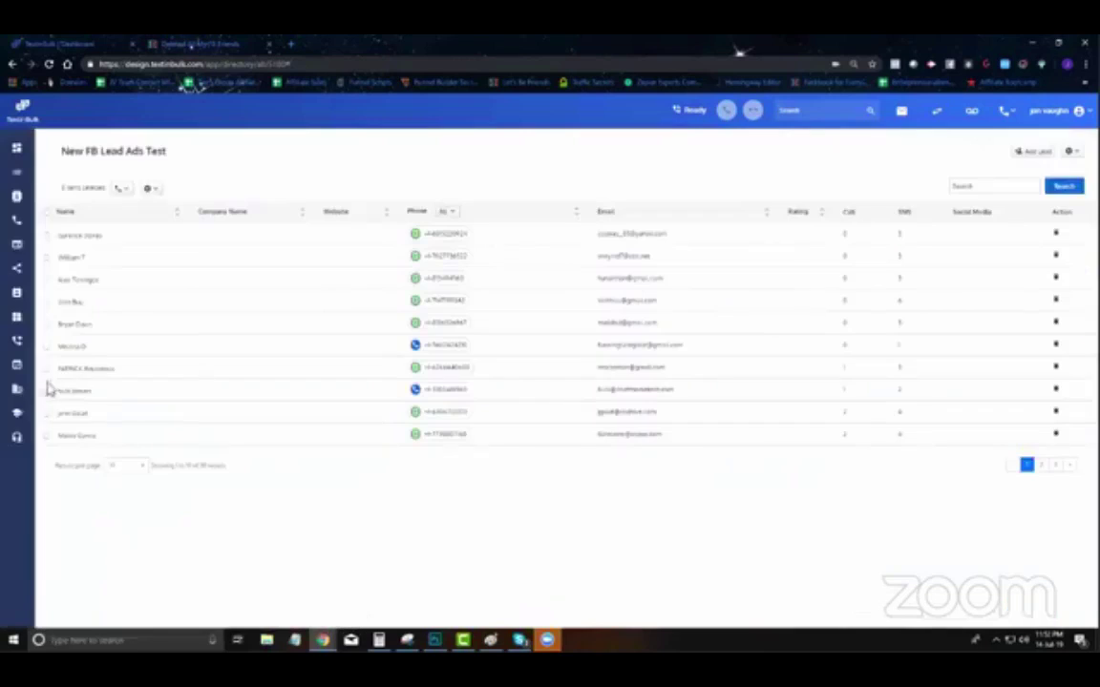
Step: Look over the Training topics and return to the dashboard
{"action": "left_click", "coordinate": [16, 412]}
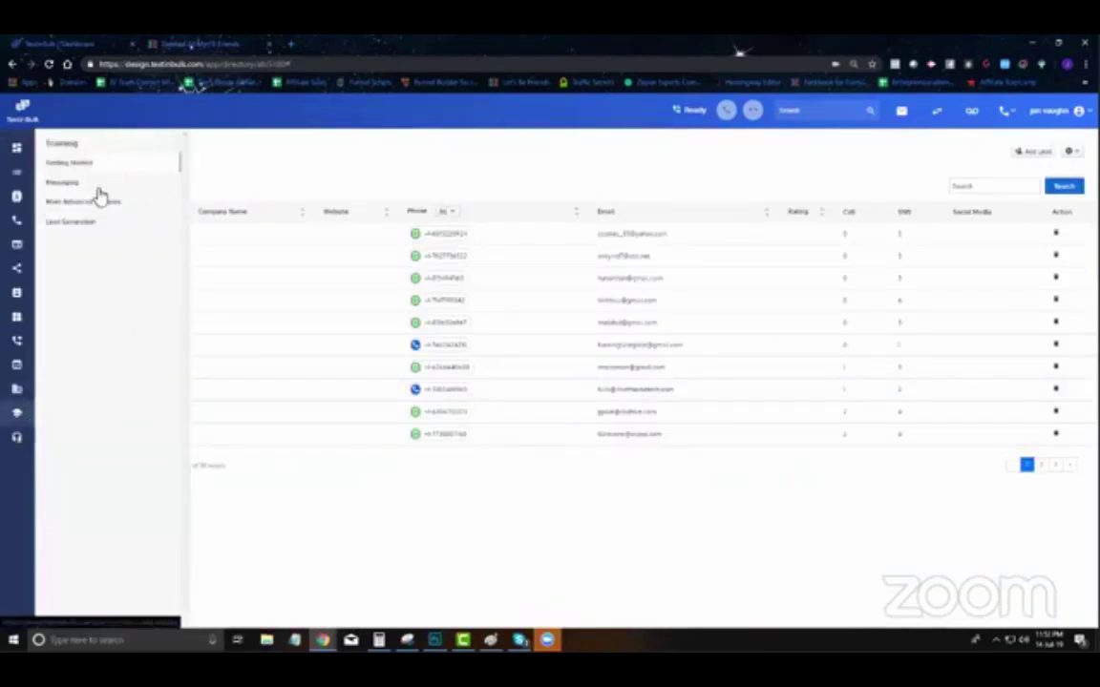
{"action": "left_click", "coordinate": [253, 189]}
{"action": "left_click", "coordinate": [16, 148]}
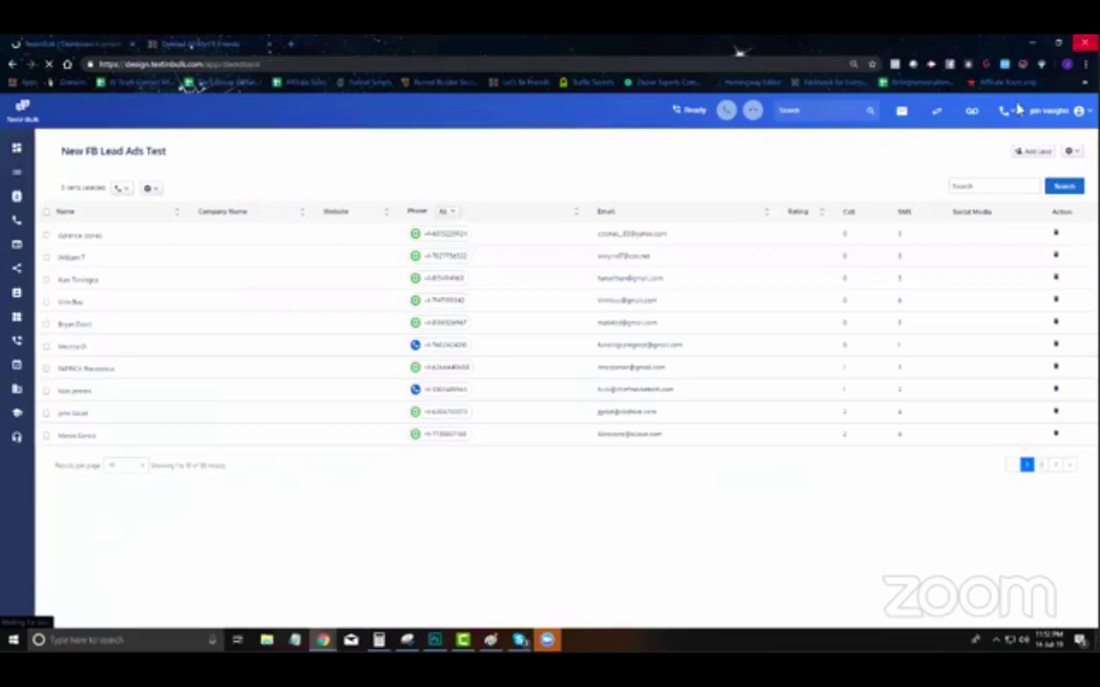
Step: Start a custom field named DOB with the Date type in the account settings and discard it
{"action": "left_click", "coordinate": [1055, 112]}
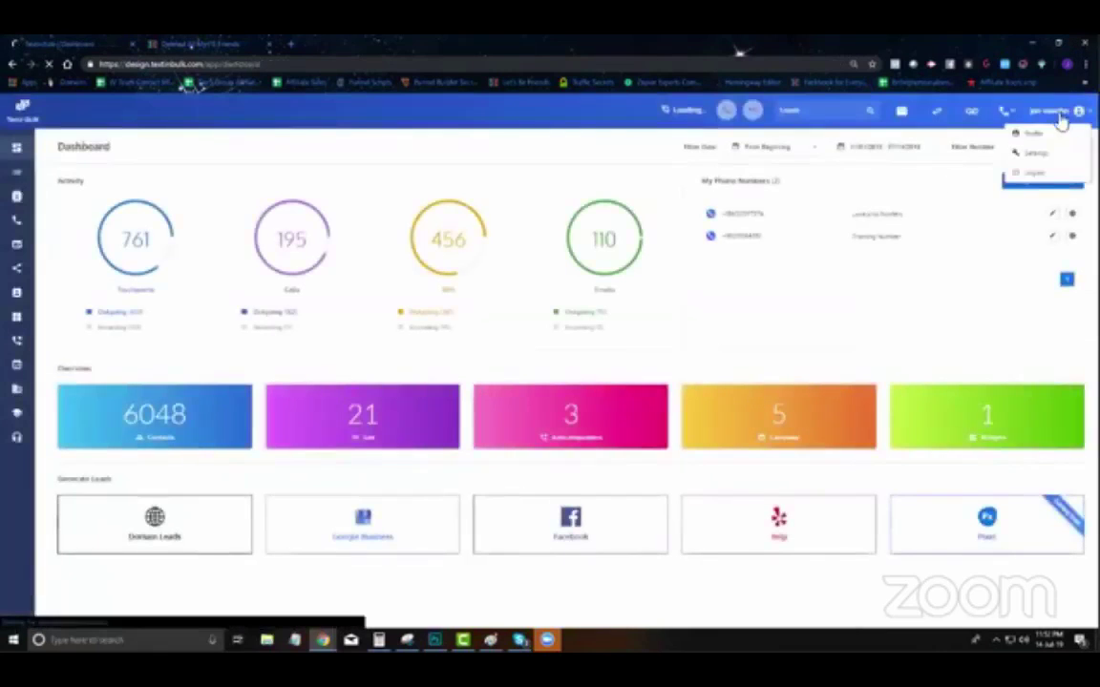
{"action": "left_click", "coordinate": [1034, 156]}
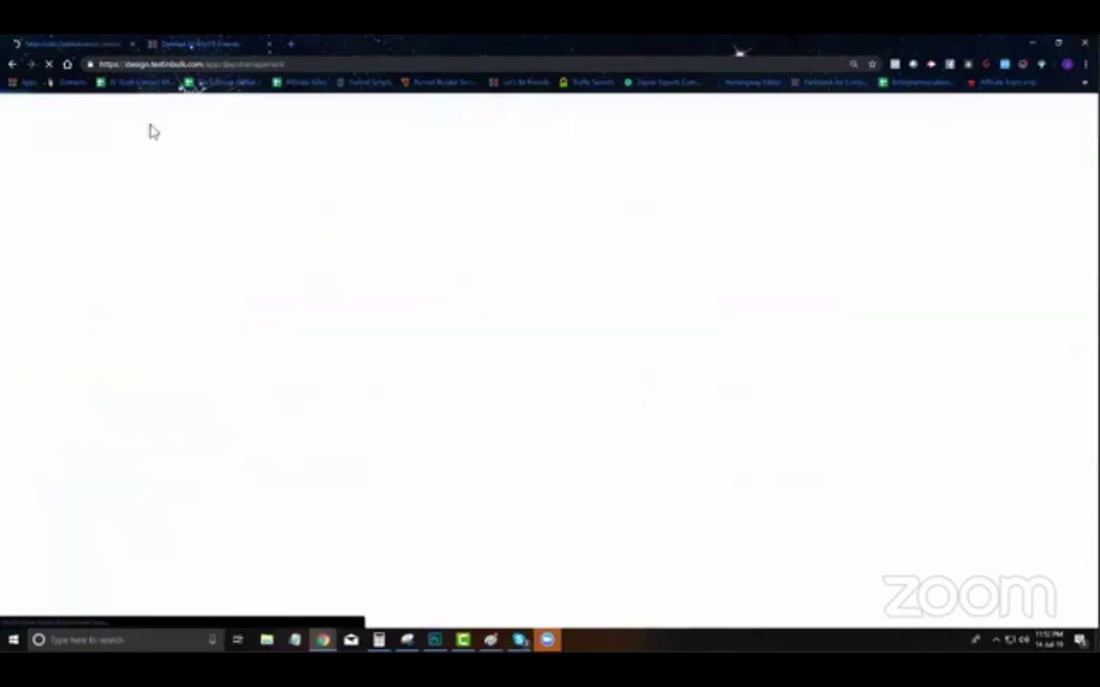
{"action": "left_click", "coordinate": [140, 176]}
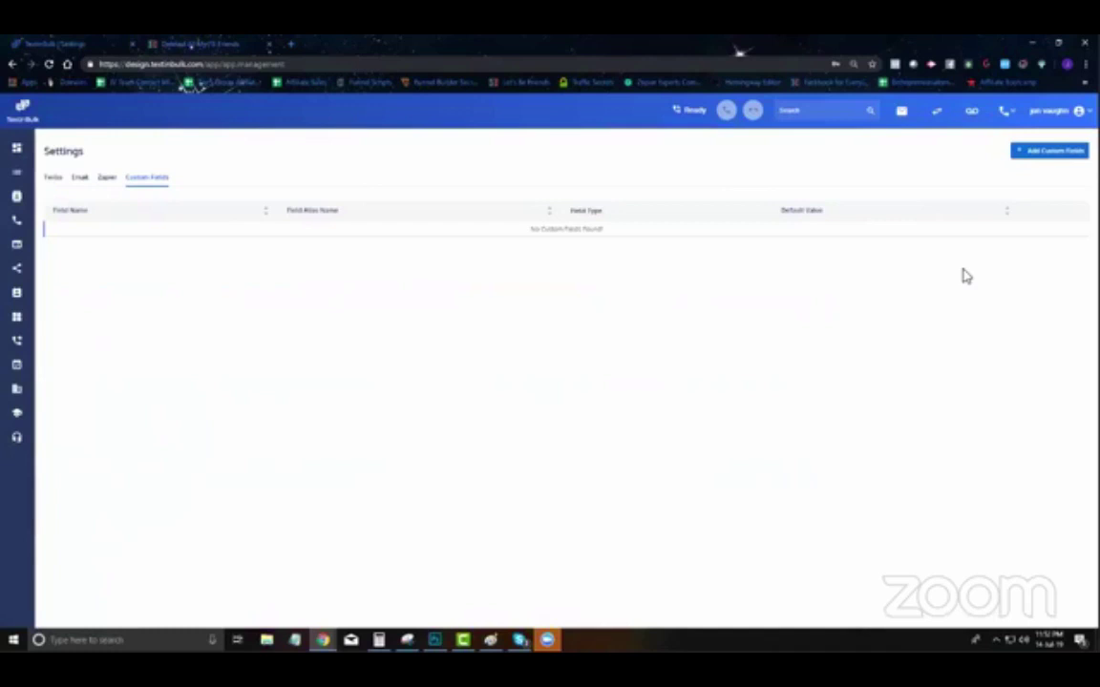
{"action": "left_click", "coordinate": [1057, 153]}
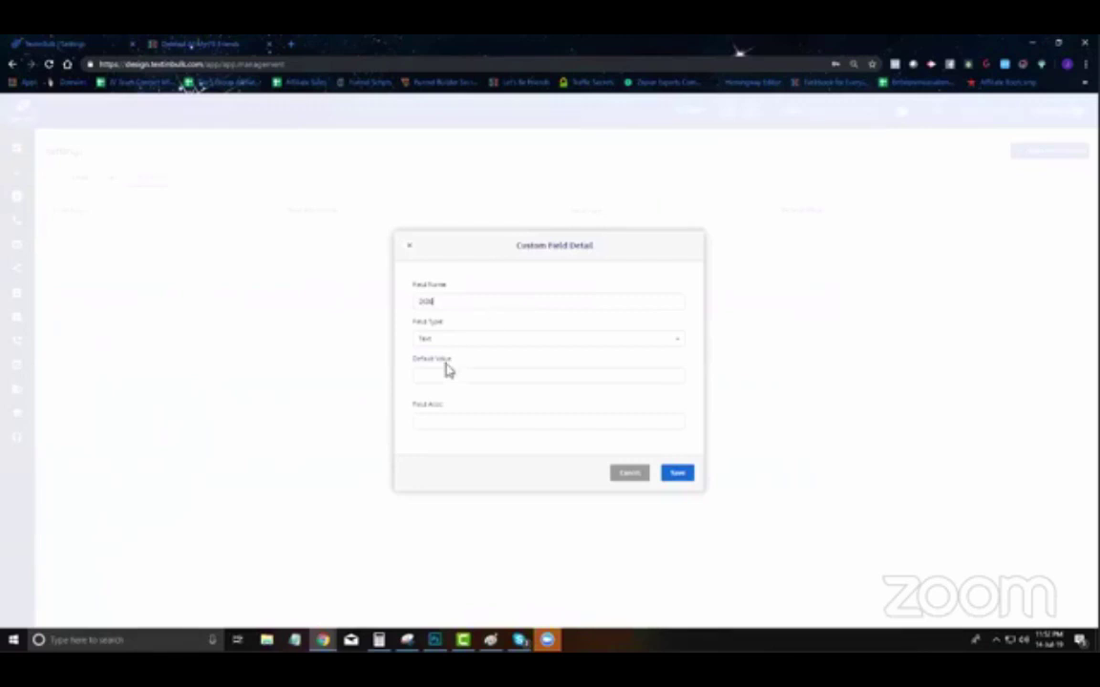
{"action": "left_click", "coordinate": [448, 340]}
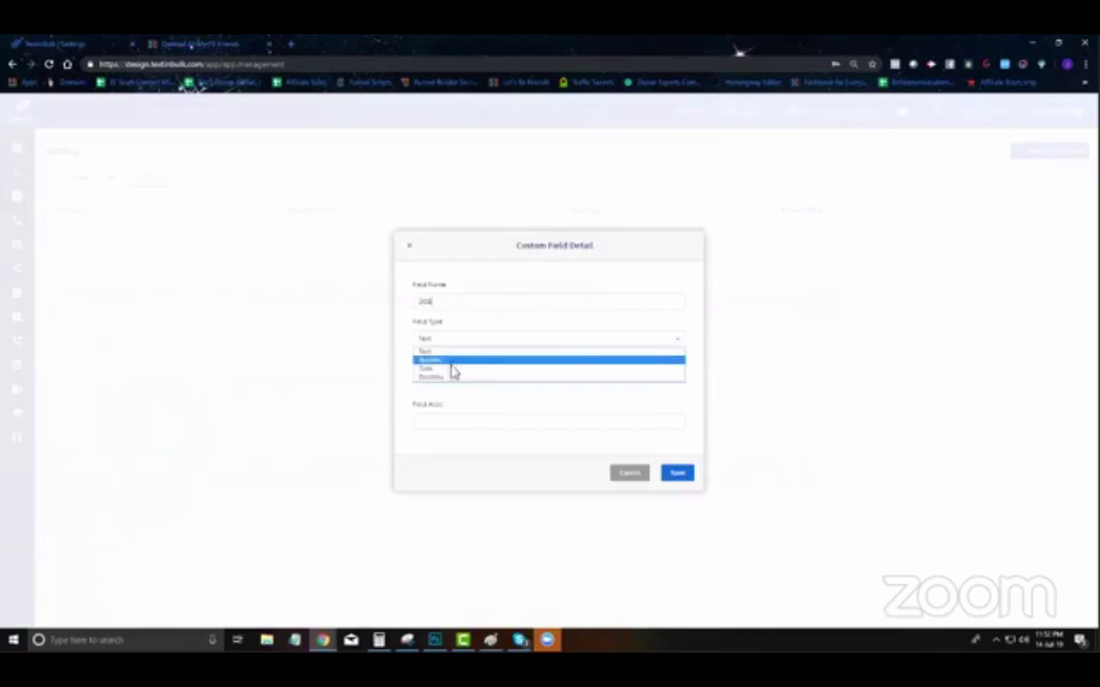
{"action": "left_click", "coordinate": [452, 368]}
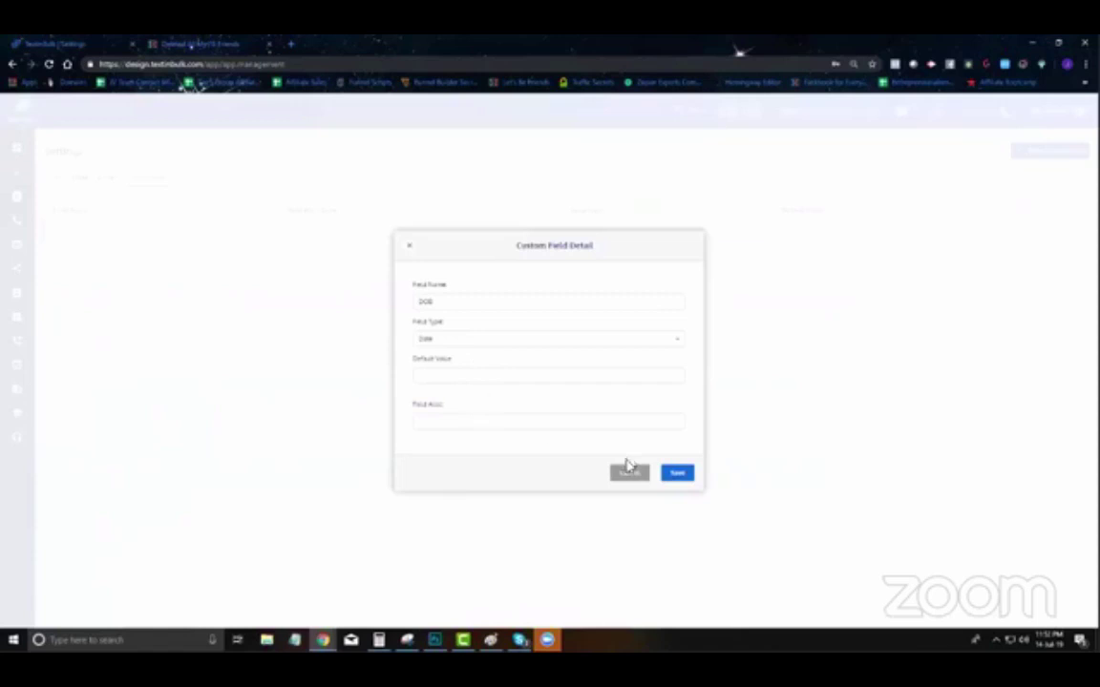
{"action": "left_click", "coordinate": [628, 473]}
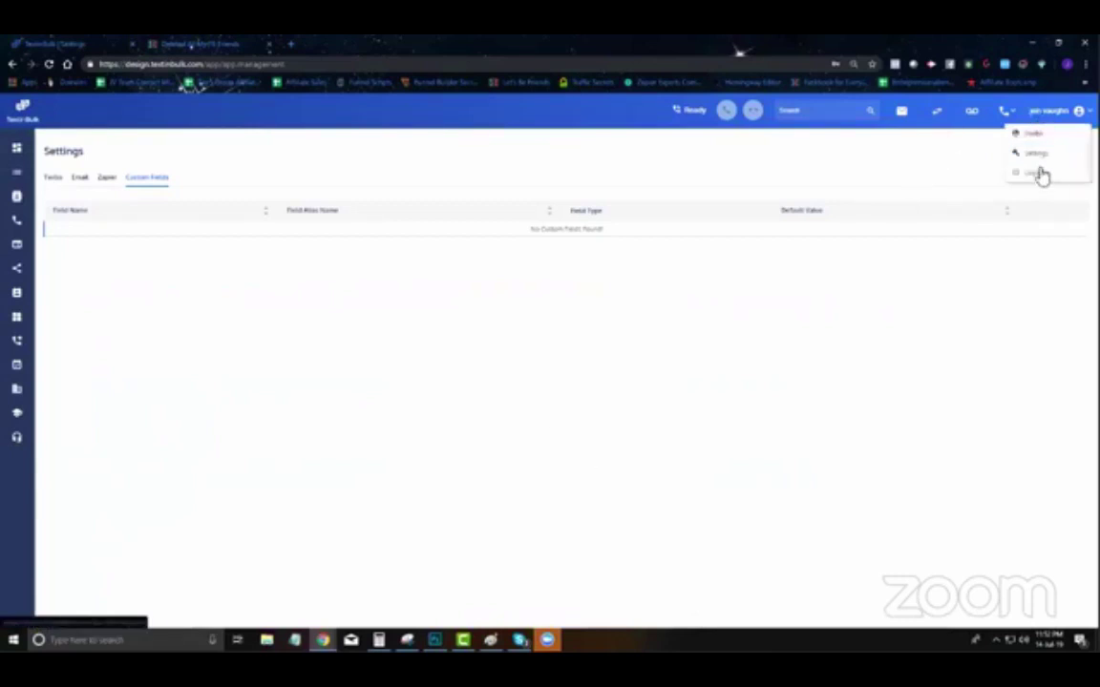
Step: View the Domain Leads search form from the dashboard and close it without searching
{"action": "left_click", "coordinate": [14, 149]}
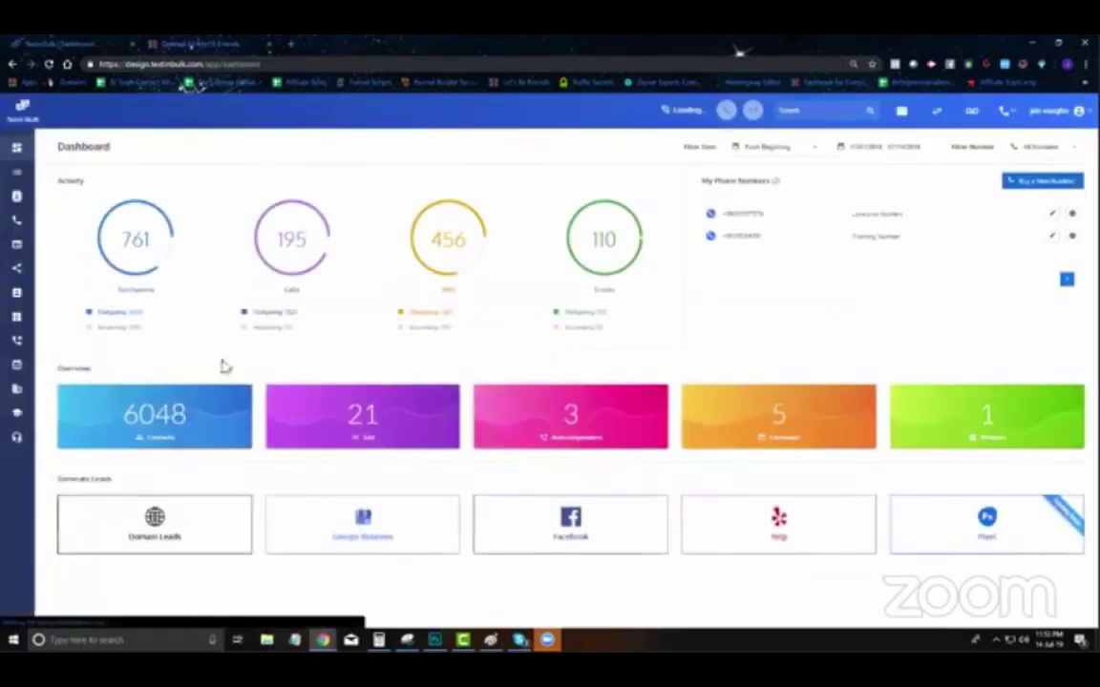
{"action": "left_click", "coordinate": [202, 514]}
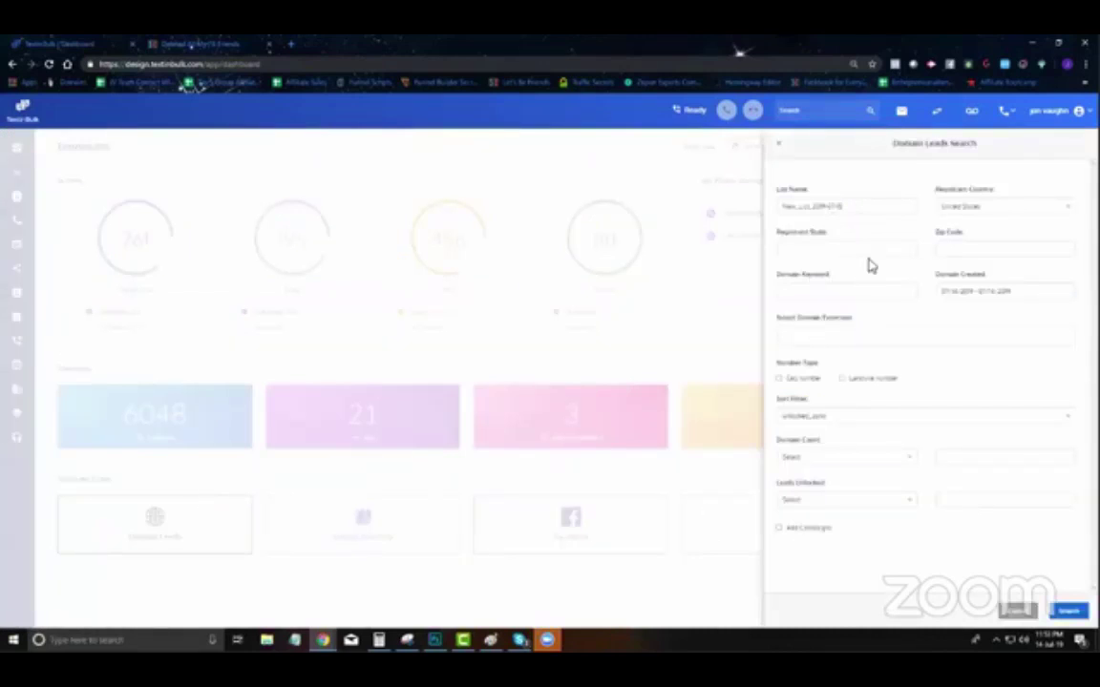
{"action": "left_click", "coordinate": [211, 169]}
Step: View the June 1st contact list and return to the dashboard
{"action": "left_click", "coordinate": [19, 177]}
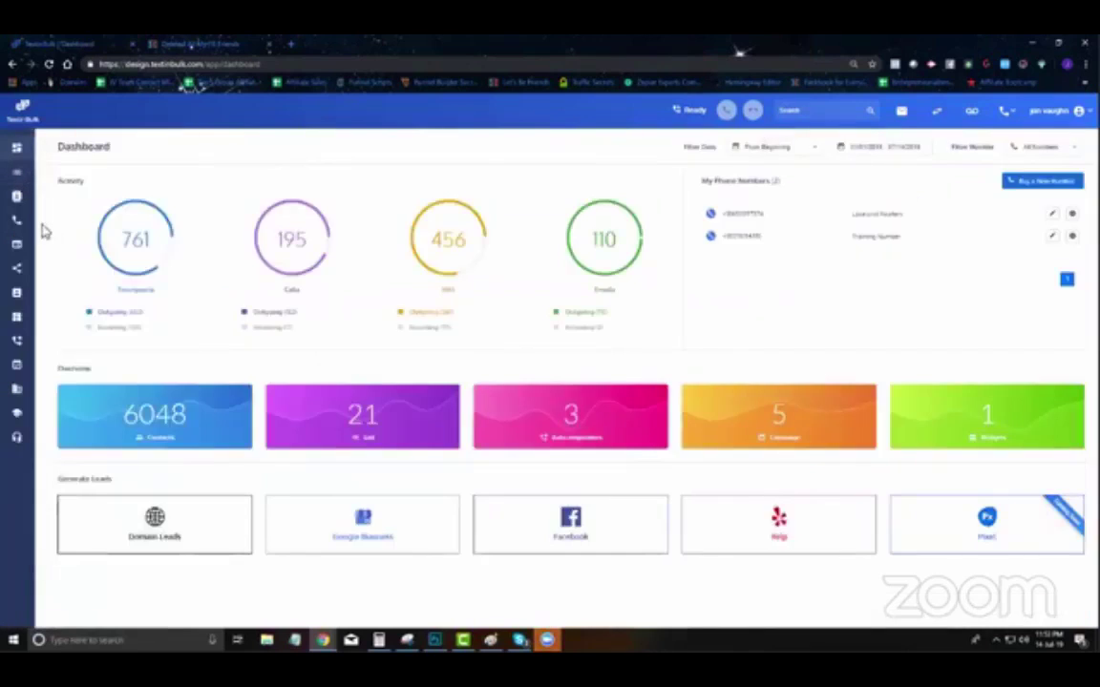
{"action": "mouse_move", "coordinate": [37, 177]}
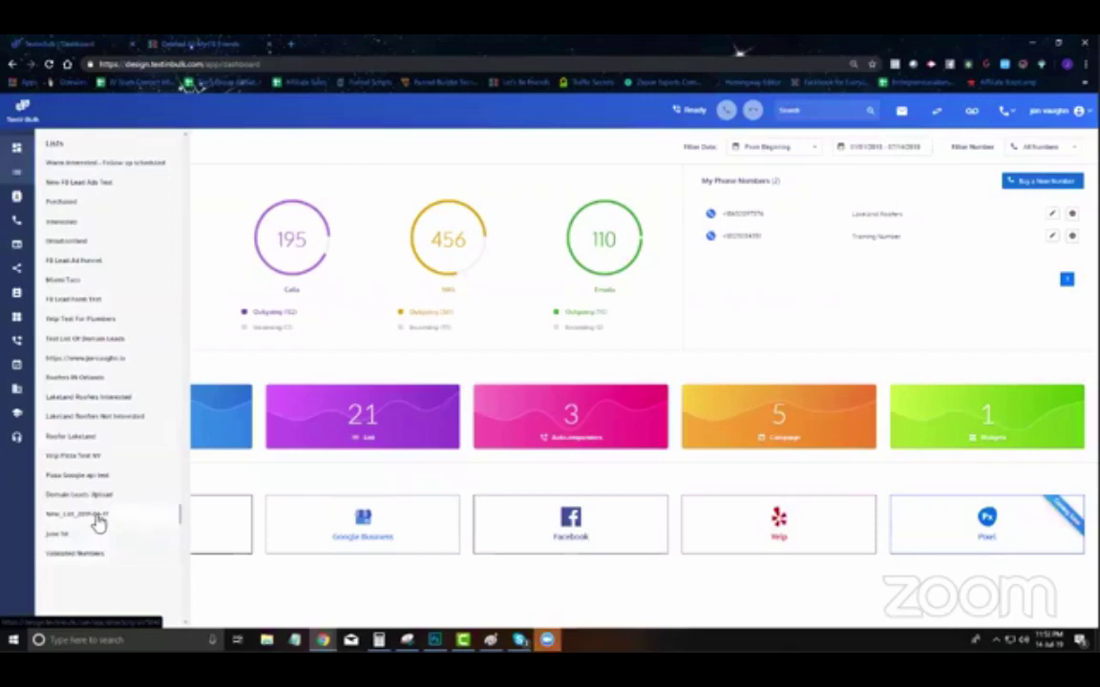
{"action": "left_click", "coordinate": [54, 534]}
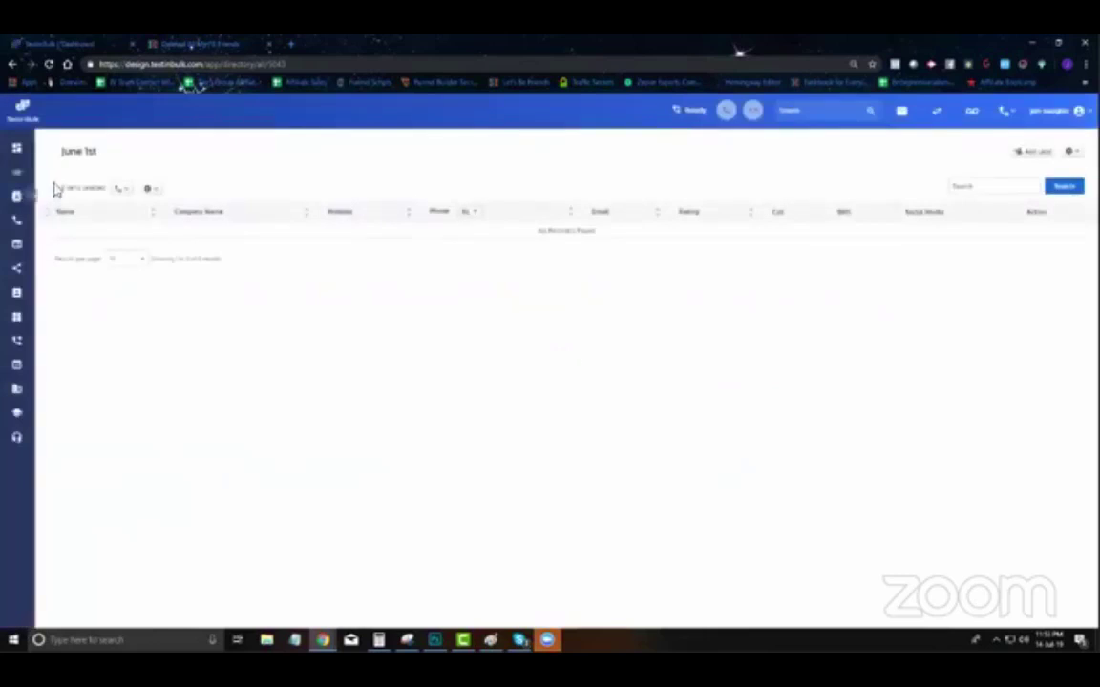
{"action": "mouse_move", "coordinate": [28, 180]}
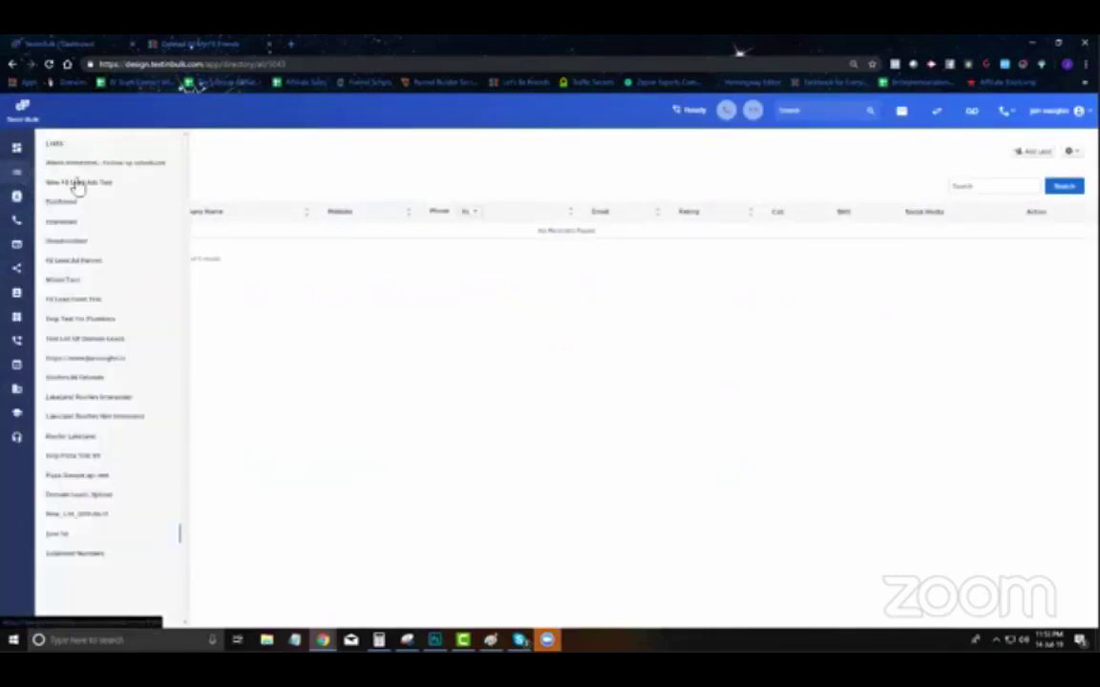
{"action": "left_click", "coordinate": [67, 182]}
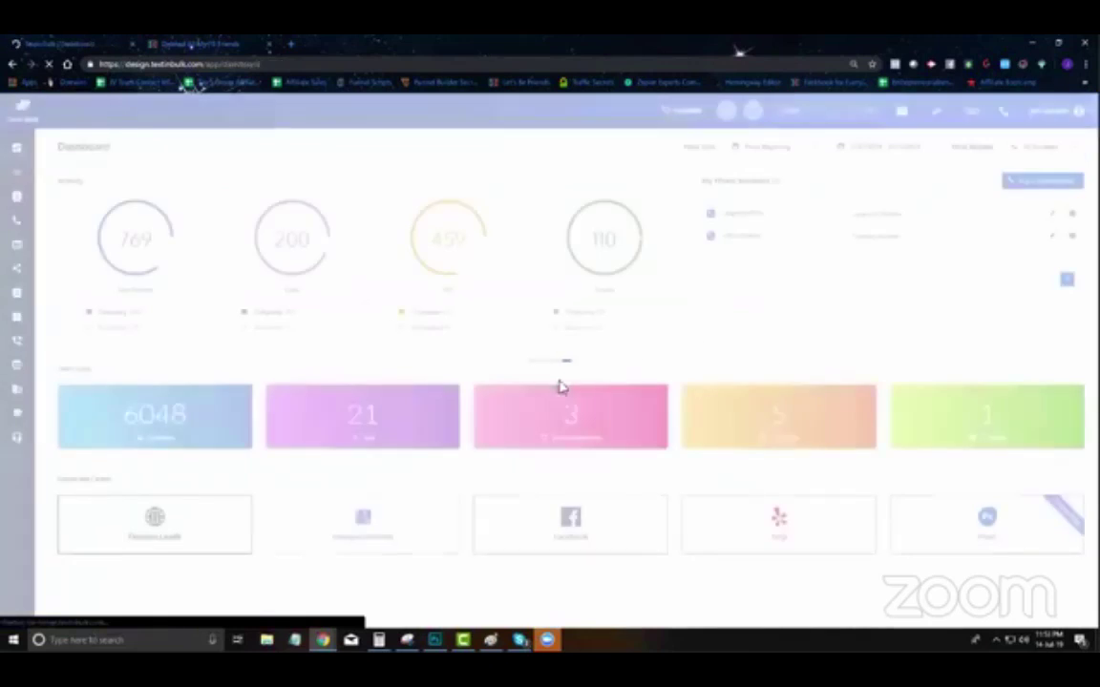
Step: Start a Domain Leads search with list name July 1st and a domain created range of 07/01/2019 to 07/01/2019
{"action": "left_click", "coordinate": [170, 538]}
{"action": "right_click", "coordinate": [170, 535]}
{"action": "left_click", "coordinate": [123, 528]}
{"action": "left_click", "coordinate": [123, 528]}
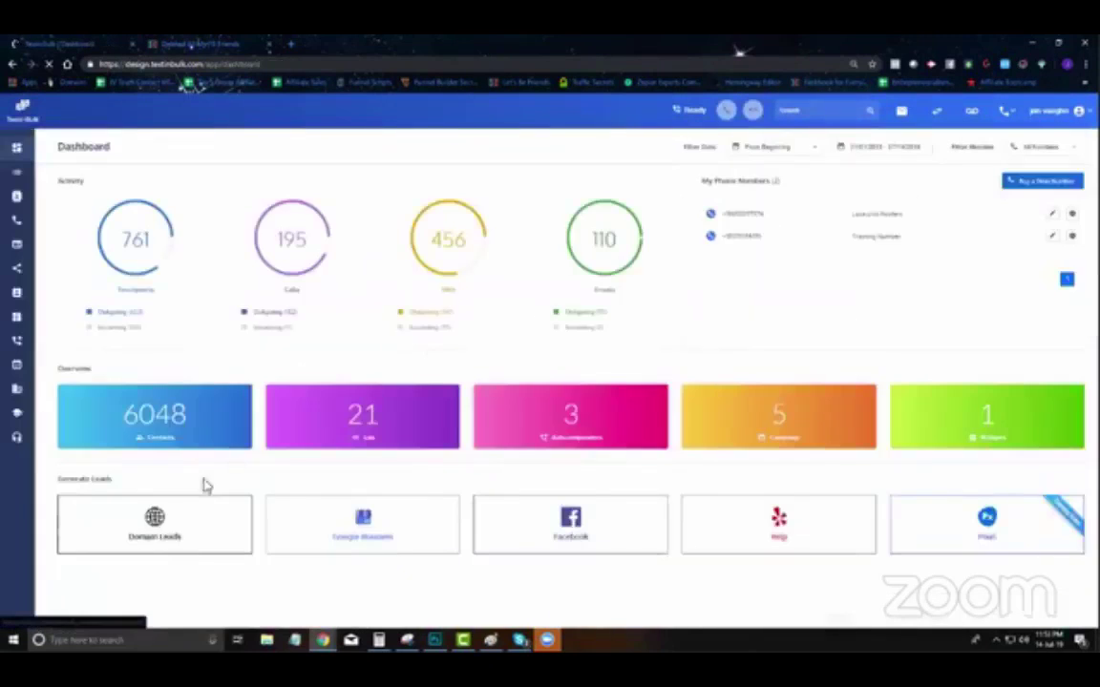
{"action": "left_click", "coordinate": [155, 518]}
{"action": "triple_click", "coordinate": [849, 203]}
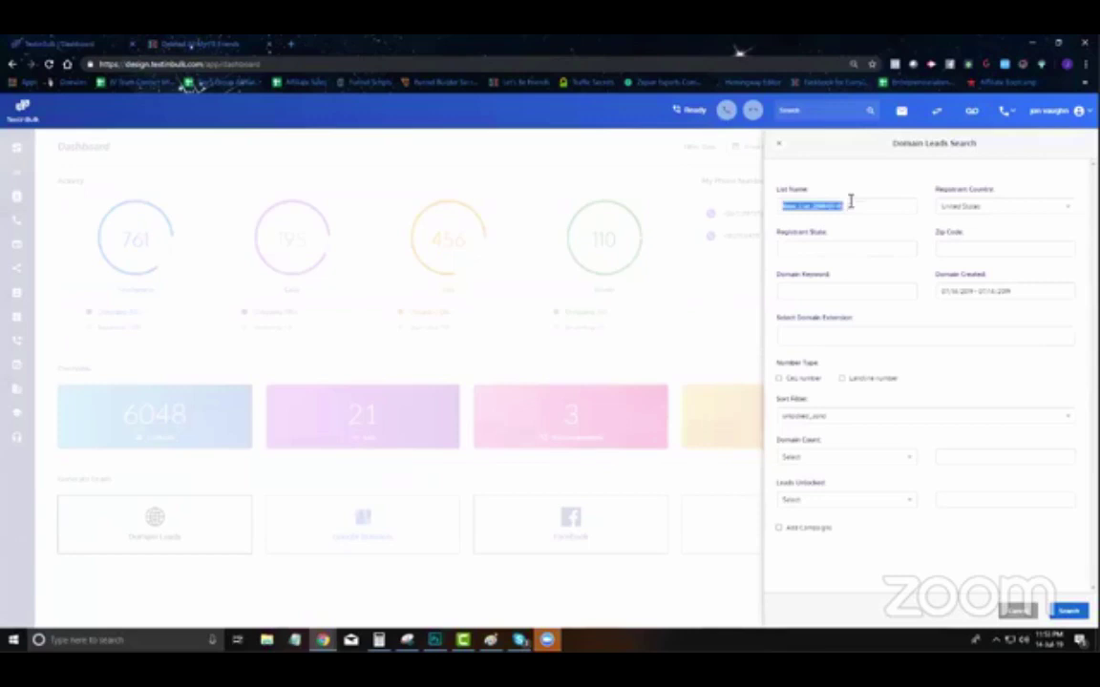
{"action": "type", "text": "st"}
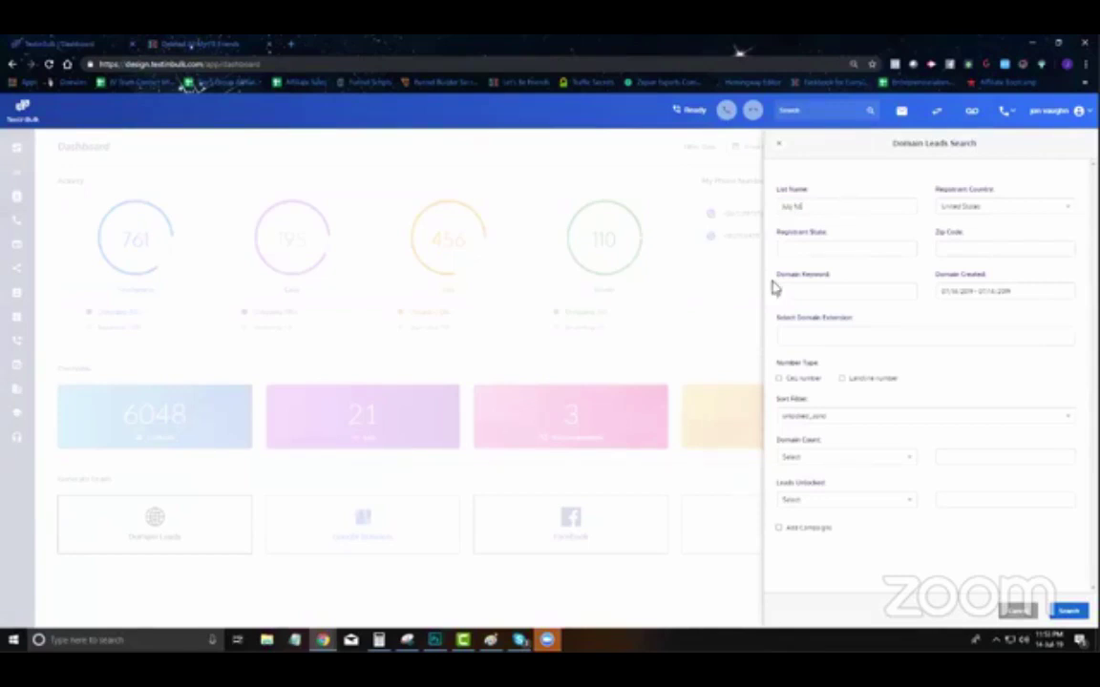
{"action": "left_click", "coordinate": [968, 291]}
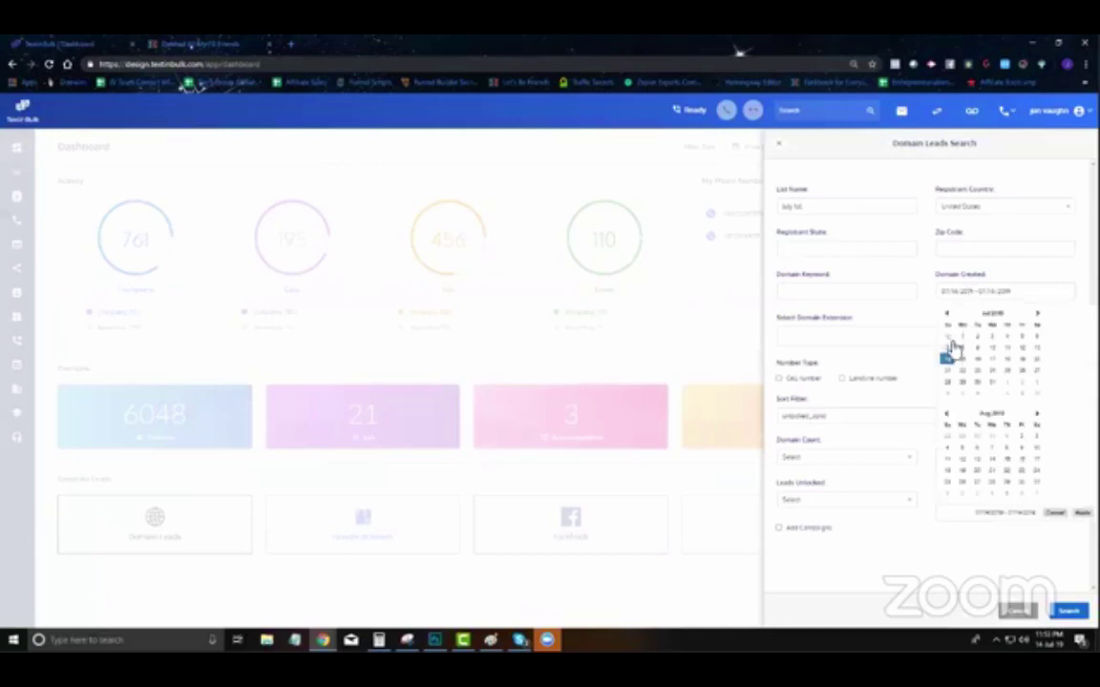
{"action": "left_click", "coordinate": [963, 338]}
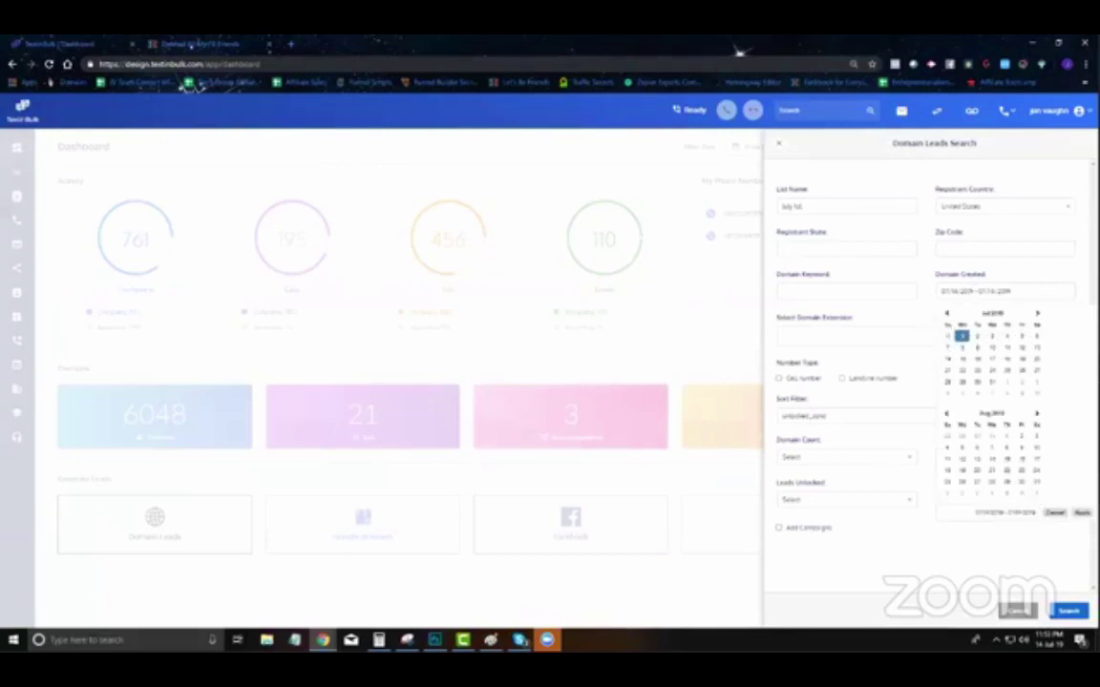
{"action": "left_click", "coordinate": [1081, 513]}
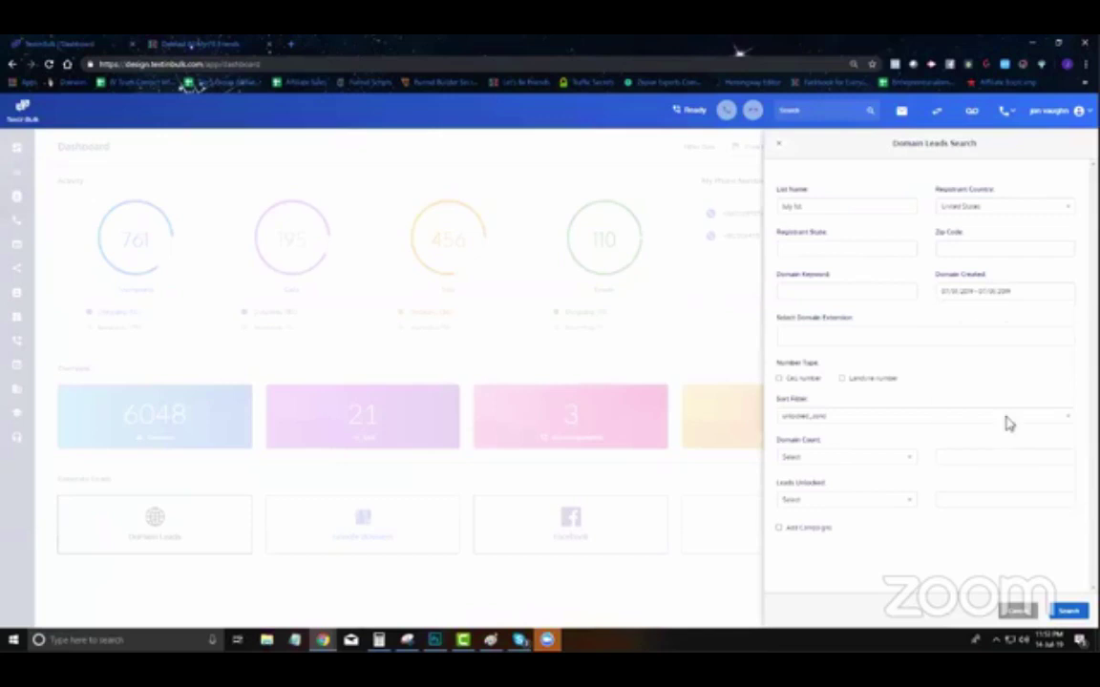
Step: Limit the domain leads to the .com extension, run the search and close the search form
{"action": "left_click", "coordinate": [834, 342]}
{"action": "left_click", "coordinate": [793, 381]}
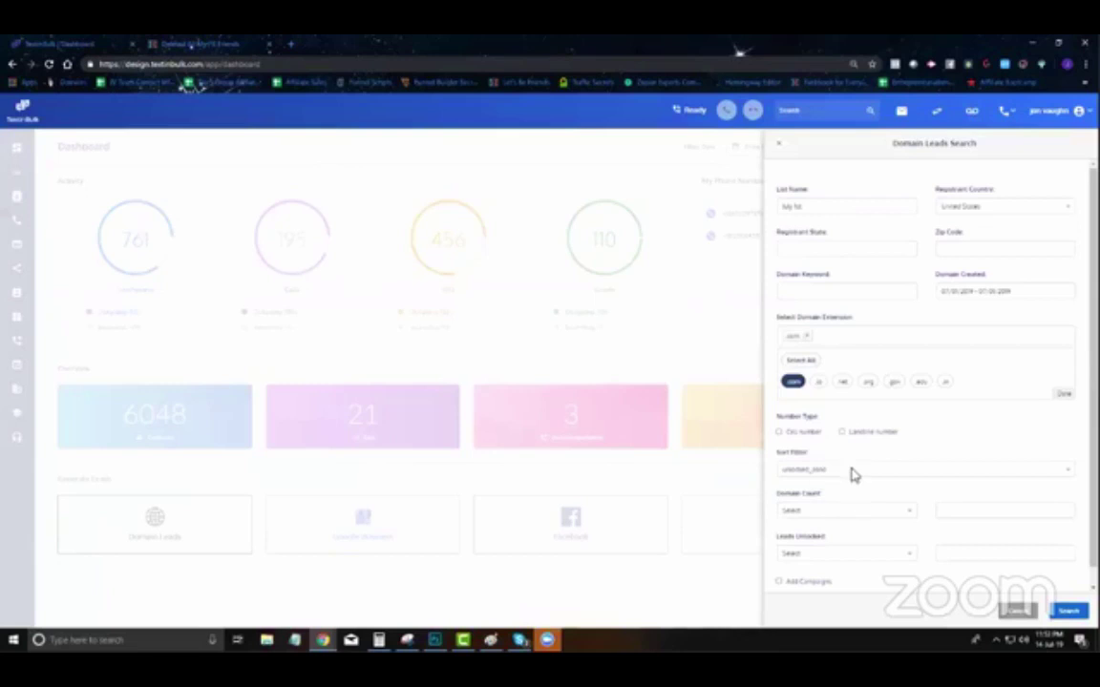
{"action": "scroll", "coordinate": [828, 482], "scroll_direction": "down", "scroll_amount": 1}
{"action": "scroll", "coordinate": [829, 487], "scroll_direction": "up", "scroll_amount": 1}
{"action": "scroll", "coordinate": [919, 299], "scroll_direction": "down", "scroll_amount": 1}
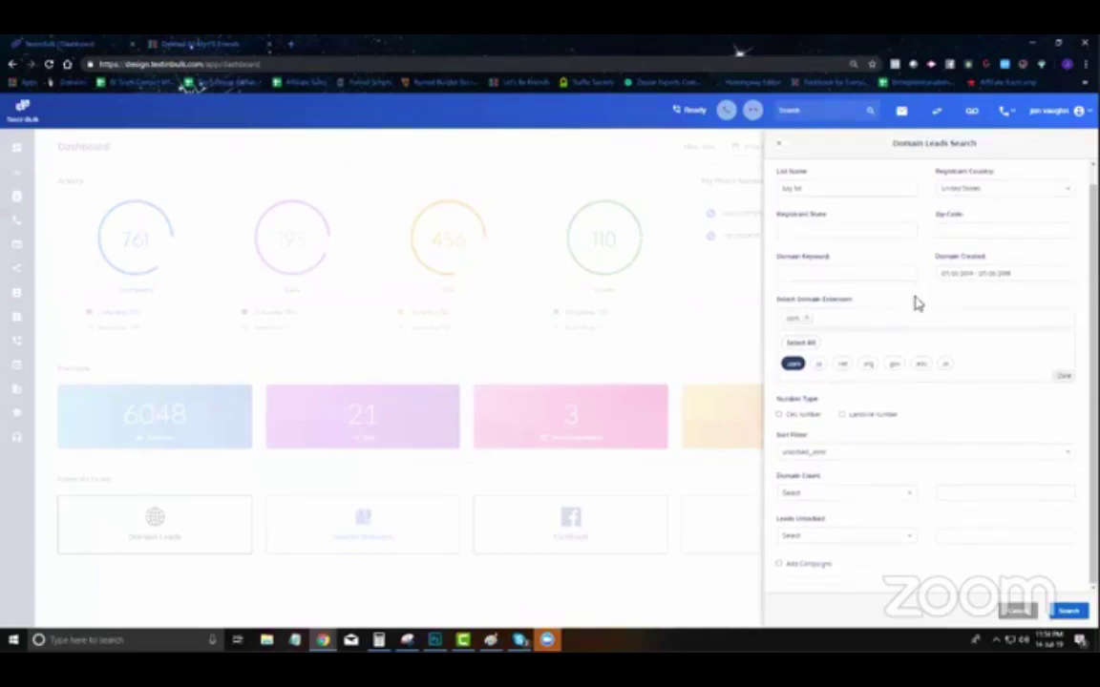
{"action": "left_click", "coordinate": [1067, 612]}
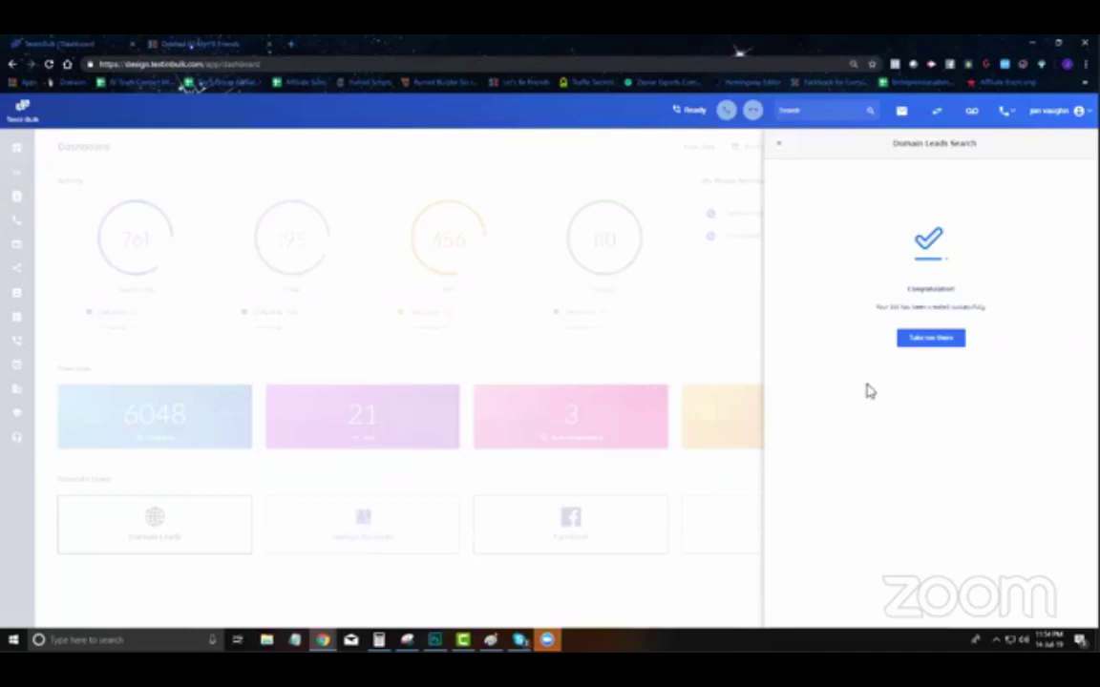
{"action": "left_click", "coordinate": [778, 144]}
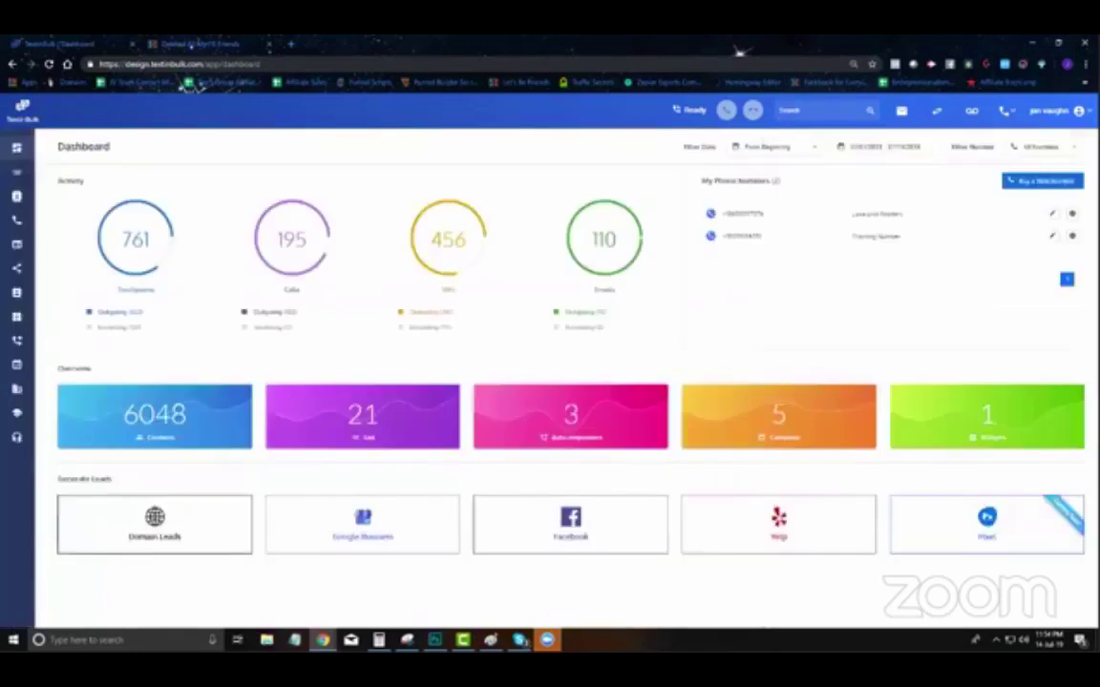
Step: Start a Google Business leads search with list name Google Test Insurance and description Insurance
{"action": "left_click", "coordinate": [350, 536]}
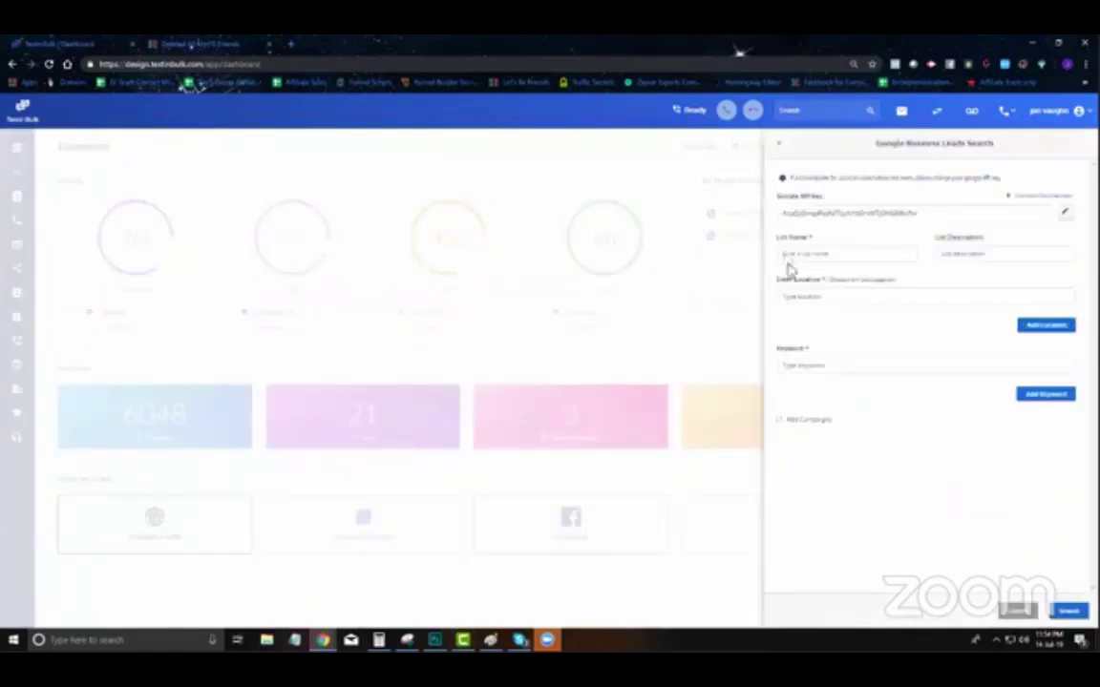
{"action": "left_click", "coordinate": [845, 256]}
{"action": "type", "text": "Google Test Insurance"}
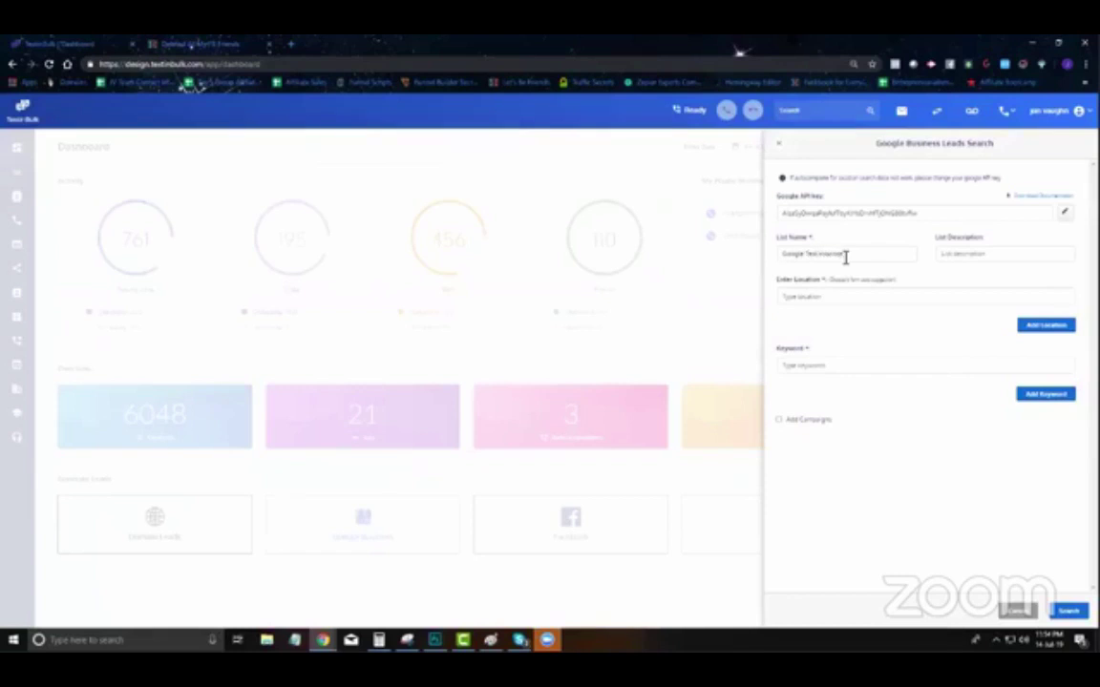
{"action": "key", "text": "Tab"}
{"action": "type", "text": "T"}
{"action": "key", "text": "Tab"}
Step: Set the Google Business search location to Lakeland, FL, USA from the suggestions
{"action": "type", "text": "Lan"}
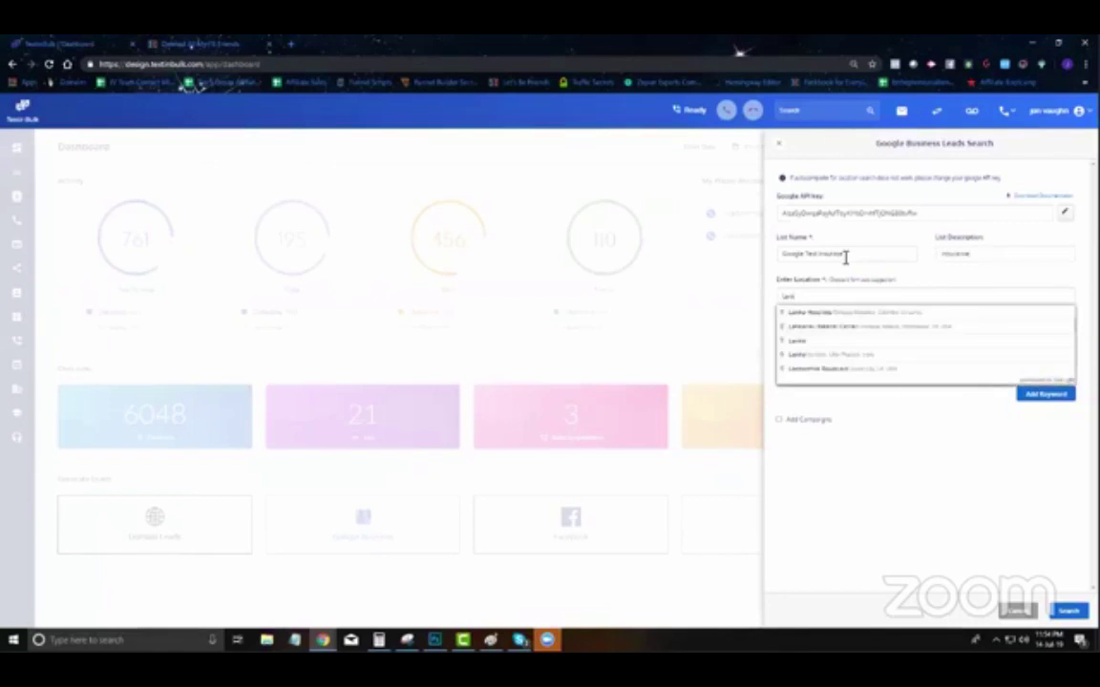
{"action": "type", "text": "k"}
{"action": "key", "text": "BackSpace"}
{"action": "key", "text": "BackSpace"}
{"action": "type", "text": "keland"}
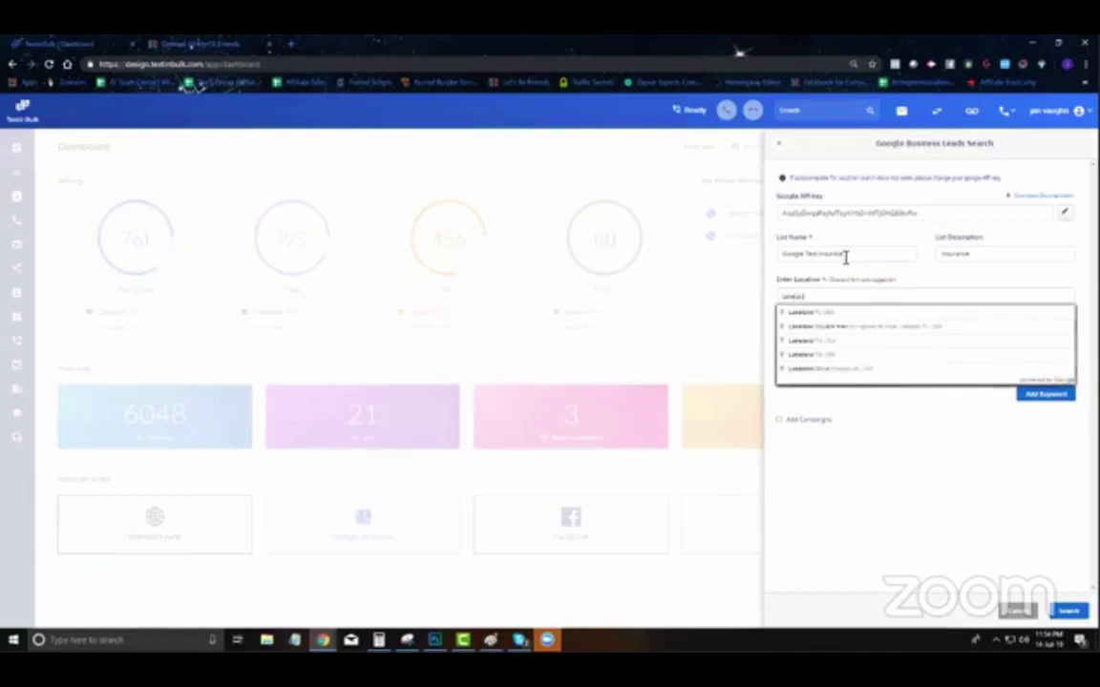
{"action": "left_click", "coordinate": [814, 314]}
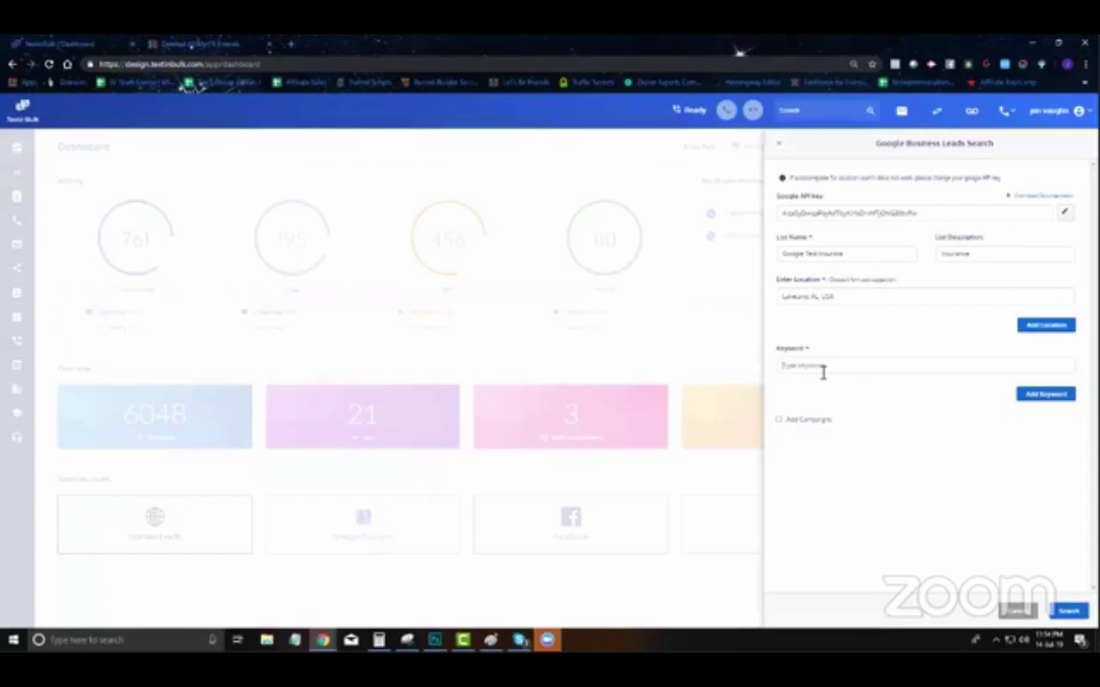
Step: Enter the keyword insurance, run the Google Business leads search and close its form
{"action": "left_click", "coordinate": [823, 369]}
{"action": "type", "text": "insurance"}
{"action": "left_click", "coordinate": [1067, 611]}
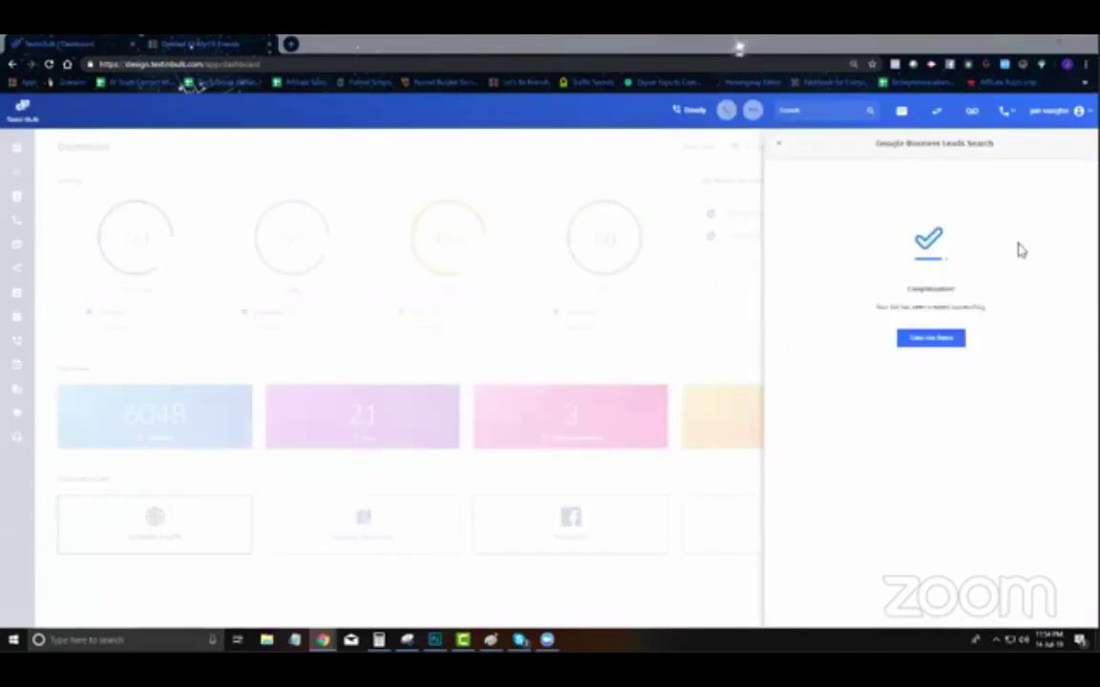
{"action": "left_click", "coordinate": [780, 145]}
Step: Start a Yelp leads search with list name Yelp test clinic, description clinics and location Lakeland, FL, USA
{"action": "left_click", "coordinate": [779, 550]}
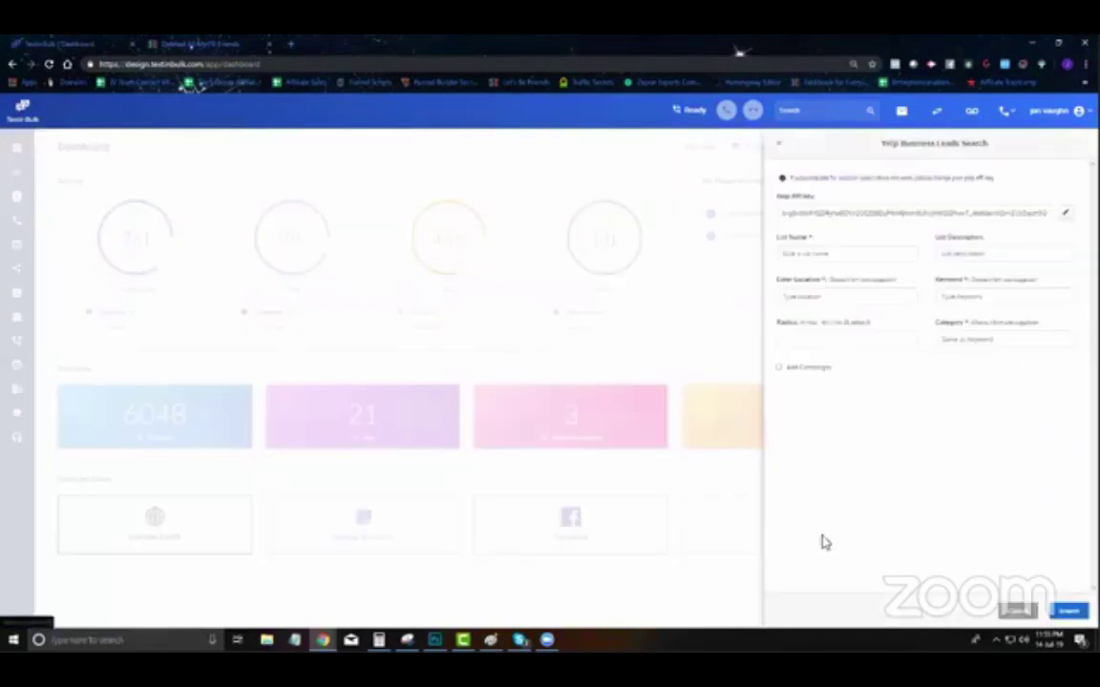
{"action": "left_click", "coordinate": [840, 256]}
{"action": "type", "text": "Yelp"}
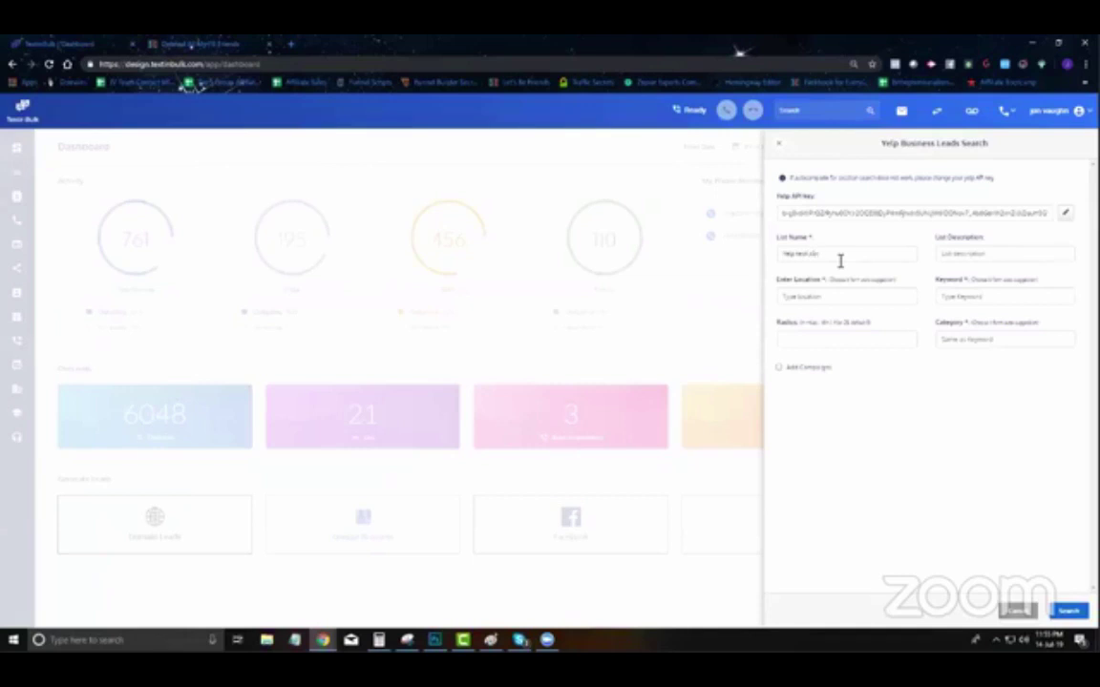
{"action": "type", "text": "st clinic"}
{"action": "left_click", "coordinate": [852, 304]}
{"action": "type", "text": "Lake"}
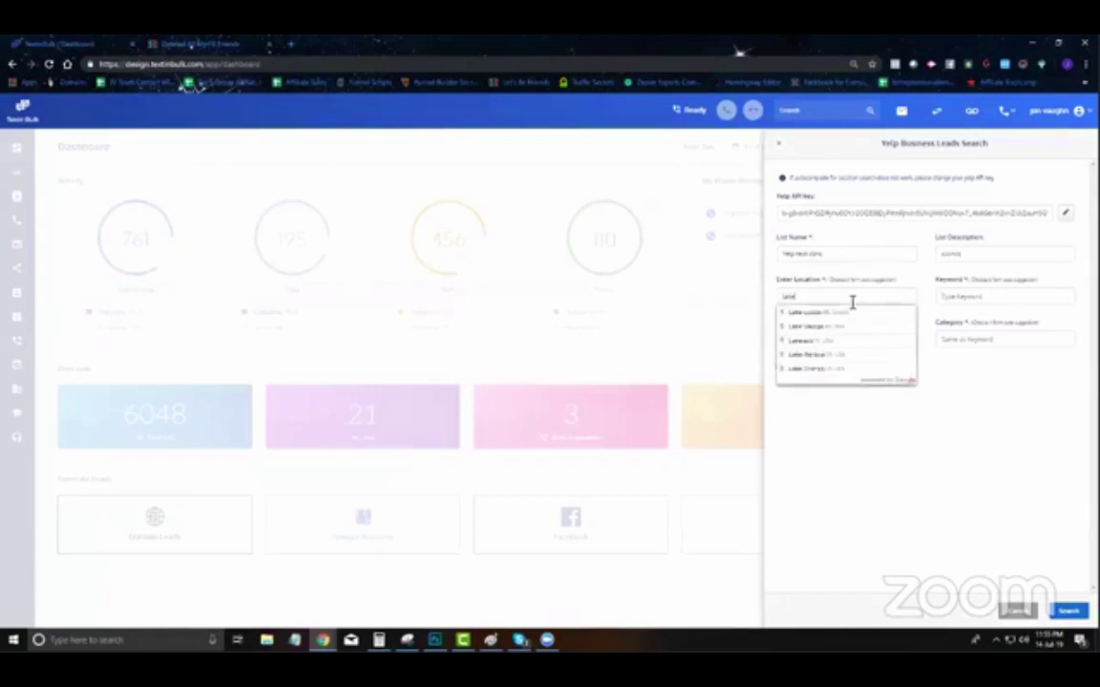
{"action": "type", "text": "lan"}
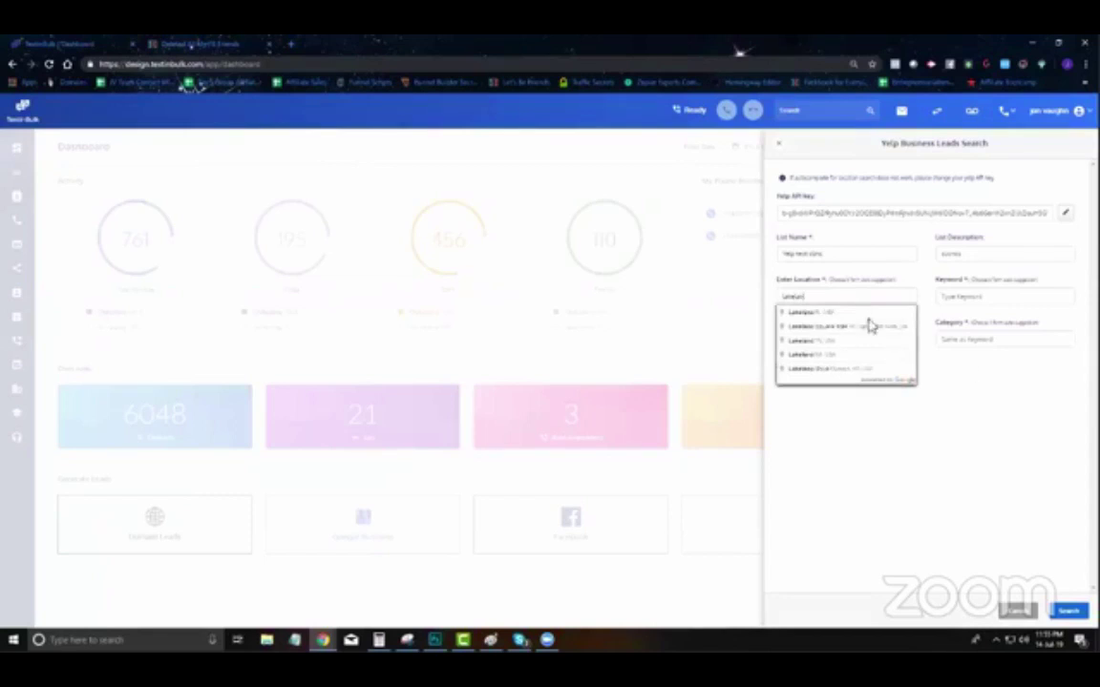
{"action": "left_click", "coordinate": [845, 313]}
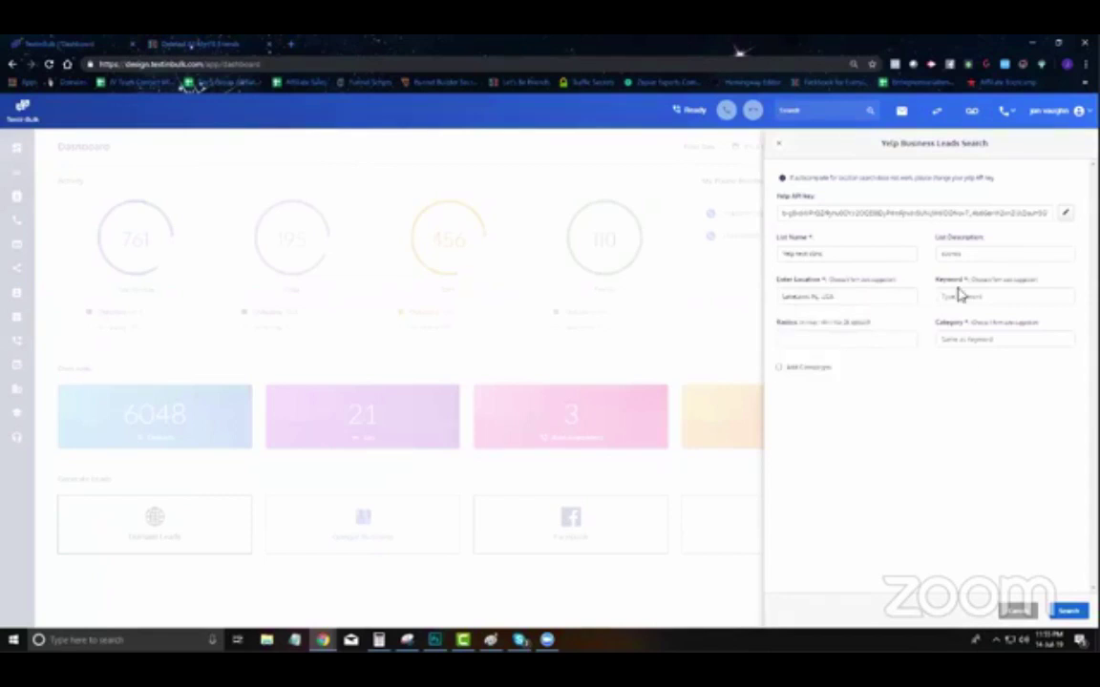
Step: Set the Yelp keyword to Clinic and the category to Walk-in Clinics, run the search and close its form
{"action": "left_click", "coordinate": [962, 295]}
{"action": "type", "text": "g"}
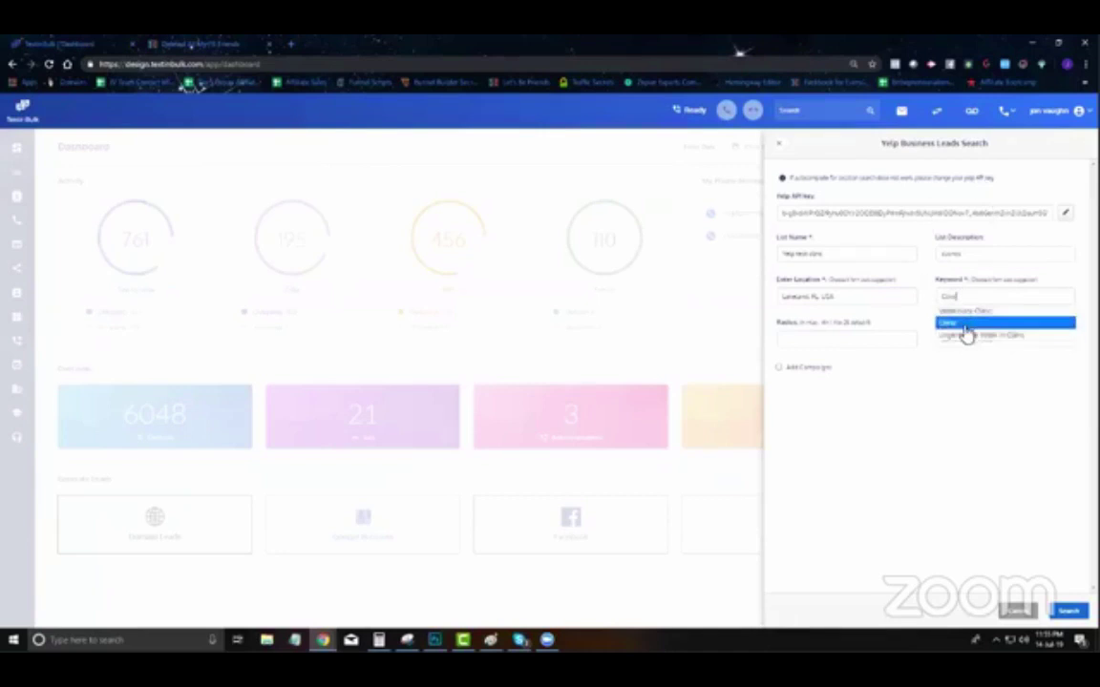
{"action": "left_click", "coordinate": [966, 324]}
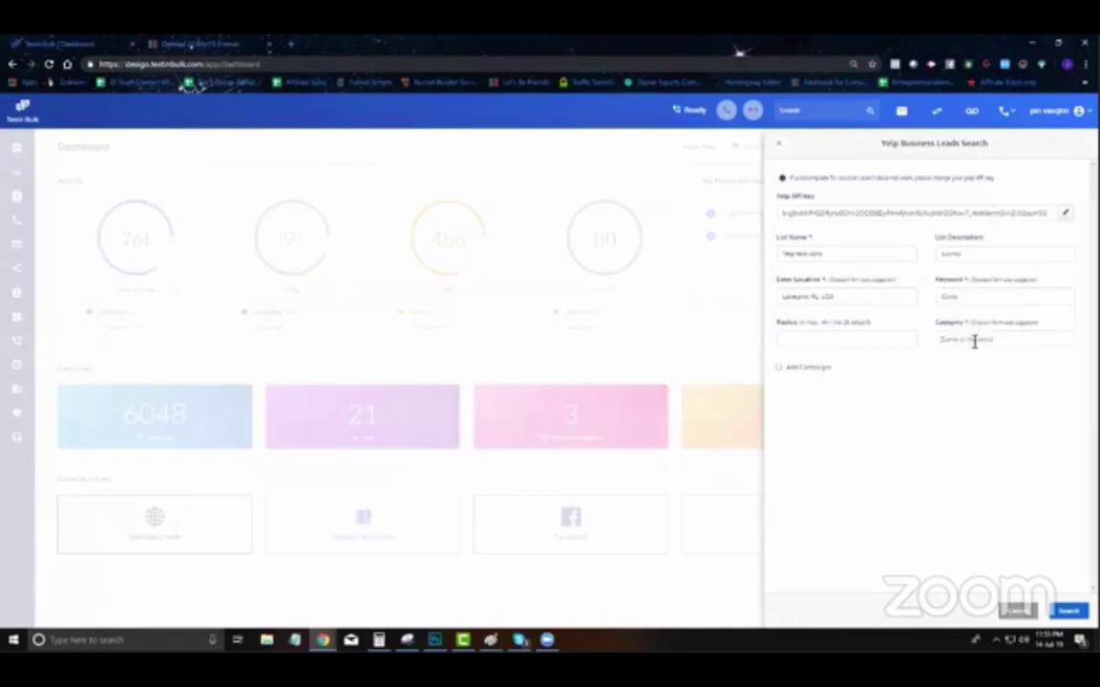
{"action": "left_click", "coordinate": [1061, 612]}
{"action": "left_click", "coordinate": [946, 344]}
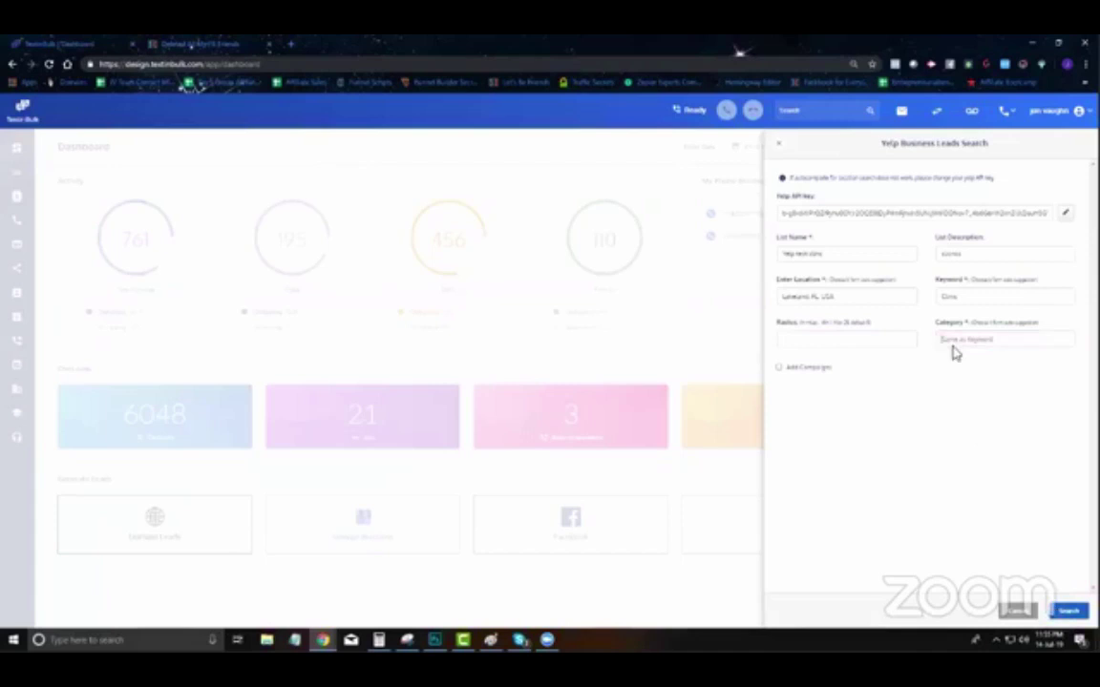
{"action": "type", "text": "cl"}
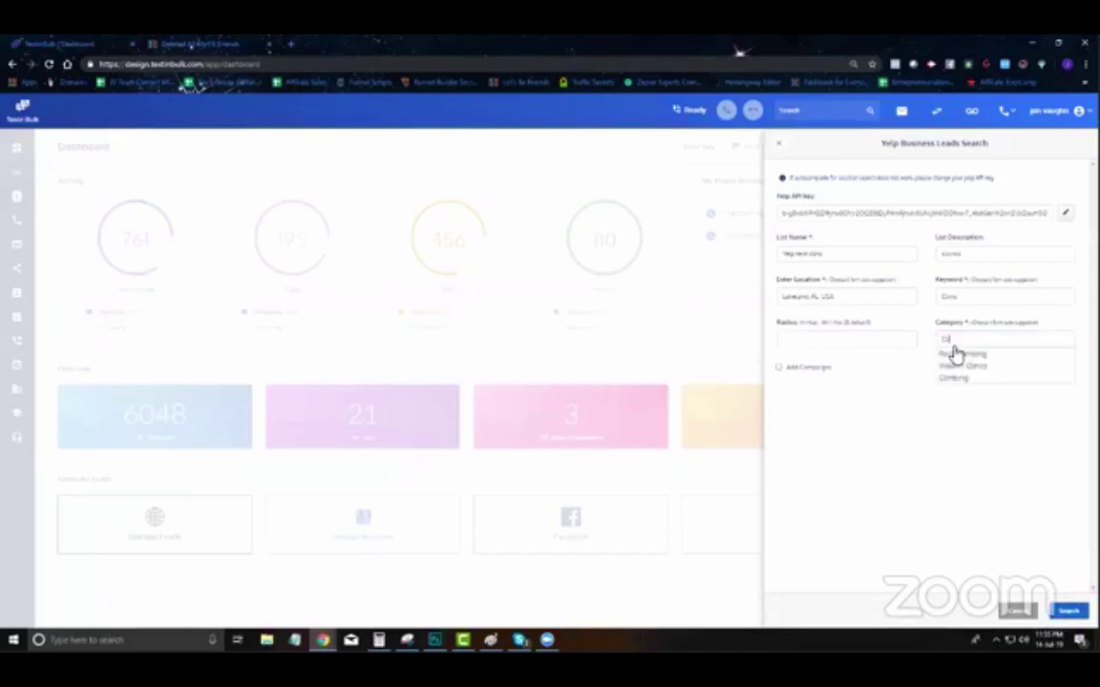
{"action": "left_click", "coordinate": [971, 368]}
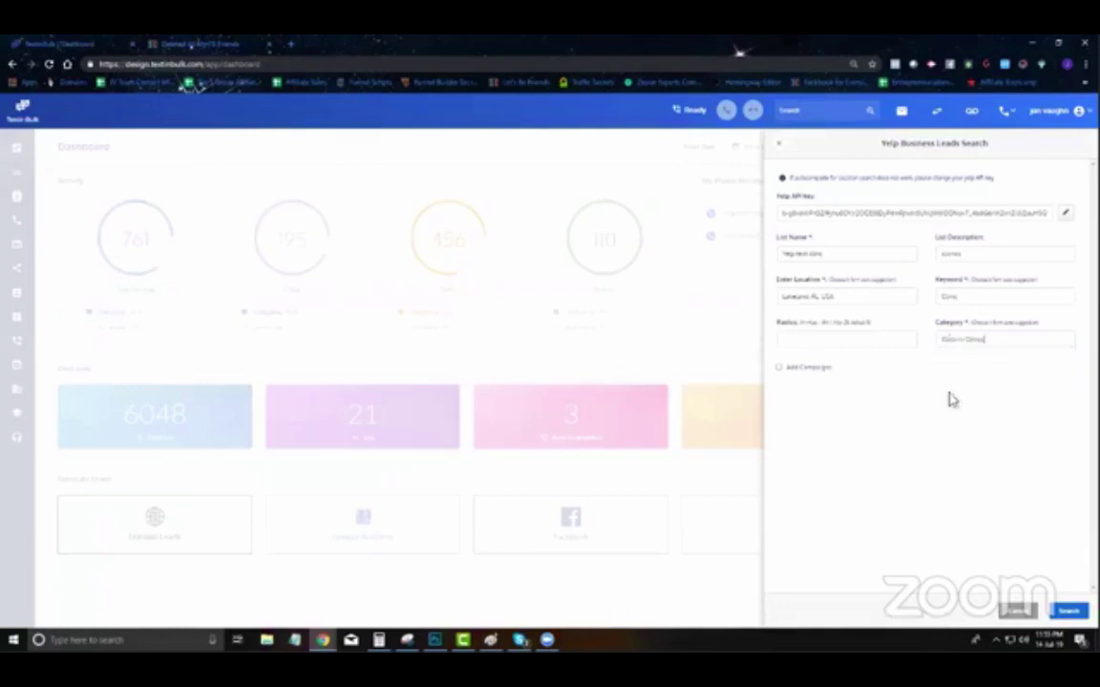
{"action": "left_click", "coordinate": [1069, 611]}
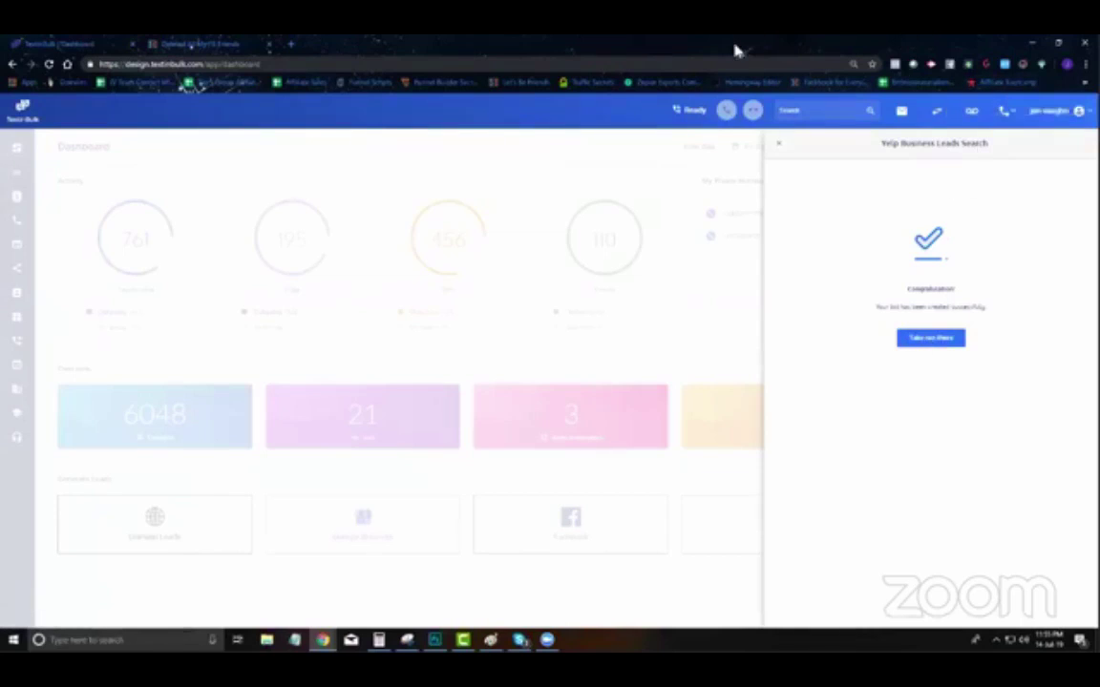
{"action": "left_click", "coordinate": [779, 149]}
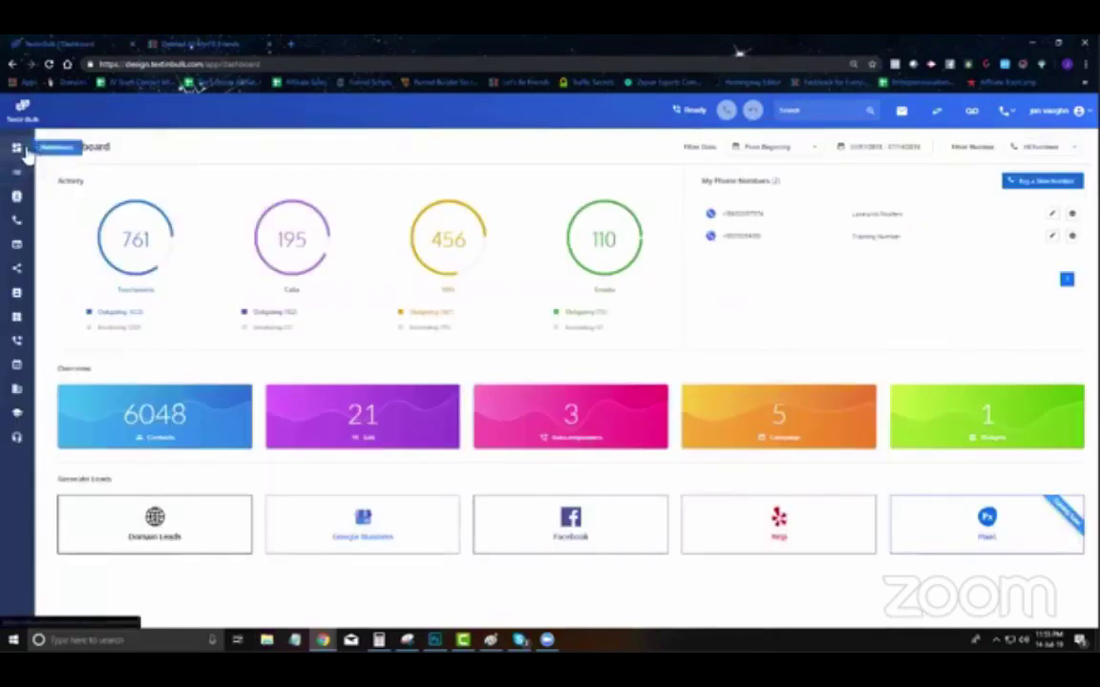
Step: Reload the dashboard and open the July 1st contact list
{"action": "left_click", "coordinate": [48, 65]}
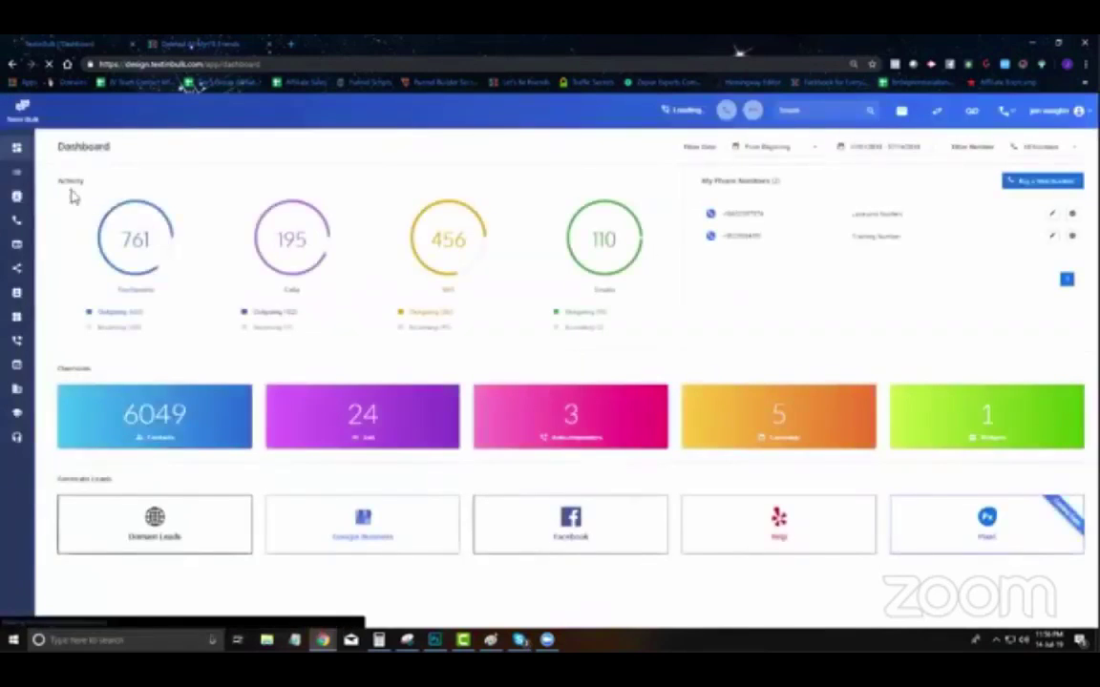
{"action": "mouse_move", "coordinate": [19, 174]}
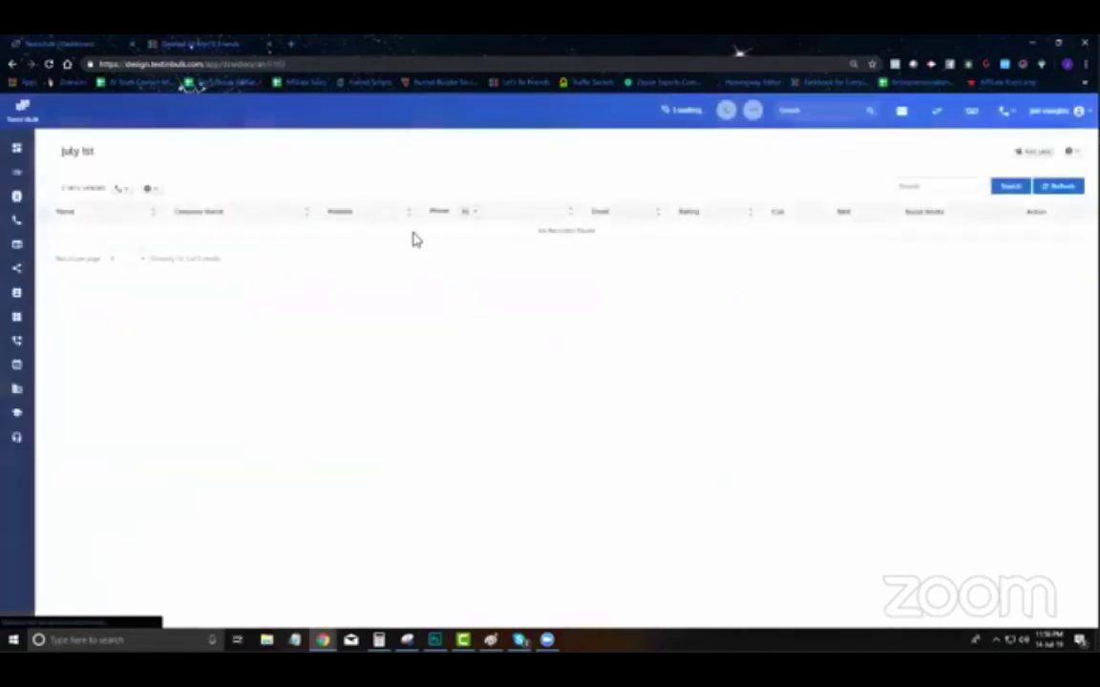
Step: Refresh the July 1st list, open the Google Test Insurace list and refresh its leads
{"action": "left_click", "coordinate": [1068, 188]}
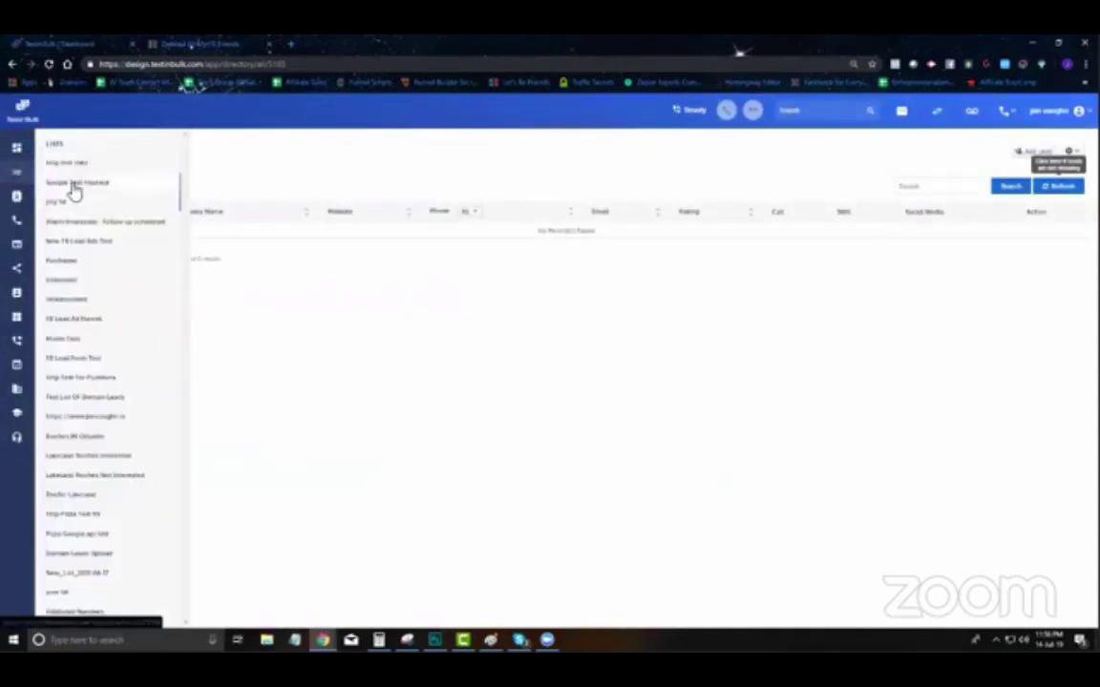
{"action": "left_click", "coordinate": [101, 181]}
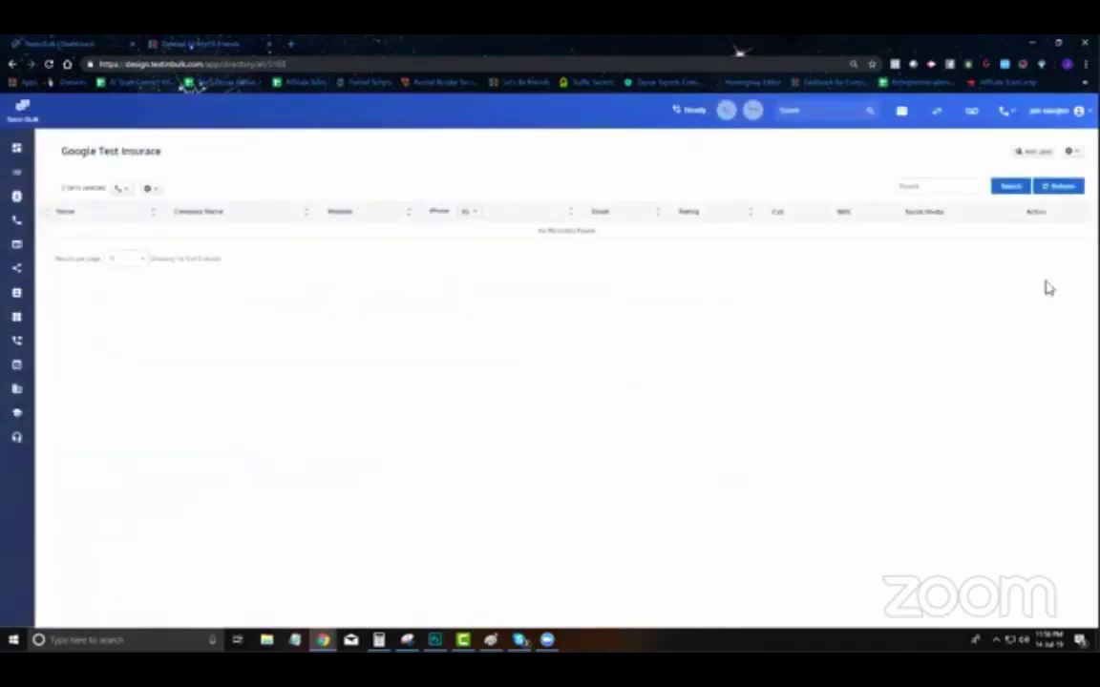
{"action": "left_click", "coordinate": [1061, 190]}
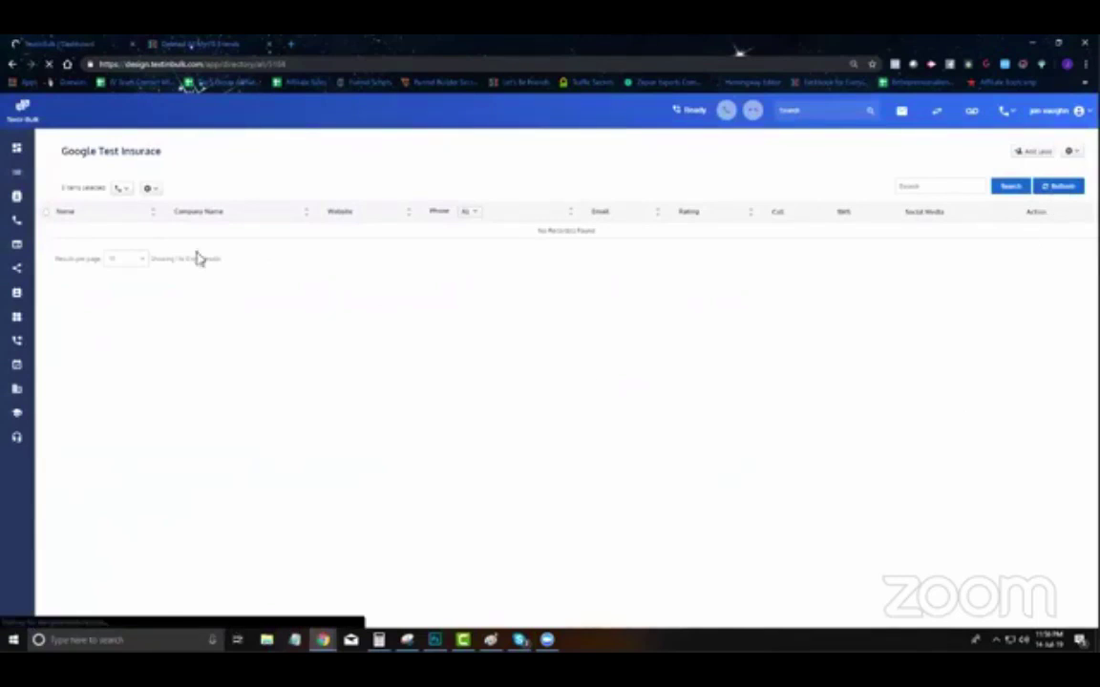
Step: Open the Yelp test clinc list and refresh it repeatedly to load its leads
{"action": "left_click", "coordinate": [19, 177]}
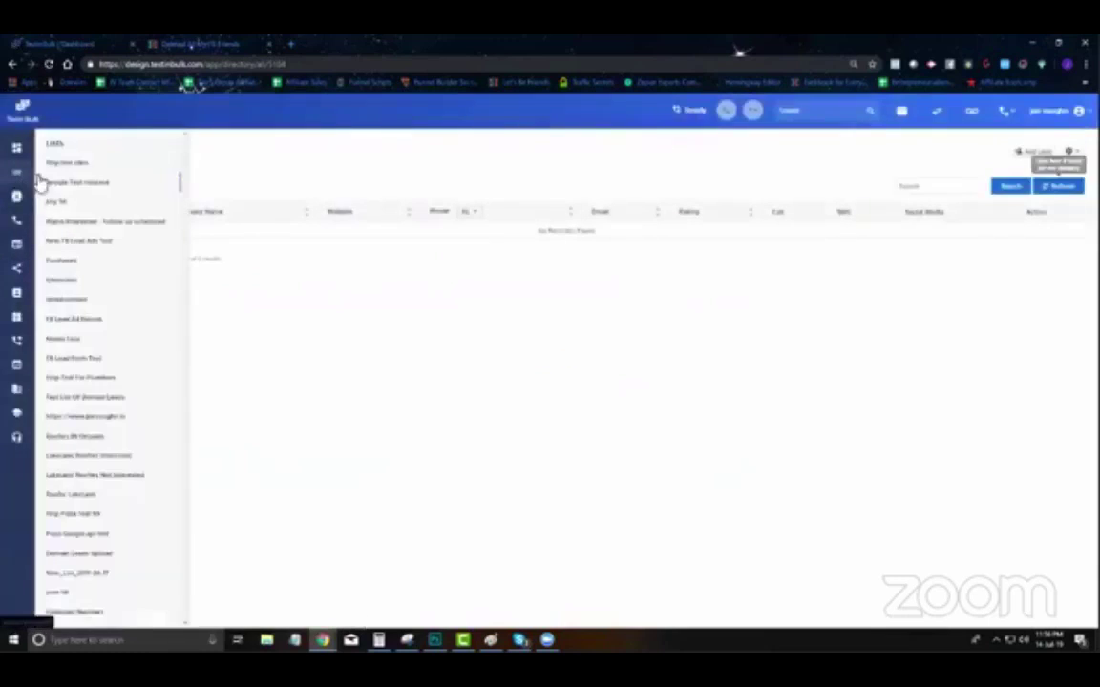
{"action": "left_click", "coordinate": [172, 179]}
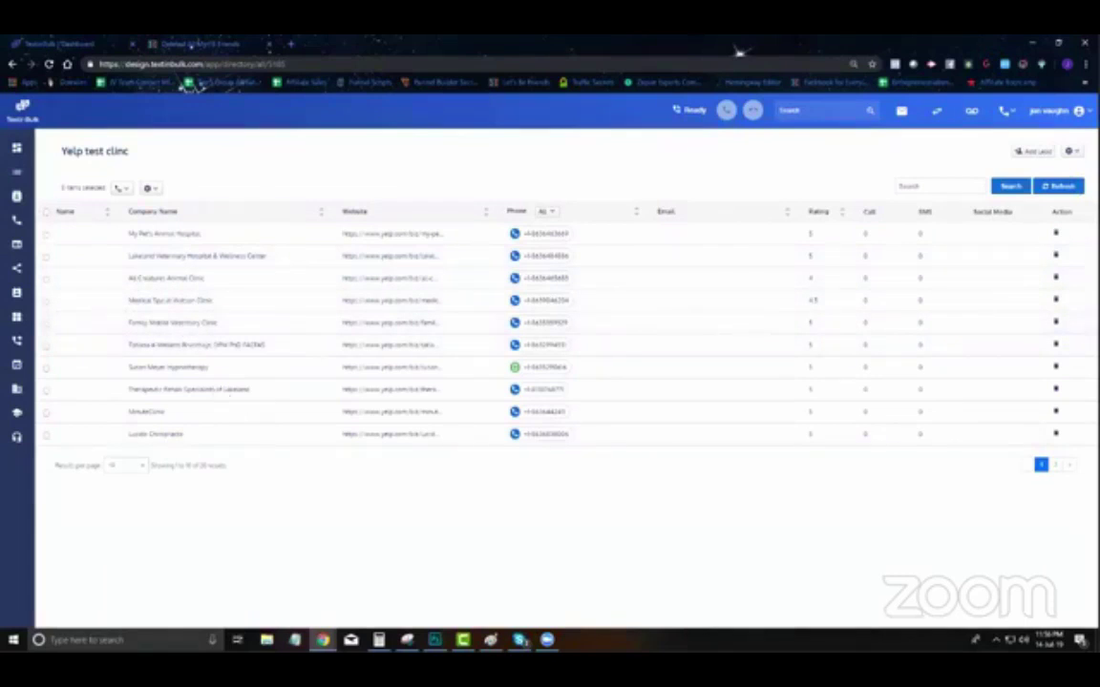
{"action": "left_click", "coordinate": [1057, 186]}
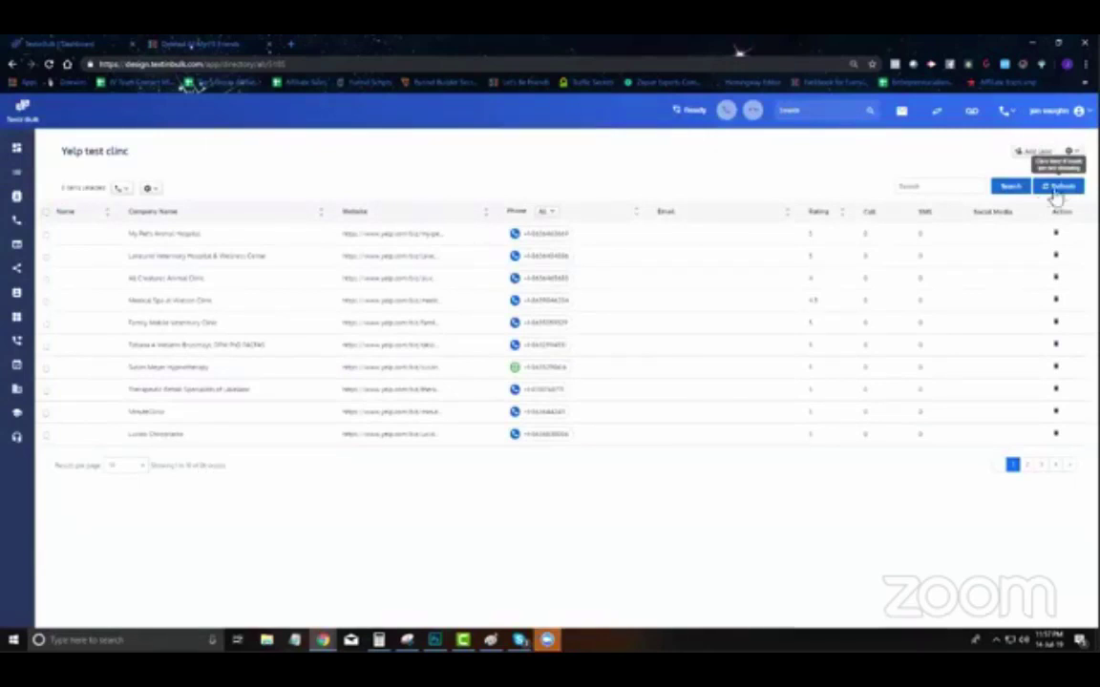
{"action": "left_click", "coordinate": [1057, 188]}
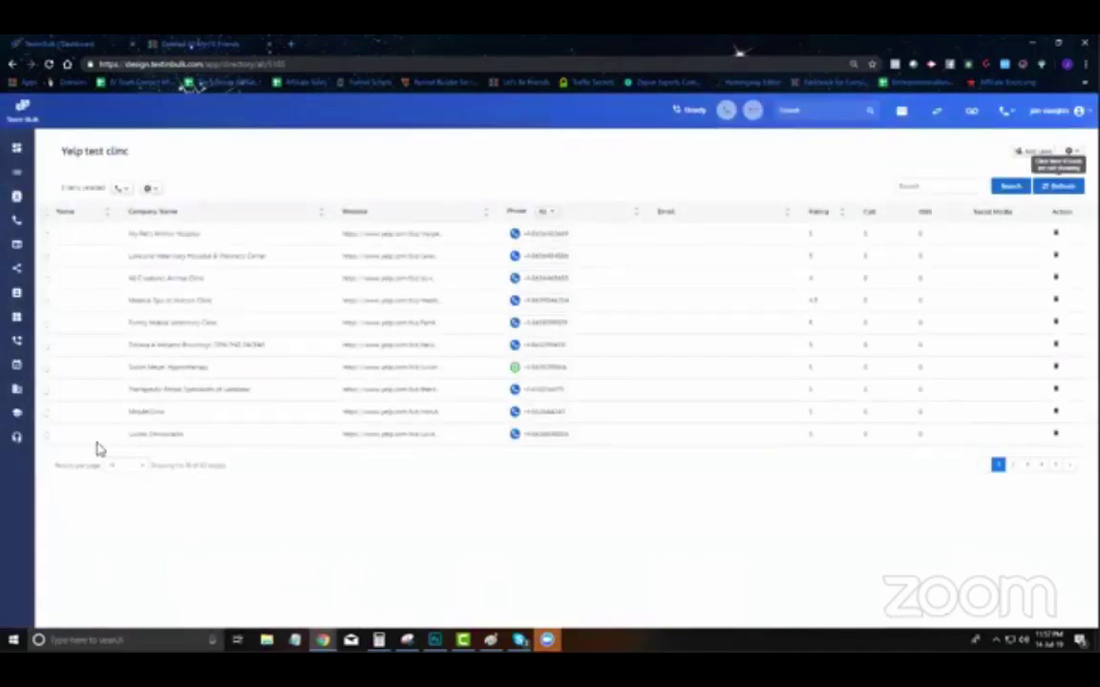
Step: Return to the TextInBulk dashboard and examine the trigger choice of the TextInBulk zap in Zapier, checking back against the dashboard
{"action": "left_click", "coordinate": [13, 153]}
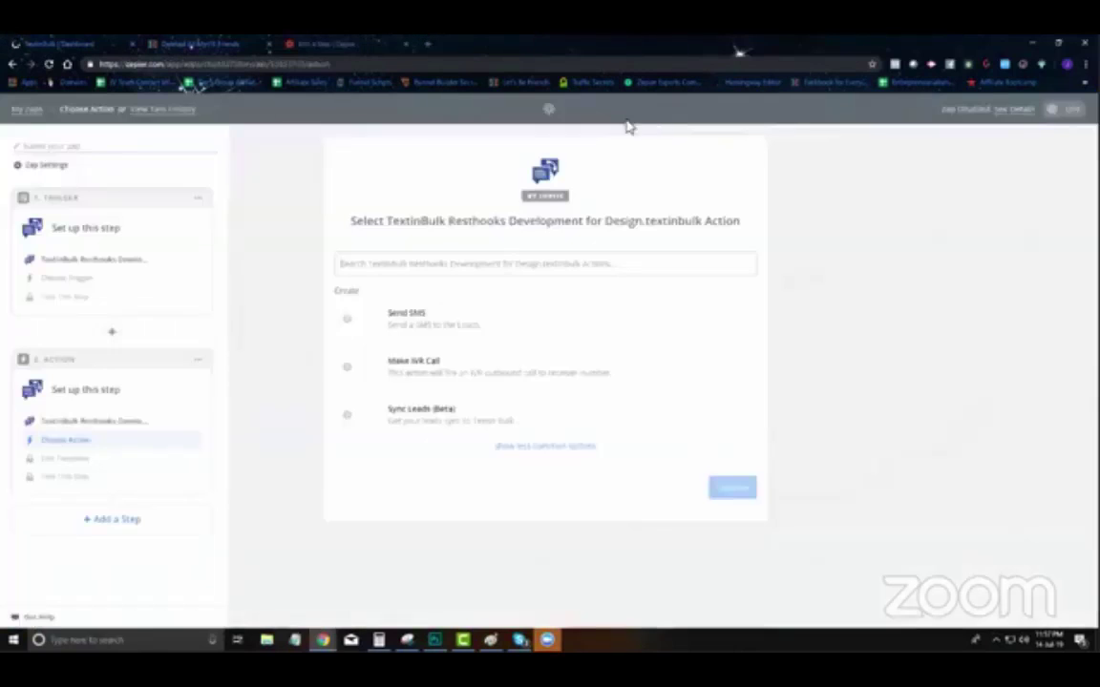
{"action": "left_click", "coordinate": [67, 277]}
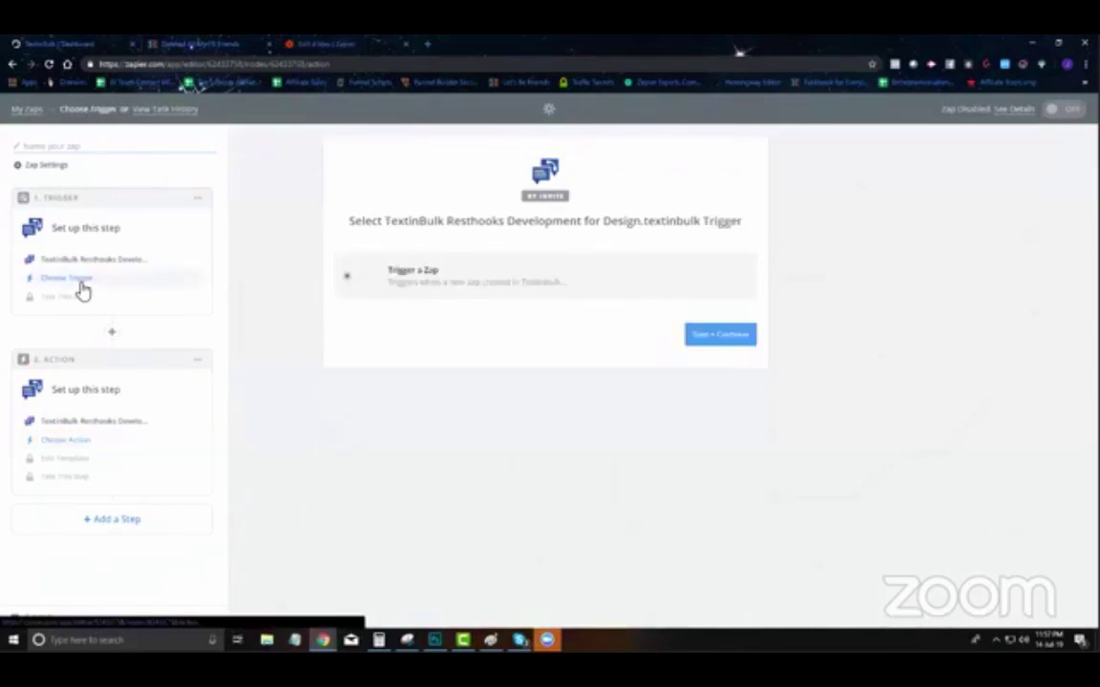
{"action": "left_click", "coordinate": [60, 44]}
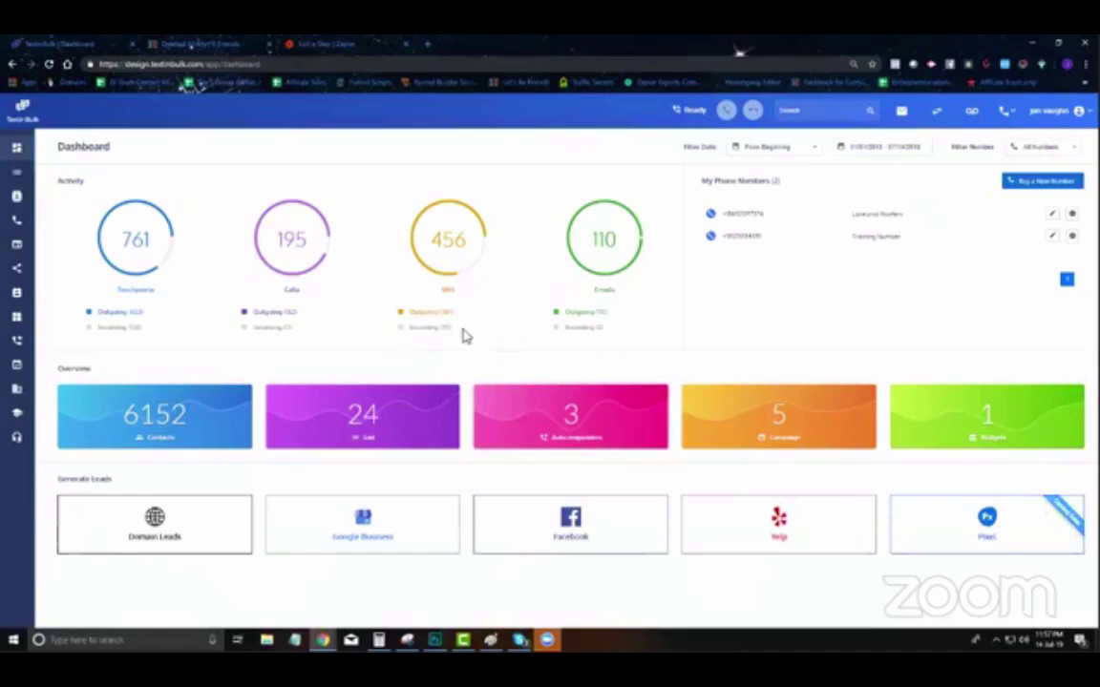
{"action": "left_click", "coordinate": [332, 43]}
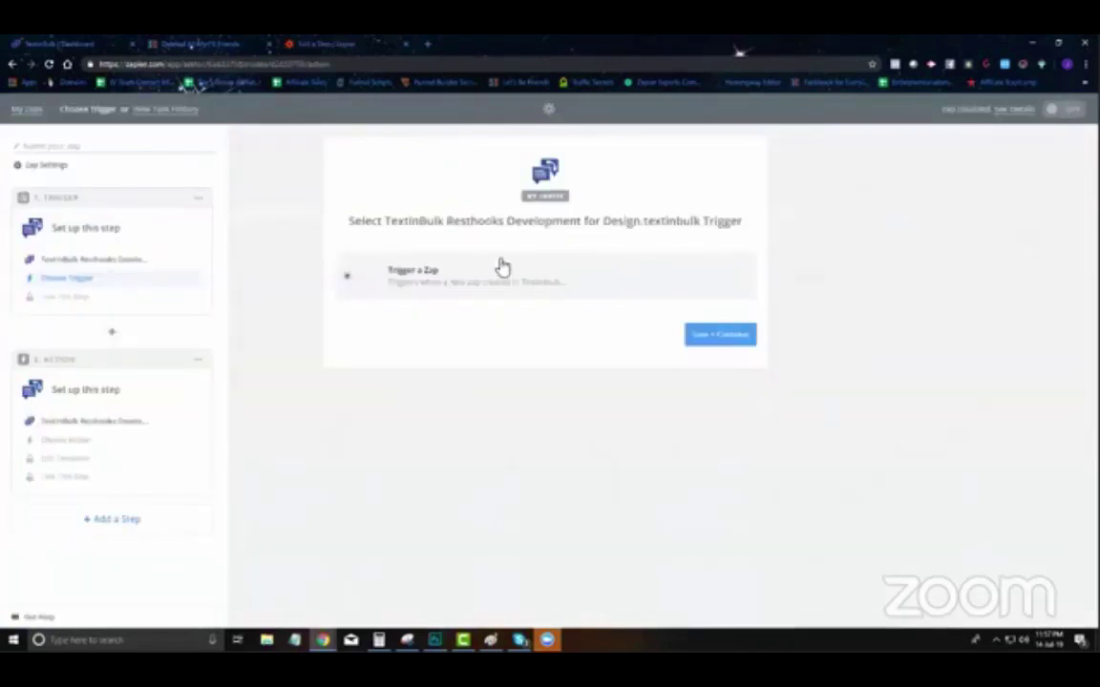
{"action": "left_click", "coordinate": [79, 43]}
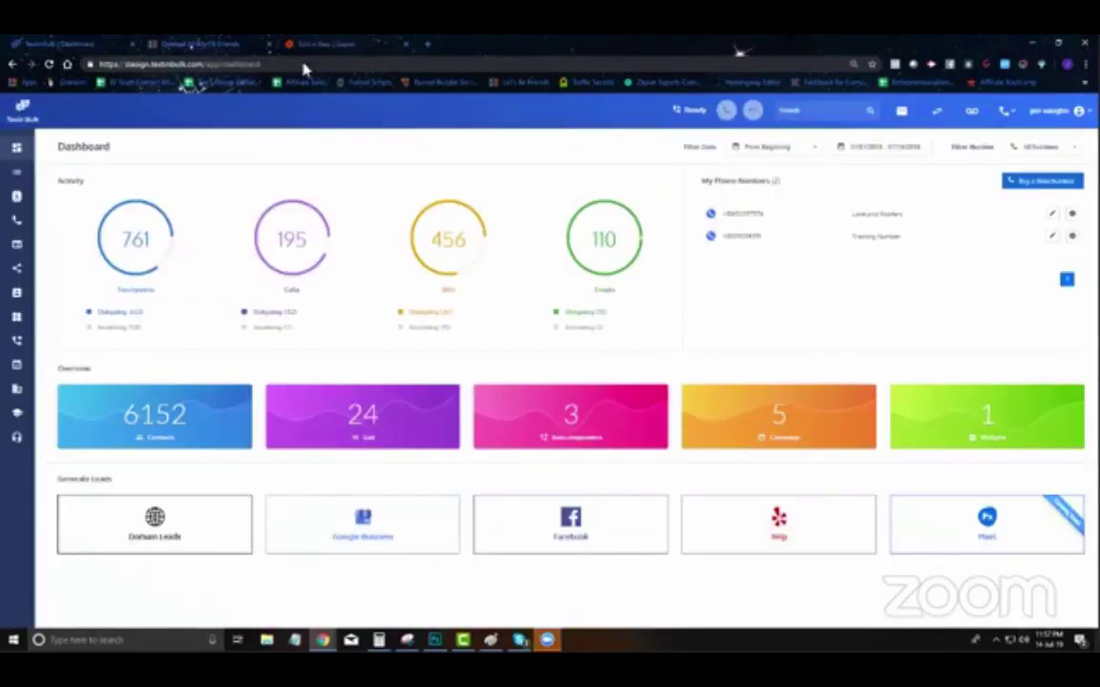
{"action": "left_click", "coordinate": [320, 43]}
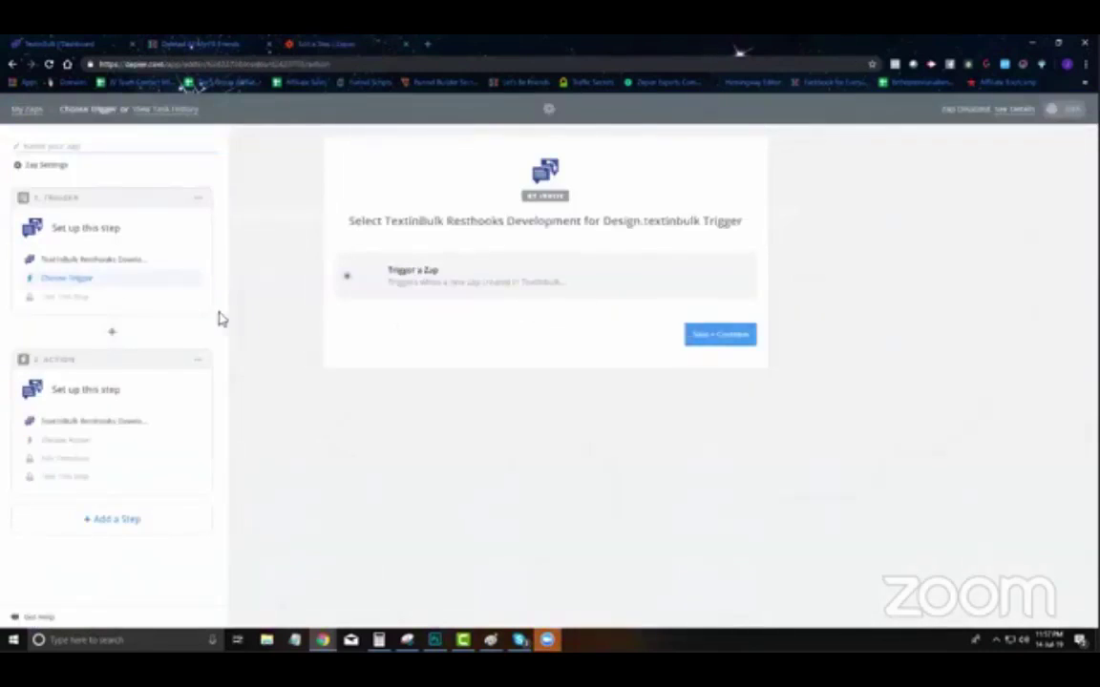
Step: Show the less common TextInBulk actions in the zap's action step and read through the whole action list
{"action": "left_click", "coordinate": [74, 442]}
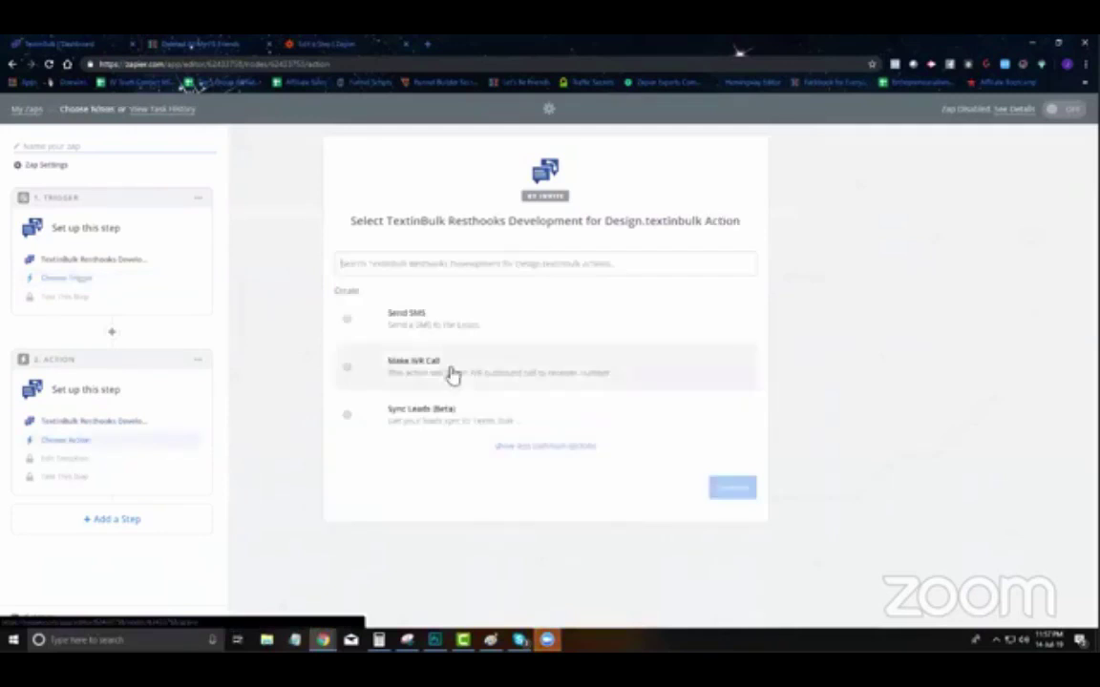
{"action": "left_click", "coordinate": [535, 446]}
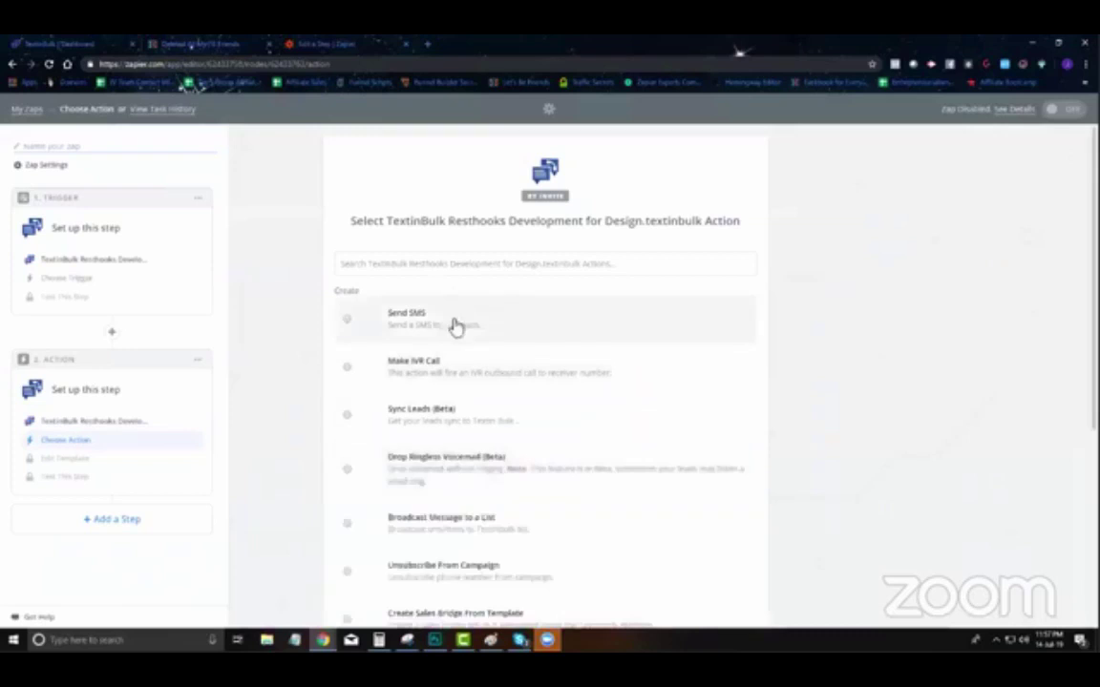
{"action": "scroll", "coordinate": [449, 324], "scroll_direction": "down", "scroll_amount": 1}
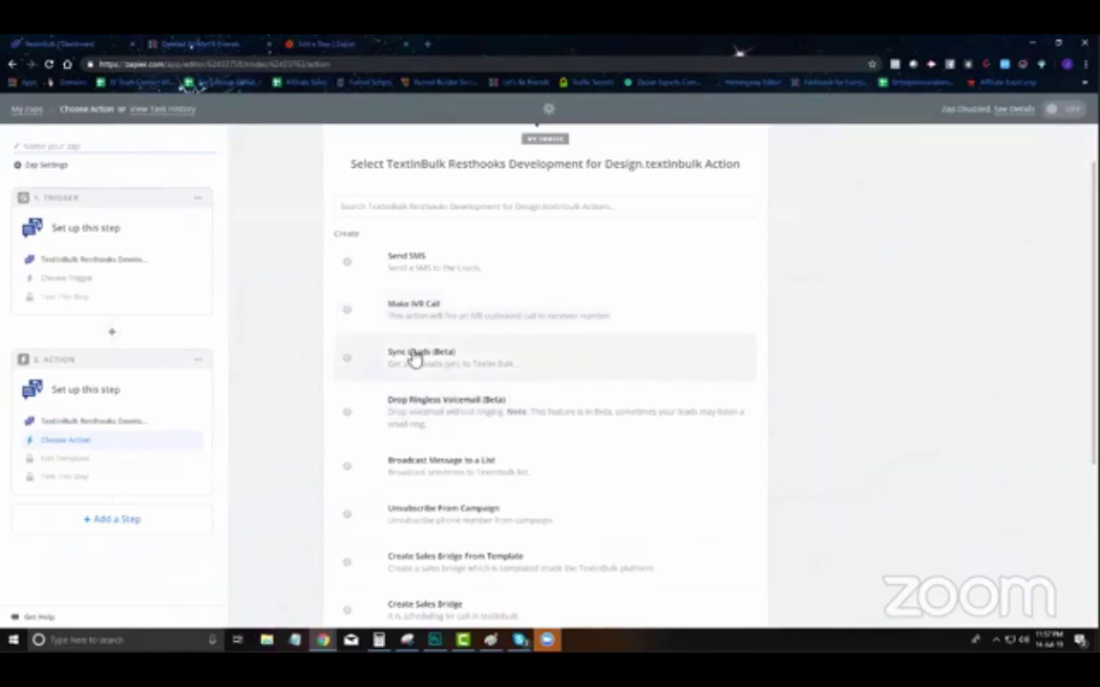
{"action": "scroll", "coordinate": [448, 405], "scroll_direction": "down", "scroll_amount": 2}
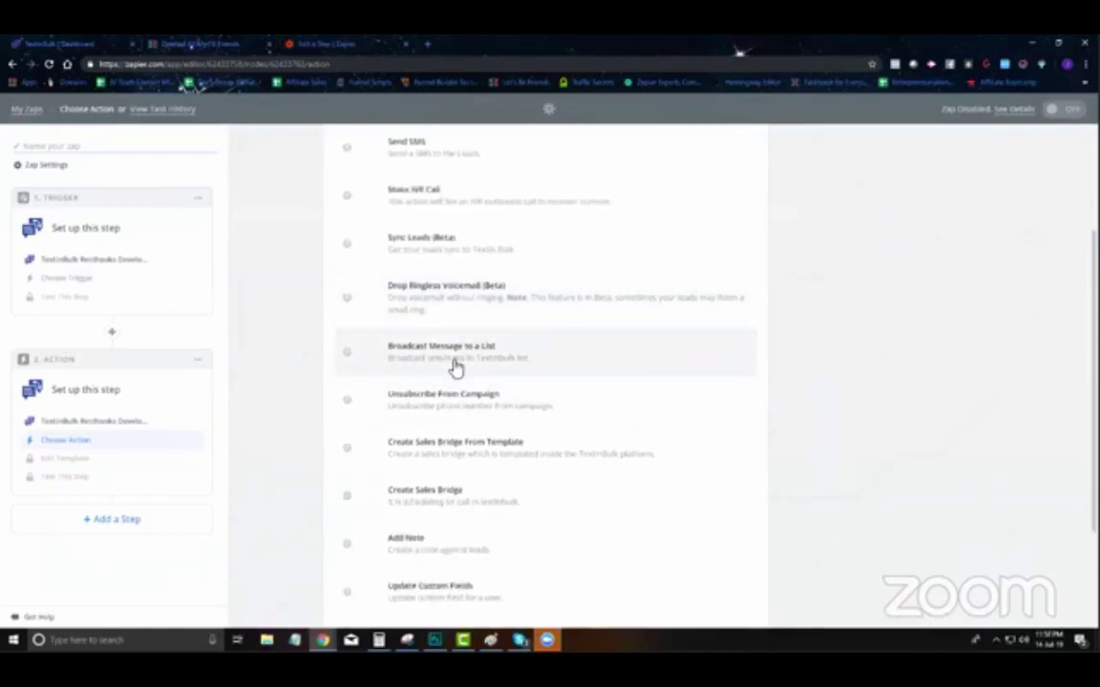
{"action": "scroll", "coordinate": [441, 366], "scroll_direction": "down", "scroll_amount": 1}
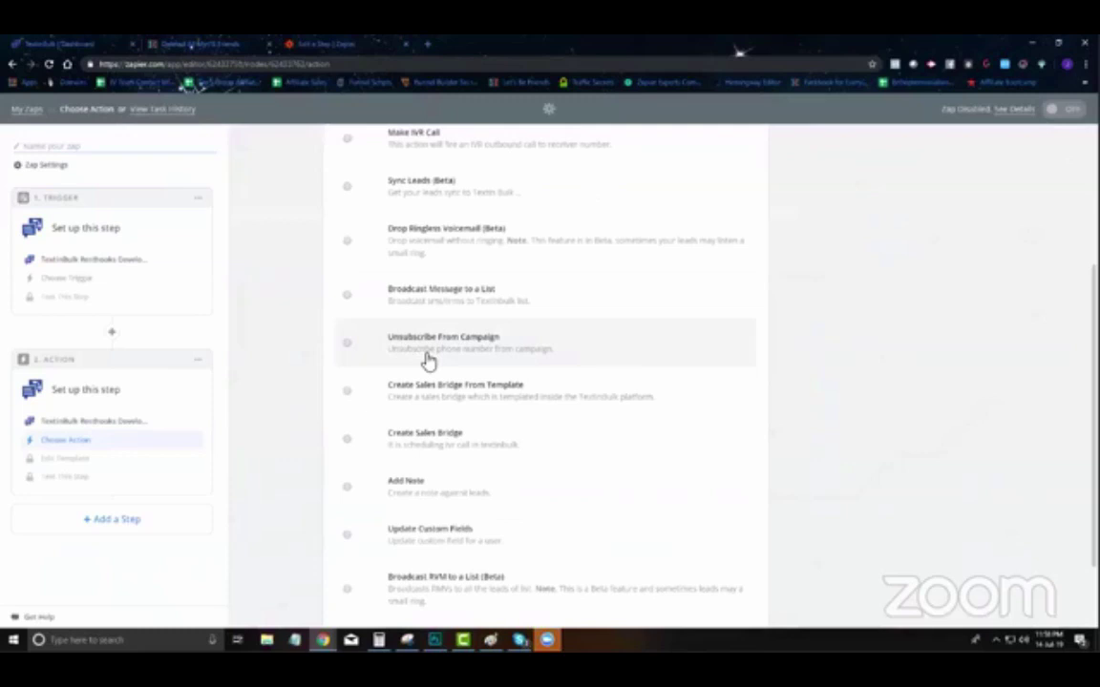
{"action": "scroll", "coordinate": [422, 362], "scroll_direction": "down", "scroll_amount": 2}
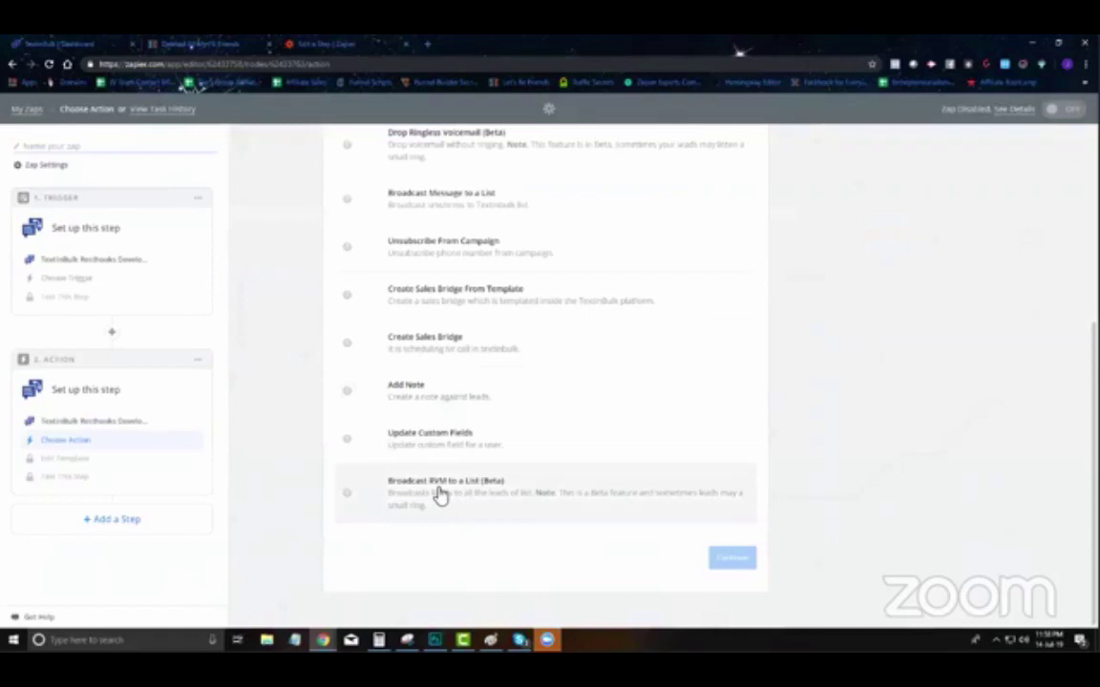
{"action": "scroll", "coordinate": [437, 493], "scroll_direction": "up", "scroll_amount": 2}
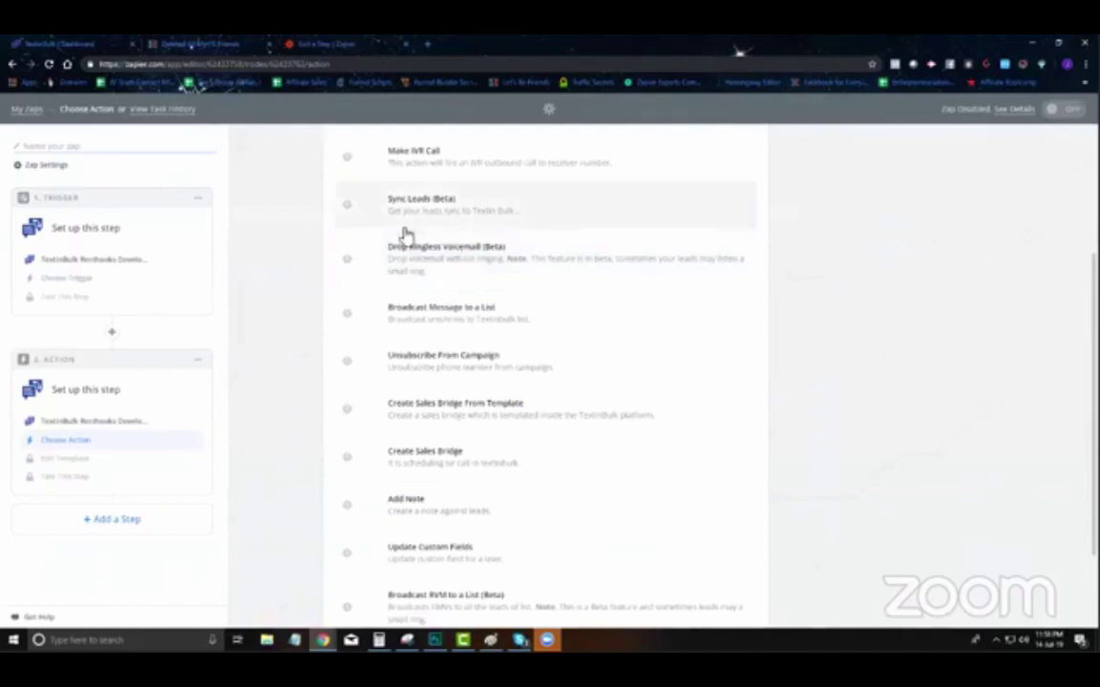
{"action": "scroll", "coordinate": [521, 407], "scroll_direction": "down", "scroll_amount": 2}
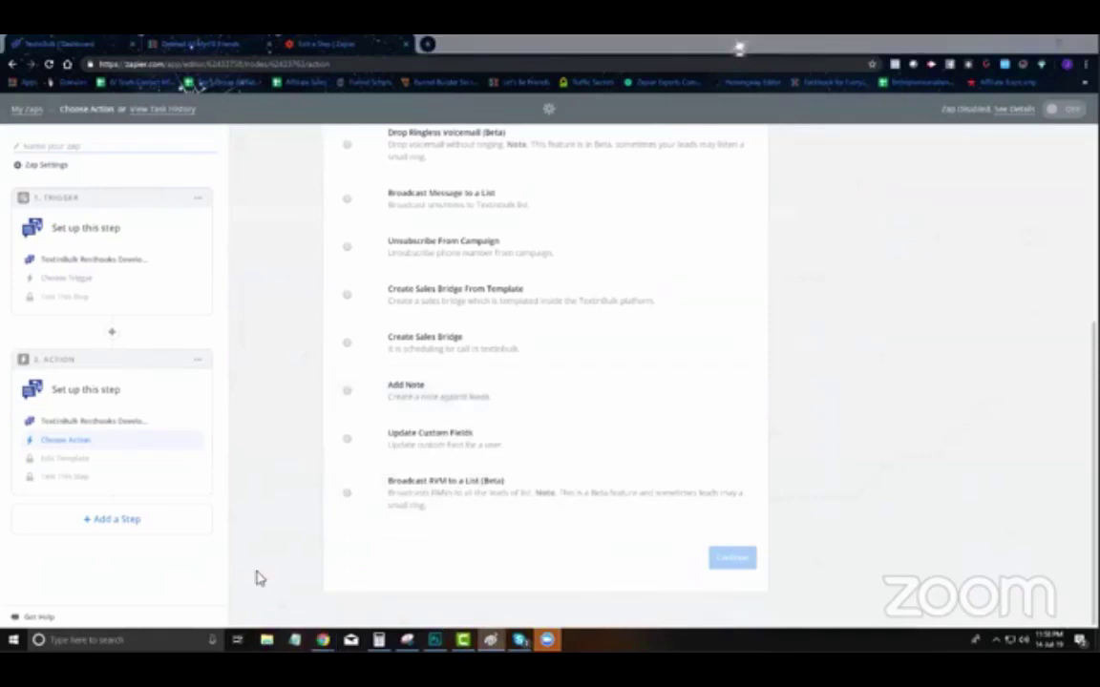
Step: Open a blank Paint canvas and sketch circled labels TB near the upper middle and Y and SA toward the right side
{"action": "right_click", "coordinate": [486, 638]}
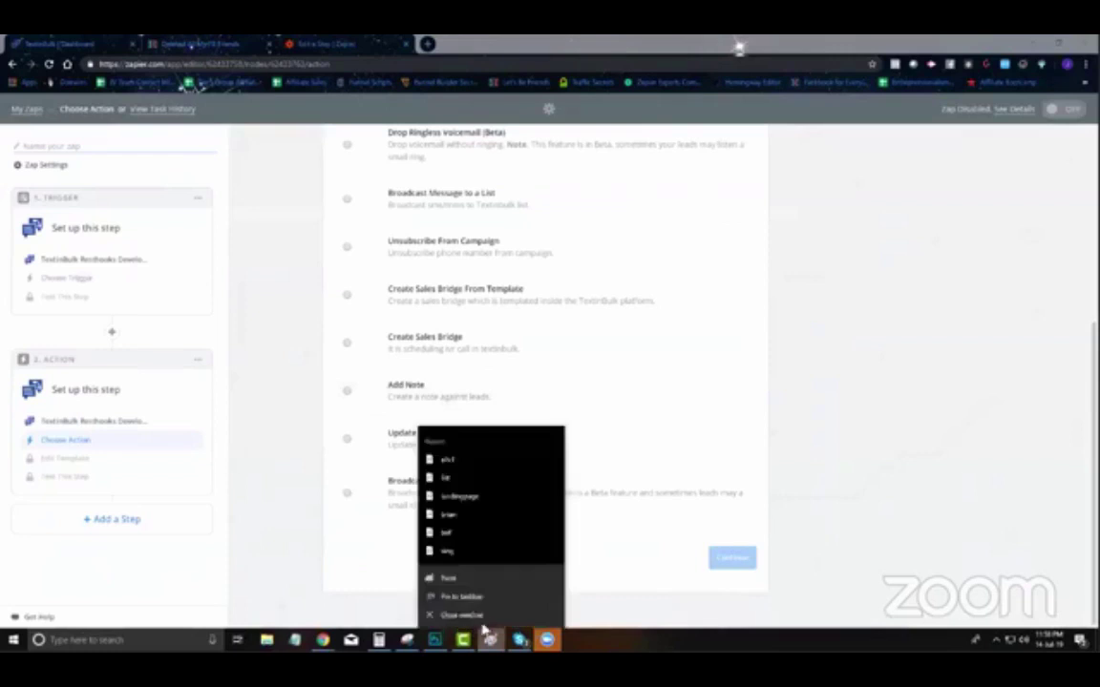
{"action": "left_click", "coordinate": [448, 363]}
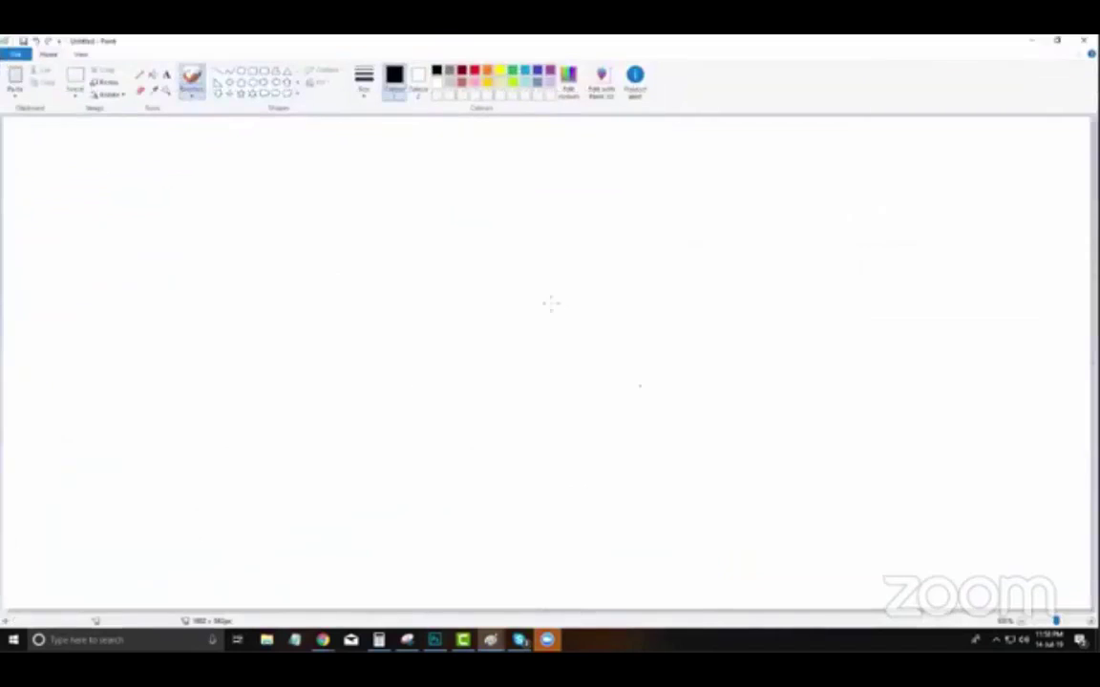
{"action": "mouse_move", "coordinate": [482, 163]}
{"action": "left_mouse_down"}
{"action": "mouse_move", "coordinate": [486, 201]}
{"action": "mouse_move", "coordinate": [502, 204]}
{"action": "left_mouse_up"}
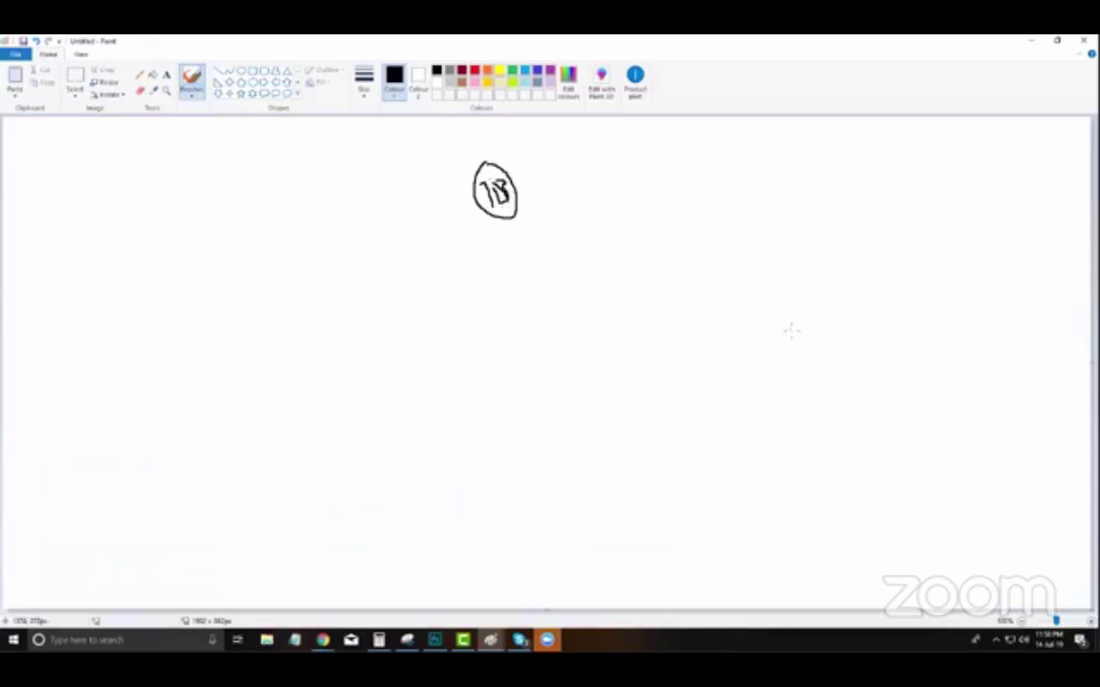
{"action": "mouse_move", "coordinate": [791, 330]}
{"action": "left_mouse_down"}
{"action": "mouse_move", "coordinate": [805, 339]}
{"action": "mouse_move", "coordinate": [812, 376]}
{"action": "mouse_move", "coordinate": [836, 378]}
{"action": "mouse_move", "coordinate": [802, 321]}
{"action": "left_mouse_up"}
{"action": "mouse_move", "coordinate": [919, 339]}
{"action": "left_mouse_down"}
{"action": "mouse_move", "coordinate": [905, 362]}
{"action": "mouse_move", "coordinate": [940, 355]}
{"action": "left_mouse_up"}
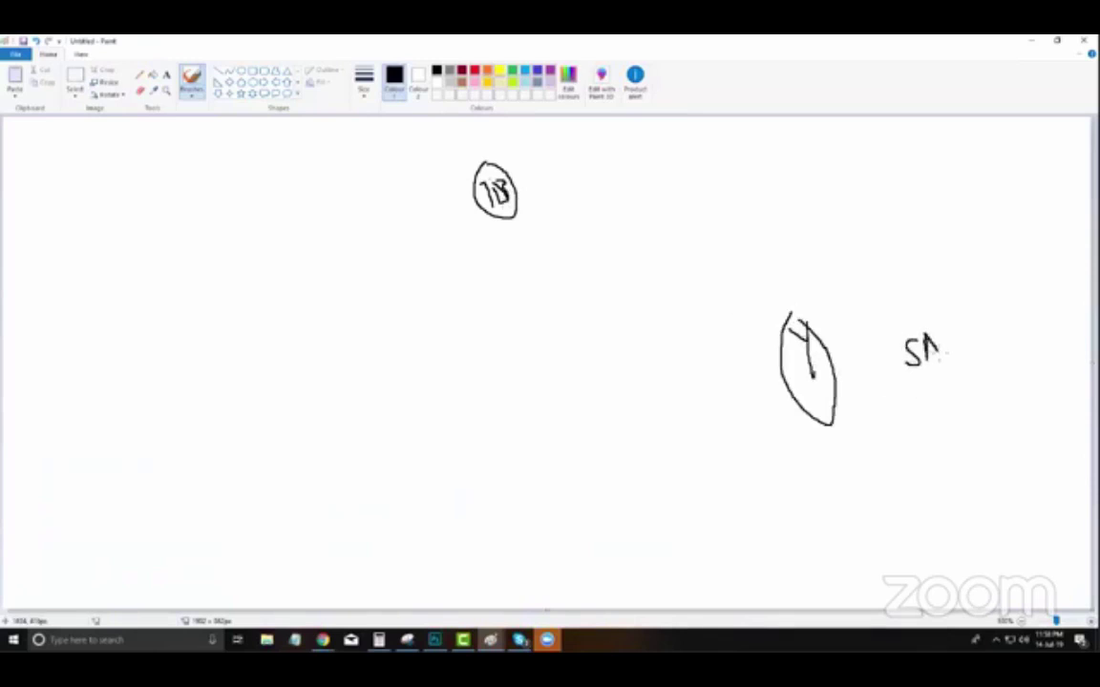
{"action": "mouse_move", "coordinate": [922, 315]}
{"action": "left_mouse_down"}
{"action": "mouse_move", "coordinate": [938, 392]}
{"action": "mouse_move", "coordinate": [924, 316]}
{"action": "left_mouse_up"}
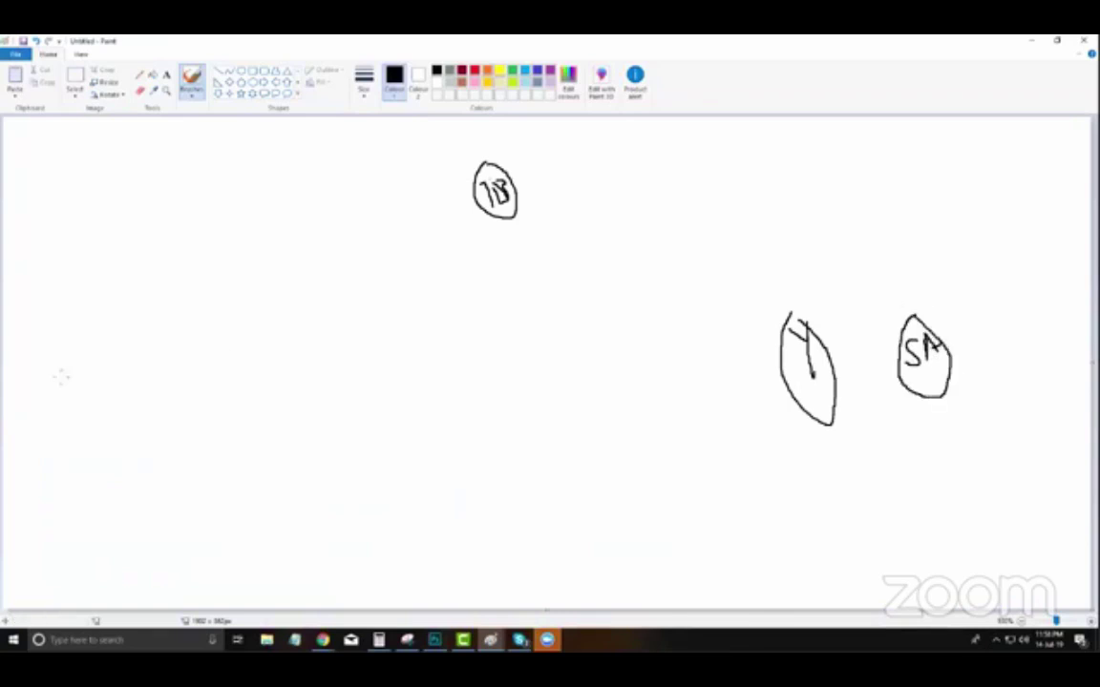
Step: Sketch a circled L on the canvas's left side and two small labelled boxes enclosed by a loop above it
{"action": "left_click_drag", "start_coordinate": [174, 342], "coordinate": [198, 366]}
{"action": "mouse_move", "coordinate": [170, 319]}
{"action": "left_mouse_down"}
{"action": "mouse_move", "coordinate": [130, 352]}
{"action": "mouse_move", "coordinate": [152, 285]}
{"action": "left_mouse_up"}
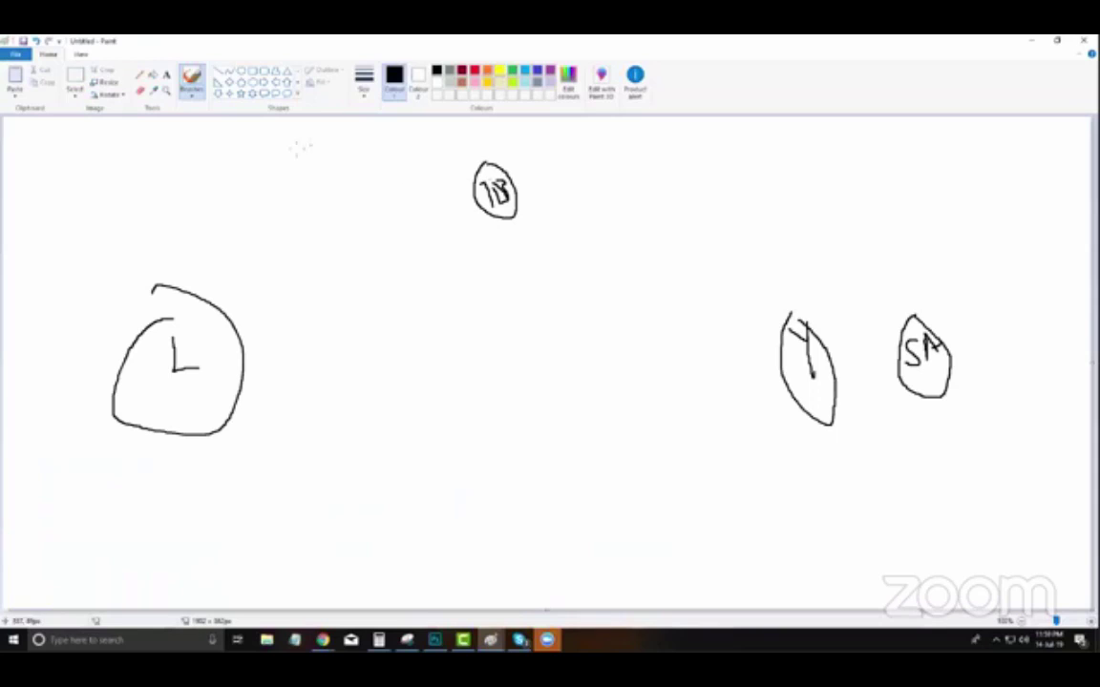
{"action": "mouse_move", "coordinate": [230, 159]}
{"action": "left_mouse_down"}
{"action": "mouse_move", "coordinate": [248, 197]}
{"action": "mouse_move", "coordinate": [291, 153]}
{"action": "mouse_move", "coordinate": [230, 156]}
{"action": "mouse_move", "coordinate": [277, 169]}
{"action": "mouse_move", "coordinate": [267, 182]}
{"action": "left_mouse_up"}
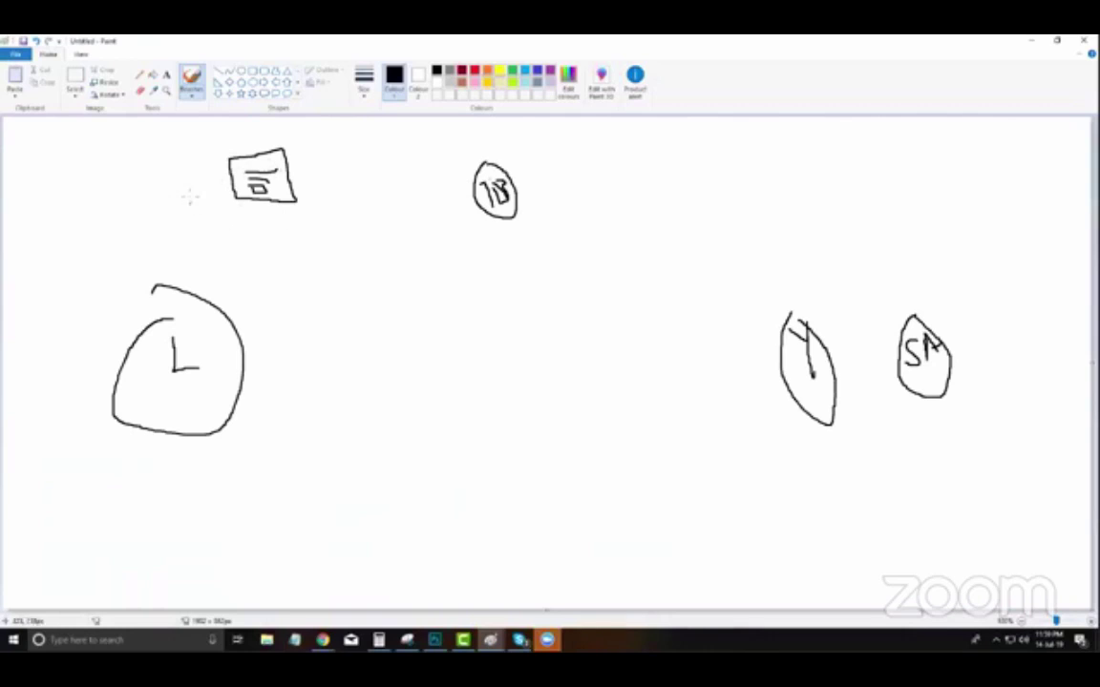
{"action": "mouse_move", "coordinate": [173, 172]}
{"action": "left_mouse_down"}
{"action": "mouse_move", "coordinate": [208, 201]}
{"action": "mouse_move", "coordinate": [178, 195]}
{"action": "mouse_move", "coordinate": [201, 189]}
{"action": "left_mouse_up"}
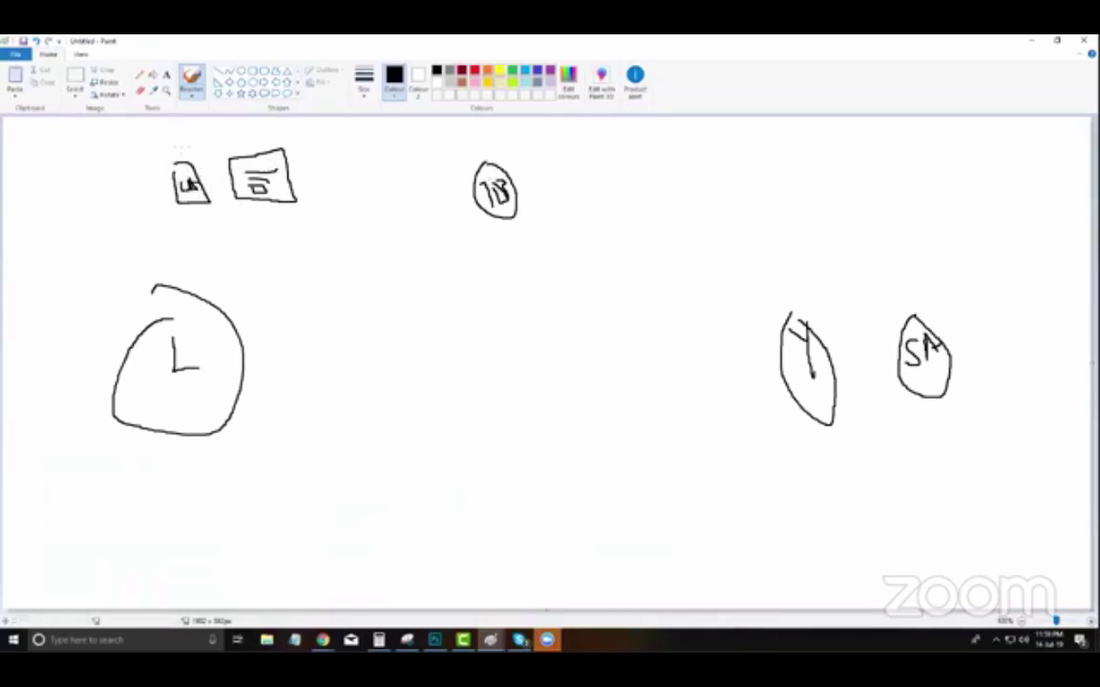
{"action": "mouse_move", "coordinate": [170, 144]}
{"action": "left_mouse_down"}
{"action": "mouse_move", "coordinate": [286, 151]}
{"action": "mouse_move", "coordinate": [138, 127]}
{"action": "left_mouse_up"}
Step: Draw connectors from the enclosed boxes to TB, from TB to Y and SA, and from Y back to L
{"action": "mouse_move", "coordinate": [302, 198]}
{"action": "left_mouse_down"}
{"action": "mouse_move", "coordinate": [468, 180]}
{"action": "mouse_move", "coordinate": [460, 207]}
{"action": "mouse_move", "coordinate": [786, 315]}
{"action": "mouse_move", "coordinate": [836, 360]}
{"action": "left_mouse_up"}
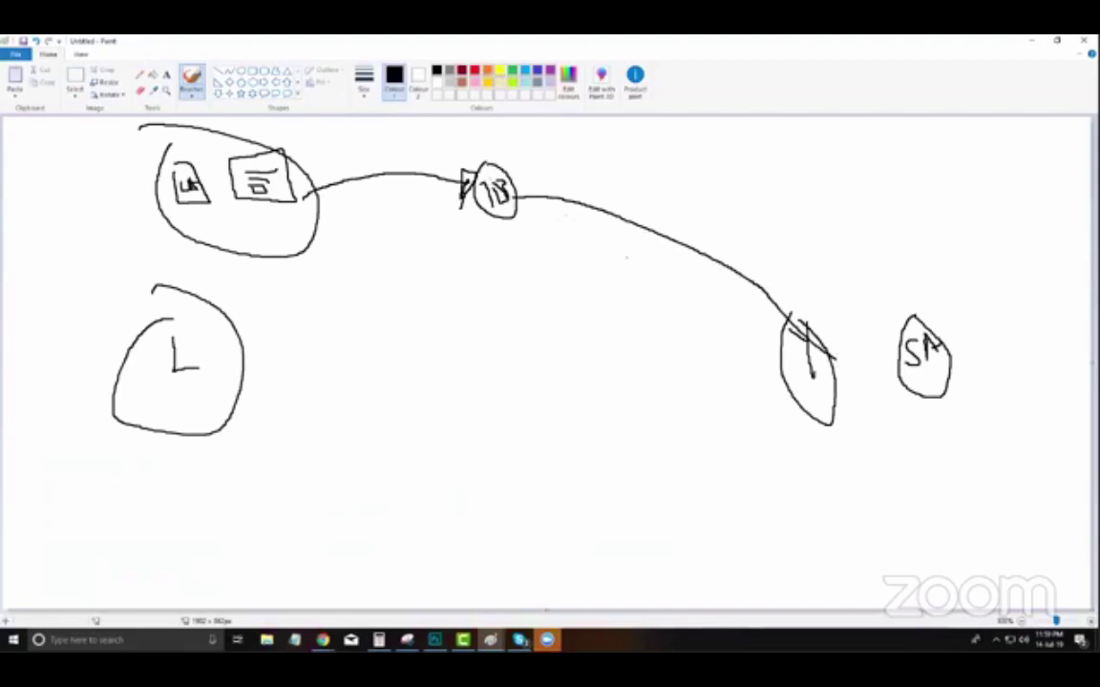
{"action": "mouse_move", "coordinate": [499, 175]}
{"action": "left_mouse_down"}
{"action": "mouse_move", "coordinate": [699, 184]}
{"action": "mouse_move", "coordinate": [922, 329]}
{"action": "left_mouse_up"}
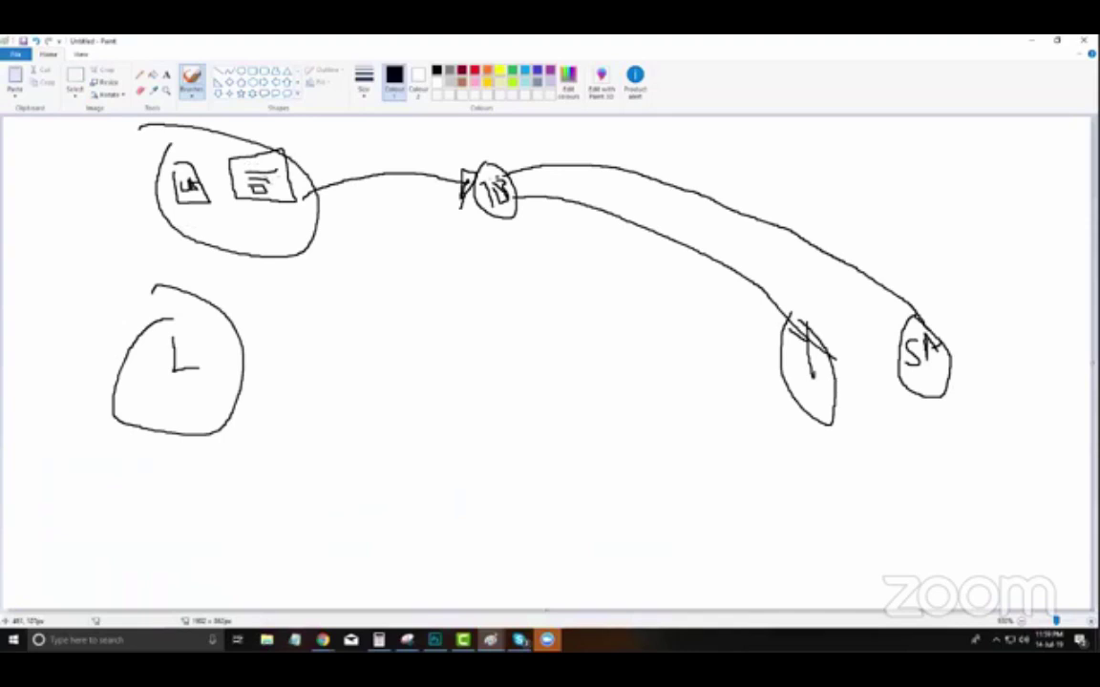
{"action": "mouse_move", "coordinate": [267, 174]}
{"action": "left_mouse_down"}
{"action": "mouse_move", "coordinate": [305, 179]}
{"action": "mouse_move", "coordinate": [272, 166]}
{"action": "left_mouse_up"}
{"action": "mouse_move", "coordinate": [772, 376]}
{"action": "left_mouse_down"}
{"action": "mouse_move", "coordinate": [549, 327]}
{"action": "mouse_move", "coordinate": [393, 318]}
{"action": "mouse_move", "coordinate": [250, 346]}
{"action": "mouse_move", "coordinate": [244, 334]}
{"action": "mouse_move", "coordinate": [232, 349]}
{"action": "mouse_move", "coordinate": [291, 355]}
{"action": "left_mouse_up"}
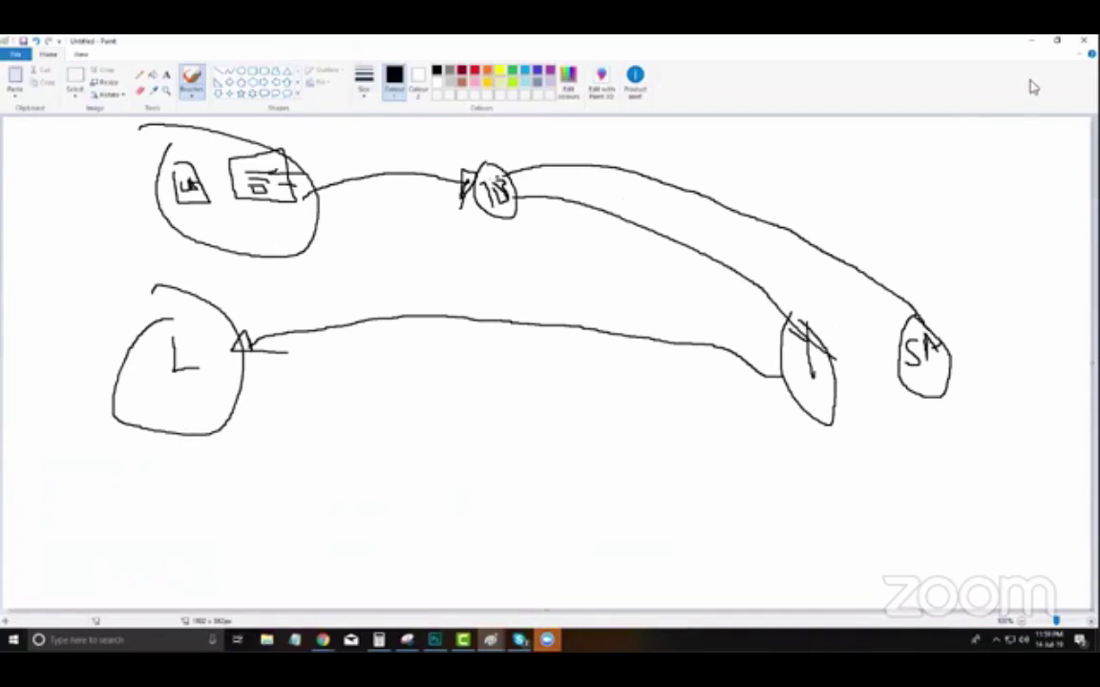
Step: Close Paint without saving the sketch and switch back to the TextInBulk dashboard
{"action": "left_click", "coordinate": [1084, 40]}
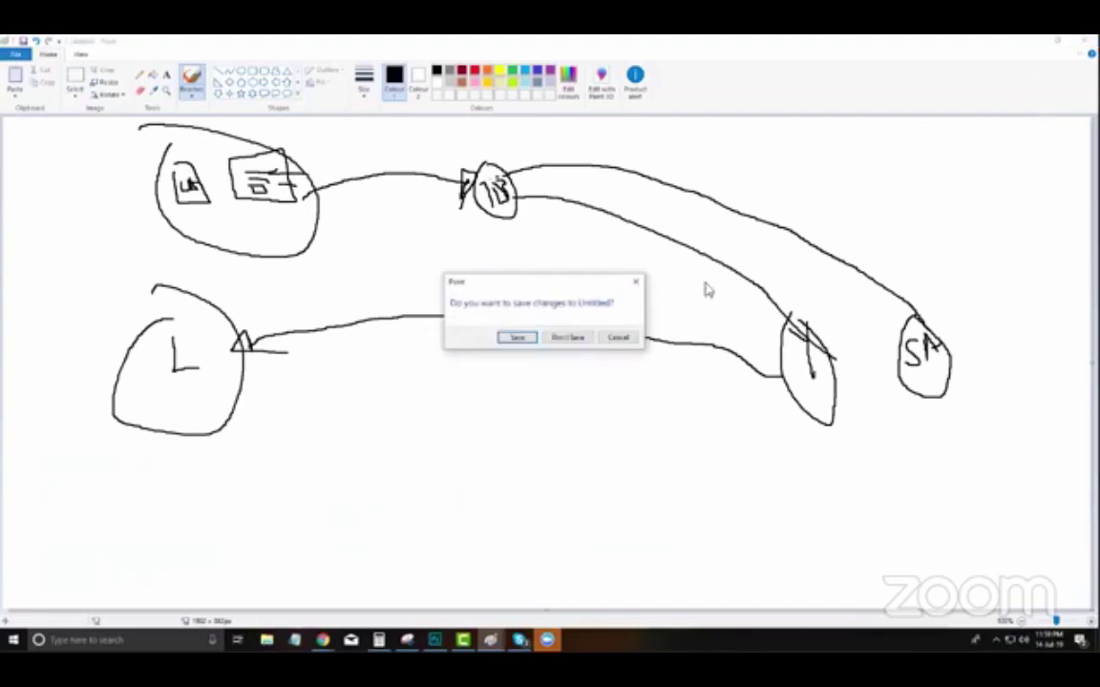
{"action": "left_click", "coordinate": [561, 342]}
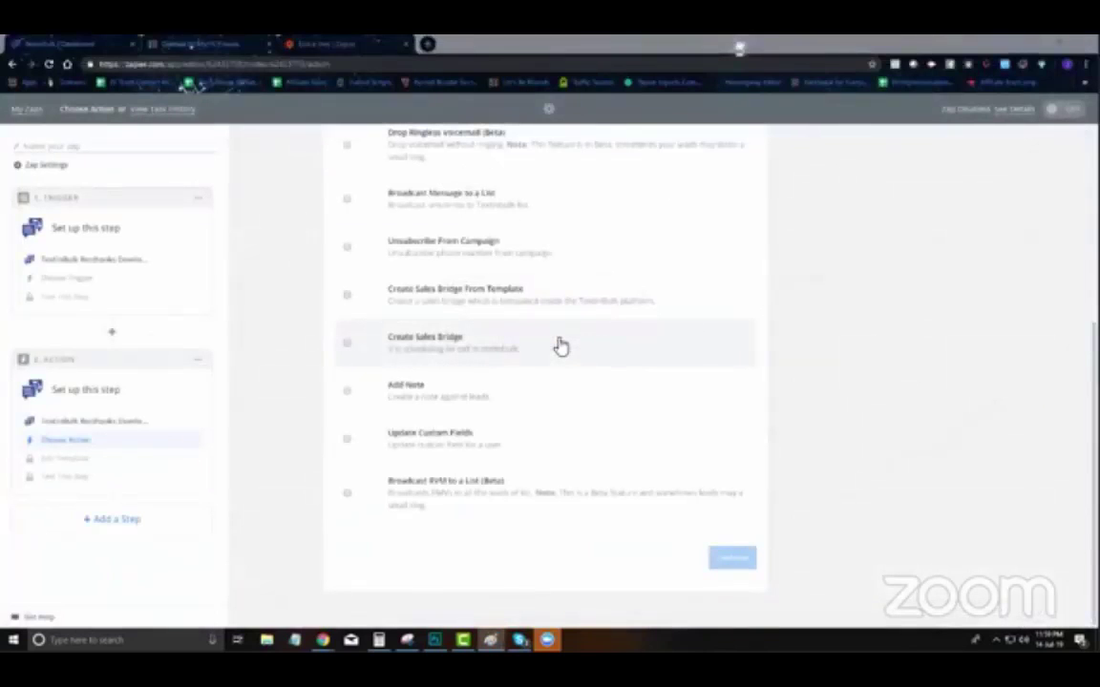
{"action": "left_click", "coordinate": [44, 42]}
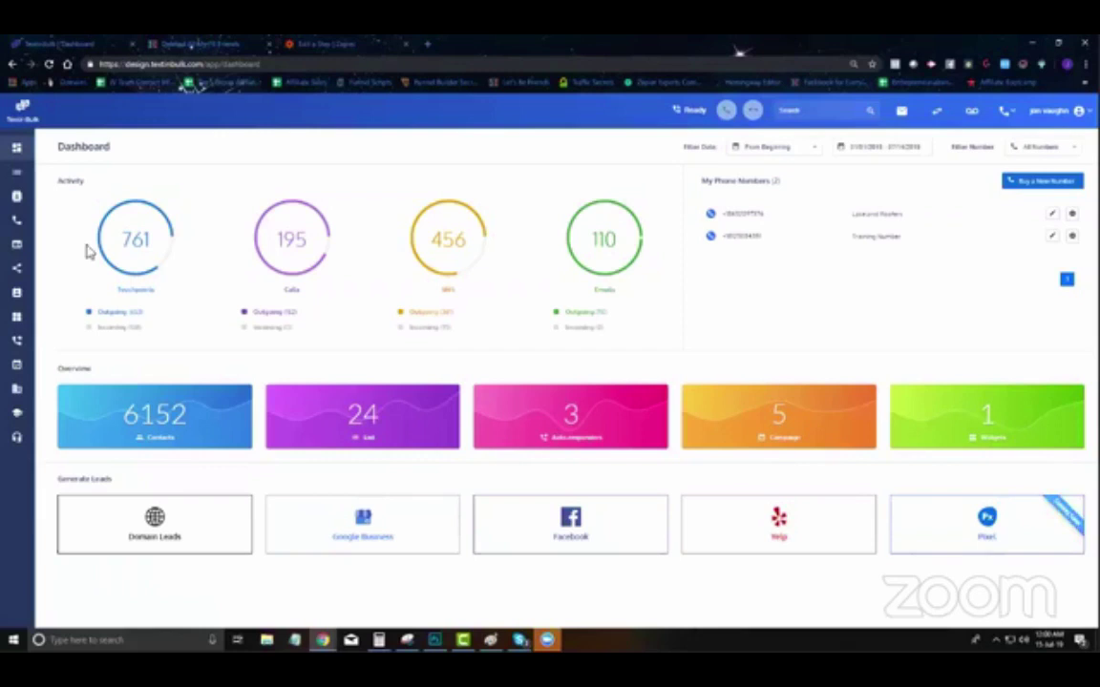
Step: Open the support page and look over the Text In Bulk feature request board
{"action": "mouse_move", "coordinate": [19, 427]}
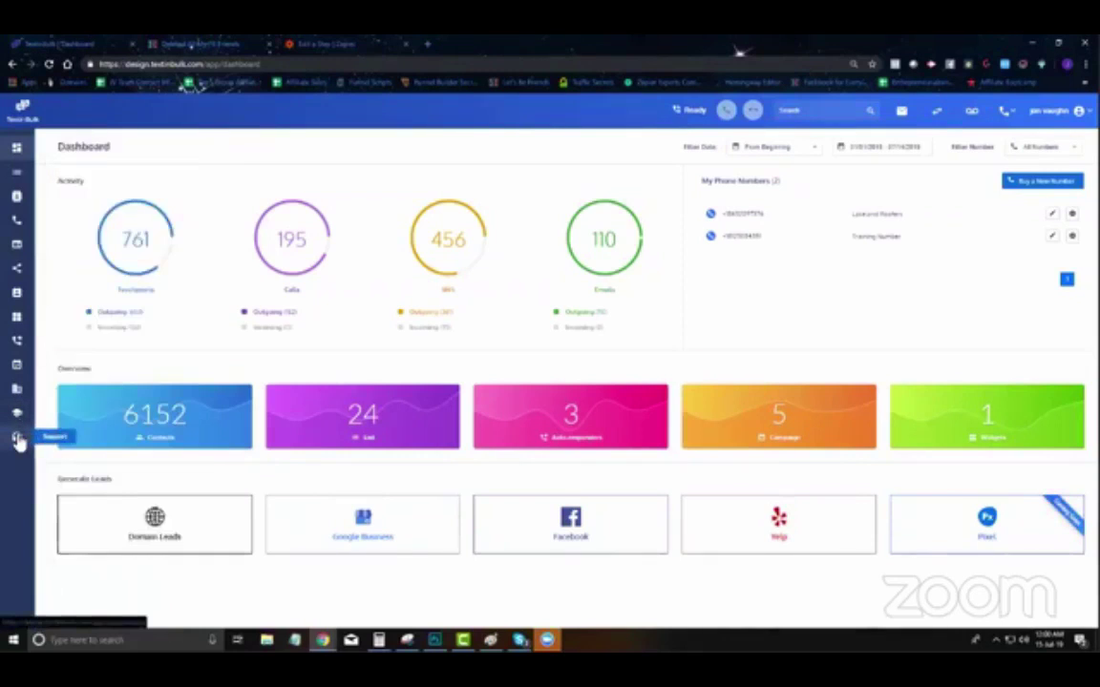
{"action": "left_click", "coordinate": [18, 439]}
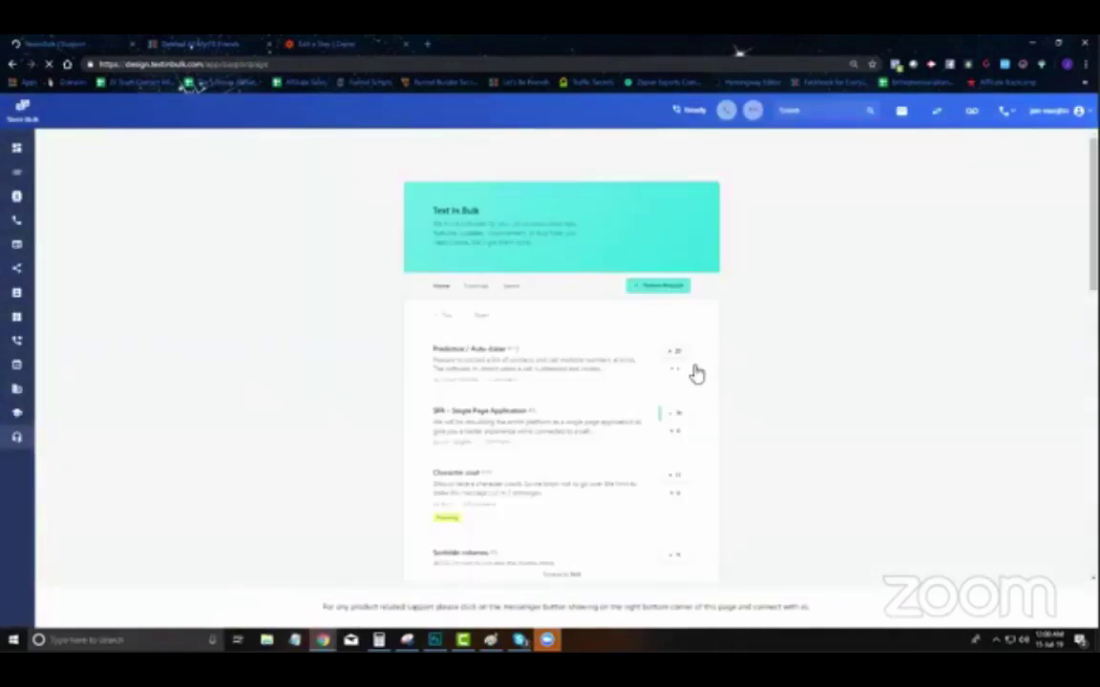
{"action": "scroll", "coordinate": [695, 373], "scroll_direction": "down", "scroll_amount": 1}
{"action": "mouse_move", "coordinate": [14, 416]}
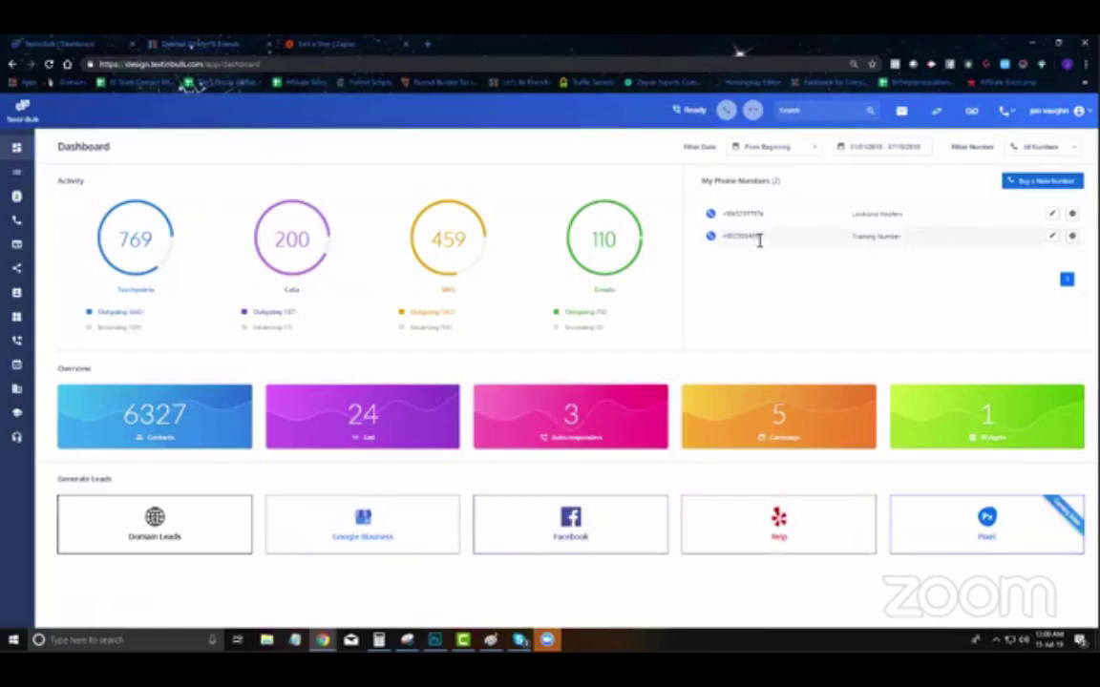
Step: Copy the Lakeland Roofers phone number, call it from Skype and answer the incoming call in TextInBulk
{"action": "left_click_drag", "start_coordinate": [762, 238], "coordinate": [726, 238]}
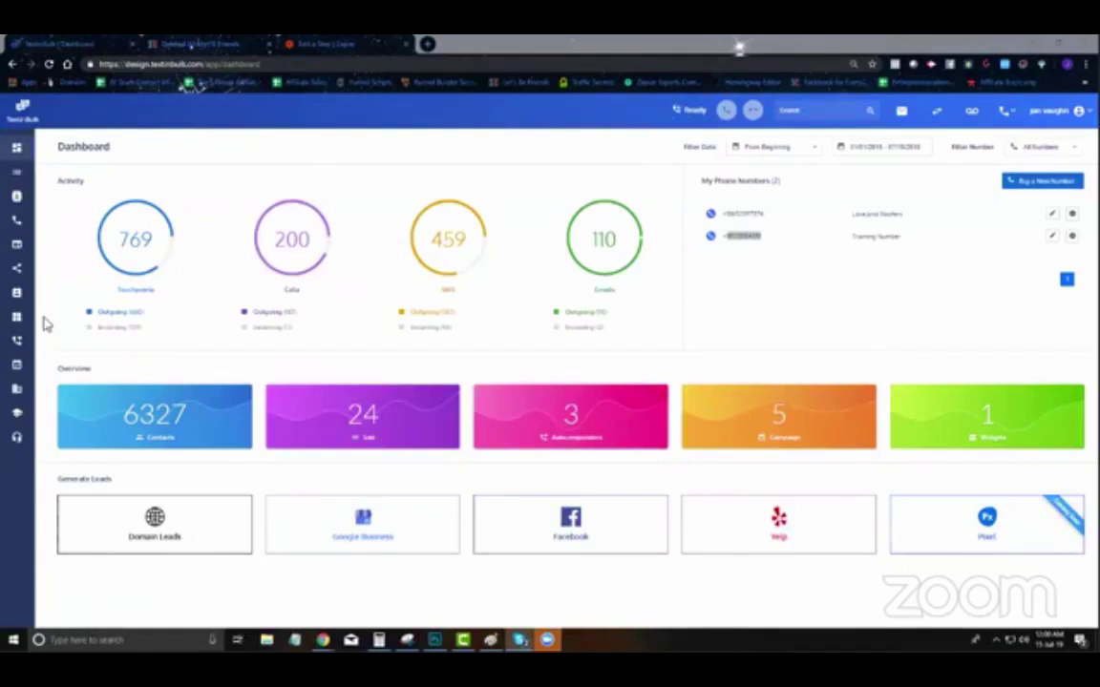
{"action": "left_click_drag", "start_coordinate": [765, 214], "coordinate": [732, 215]}
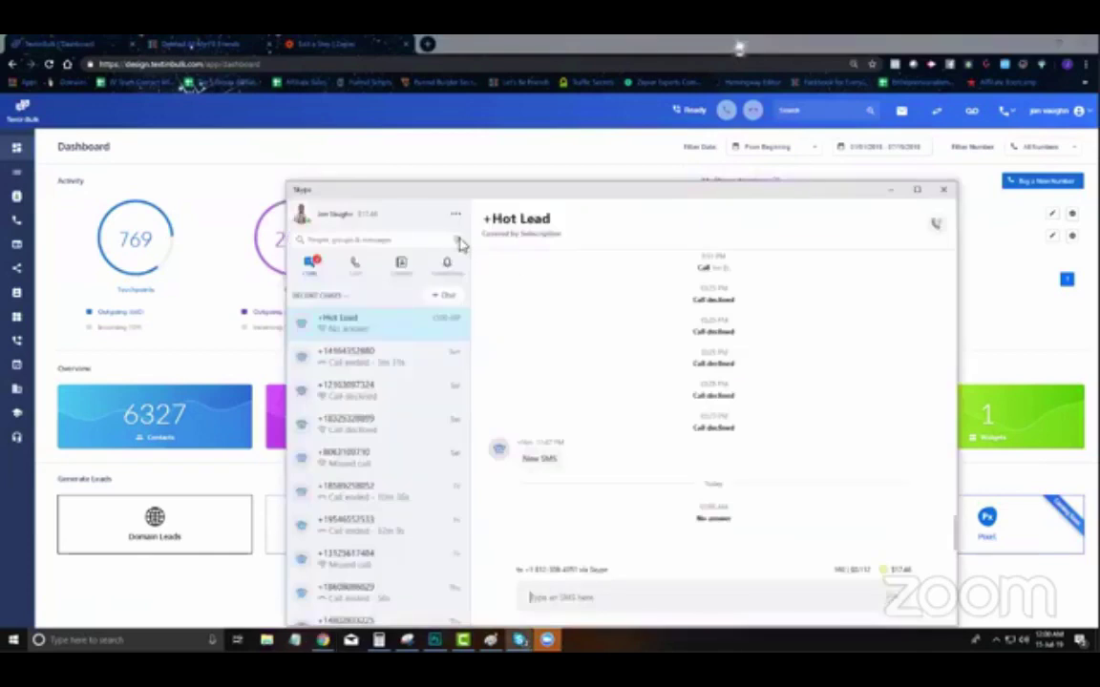
{"action": "left_click", "coordinate": [429, 263]}
{"action": "key", "text": "ctrl+v"}
{"action": "left_click", "coordinate": [633, 551]}
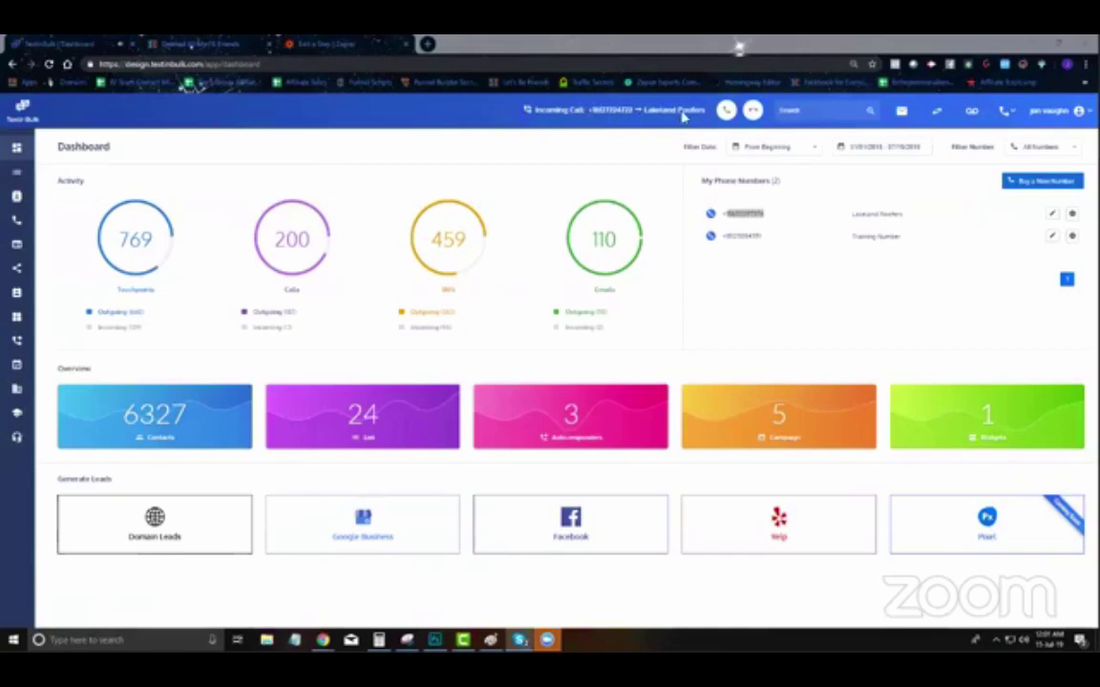
{"action": "left_click", "coordinate": [725, 110]}
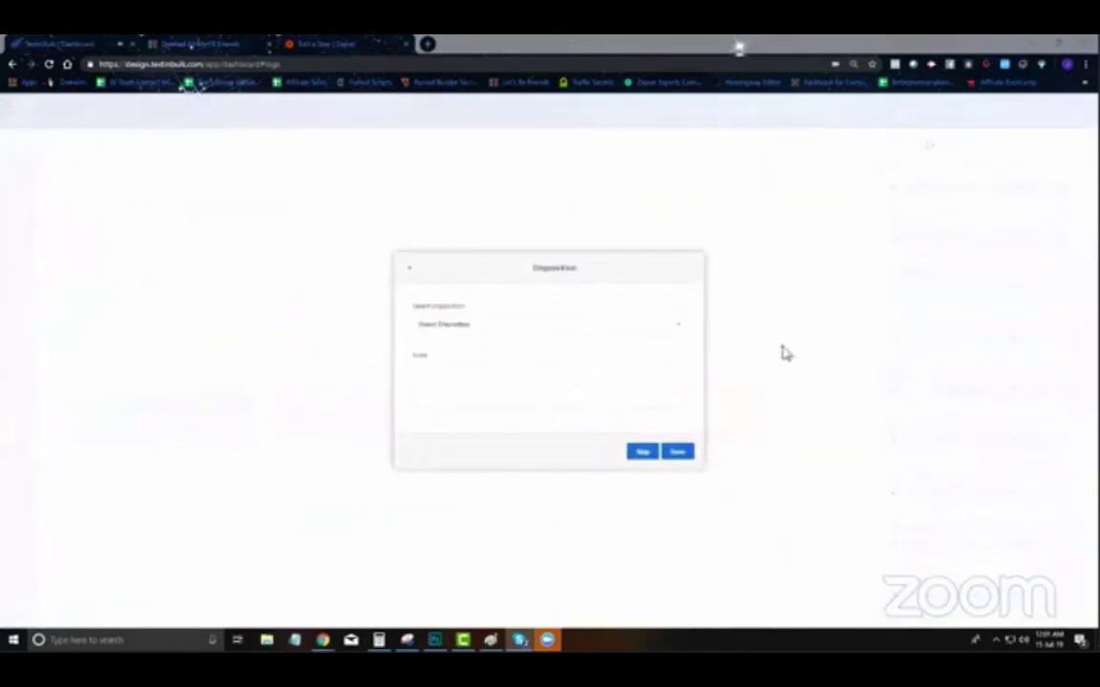
Step: Skip the call's disposition form and open the caller's contact summary
{"action": "left_click", "coordinate": [510, 324]}
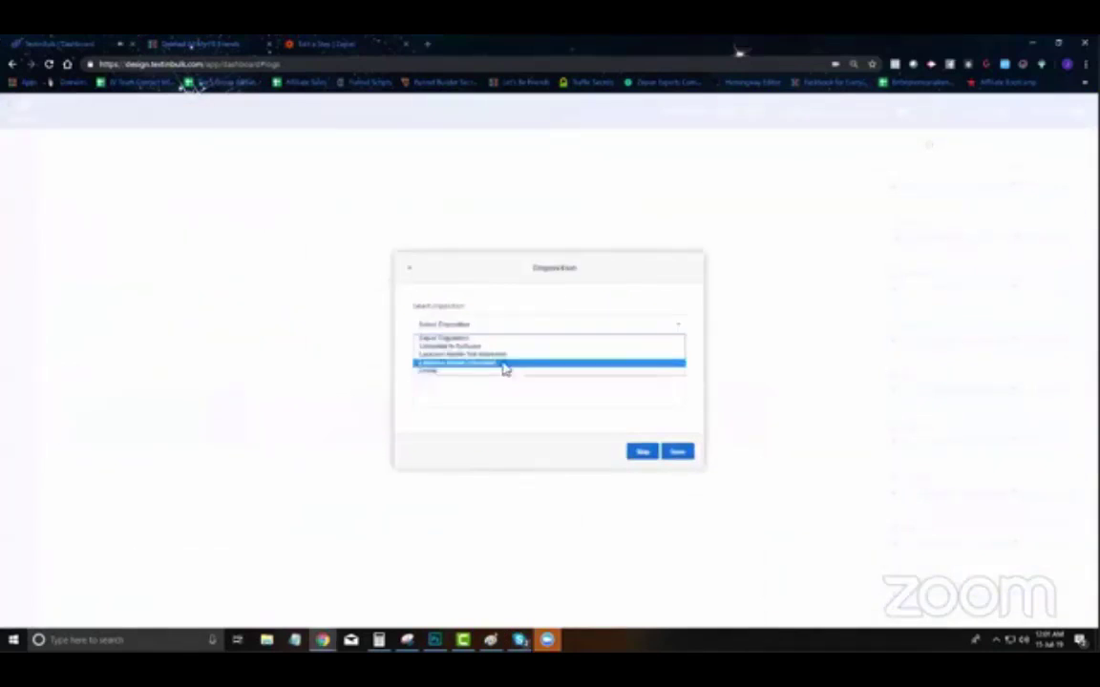
{"action": "left_click", "coordinate": [503, 365]}
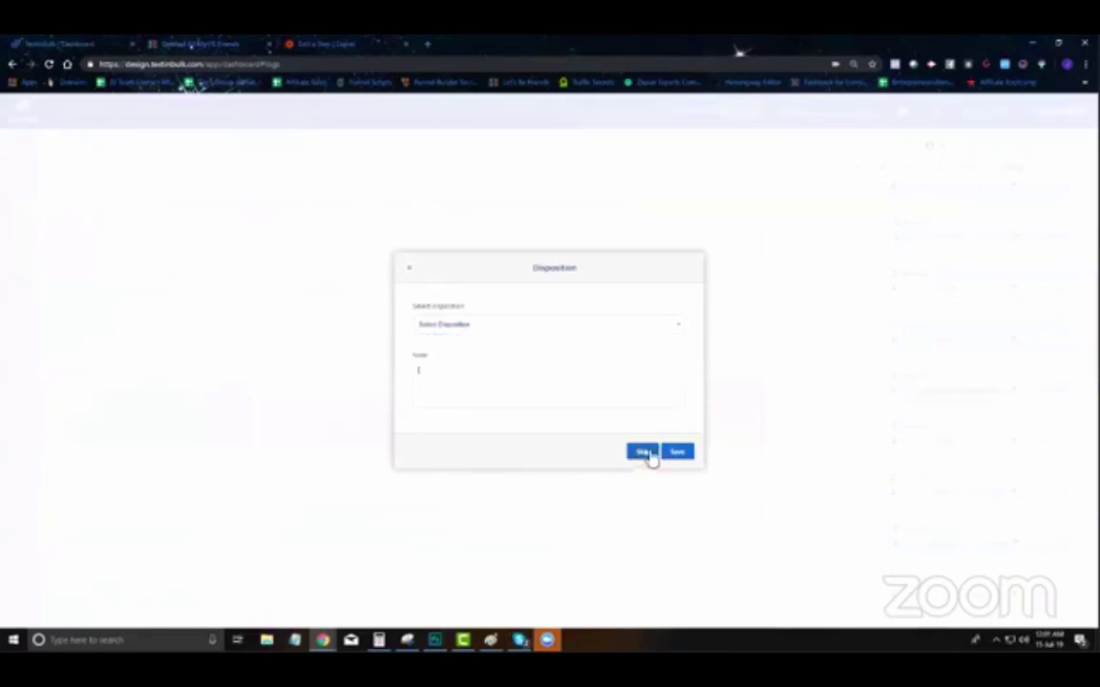
{"action": "left_click", "coordinate": [639, 453]}
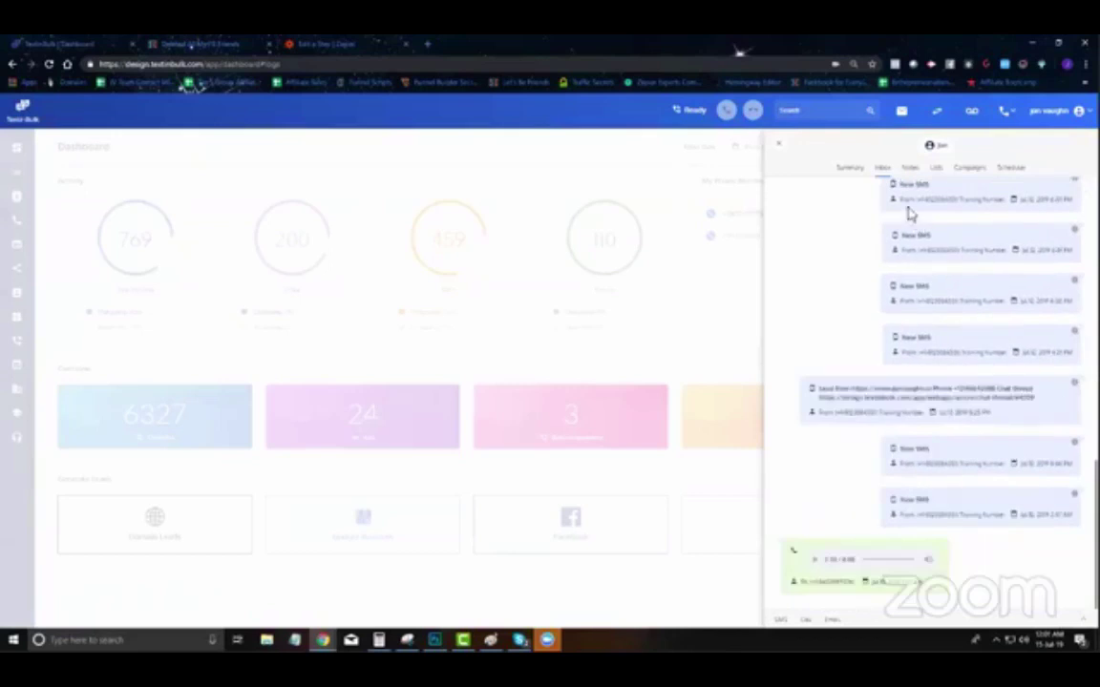
{"action": "left_click", "coordinate": [848, 170]}
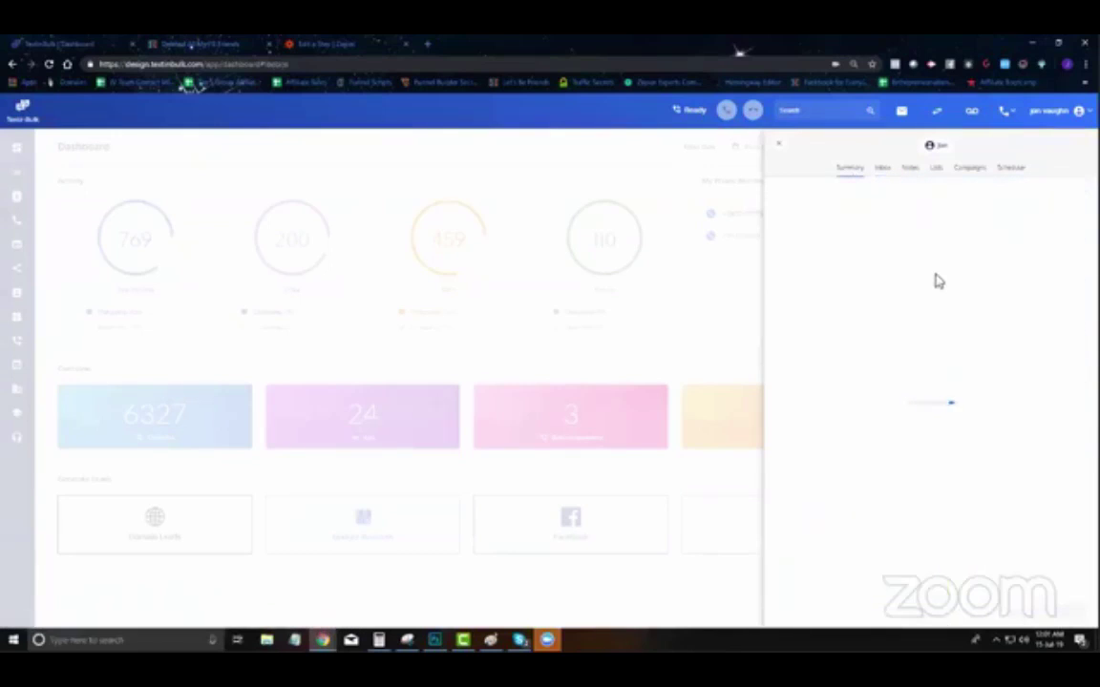